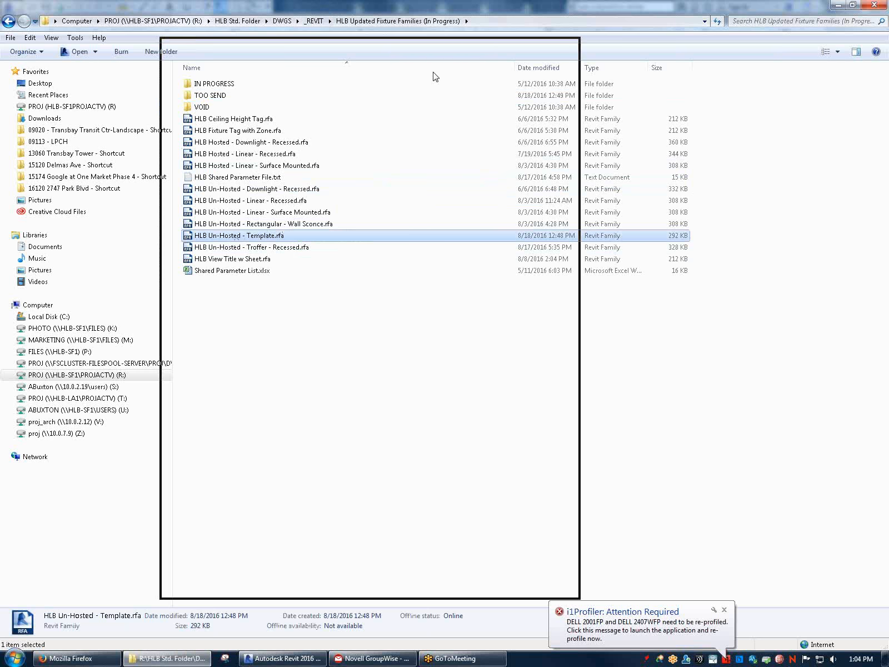
Open the family HLB Un-Hosted - Template.rfa from R:, HLB Std. Folder, DWGS, _REVIT, HLB Updated Fixture Families (In Progress)
{"action": "left_click", "coordinate": [254, 368]}
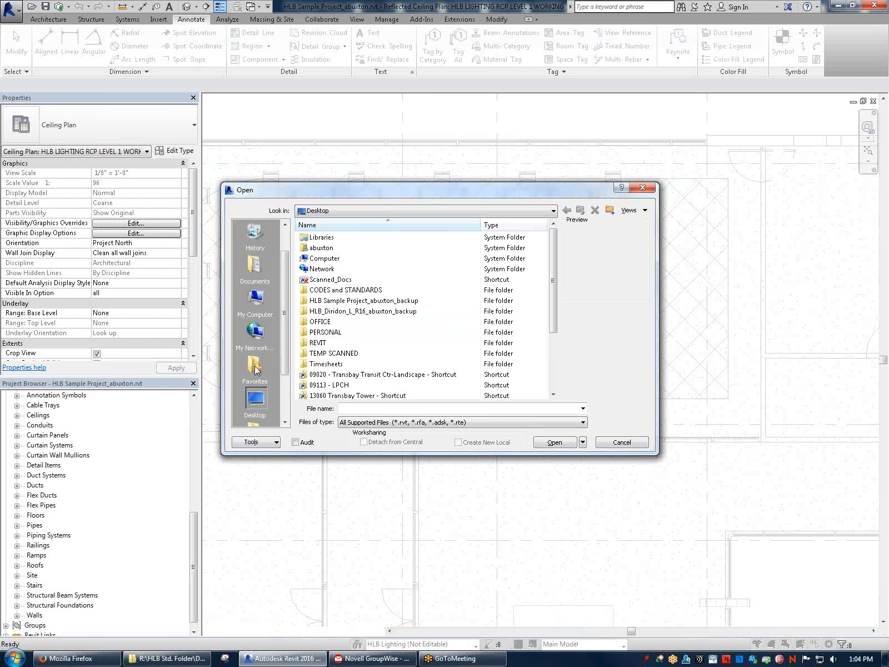
{"action": "double_click", "coordinate": [358, 374]}
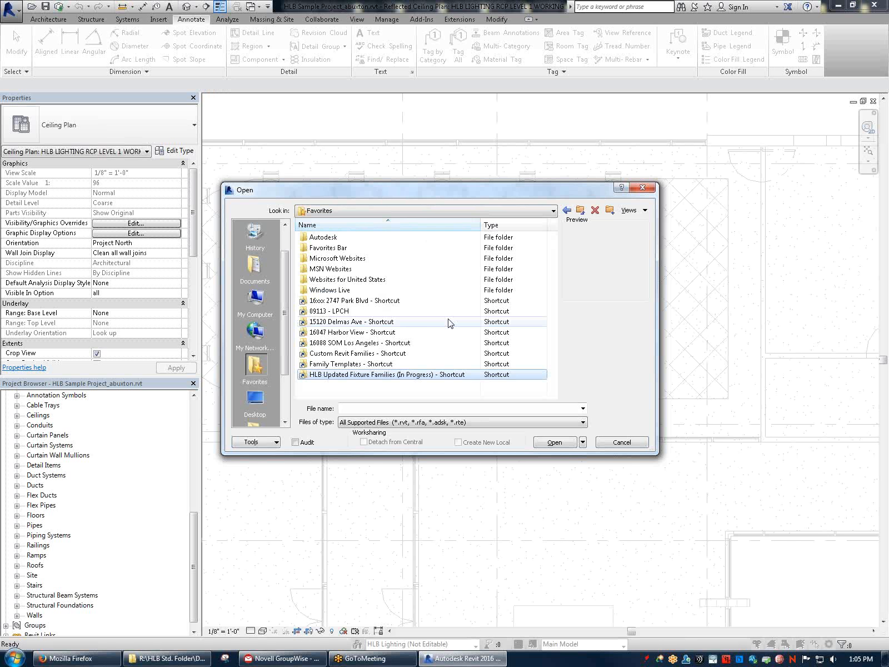
{"action": "left_click", "coordinate": [257, 303]}
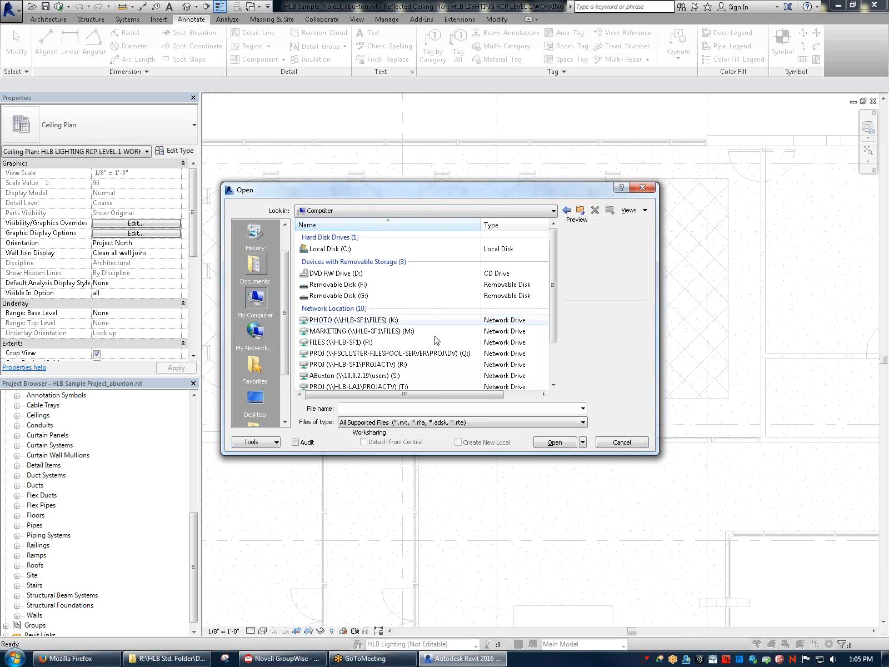
{"action": "double_click", "coordinate": [391, 364]}
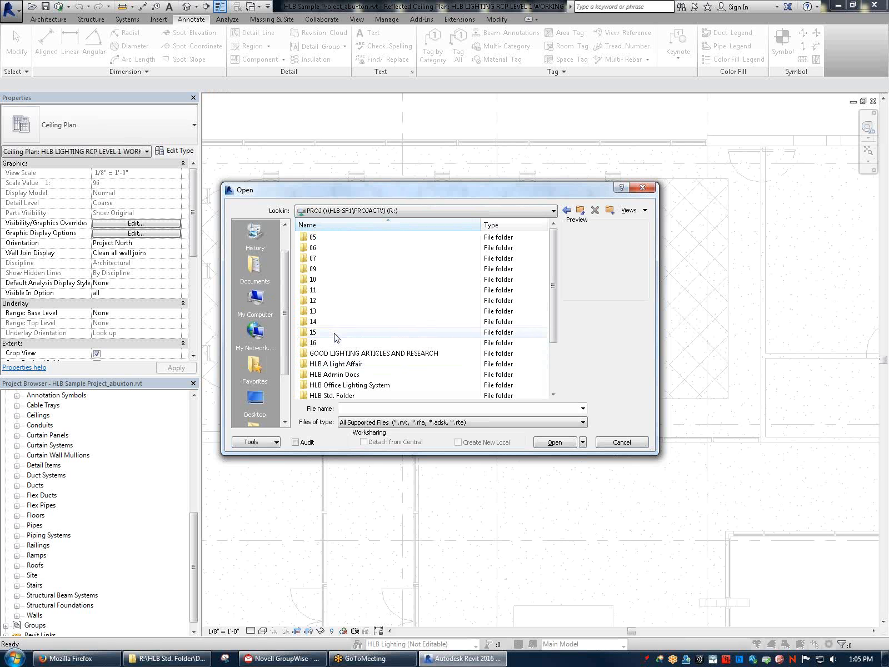
{"action": "scroll", "coordinate": [554, 336], "scroll_direction": "down", "scroll_amount": 2}
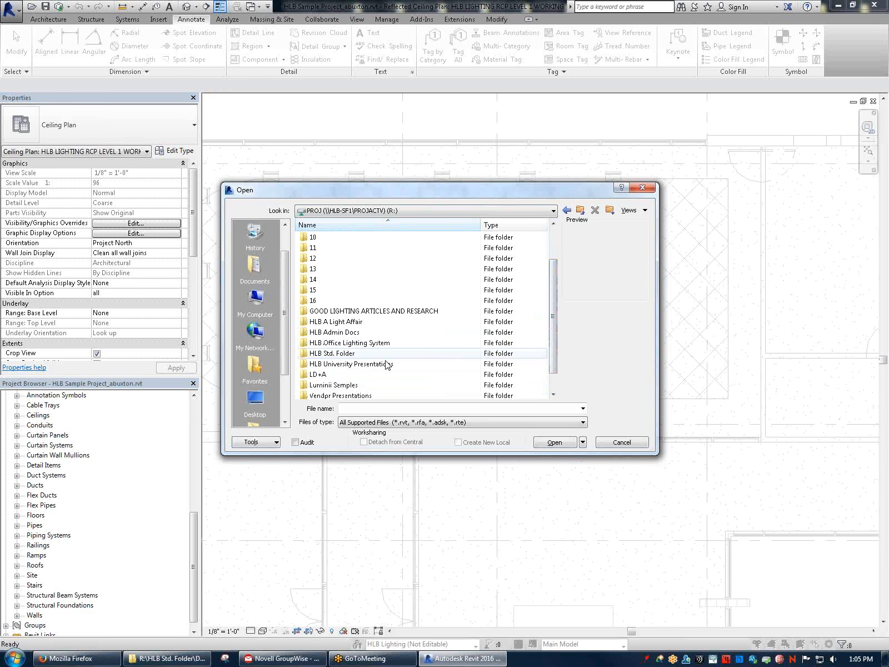
{"action": "double_click", "coordinate": [333, 353]}
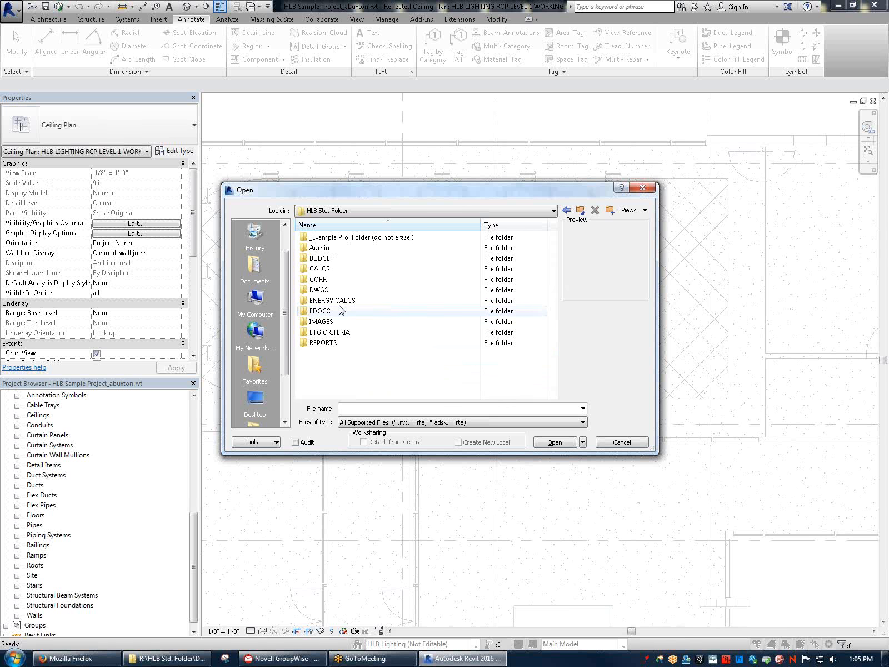
{"action": "double_click", "coordinate": [325, 290]}
{"action": "double_click", "coordinate": [337, 240]}
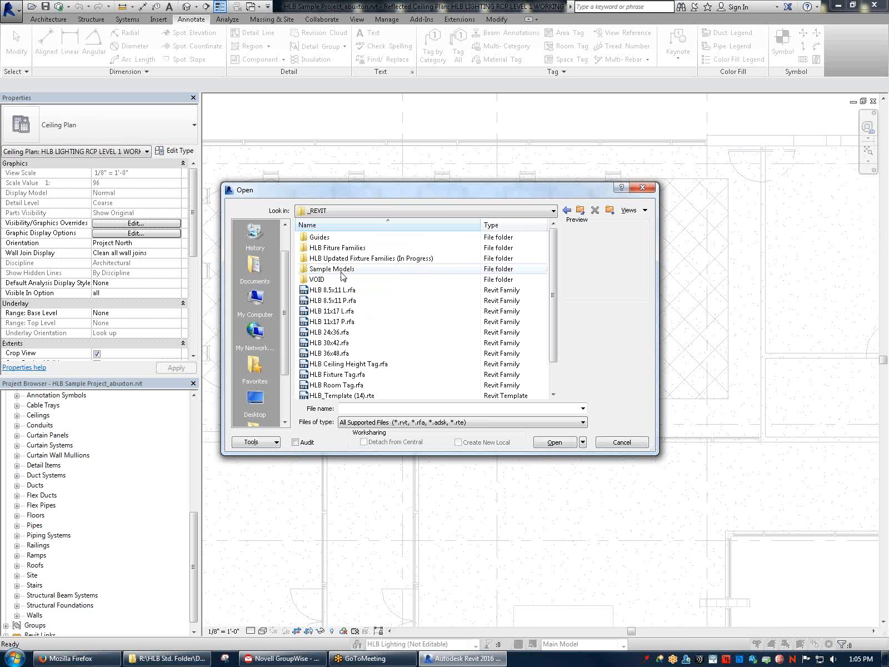
{"action": "double_click", "coordinate": [347, 259]}
{"action": "left_click", "coordinate": [400, 364]}
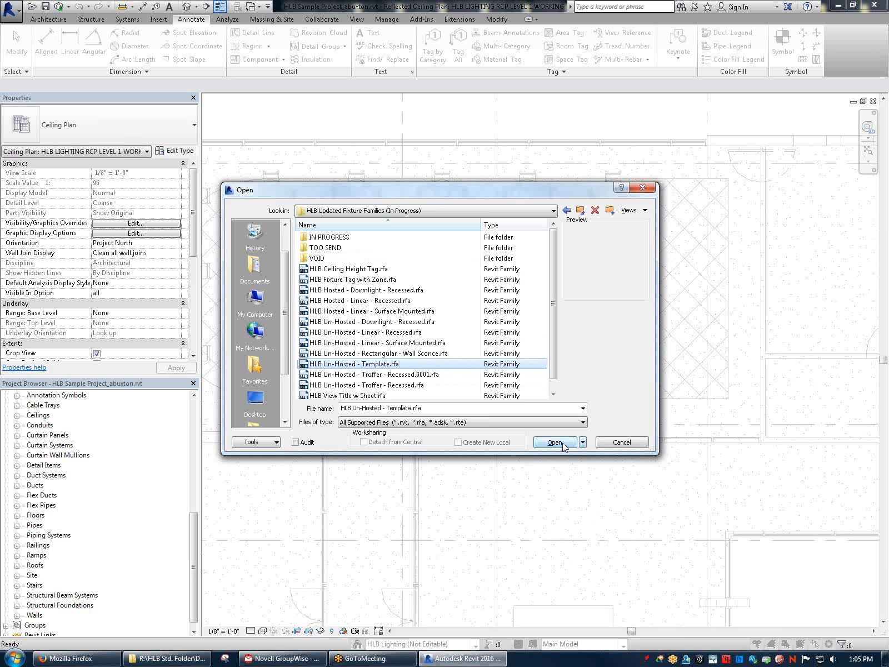
{"action": "left_click", "coordinate": [555, 442]}
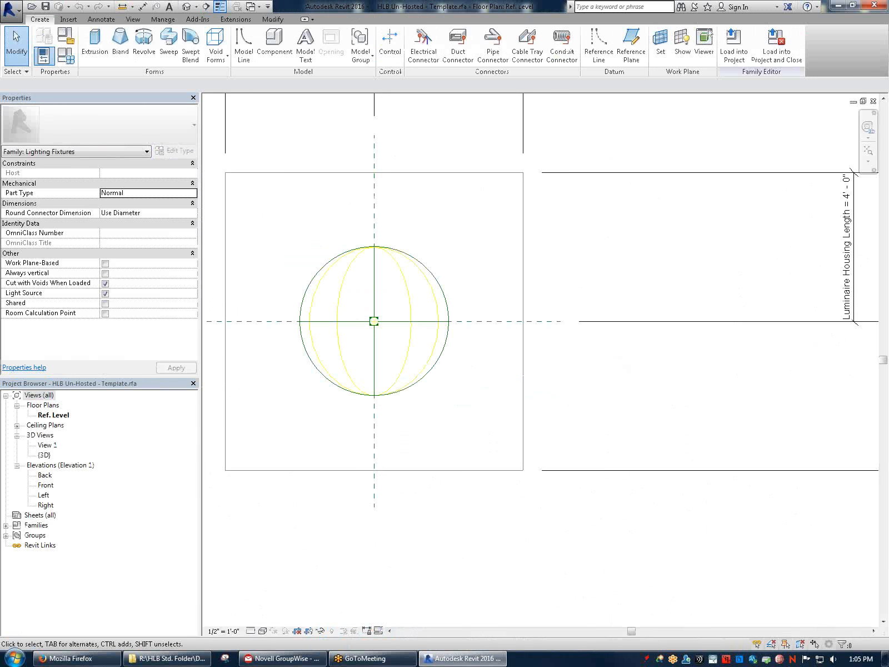
Examine the template's housing outline with its Luminaire Housing Length and EQ dimensions in the Ref. Level plan
{"action": "middle_click_drag", "start_coordinate": [567, 321], "coordinate": [642, 333]}
{"action": "scroll", "coordinate": [642, 332], "scroll_direction": "down", "scroll_amount": 3}
{"action": "middle_click_drag", "start_coordinate": [586, 345], "coordinate": [553, 385]}
{"action": "scroll", "coordinate": [631, 357], "scroll_direction": "up", "scroll_amount": 2}
{"action": "scroll", "coordinate": [503, 367], "scroll_direction": "up", "scroll_amount": 1}
{"action": "middle_click_drag", "start_coordinate": [643, 240], "coordinate": [609, 310]}
{"action": "middle_click_drag", "start_coordinate": [660, 392], "coordinate": [676, 285]}
{"action": "middle_click_drag", "start_coordinate": [676, 232], "coordinate": [655, 254]}
{"action": "scroll", "coordinate": [597, 331], "scroll_direction": "down", "scroll_amount": 1}
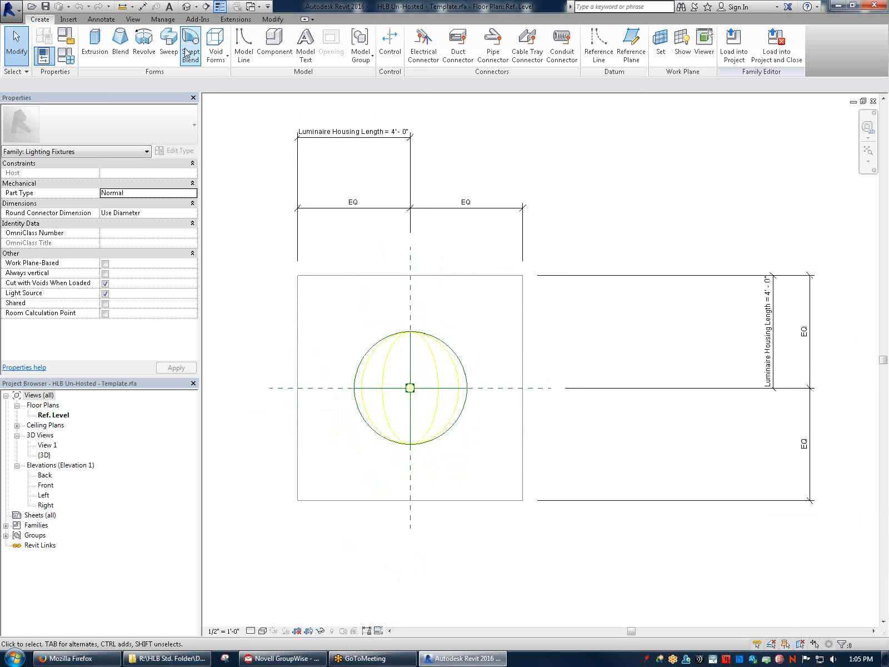
Inspect the properties of the electrical connector and the light source at the centre of the fixture template
{"action": "left_click", "coordinate": [101, 19]}
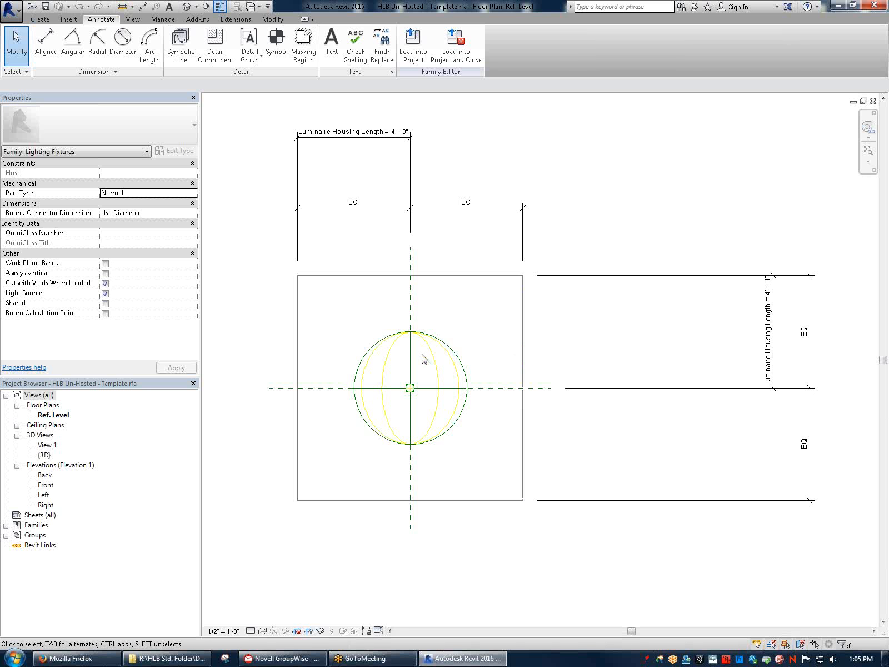
{"action": "scroll", "coordinate": [473, 383], "scroll_direction": "up", "scroll_amount": 3}
{"action": "middle_click_drag", "start_coordinate": [477, 387], "coordinate": [609, 323]}
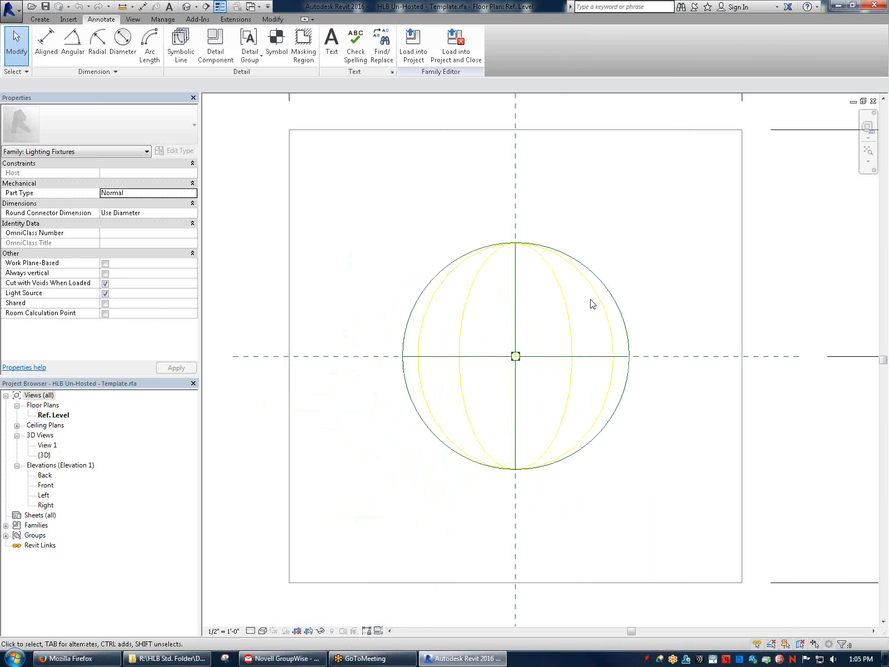
{"action": "left_click", "coordinate": [627, 335]}
{"action": "left_click", "coordinate": [670, 222]}
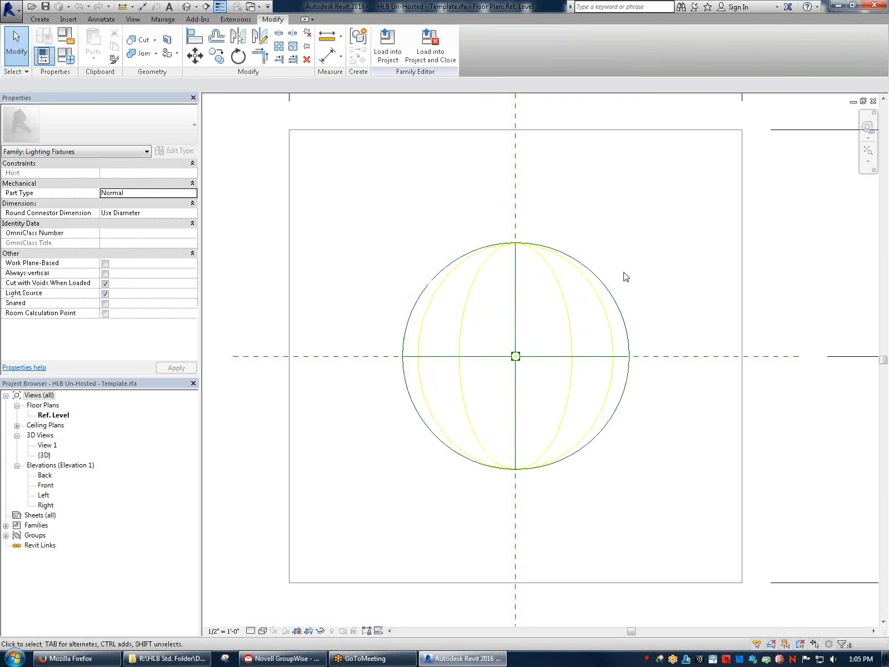
{"action": "left_click", "coordinate": [611, 299]}
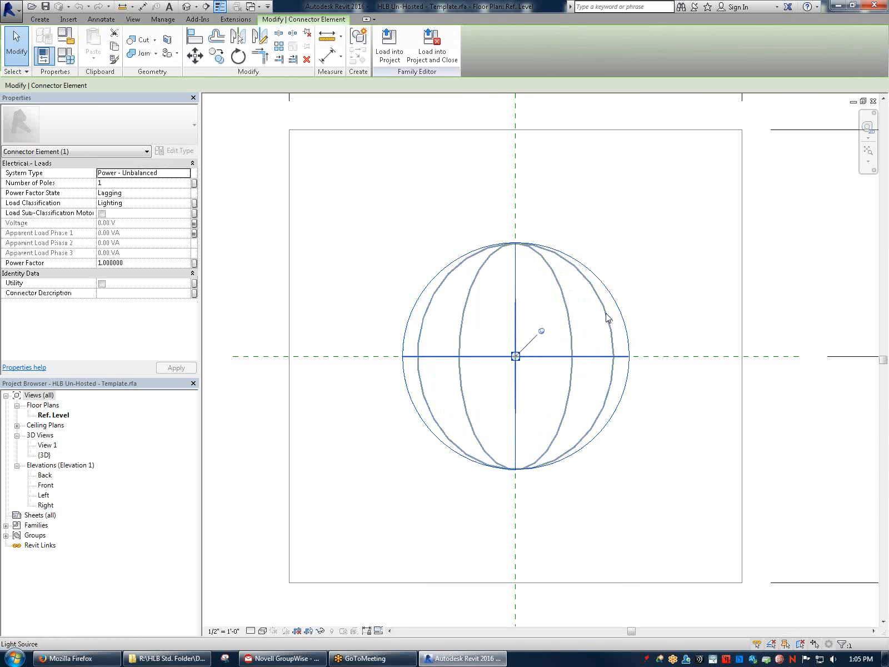
{"action": "left_click", "coordinate": [659, 249]}
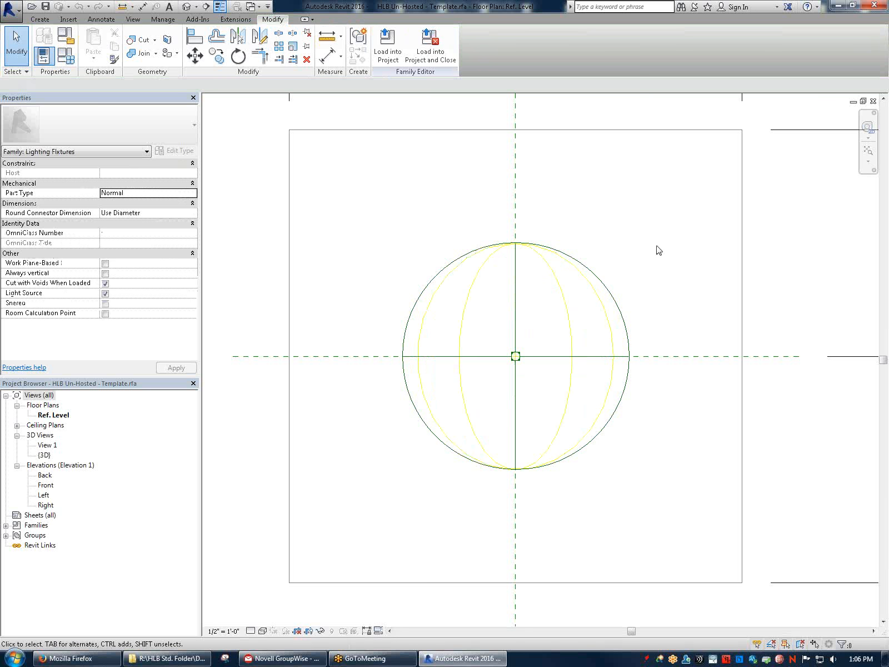
{"action": "left_click", "coordinate": [610, 322]}
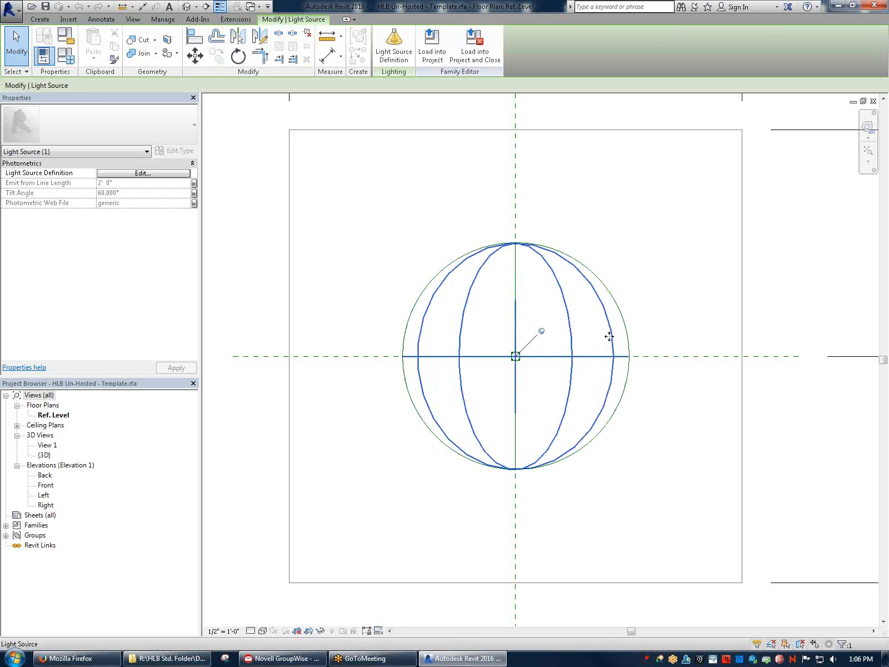
{"action": "key", "text": "Escape"}
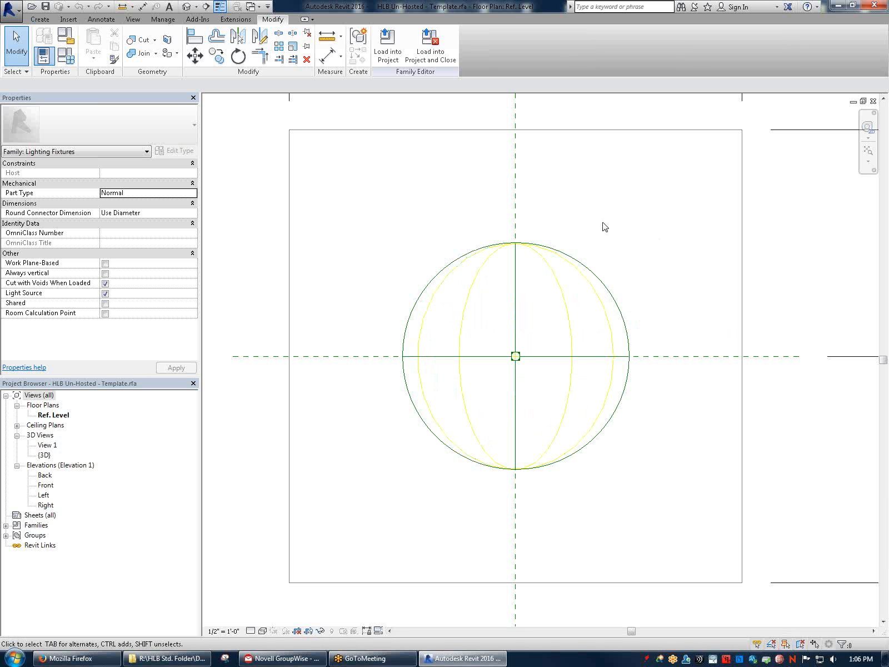
Open the family types and review the Text, Electrical and Electrical - Lighting parameters with their tooltips
{"action": "left_click", "coordinate": [72, 64]}
{"action": "left_click_drag", "start_coordinate": [384, 93], "coordinate": [626, 83]}
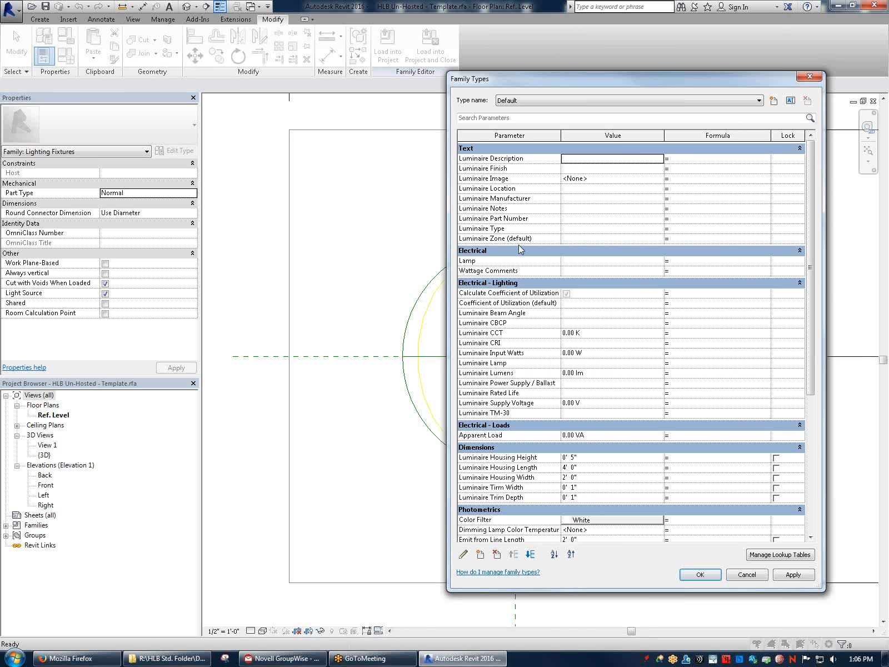
{"action": "mouse_move", "coordinate": [810, 206]}
{"action": "left_mouse_down"}
{"action": "mouse_move", "coordinate": [800, 371]}
{"action": "mouse_move", "coordinate": [821, 279]}
{"action": "mouse_move", "coordinate": [812, 190]}
{"action": "left_mouse_up"}
{"action": "left_click", "coordinate": [527, 250]}
{"action": "mouse_move", "coordinate": [511, 192]}
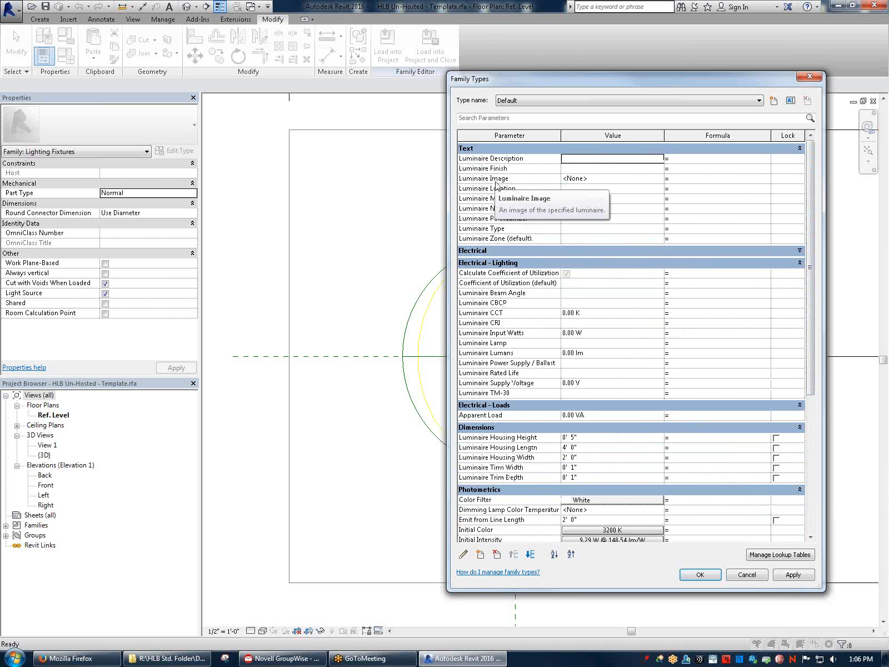
{"action": "left_click_drag", "start_coordinate": [810, 277], "coordinate": [814, 251]}
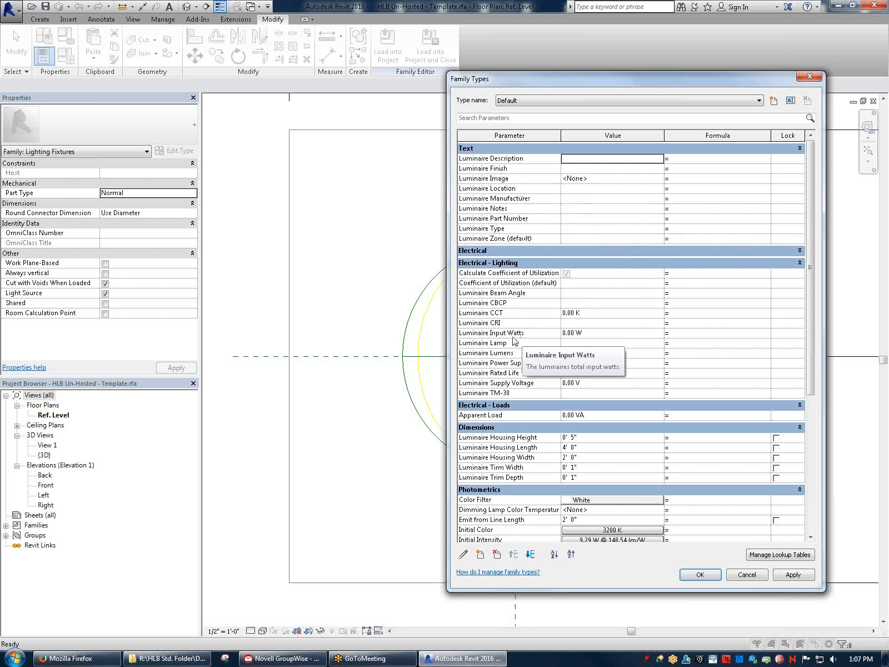
{"action": "mouse_move", "coordinate": [809, 281]}
{"action": "left_mouse_down"}
{"action": "mouse_move", "coordinate": [810, 315]}
{"action": "mouse_move", "coordinate": [808, 277]}
{"action": "left_mouse_up"}
{"action": "left_click", "coordinate": [575, 250]}
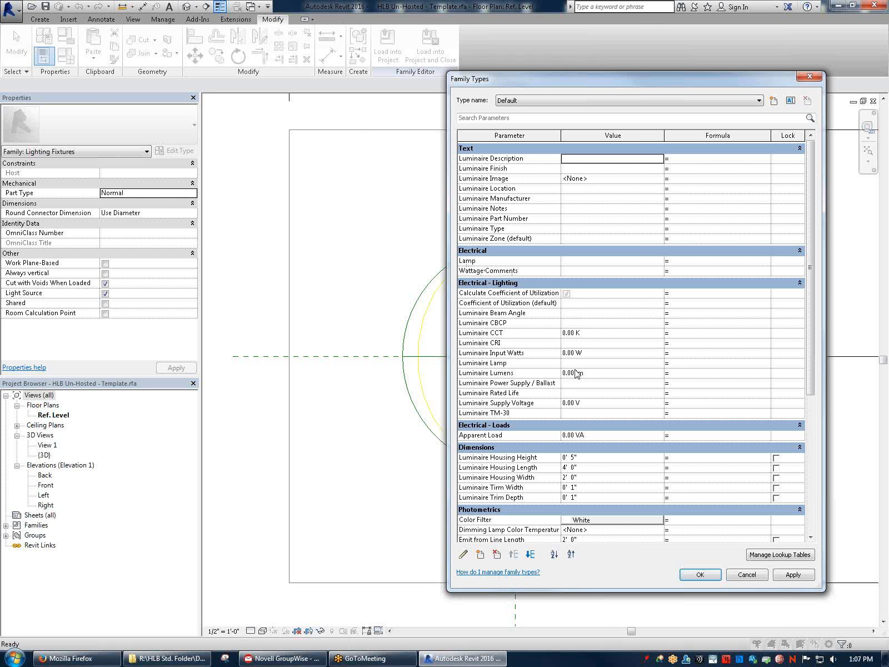
Review the remaining family parameters, including the Dimensions, Photometrics, Other and Identity Data groups
{"action": "mouse_move", "coordinate": [479, 368]}
{"action": "mouse_move", "coordinate": [812, 296]}
{"action": "left_mouse_down"}
{"action": "mouse_move", "coordinate": [815, 484]}
{"action": "mouse_move", "coordinate": [811, 314]}
{"action": "left_mouse_up"}
{"action": "mouse_move", "coordinate": [495, 232]}
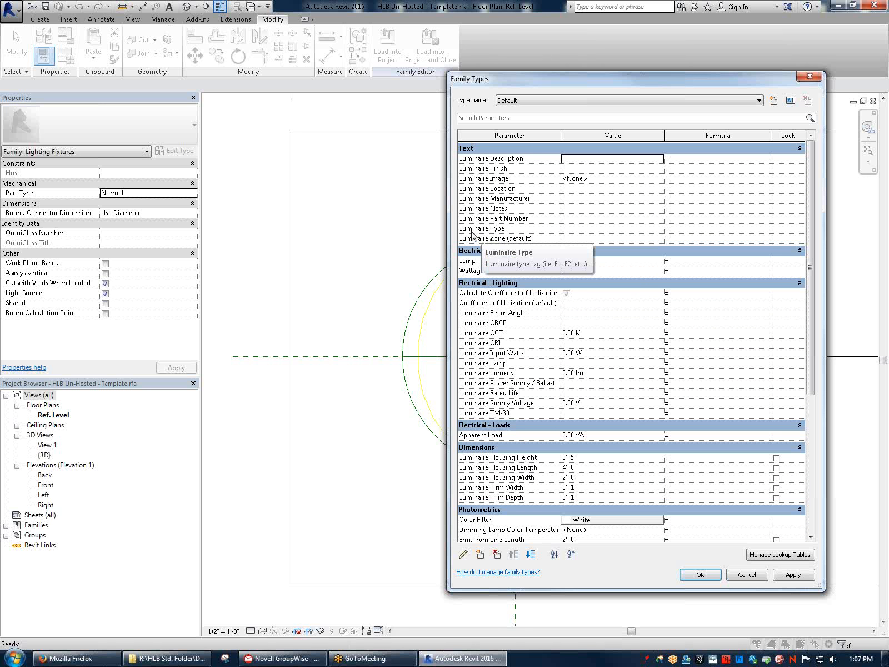
{"action": "left_click_drag", "start_coordinate": [810, 247], "coordinate": [822, 398]}
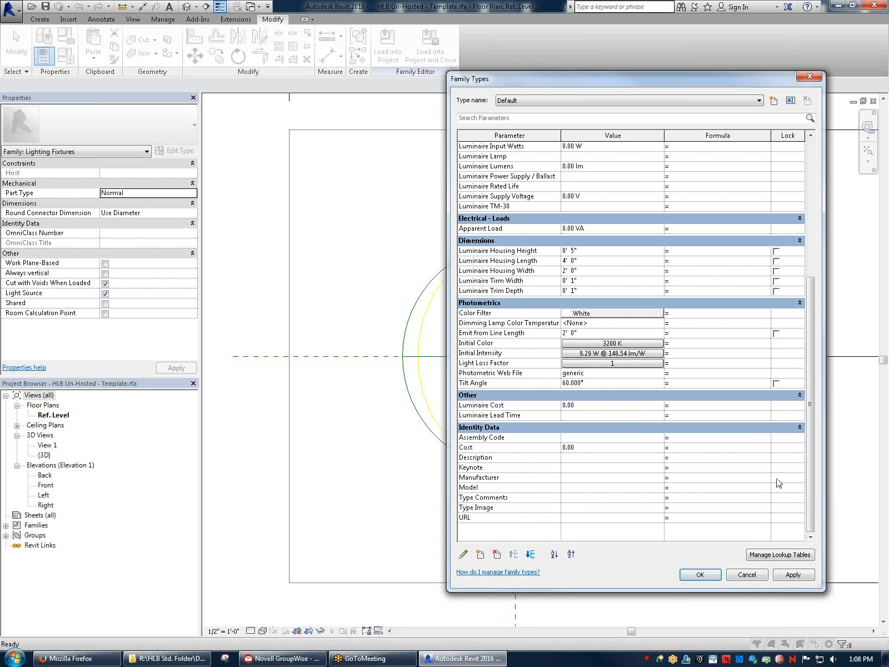
{"action": "left_click_drag", "start_coordinate": [811, 473], "coordinate": [823, 338]}
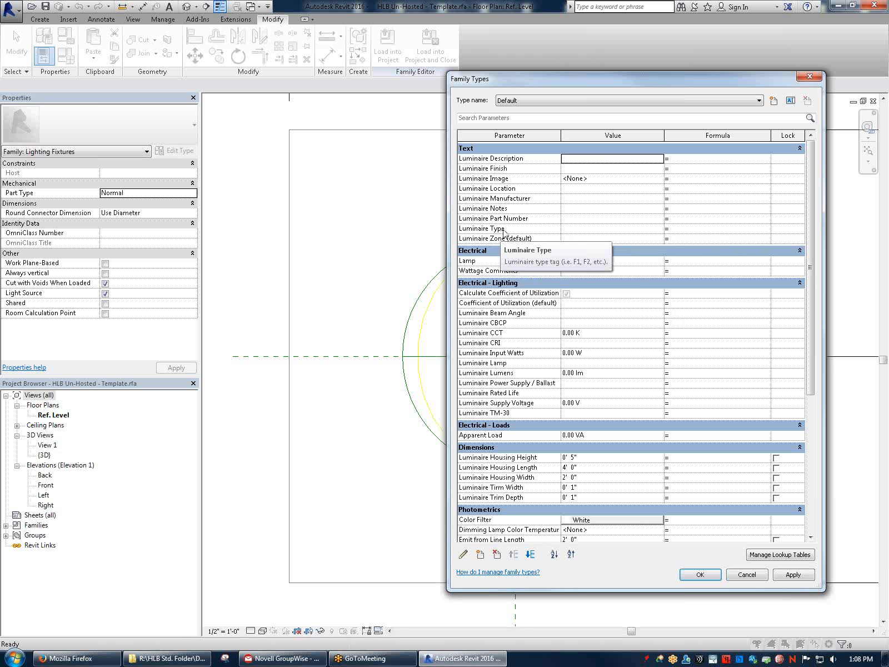
Start a new family parameter, set its type to Shared parameter, and open the shared parameter selection
{"action": "left_click", "coordinate": [481, 554]}
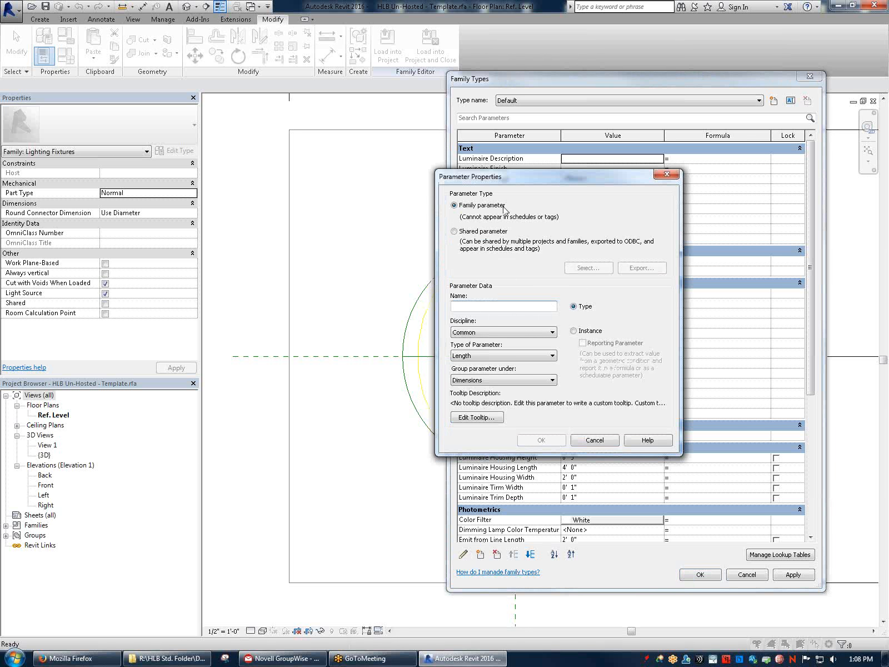
{"action": "left_click_drag", "start_coordinate": [512, 178], "coordinate": [304, 123]}
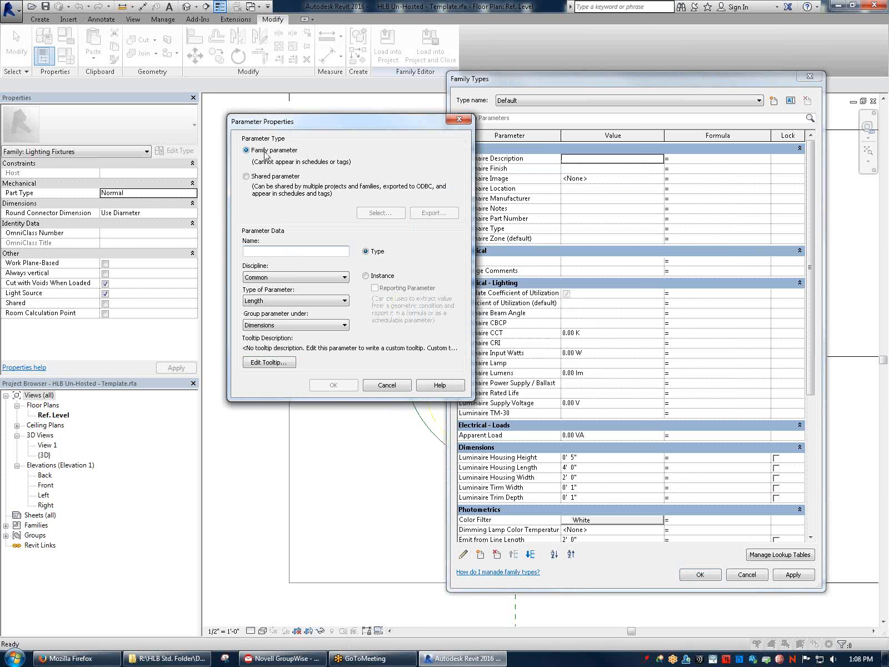
{"action": "left_click", "coordinate": [276, 176]}
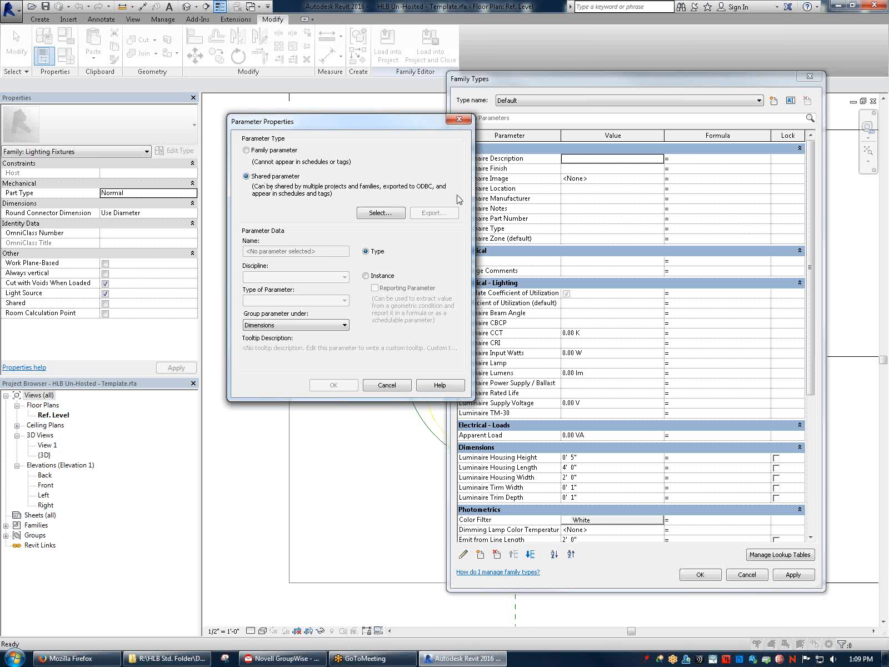
{"action": "left_click", "coordinate": [380, 217]}
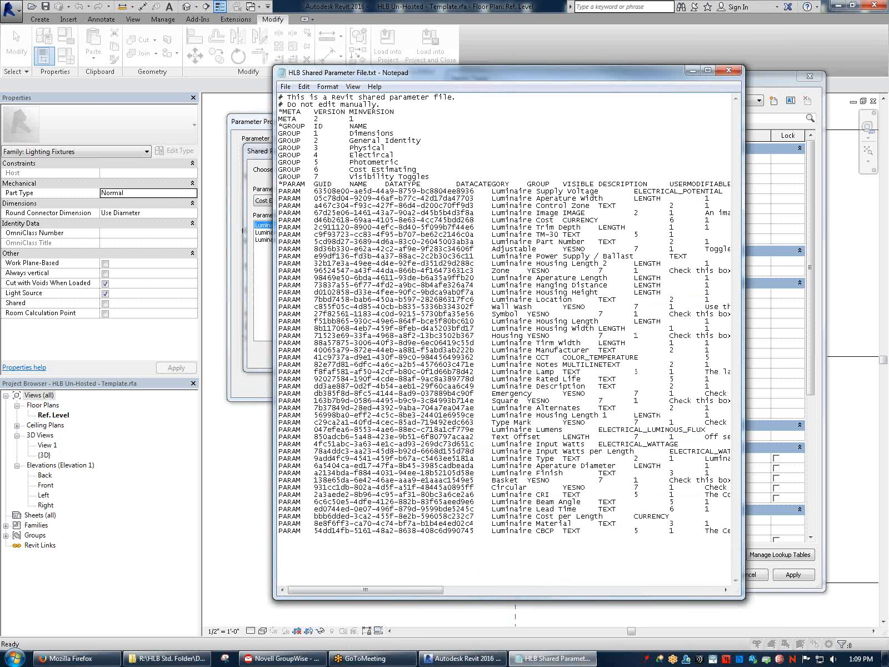
Examine the groups and parameter definitions in HLB Shared Parameter File.txt in Notepad, and close the file
{"action": "left_click_drag", "start_coordinate": [546, 74], "coordinate": [633, 75]}
{"action": "left_click_drag", "start_coordinate": [365, 171], "coordinate": [705, 386]}
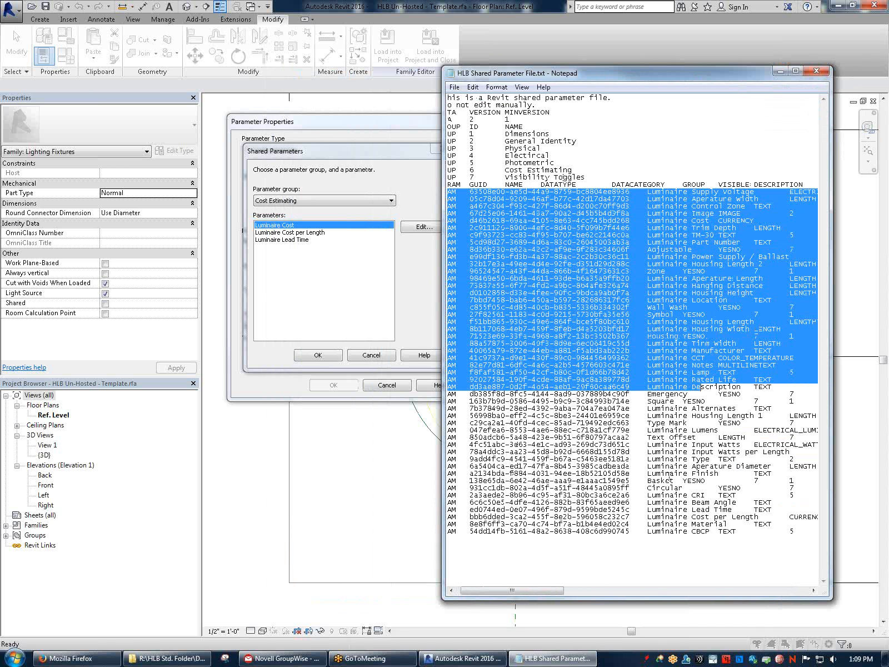
{"action": "left_click_drag", "start_coordinate": [750, 532], "coordinate": [439, 153]}
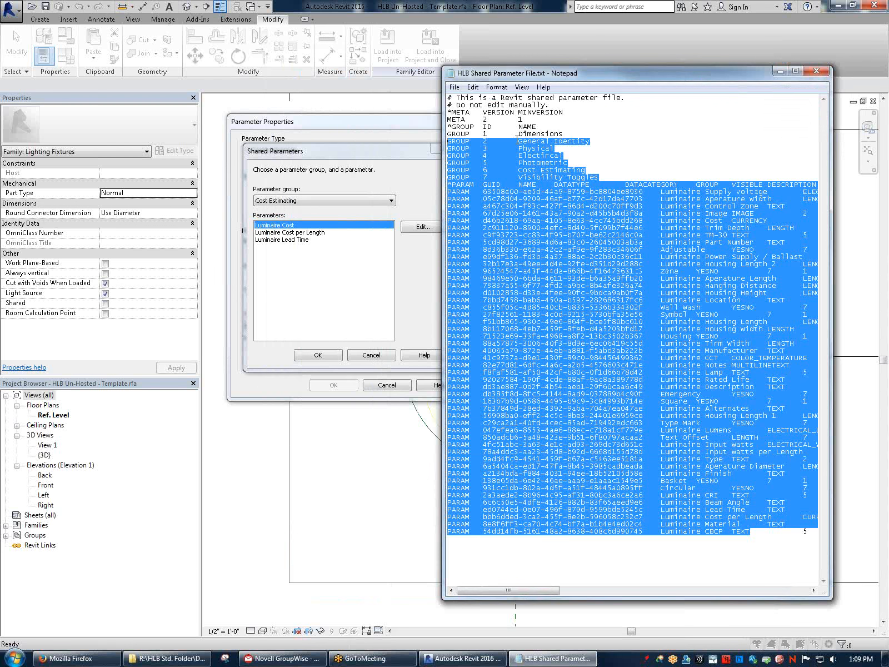
{"action": "left_click_drag", "start_coordinate": [517, 135], "coordinate": [519, 142]}
{"action": "left_click", "coordinate": [621, 143]}
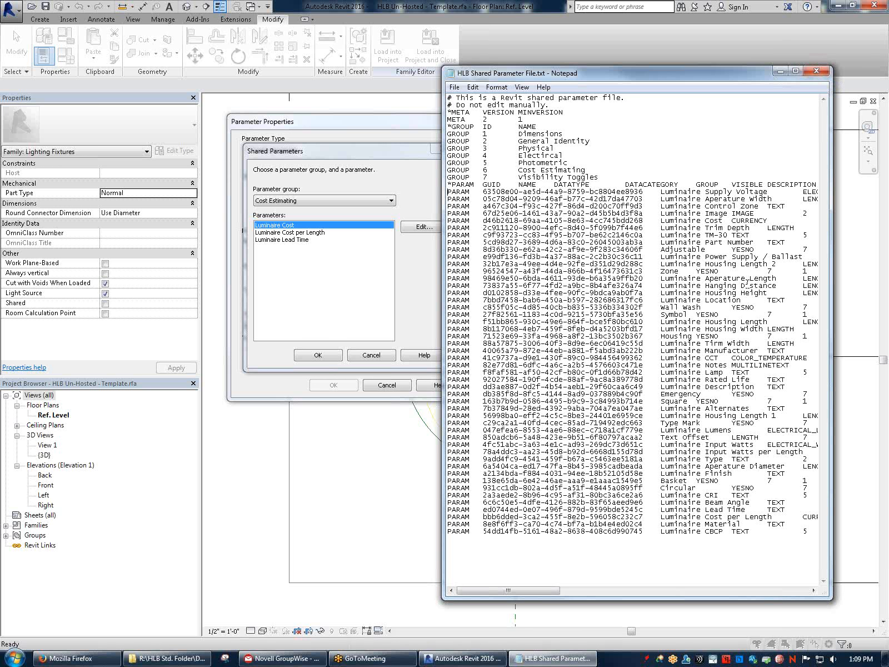
{"action": "left_click_drag", "start_coordinate": [683, 249], "coordinate": [759, 451]}
{"action": "left_click", "coordinate": [817, 69]}
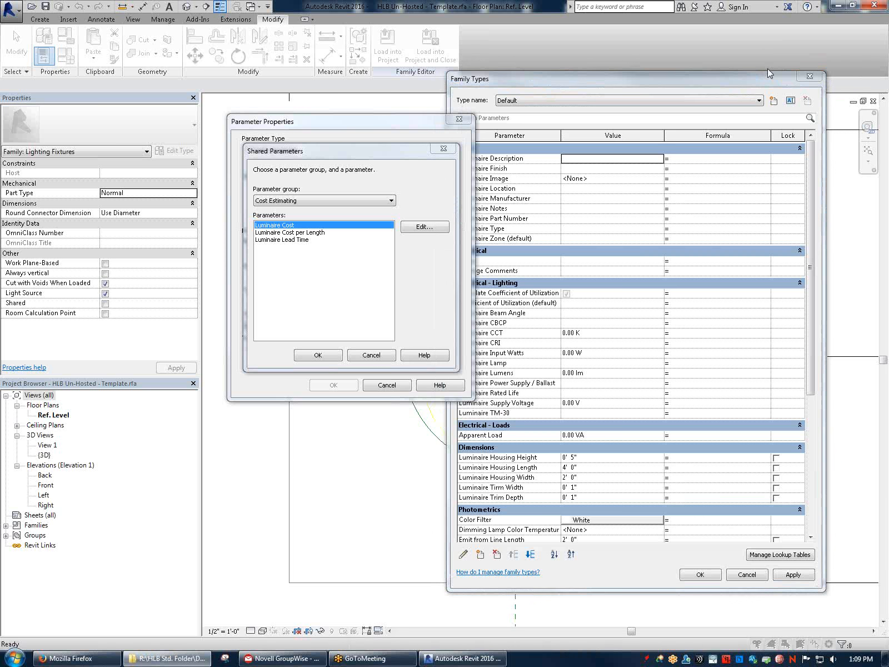
Leave the shared parameter selection without choosing one, and move the parameter properties dialog clear of the family types list
{"action": "left_click_drag", "start_coordinate": [333, 151], "coordinate": [451, 146]}
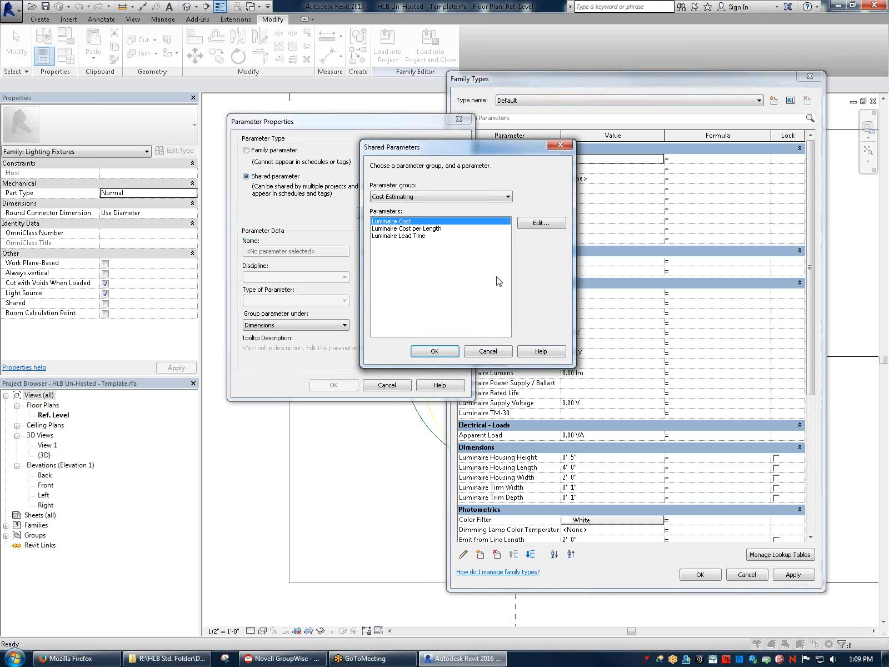
{"action": "left_click", "coordinate": [503, 351]}
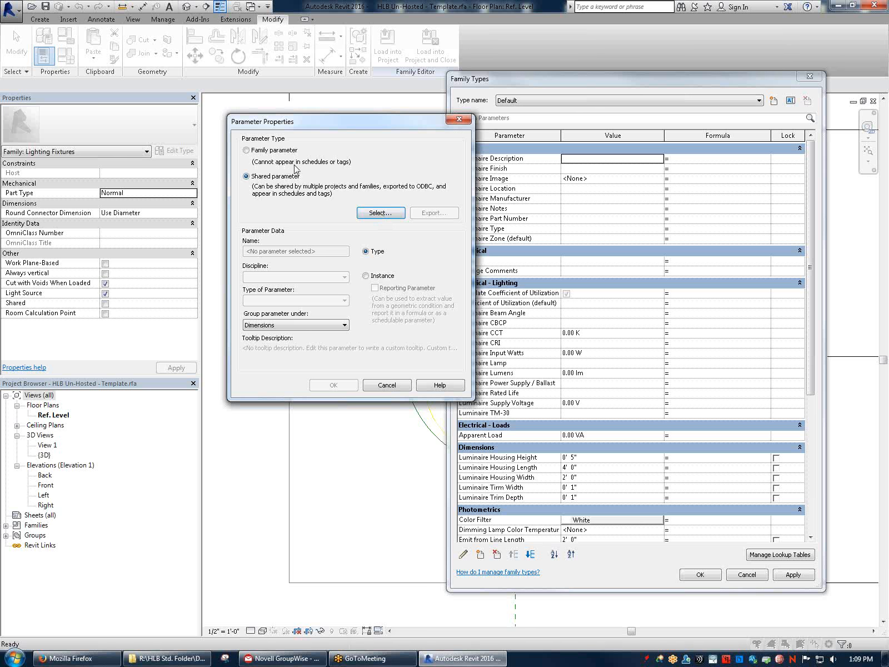
{"action": "left_click_drag", "start_coordinate": [422, 128], "coordinate": [375, 124]}
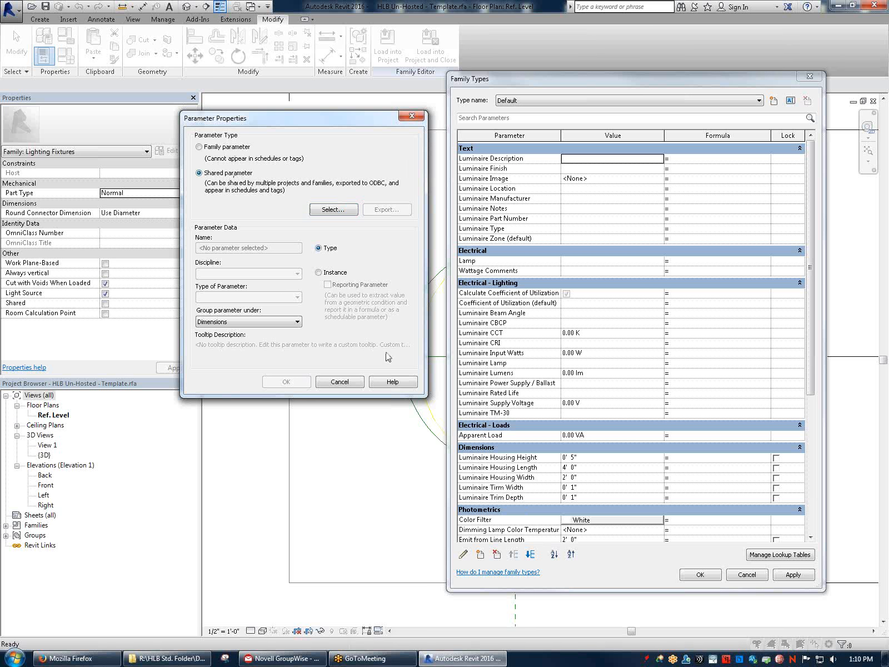
Cancel the open parameter definition, start a new one as a Shared parameter, and open the shared parameter selection
{"action": "left_click", "coordinate": [358, 384]}
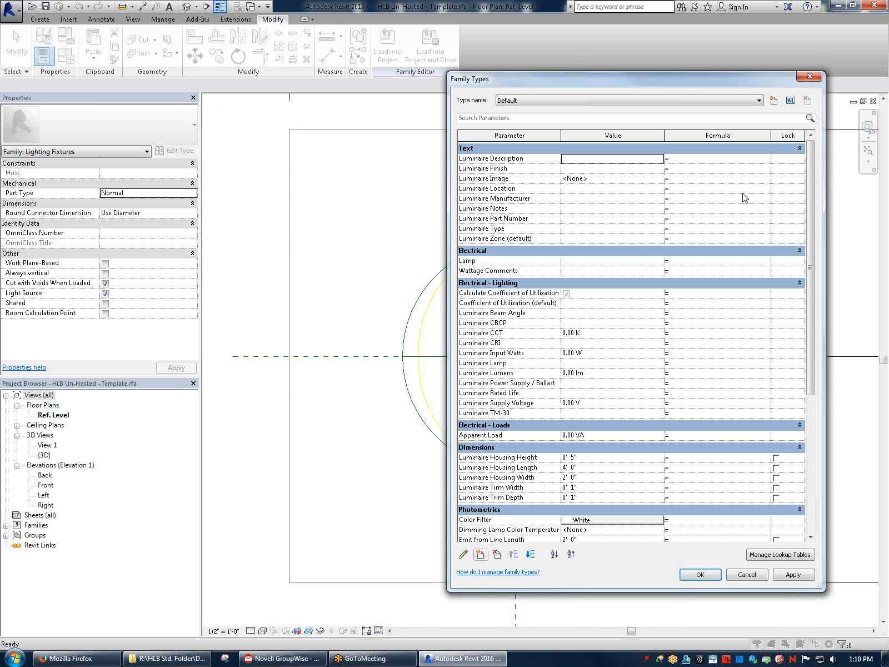
{"action": "left_click", "coordinate": [481, 556]}
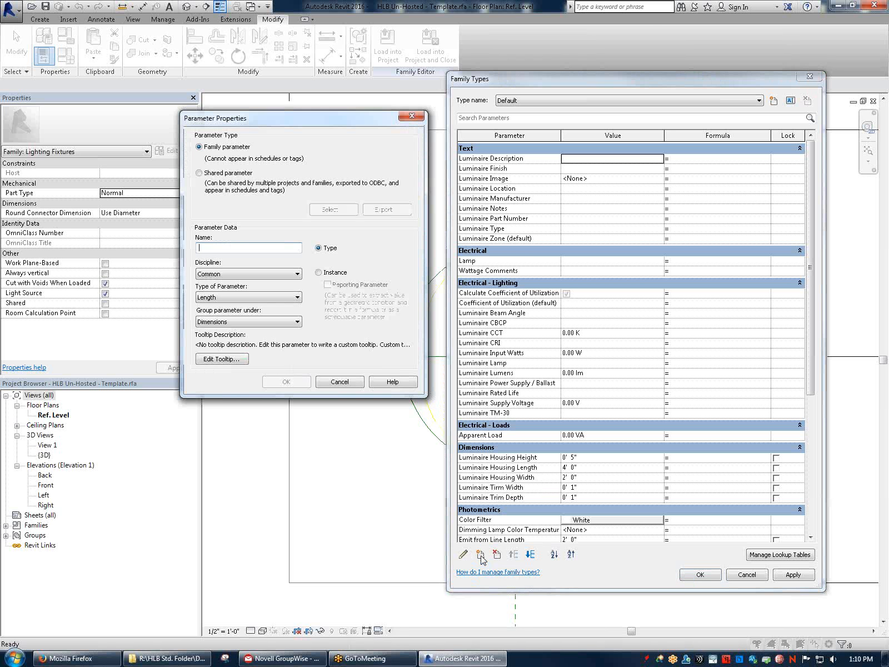
{"action": "left_click", "coordinate": [235, 176]}
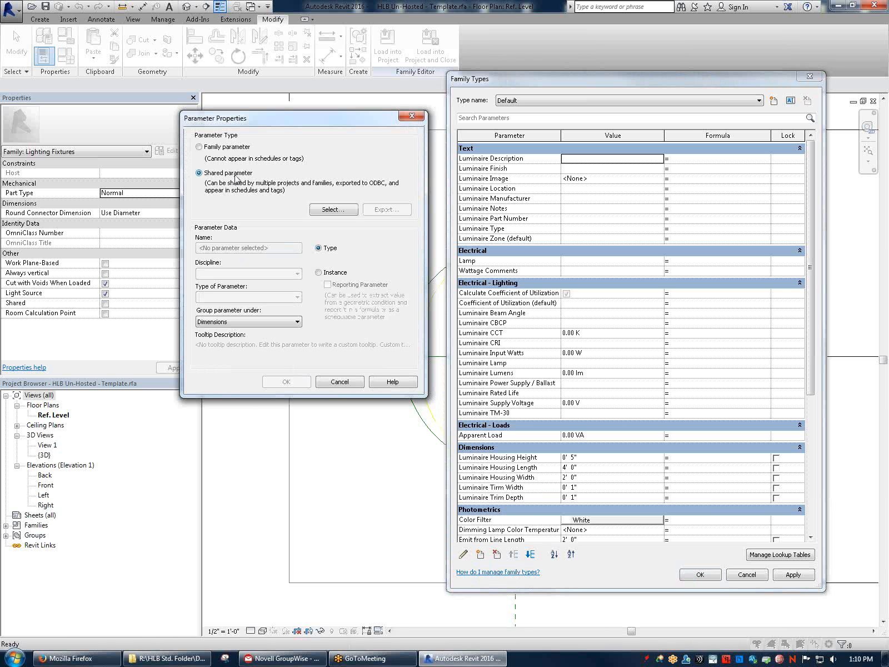
{"action": "left_click", "coordinate": [335, 212]}
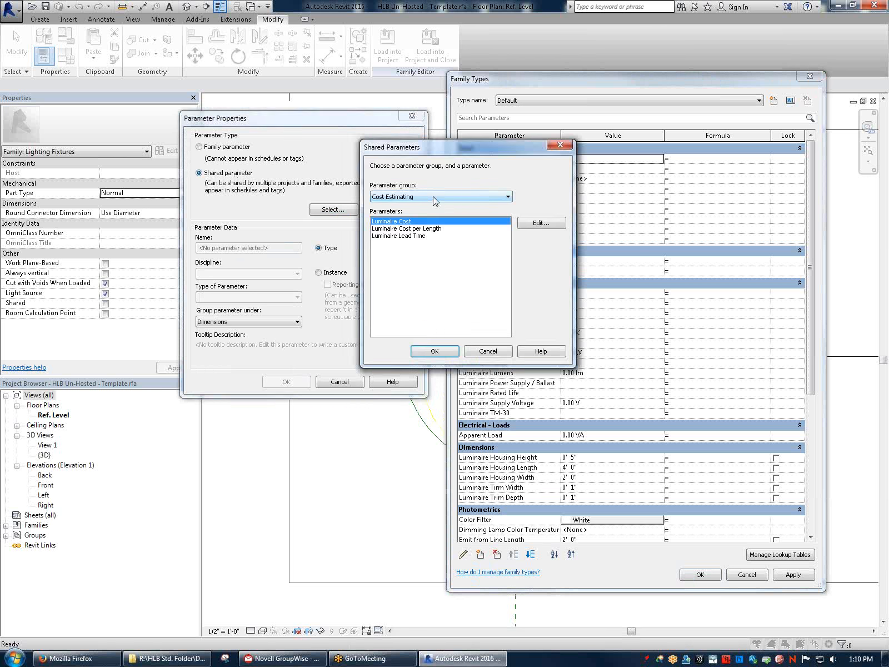
{"action": "left_click", "coordinate": [433, 199]}
{"action": "left_click", "coordinate": [432, 199]}
{"action": "left_click", "coordinate": [418, 200]}
{"action": "left_click", "coordinate": [417, 199]}
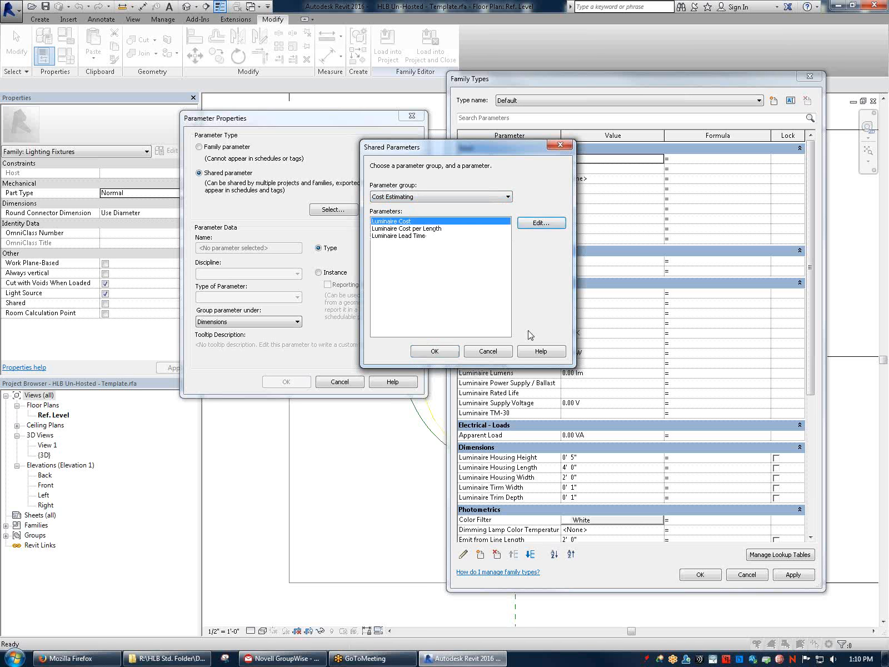
Open the shared parameters for editing and load HLB Shared Parameter File.txt from the HLB Updated Fixture Families (In Progress) folder
{"action": "left_click", "coordinate": [538, 223]}
{"action": "left_click", "coordinate": [498, 170]}
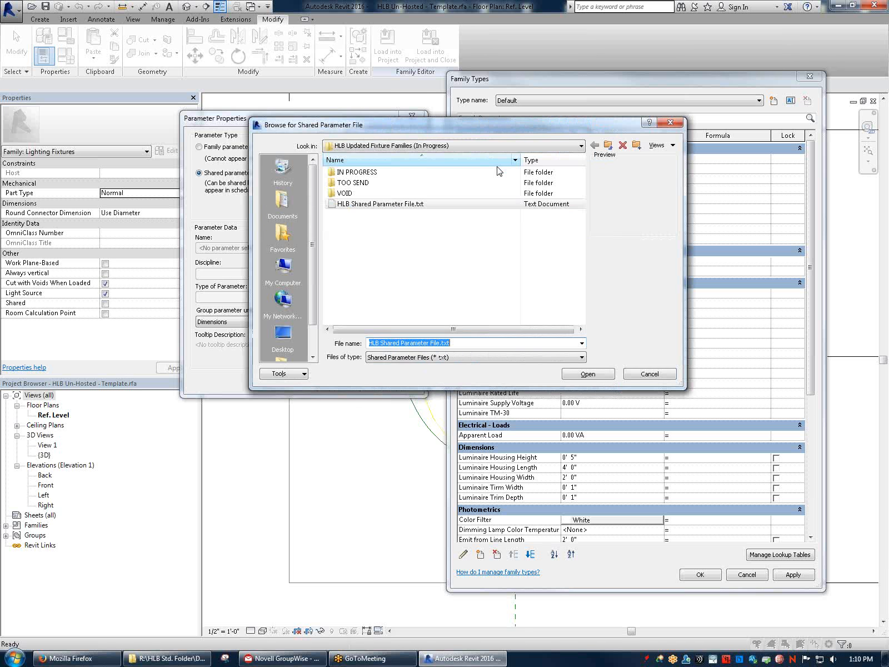
{"action": "left_click", "coordinate": [375, 204]}
{"action": "left_click", "coordinate": [373, 195]}
{"action": "left_click", "coordinate": [372, 206]}
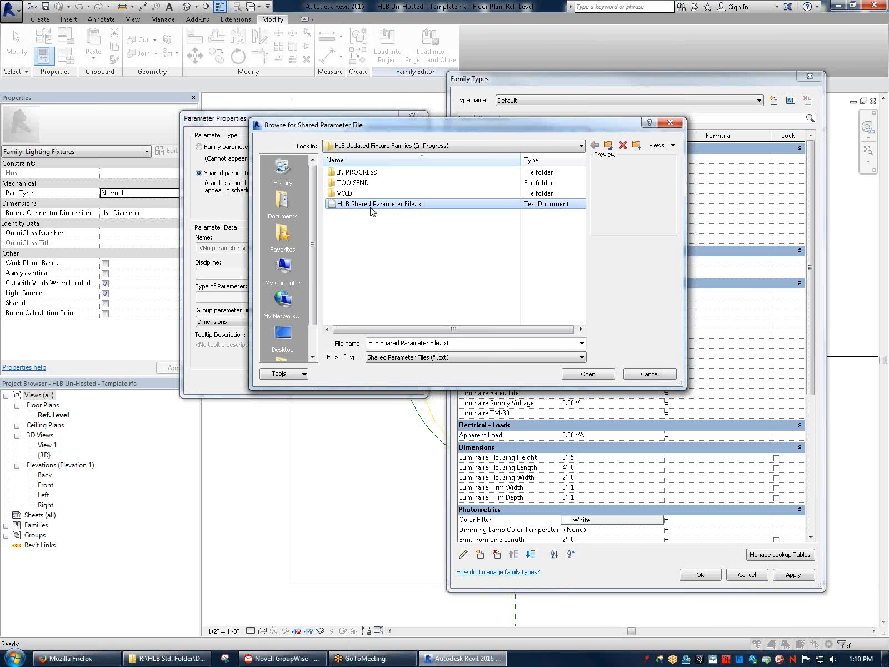
{"action": "left_click", "coordinate": [606, 375]}
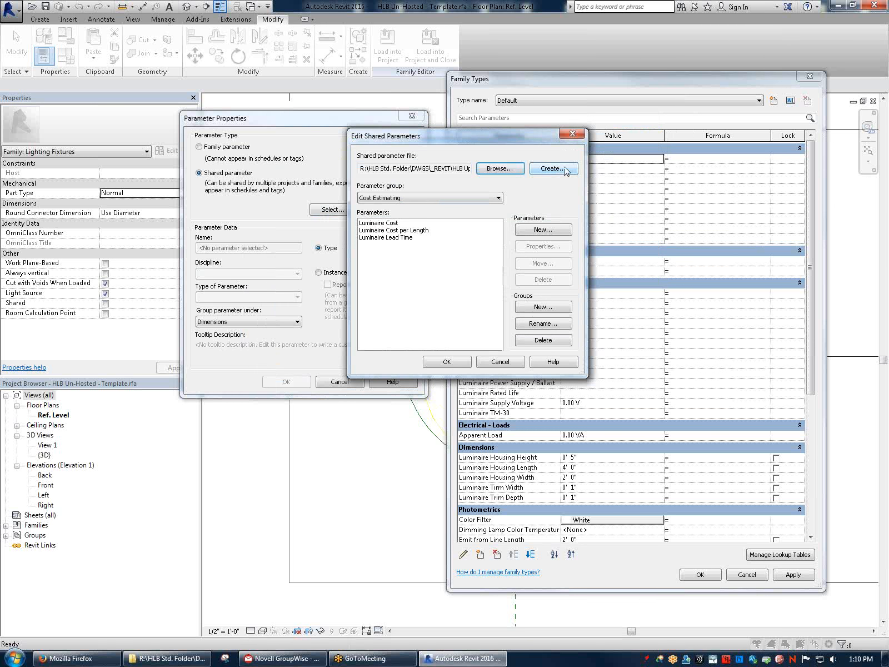
{"action": "left_click", "coordinate": [503, 169]}
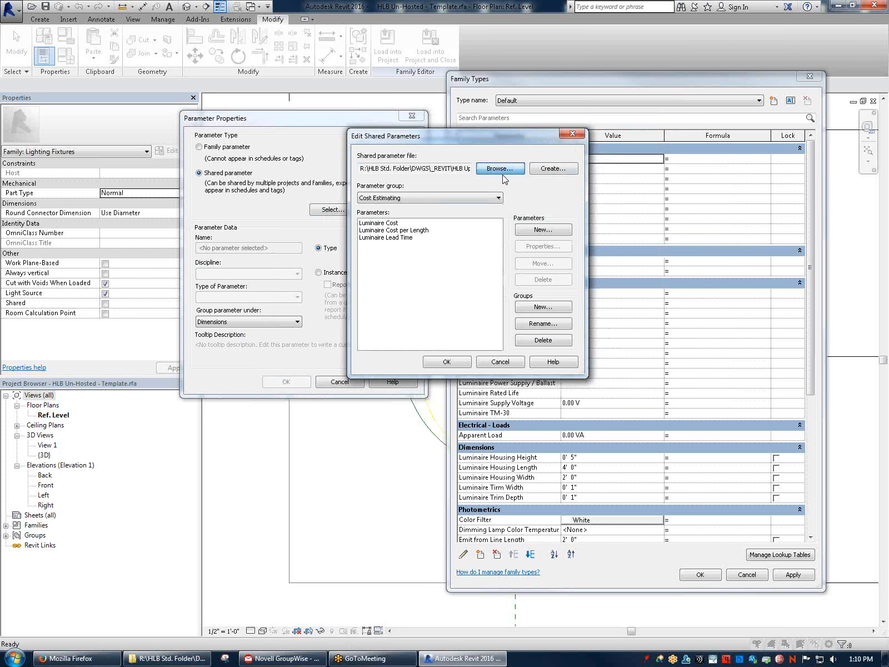
{"action": "left_click", "coordinate": [392, 204]}
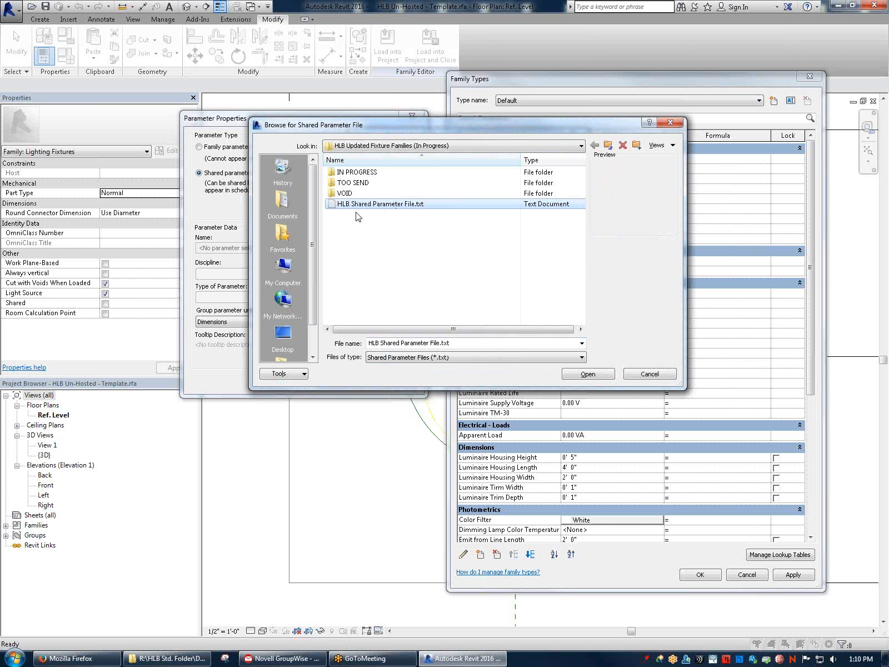
{"action": "left_click", "coordinate": [604, 376]}
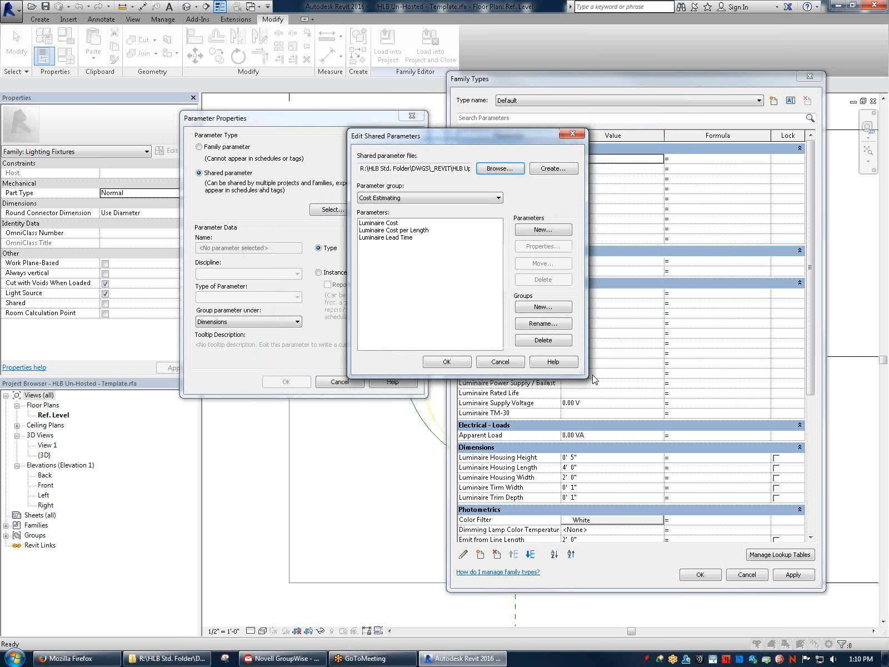
Examine the shared parameters in the Dimensions, electrical and General Identity groups, and return to the shared parameter selection
{"action": "left_click", "coordinate": [416, 198]}
{"action": "left_click", "coordinate": [411, 215]}
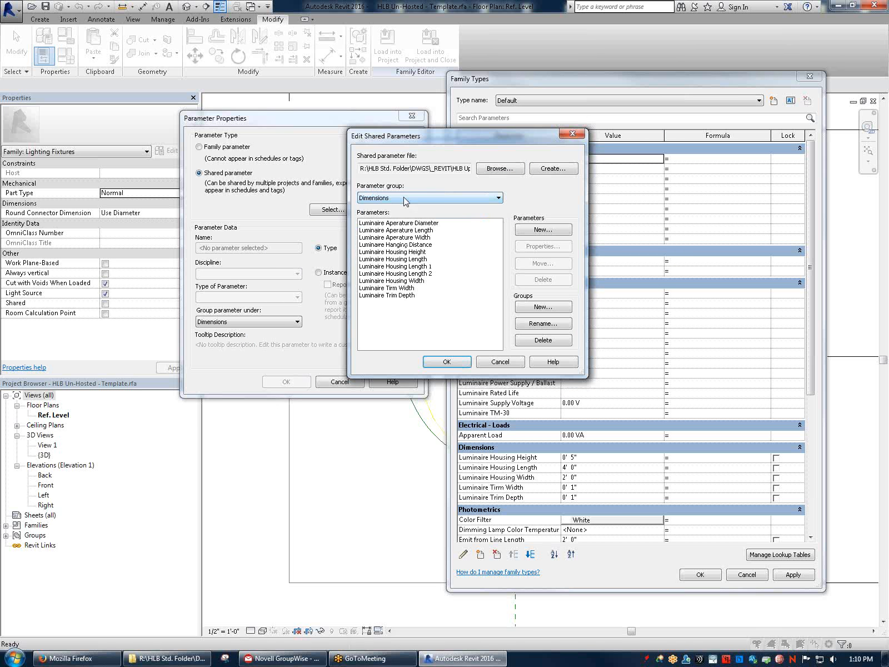
{"action": "left_click", "coordinate": [407, 197]}
{"action": "left_click", "coordinate": [403, 223]}
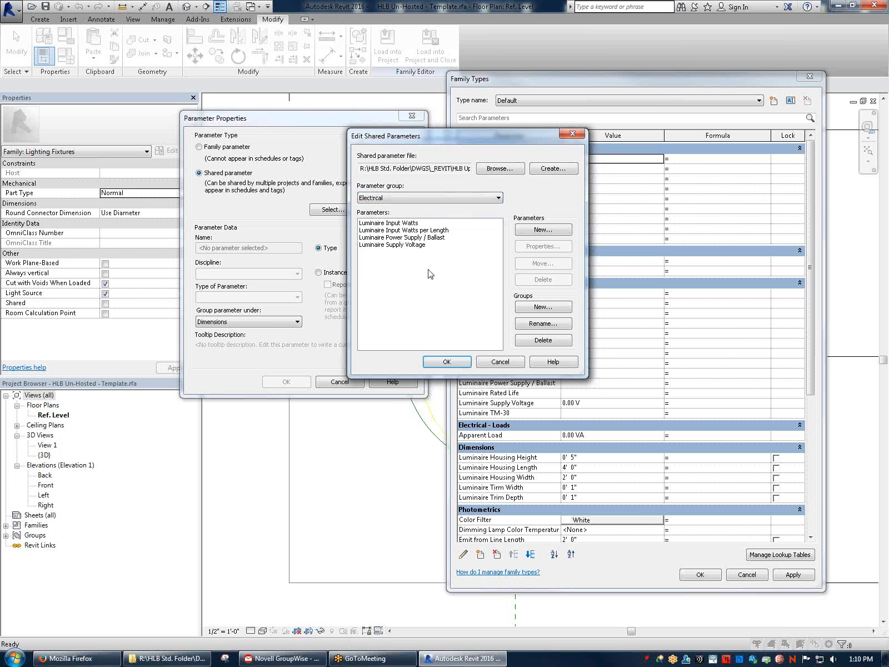
{"action": "left_click", "coordinate": [409, 199]}
{"action": "left_click", "coordinate": [404, 230]}
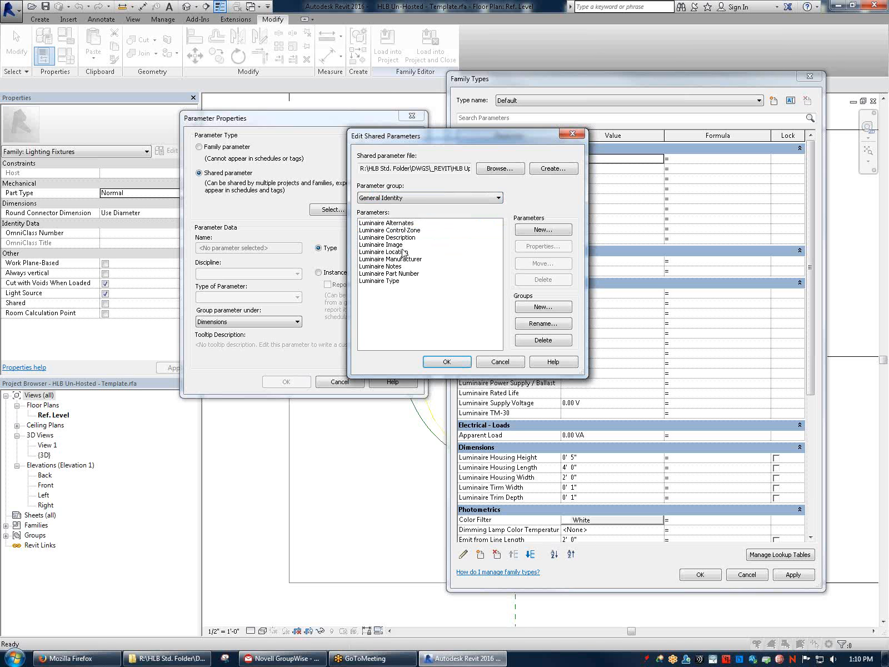
{"action": "left_click", "coordinate": [411, 200]}
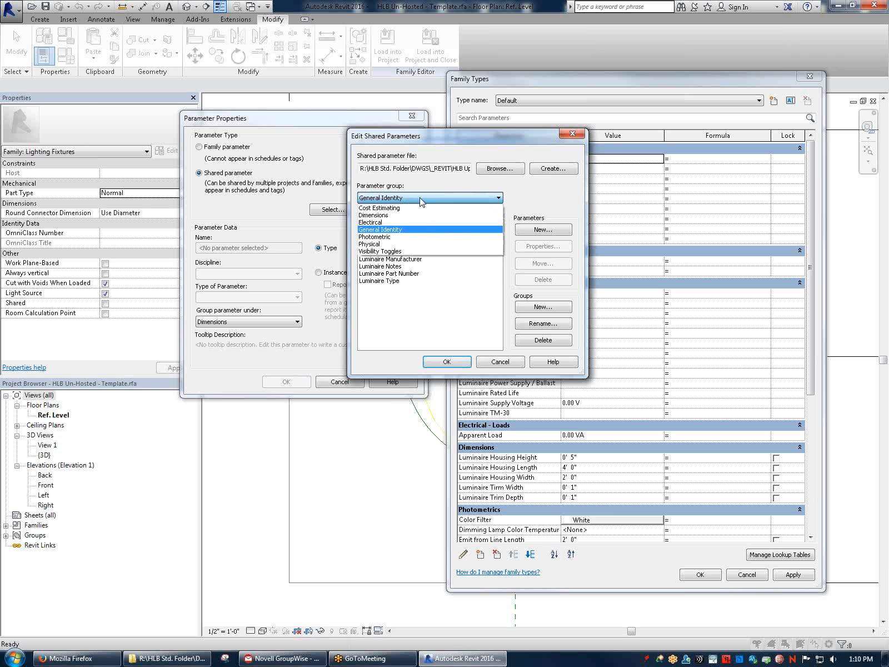
{"action": "left_click", "coordinate": [398, 216]}
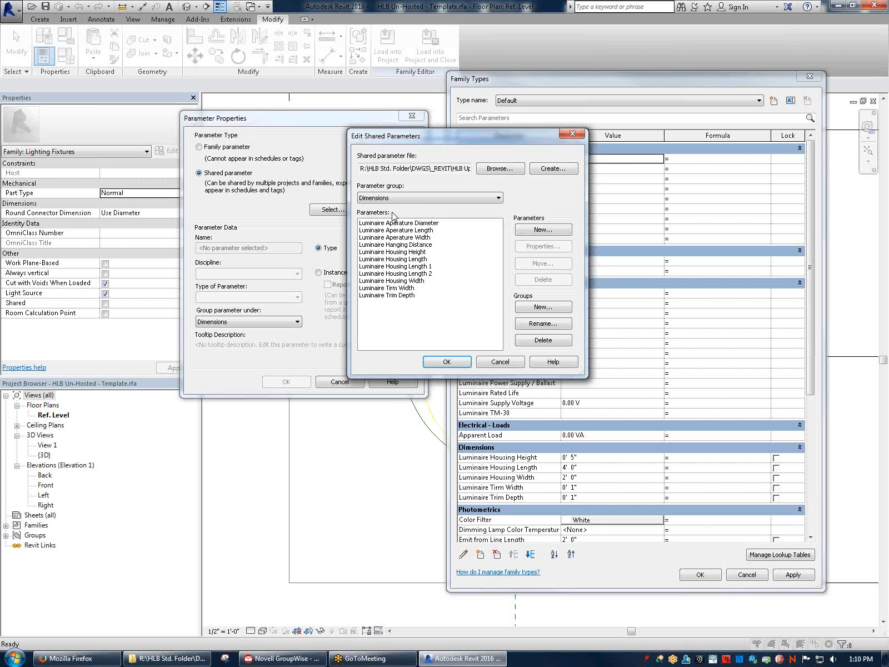
{"action": "left_click", "coordinate": [428, 251]}
{"action": "left_click", "coordinate": [401, 245]}
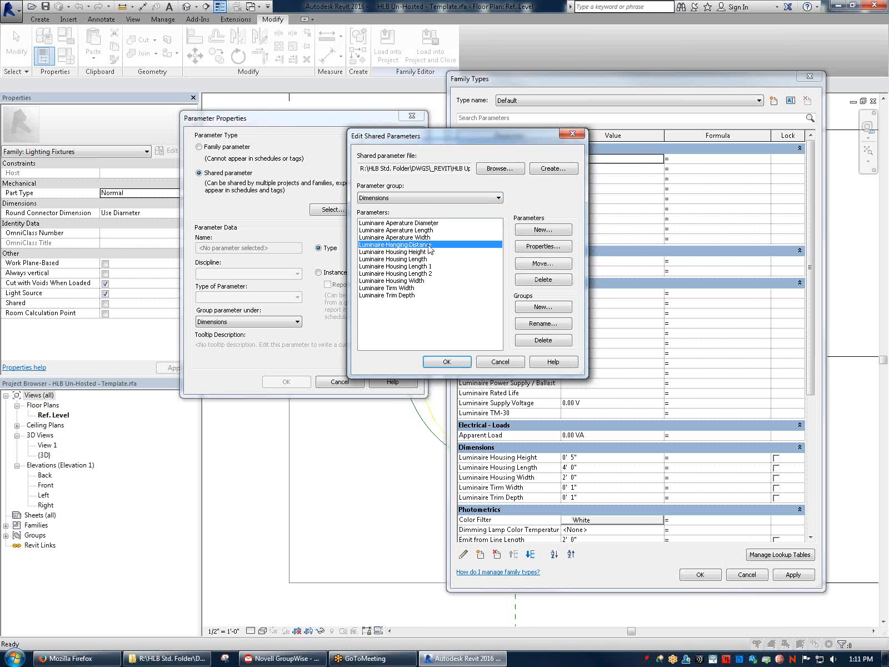
{"action": "left_click", "coordinate": [448, 362]}
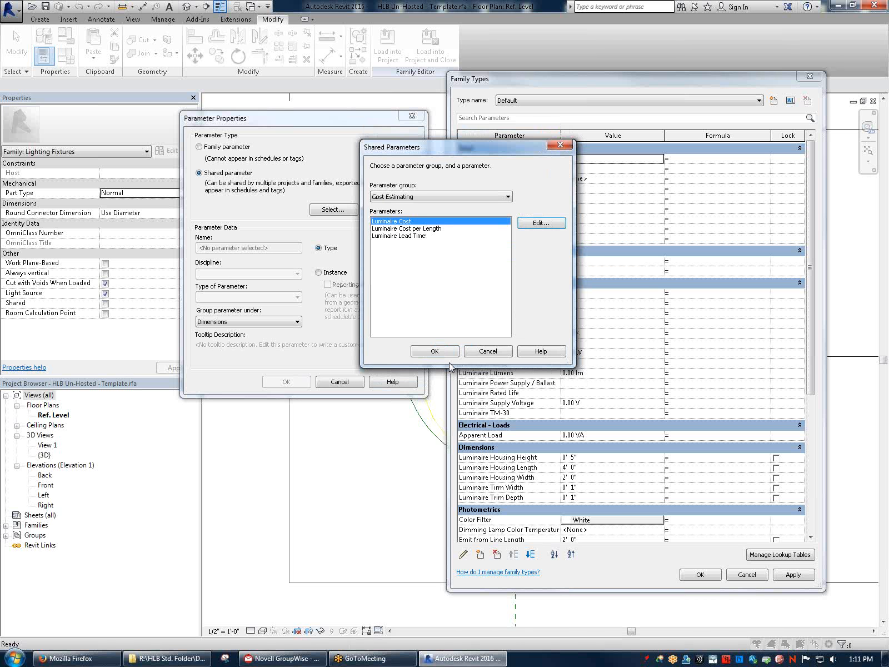
Choose the Luminaire Hanging Distance shared parameter from the Dimensions parameter group
{"action": "left_click", "coordinate": [404, 197]}
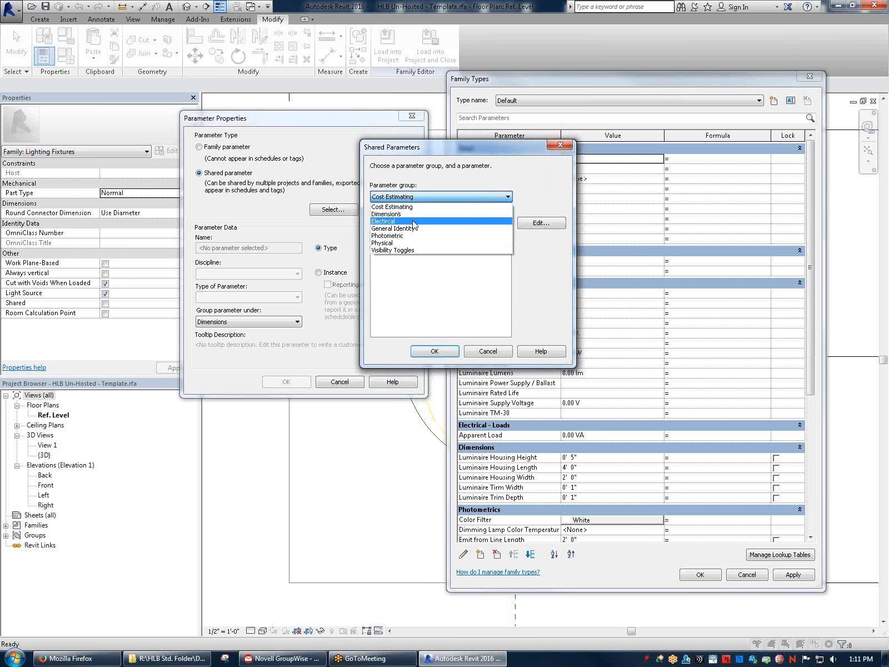
{"action": "left_click", "coordinate": [466, 219]}
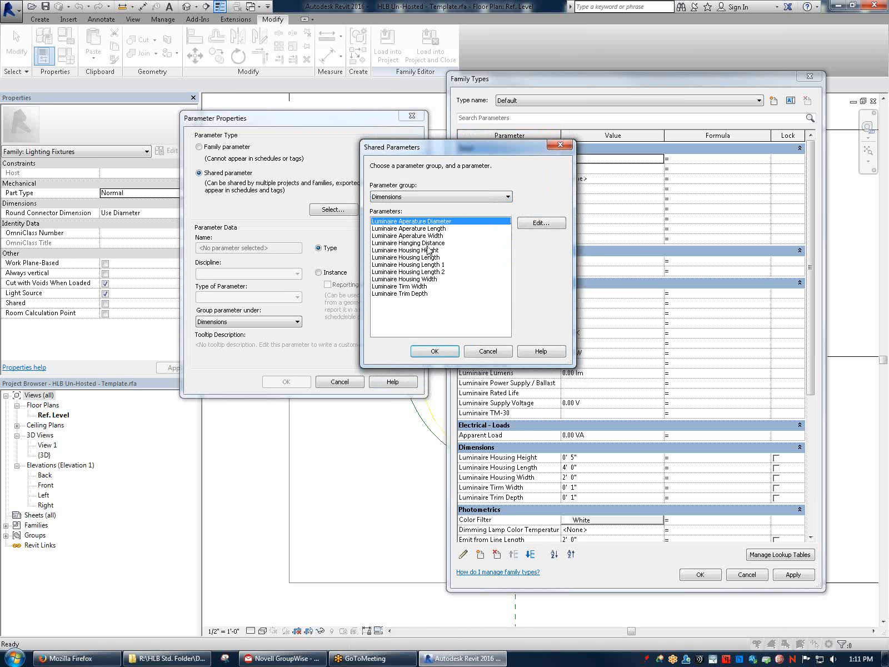
{"action": "left_click", "coordinate": [412, 243]}
{"action": "left_click", "coordinate": [434, 352]}
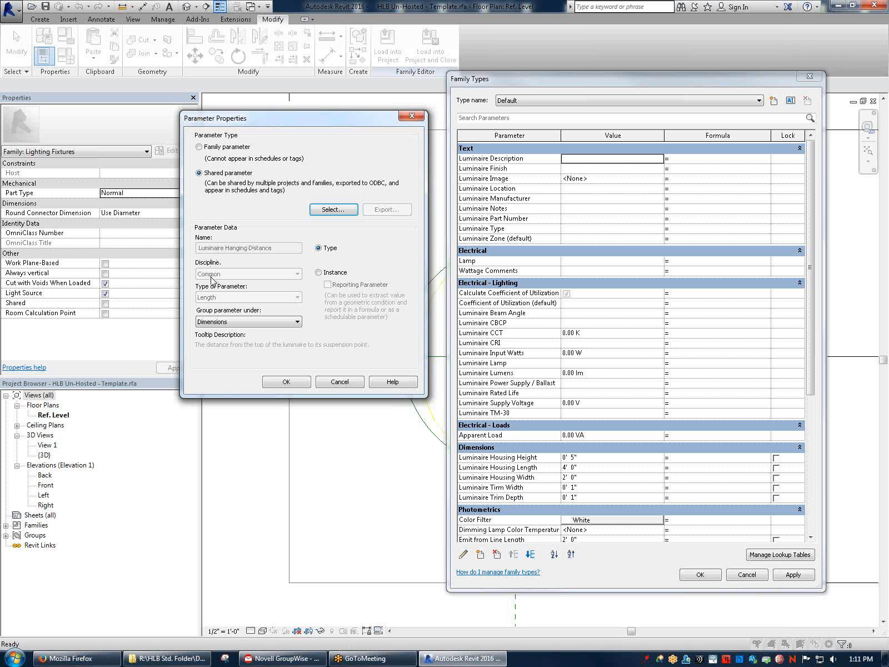
Group the Luminaire Hanging Distance parameter under Dimensions as a type parameter and add it to the family
{"action": "left_click", "coordinate": [217, 322]}
{"action": "left_click", "coordinate": [224, 312]}
{"action": "left_click", "coordinate": [240, 322]}
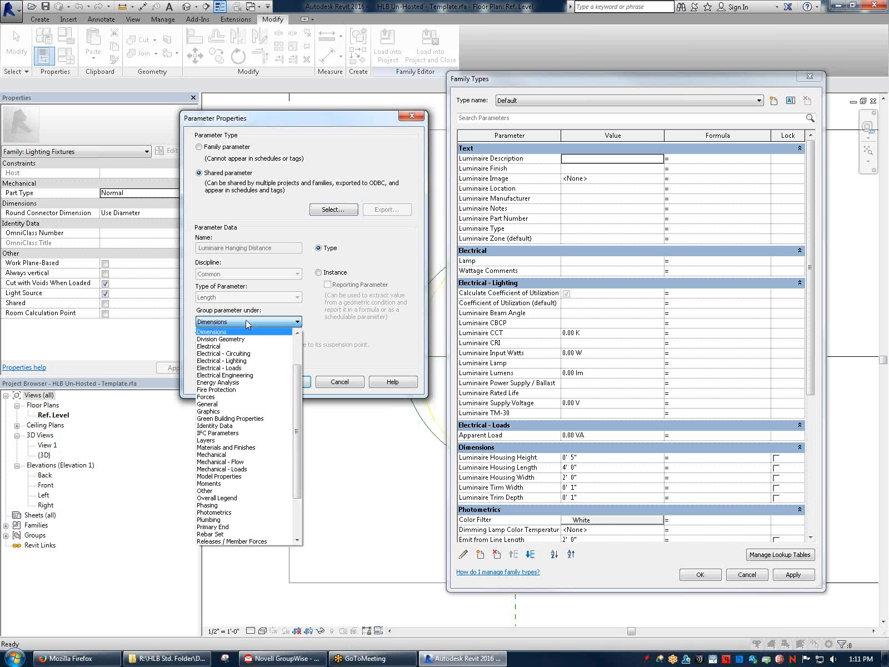
{"action": "left_click", "coordinate": [234, 334]}
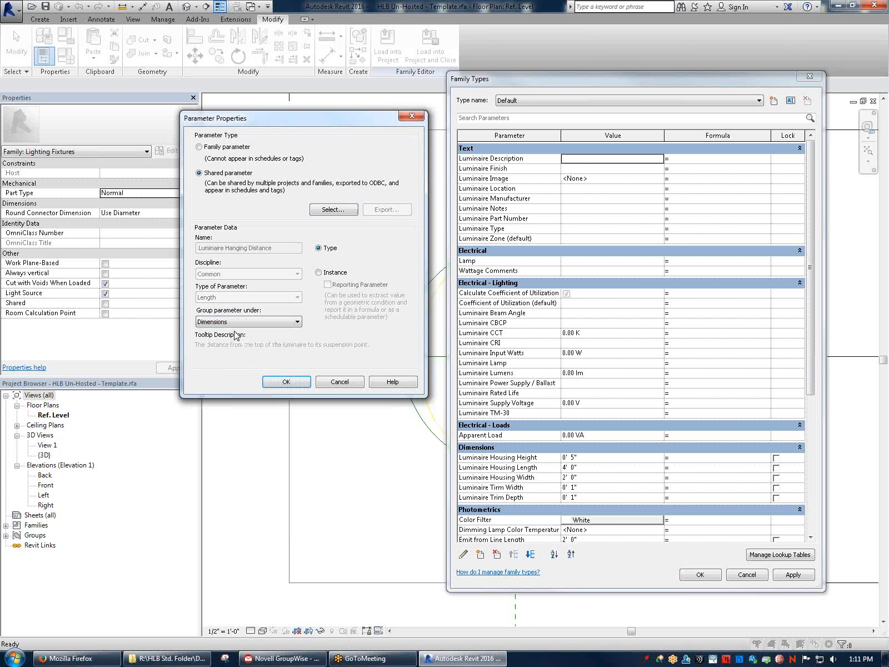
{"action": "left_click", "coordinate": [238, 321]}
{"action": "scroll", "coordinate": [242, 347], "scroll_direction": "up", "scroll_amount": 2}
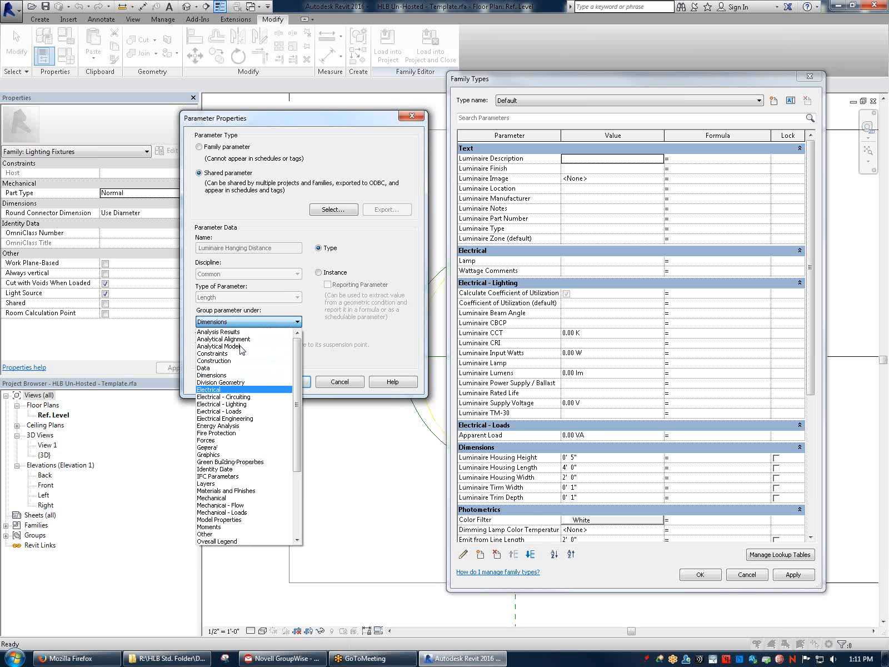
{"action": "left_click", "coordinate": [243, 376]}
{"action": "left_click", "coordinate": [244, 324]}
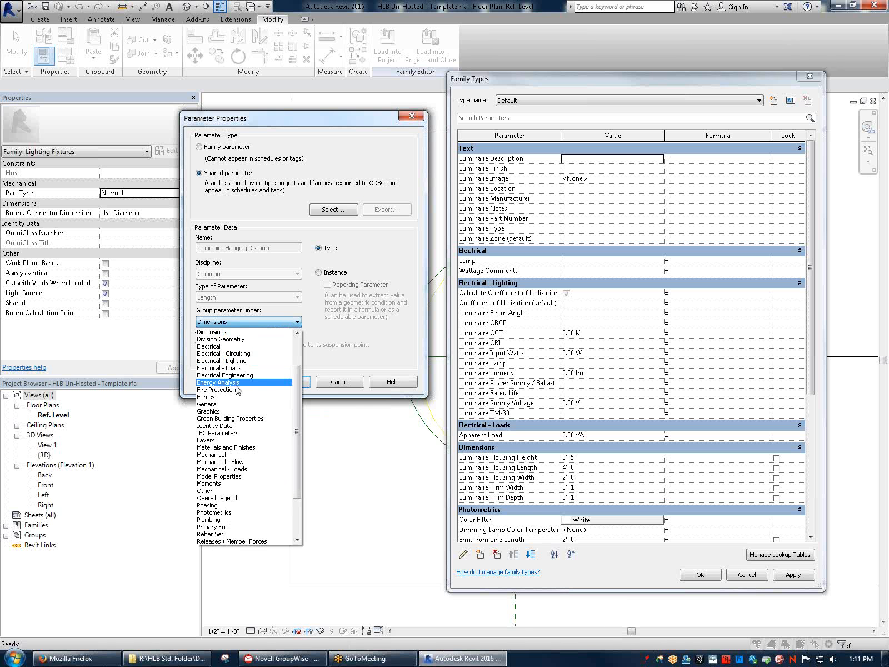
{"action": "scroll", "coordinate": [237, 389], "scroll_direction": "down", "scroll_amount": 3}
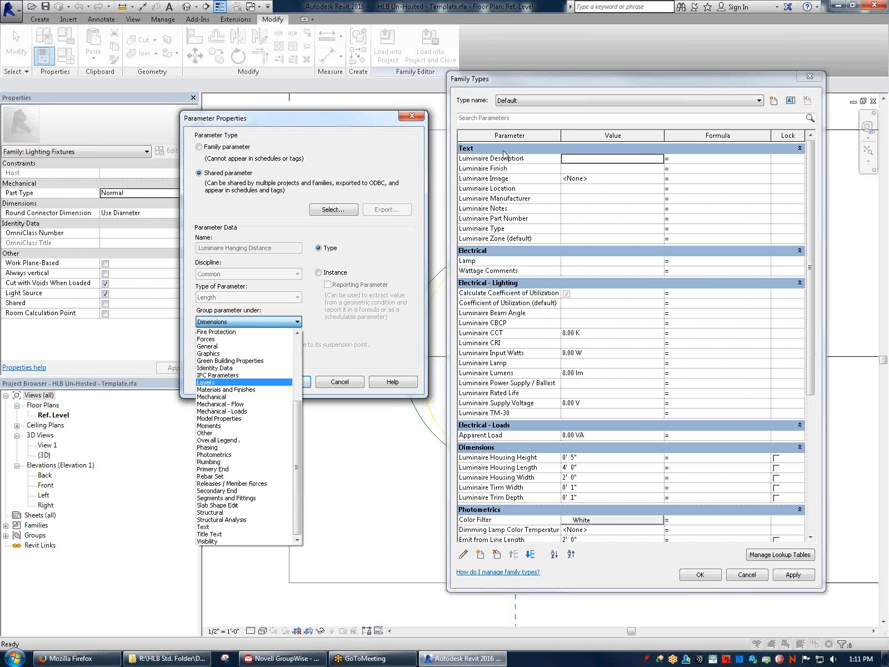
{"action": "left_click", "coordinate": [340, 386]}
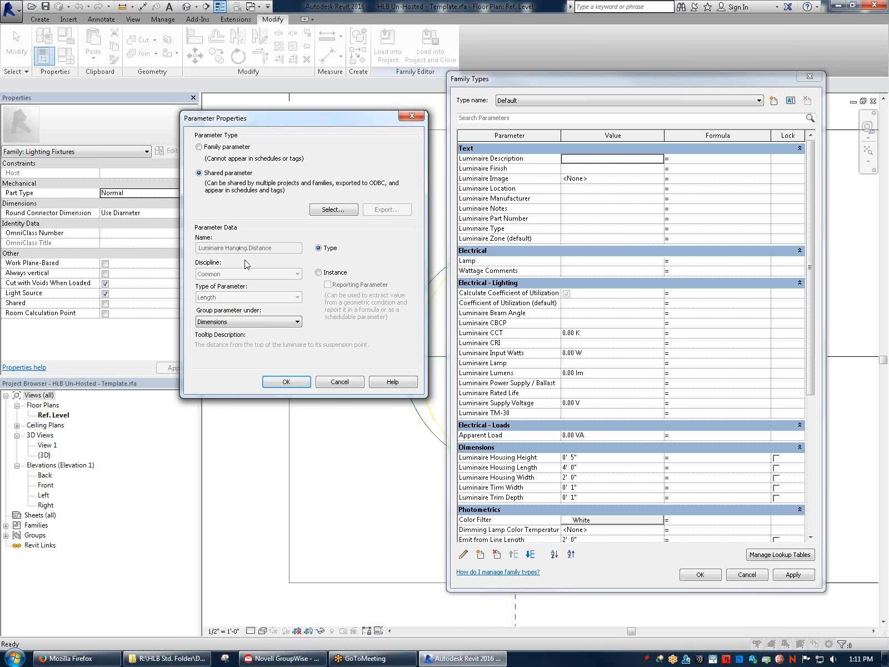
{"action": "left_click", "coordinate": [286, 382]}
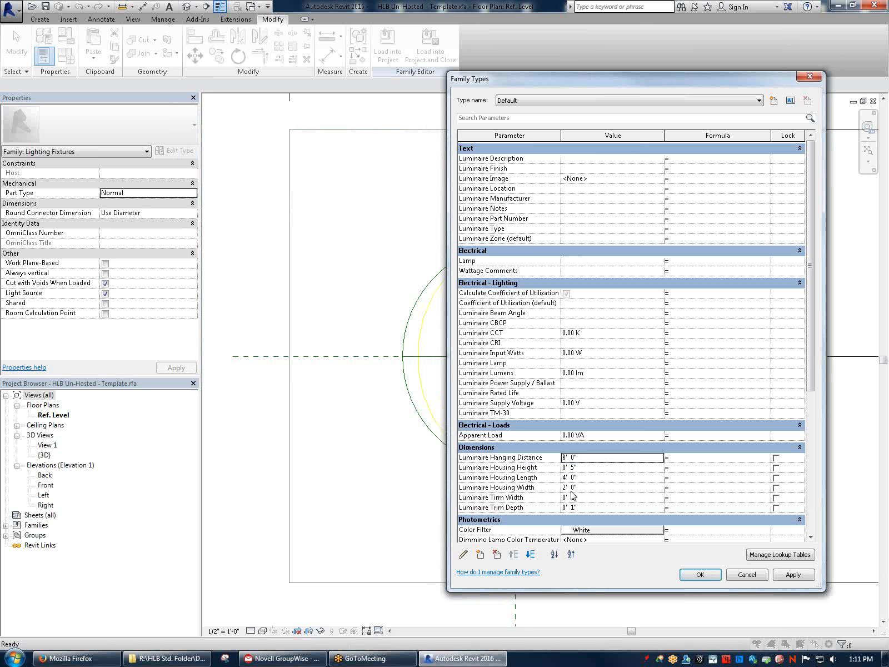
{"action": "left_click", "coordinate": [572, 460]}
{"action": "left_click", "coordinate": [592, 461]}
Collapse the Electrical and Electrical - Loads groups in the family types list
{"action": "left_click", "coordinate": [485, 251]}
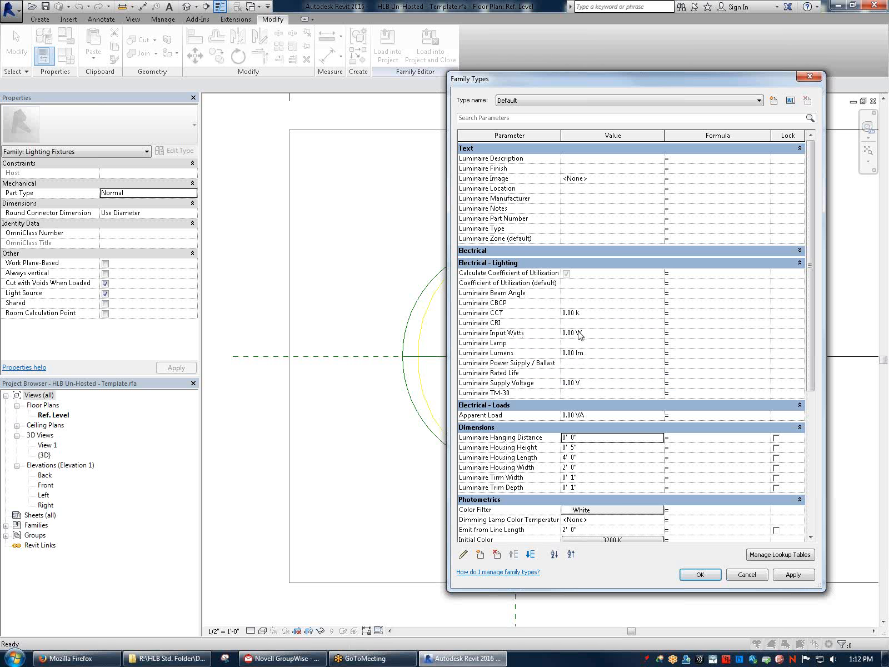
{"action": "left_click", "coordinate": [512, 410]}
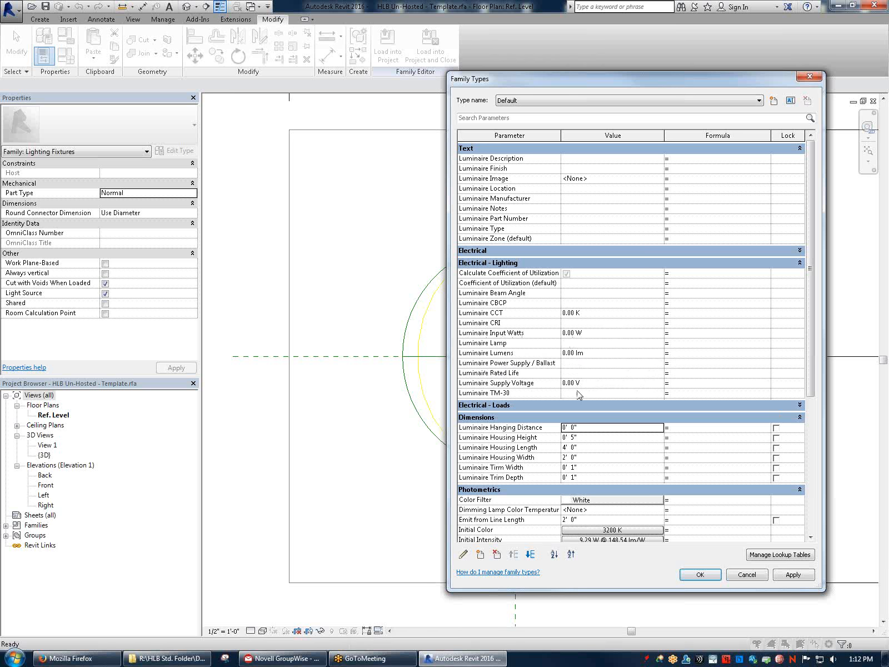
{"action": "left_click", "coordinate": [512, 405]}
{"action": "left_click", "coordinate": [507, 405]}
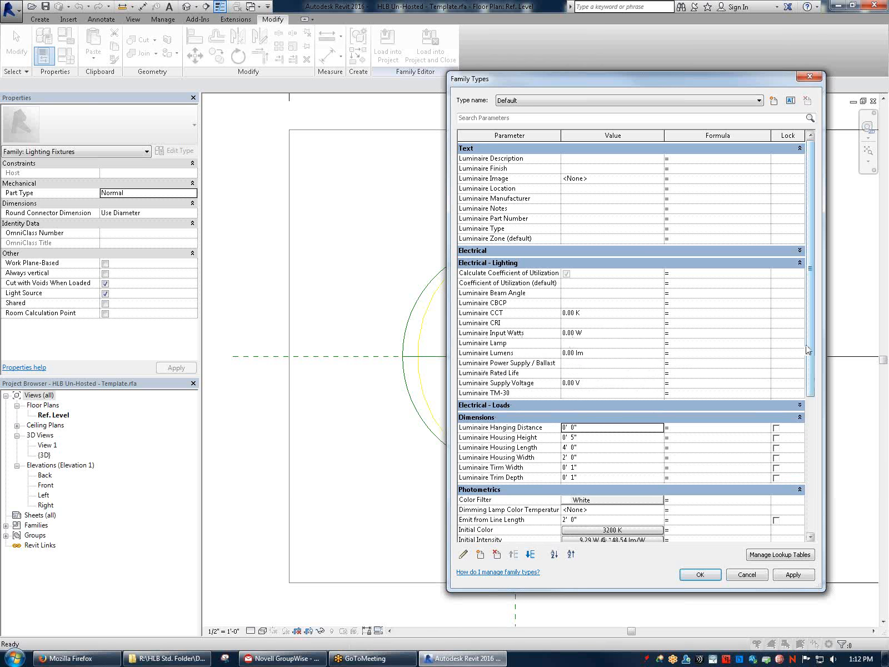
Review the lower parameter groups, collapse Other and Identity Data, and expand the Other group again
{"action": "scroll", "coordinate": [688, 377], "scroll_direction": "down", "scroll_amount": 4}
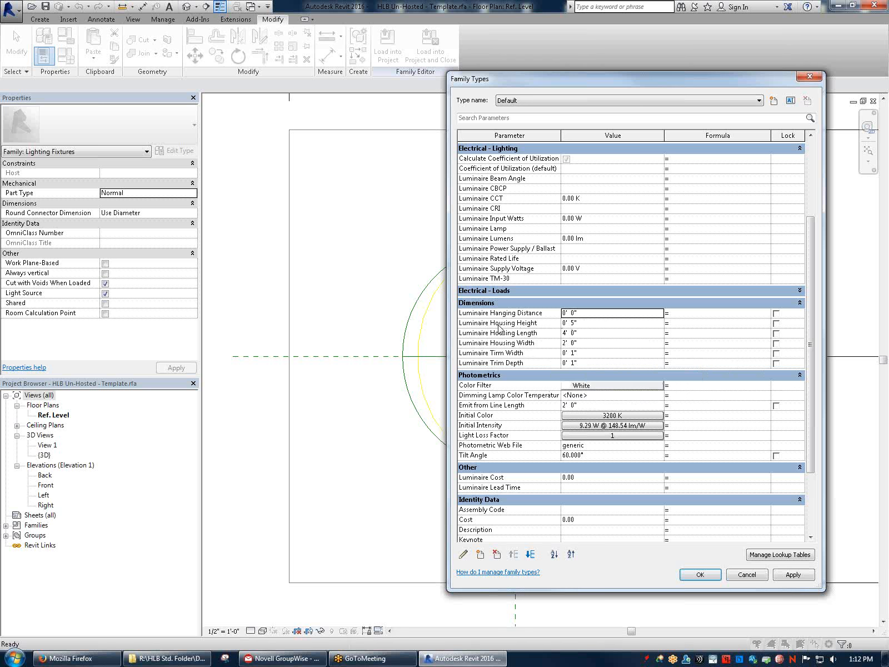
{"action": "mouse_move", "coordinate": [535, 318]}
{"action": "left_click", "coordinate": [802, 466]}
{"action": "left_click_drag", "start_coordinate": [809, 473], "coordinate": [811, 522]}
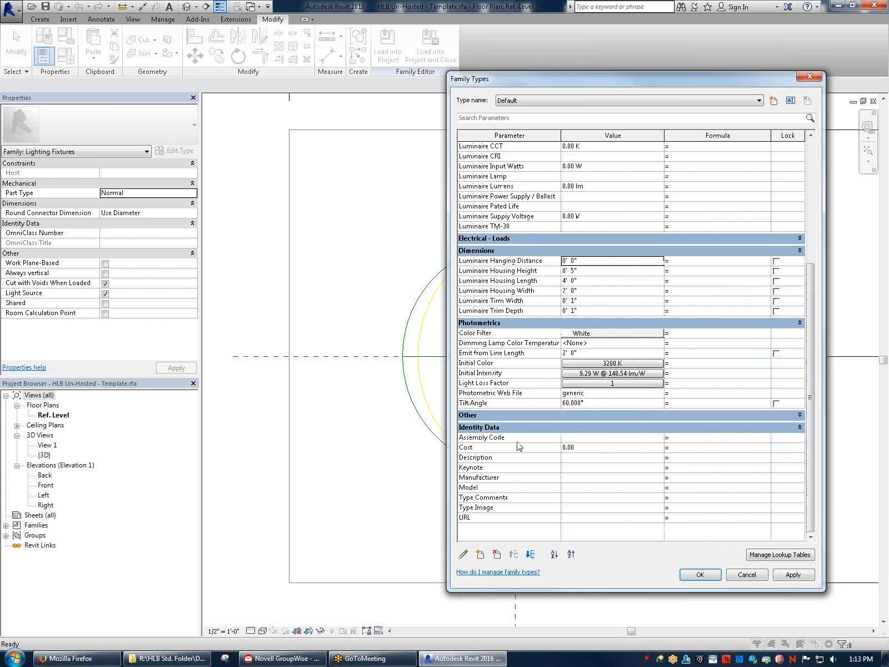
{"action": "scroll", "coordinate": [482, 434], "scroll_direction": "up", "scroll_amount": 3}
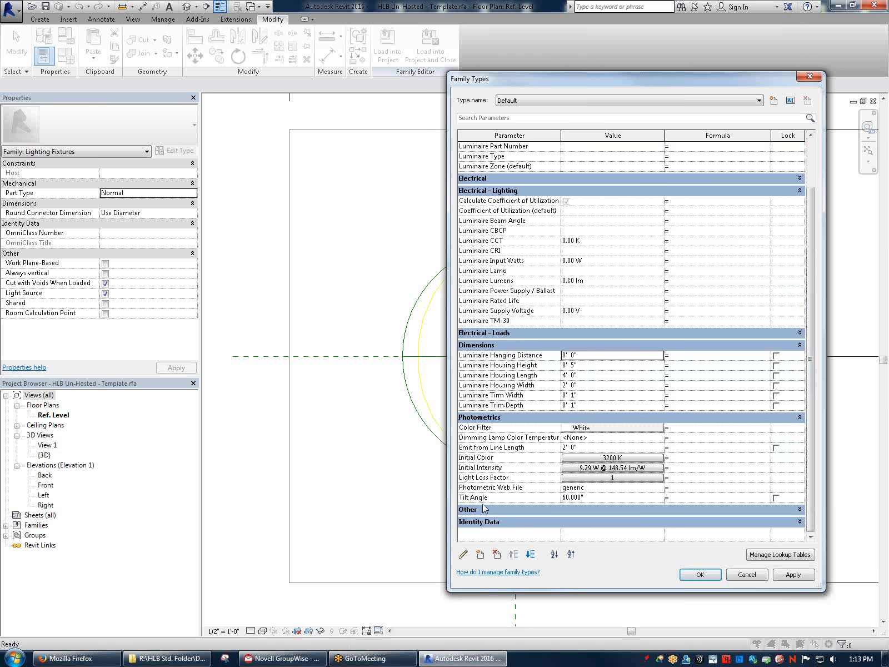
{"action": "left_click", "coordinate": [501, 507]}
{"action": "scroll", "coordinate": [540, 445], "scroll_direction": "down", "scroll_amount": 1}
{"action": "scroll", "coordinate": [557, 433], "scroll_direction": "up", "scroll_amount": 3}
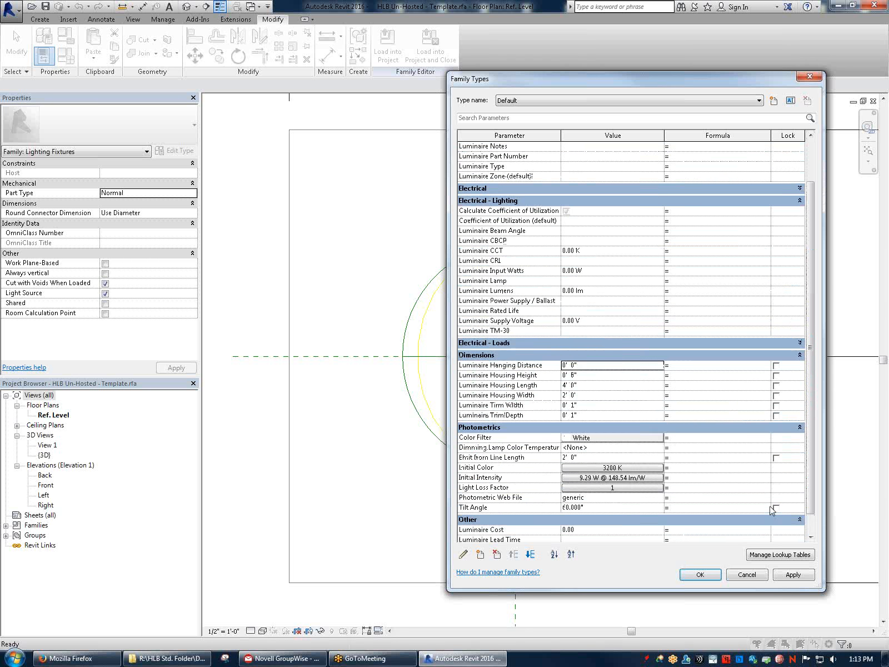
Delete the Luminaire Hanging Distance parameter from the Dimensions group and accept the family types changes
{"action": "scroll", "coordinate": [663, 389], "scroll_direction": "down", "scroll_amount": 3}
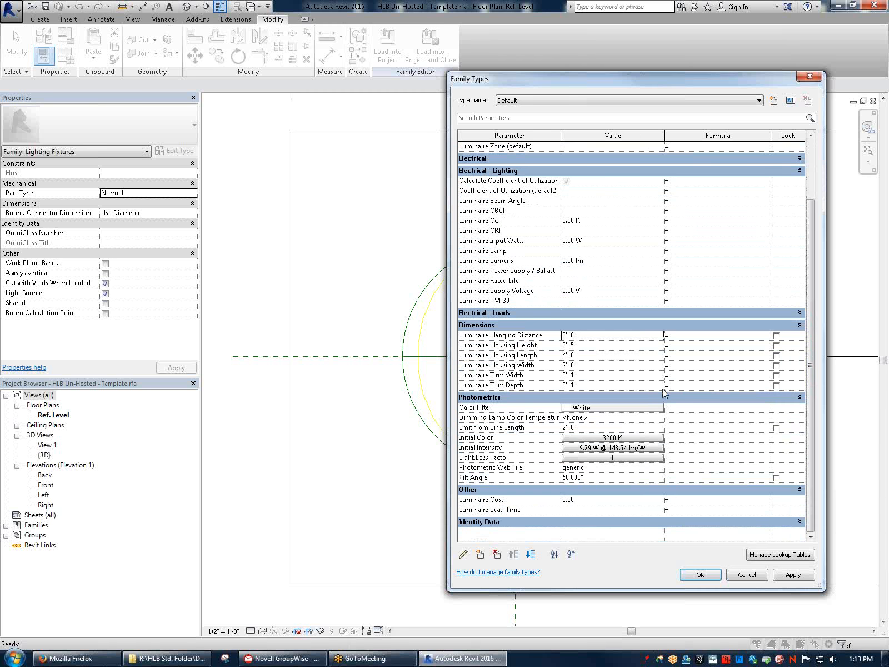
{"action": "scroll", "coordinate": [720, 493], "scroll_direction": "up", "scroll_amount": 3}
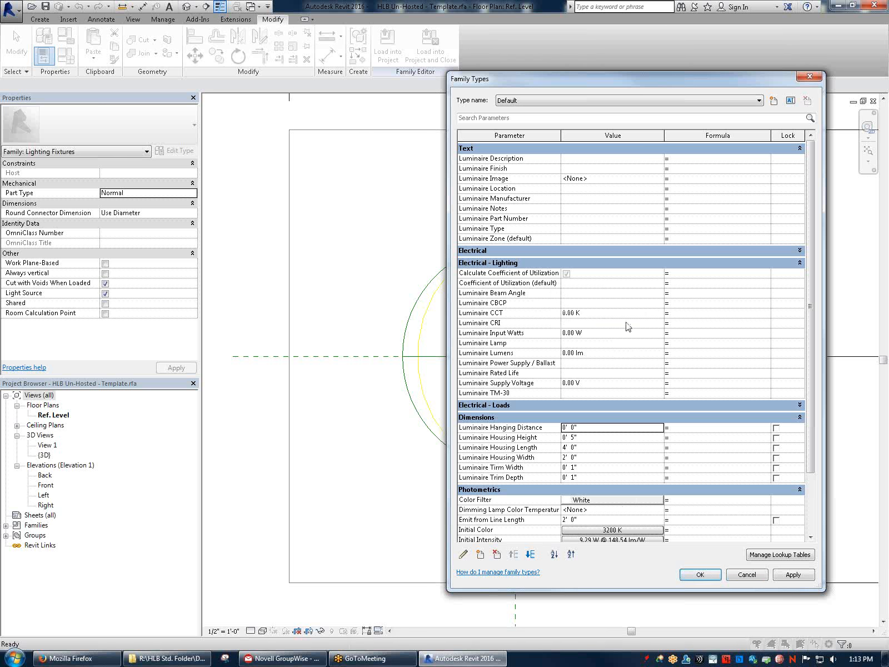
{"action": "scroll", "coordinate": [634, 361], "scroll_direction": "down", "scroll_amount": 3}
{"action": "scroll", "coordinate": [637, 399], "scroll_direction": "up", "scroll_amount": 3}
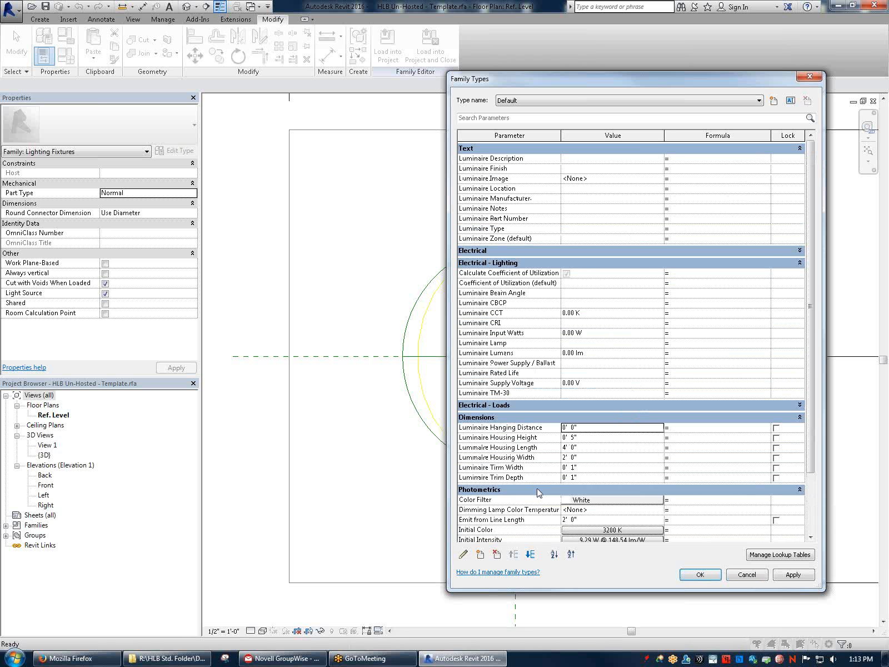
{"action": "left_click", "coordinate": [512, 428]}
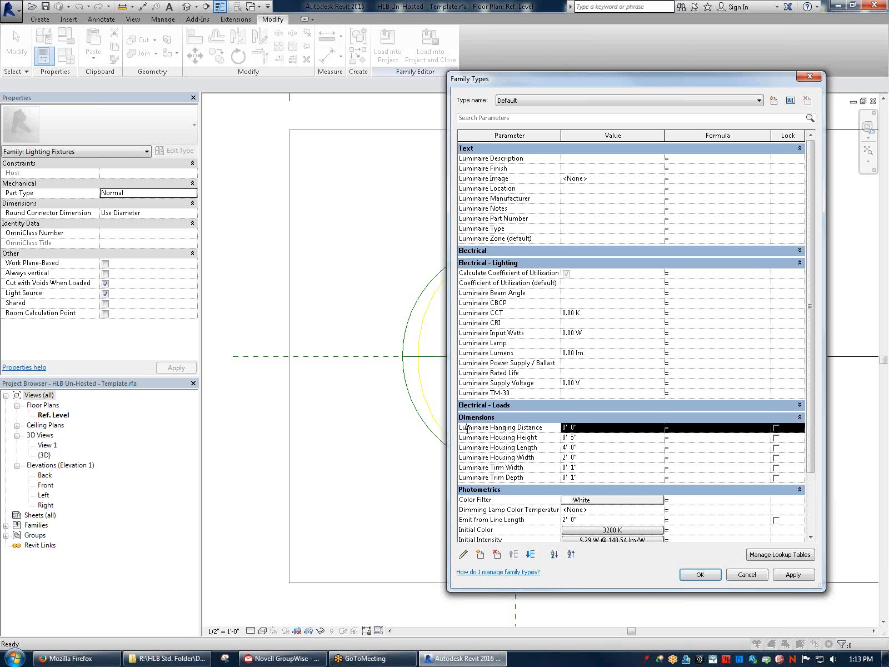
{"action": "left_click_drag", "start_coordinate": [467, 428], "coordinate": [548, 427]}
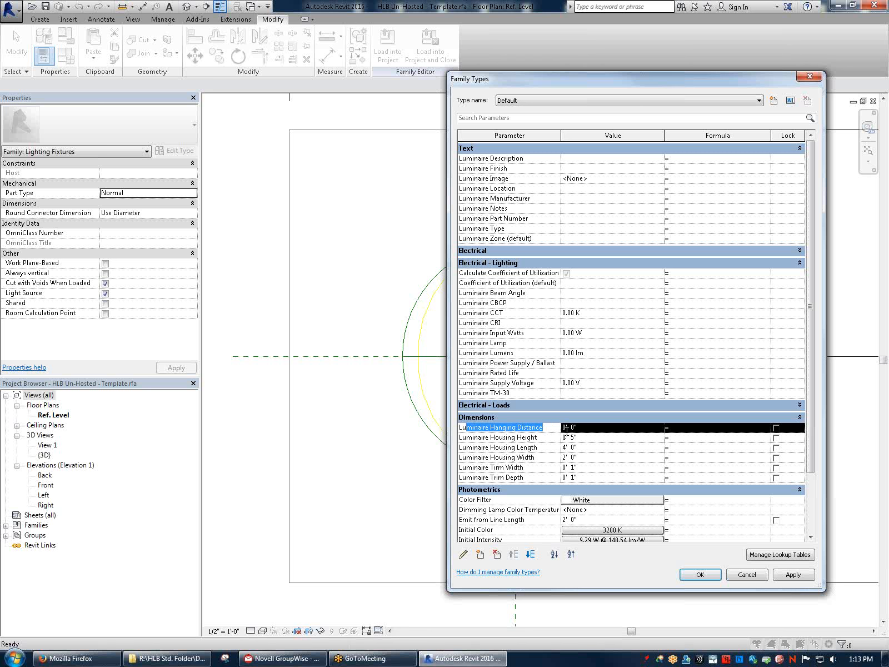
{"action": "left_click", "coordinate": [566, 428]}
{"action": "left_click", "coordinate": [496, 554]}
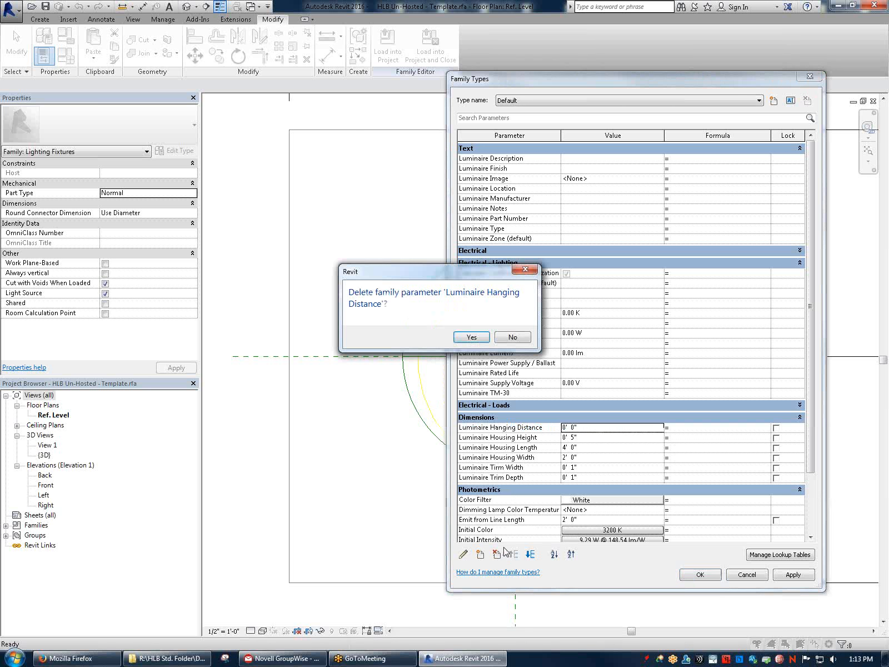
{"action": "left_click", "coordinate": [470, 335]}
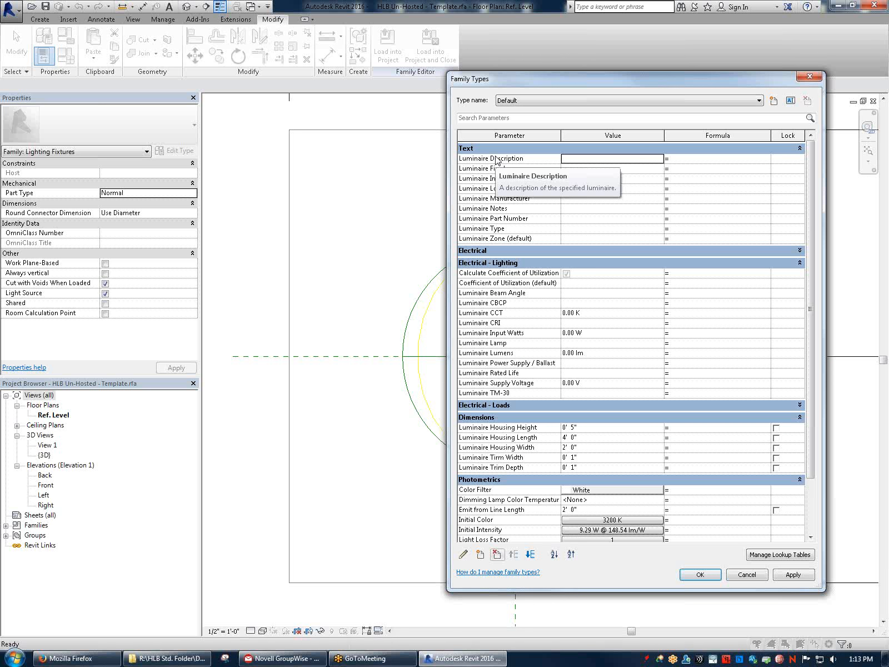
{"action": "left_click", "coordinate": [700, 575]}
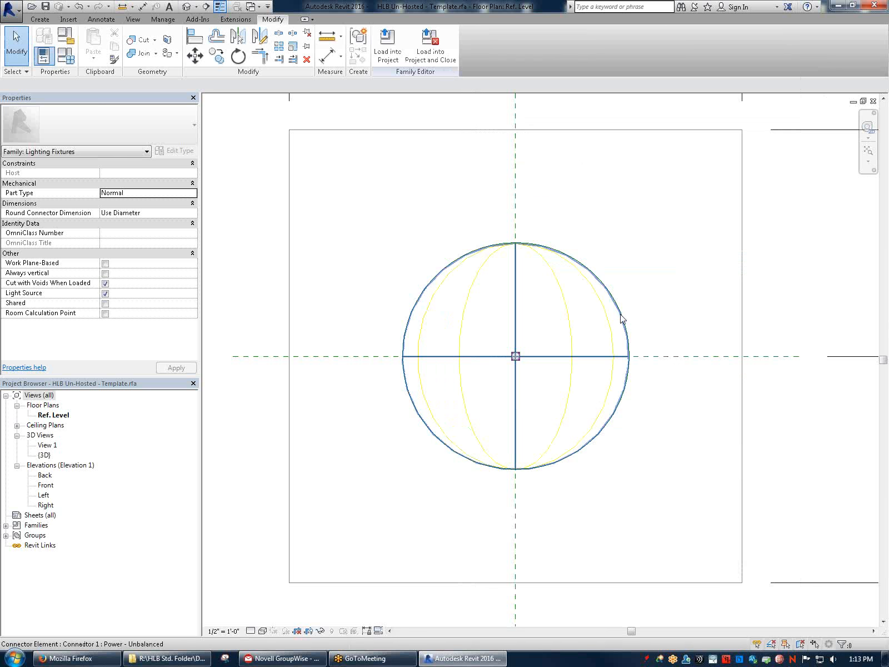
Select the fixture's electrical connector and check the Luminaire Supply Voltage association of its Voltage property
{"action": "left_click", "coordinate": [628, 337]}
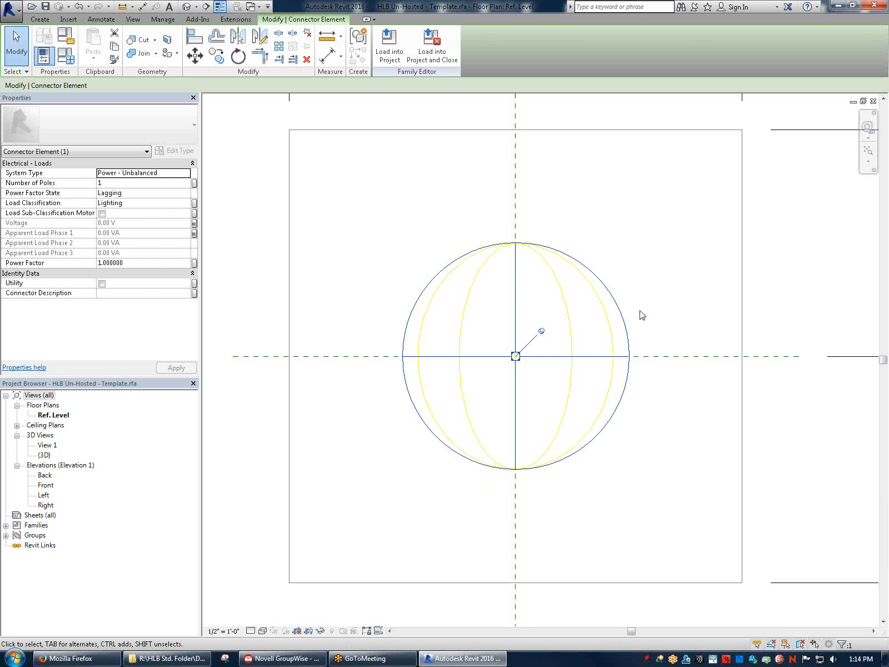
{"action": "left_click", "coordinate": [617, 306]}
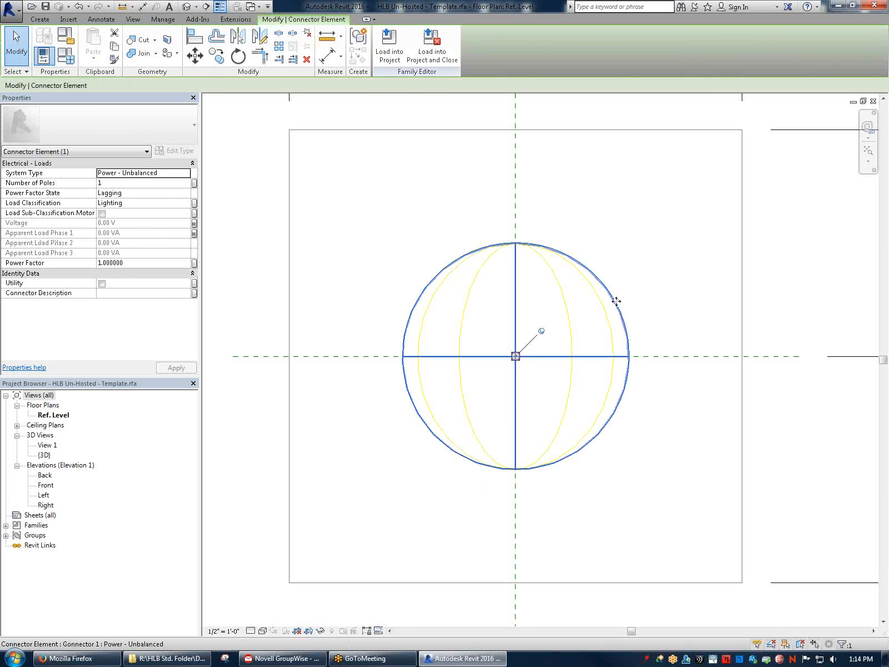
{"action": "left_click", "coordinate": [615, 307]}
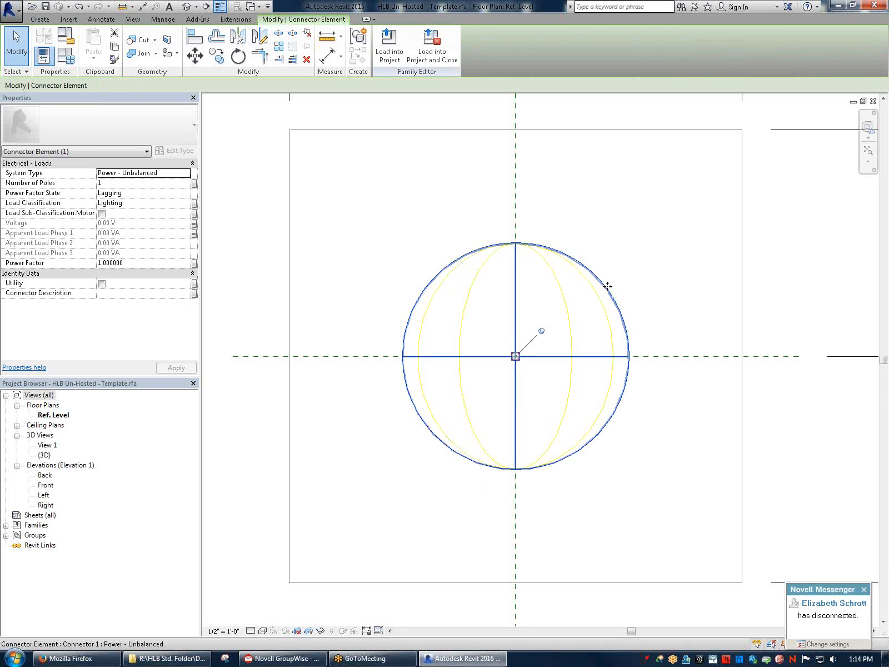
{"action": "left_click", "coordinate": [672, 427]}
{"action": "left_click", "coordinate": [623, 405]}
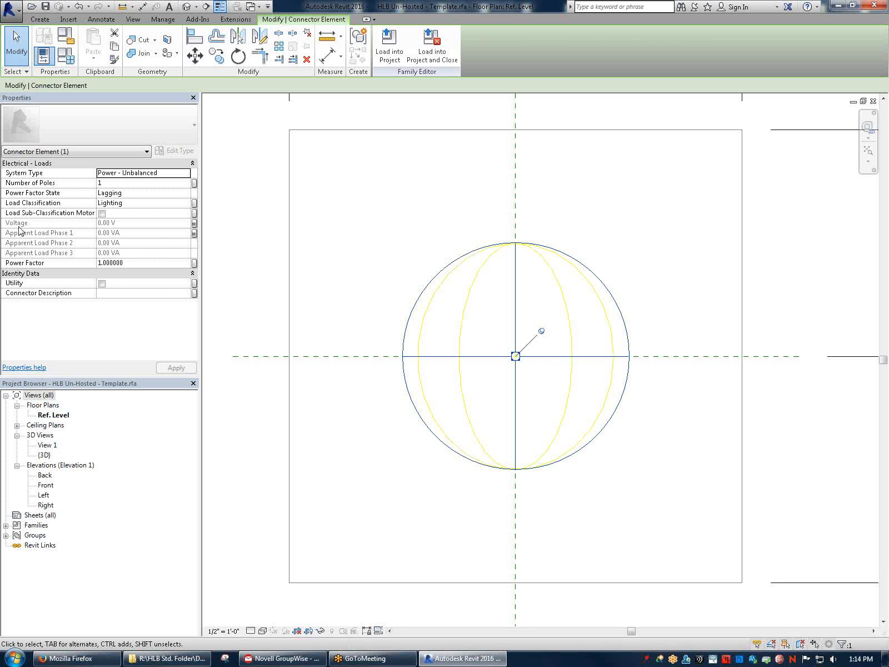
{"action": "left_click", "coordinate": [195, 224]}
{"action": "left_click", "coordinate": [259, 197]}
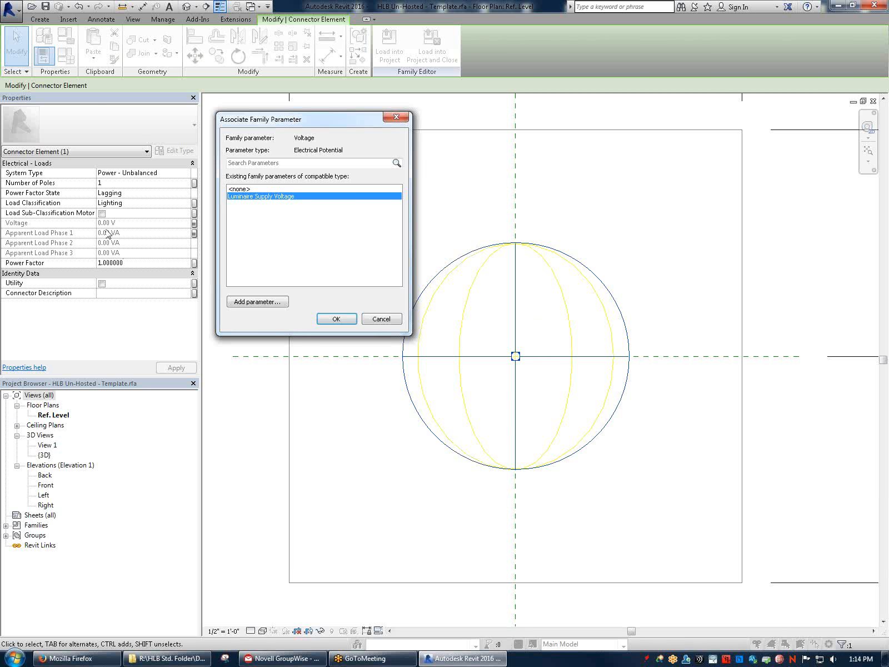
{"action": "left_click", "coordinate": [336, 318]}
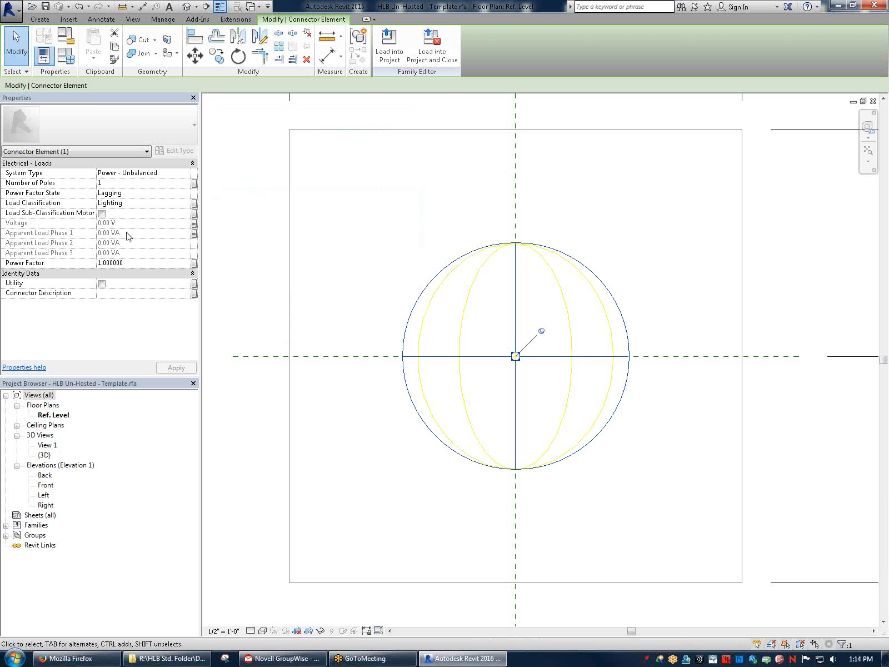
Check the Luminaire Input Watts association of the connector's Apparent Load Phase 1, then deselect the connector
{"action": "left_click", "coordinate": [194, 234]}
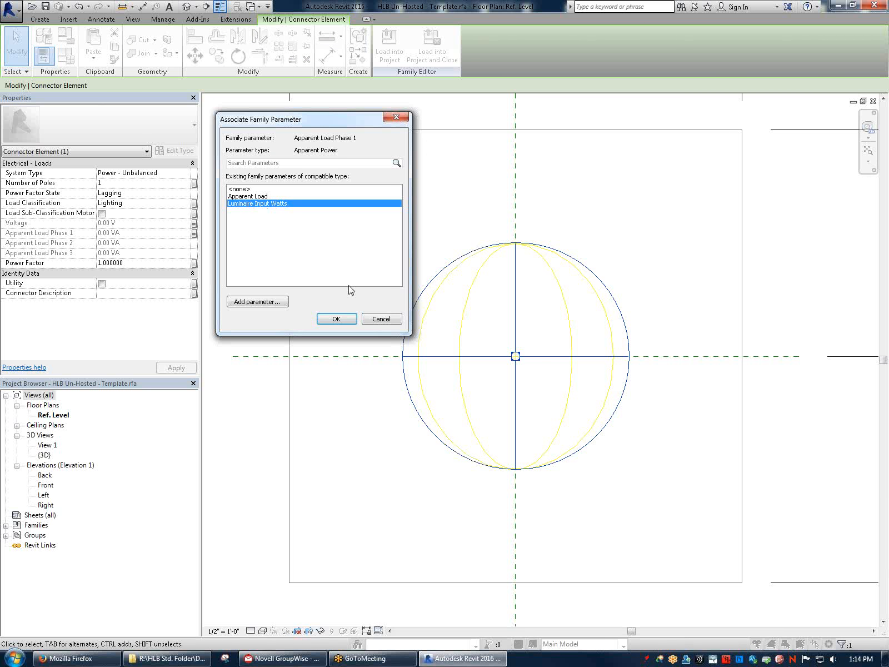
{"action": "left_click", "coordinate": [336, 318]}
{"action": "left_click", "coordinate": [648, 239]}
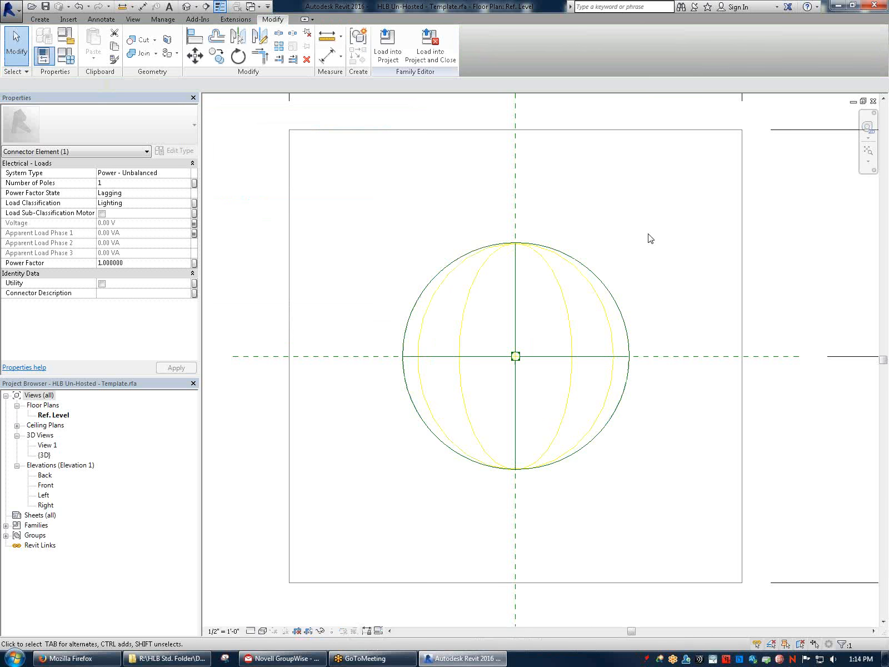
Move the vertical Luminaire Housing Length dimension line closer to the fixture's square outline
{"action": "scroll", "coordinate": [615, 289], "scroll_direction": "down", "scroll_amount": 2}
{"action": "middle_click_drag", "start_coordinate": [613, 294], "coordinate": [634, 352]}
{"action": "scroll", "coordinate": [634, 352], "scroll_direction": "up", "scroll_amount": 1}
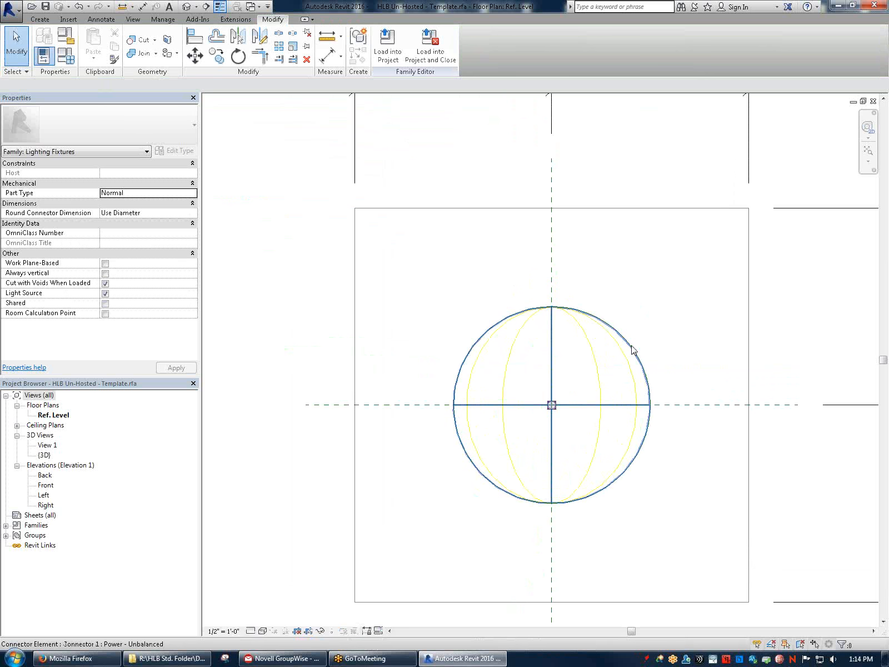
{"action": "scroll", "coordinate": [668, 300], "scroll_direction": "down", "scroll_amount": 2}
{"action": "middle_click_drag", "start_coordinate": [752, 317], "coordinate": [594, 365]}
{"action": "scroll", "coordinate": [653, 344], "scroll_direction": "down", "scroll_amount": 1}
{"action": "scroll", "coordinate": [653, 343], "scroll_direction": "down", "scroll_amount": 1}
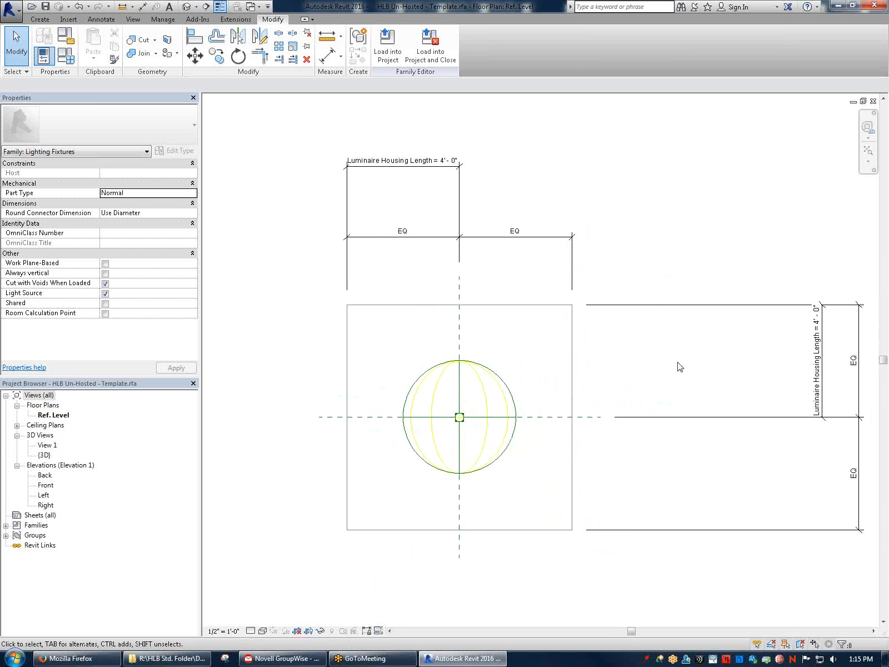
{"action": "left_click_drag", "start_coordinate": [828, 354], "coordinate": [790, 355]}
{"action": "left_click", "coordinate": [709, 378]}
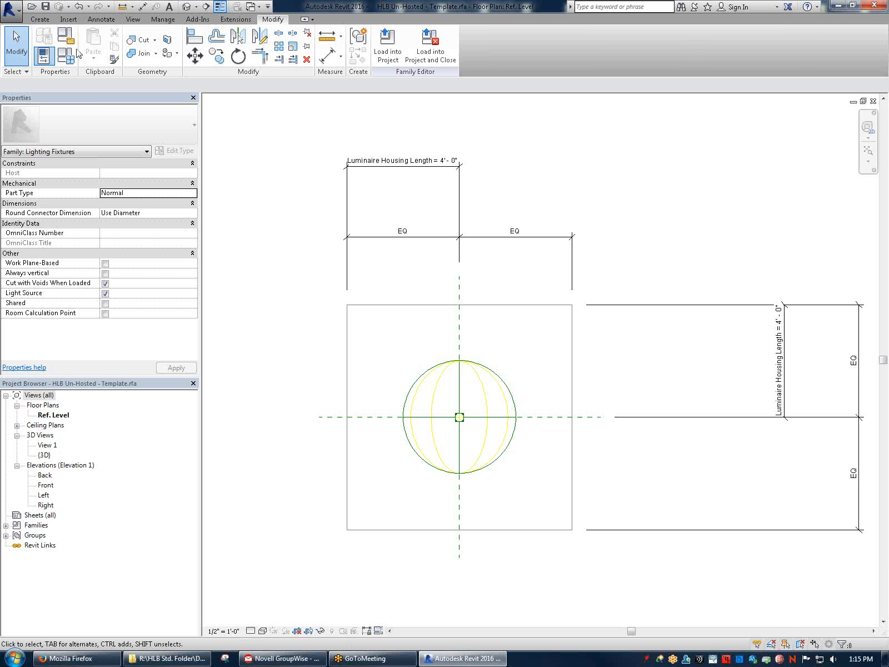
{"action": "left_click", "coordinate": [40, 19]}
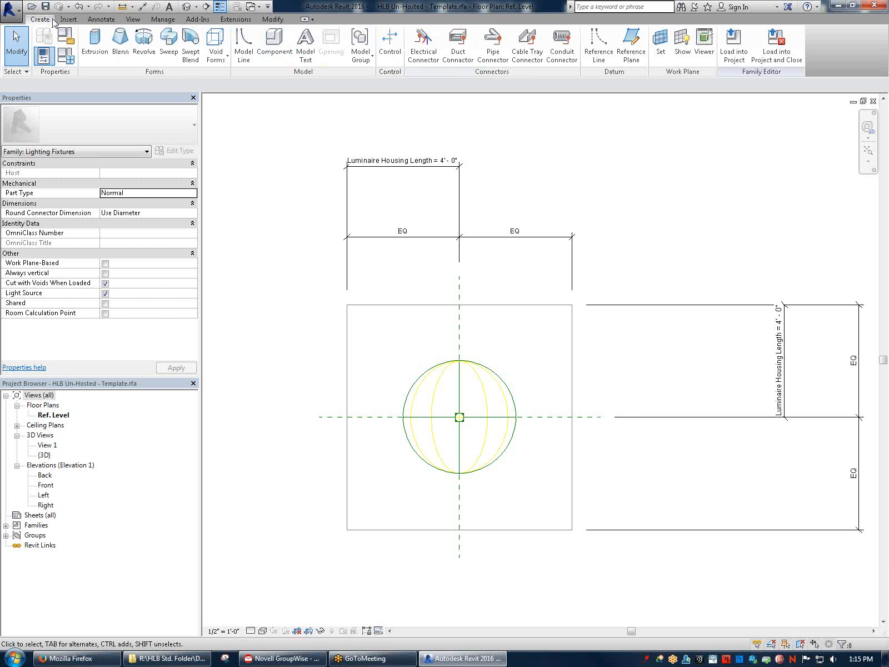
{"action": "left_click", "coordinate": [98, 45]}
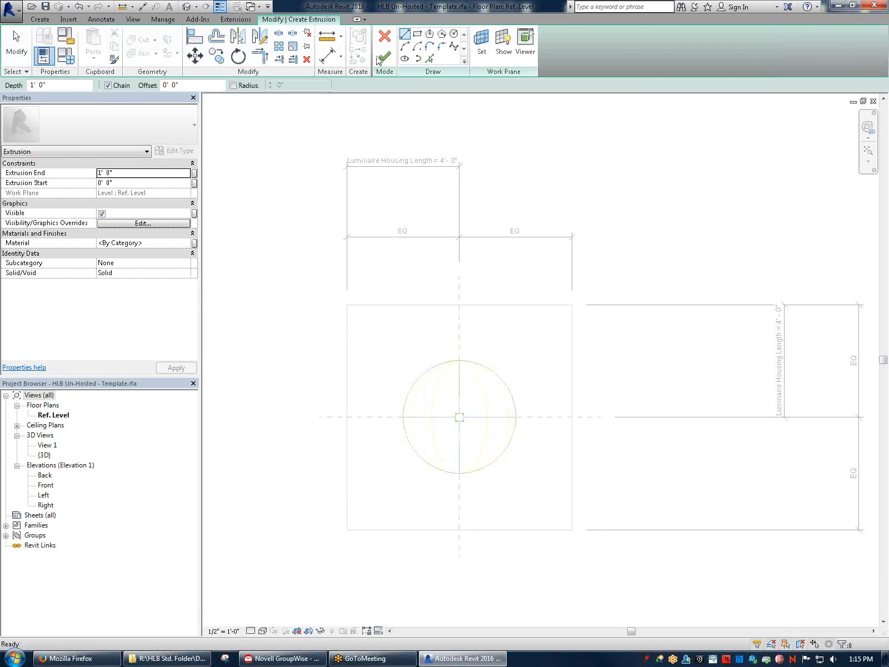
{"action": "left_click", "coordinate": [47, 20]}
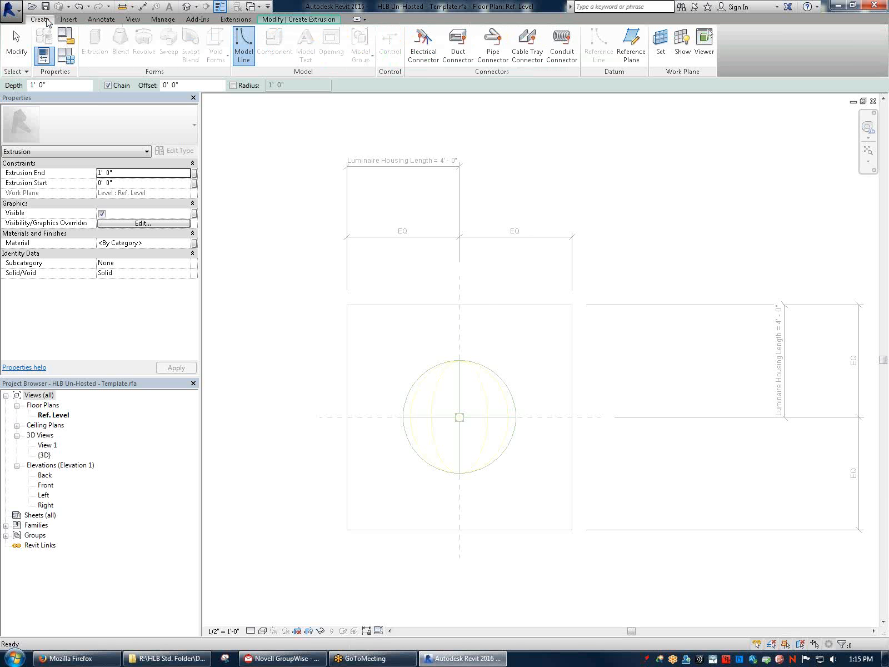
{"action": "left_click", "coordinate": [300, 19]}
{"action": "left_click", "coordinate": [383, 42]}
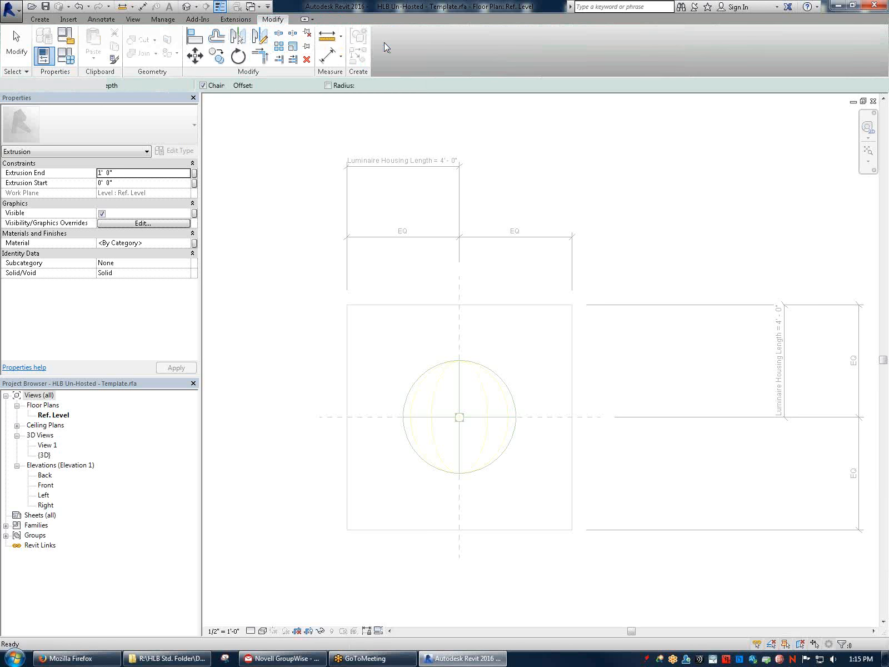
Start a solid extrusion in the Ref. Level plan and sketch a rectangle about 6'-6" by 5'-5" around the light source
{"action": "left_click", "coordinate": [40, 19]}
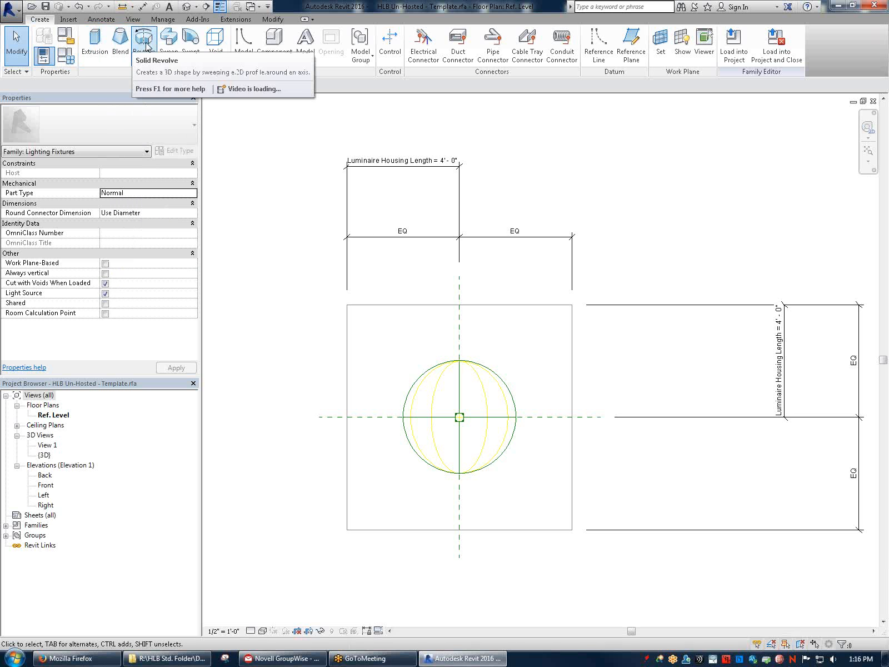
{"action": "left_click", "coordinate": [98, 58]}
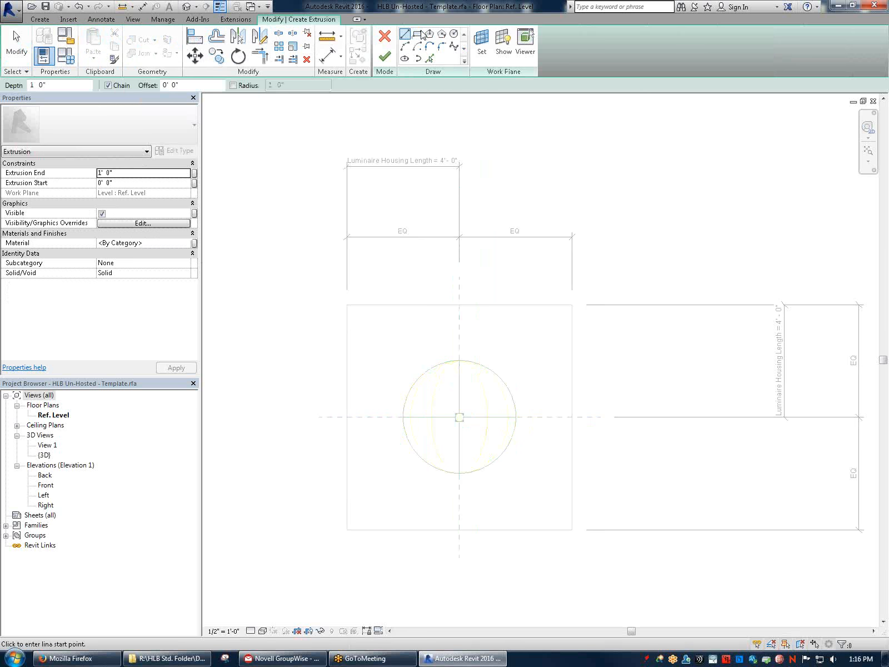
{"action": "left_click", "coordinate": [54, 416]}
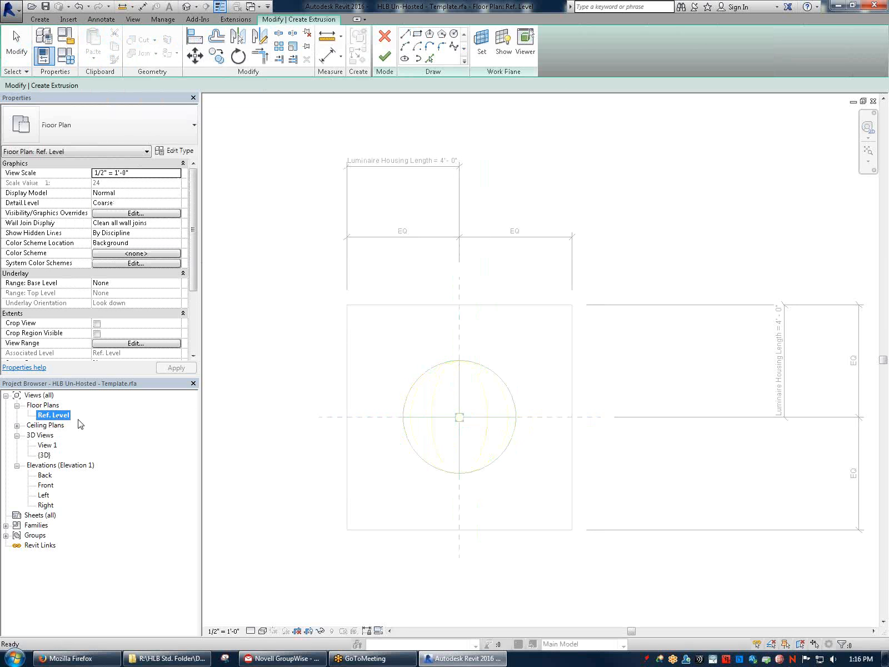
{"action": "left_click", "coordinate": [418, 35]}
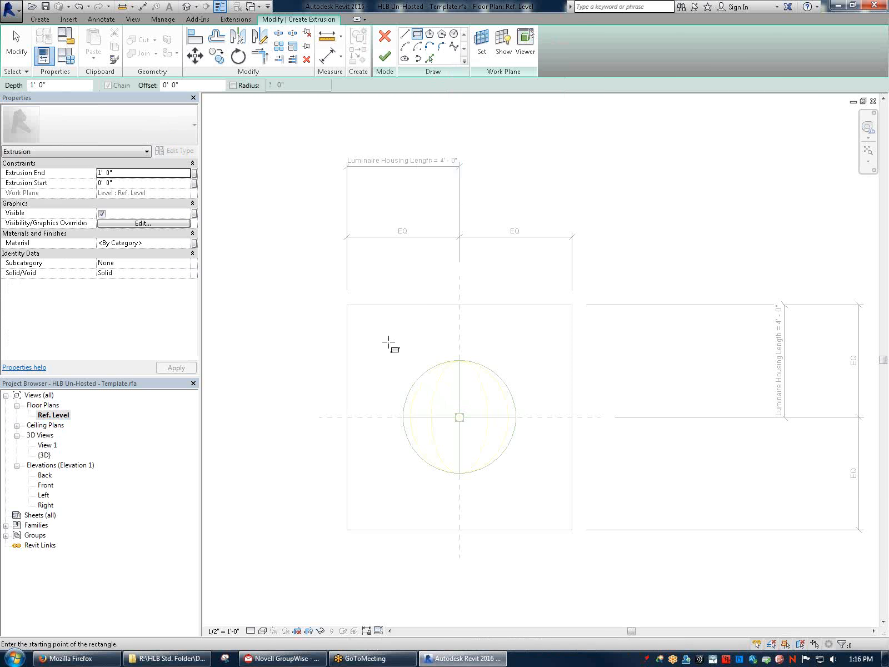
{"action": "left_click", "coordinate": [412, 385]}
{"action": "left_click", "coordinate": [559, 489]}
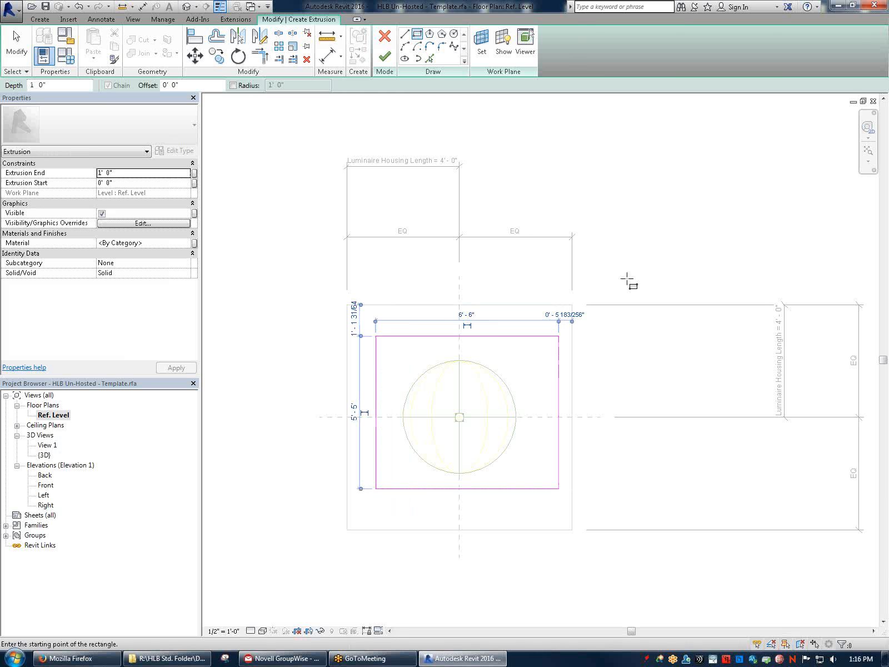
Place a continuous aligned dimension from the rectangle's upper edge through the Center (Front/Back) reference plane to its lower edge
{"action": "scroll", "coordinate": [578, 460], "scroll_direction": "up", "scroll_amount": 2}
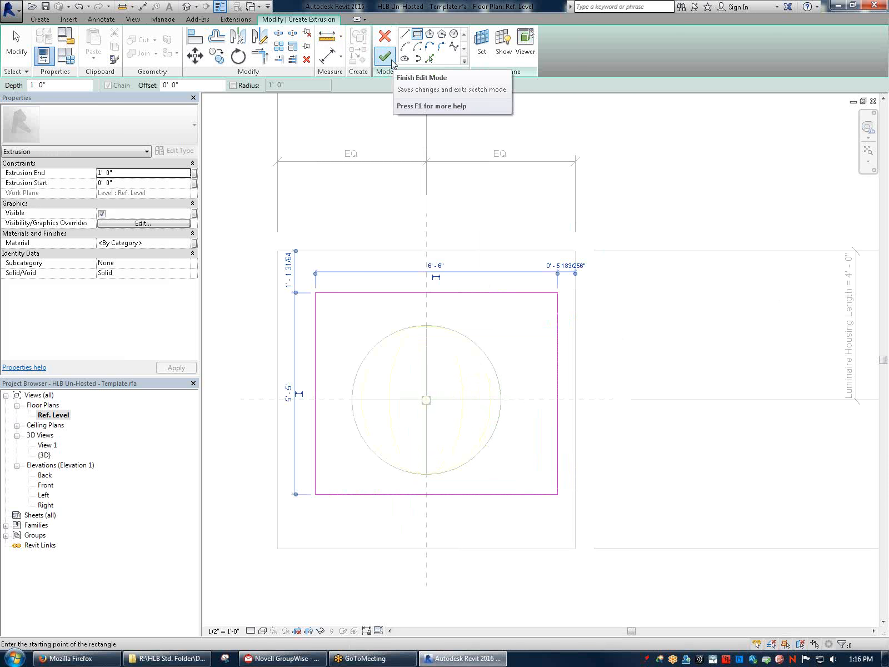
{"action": "left_click", "coordinate": [100, 20]}
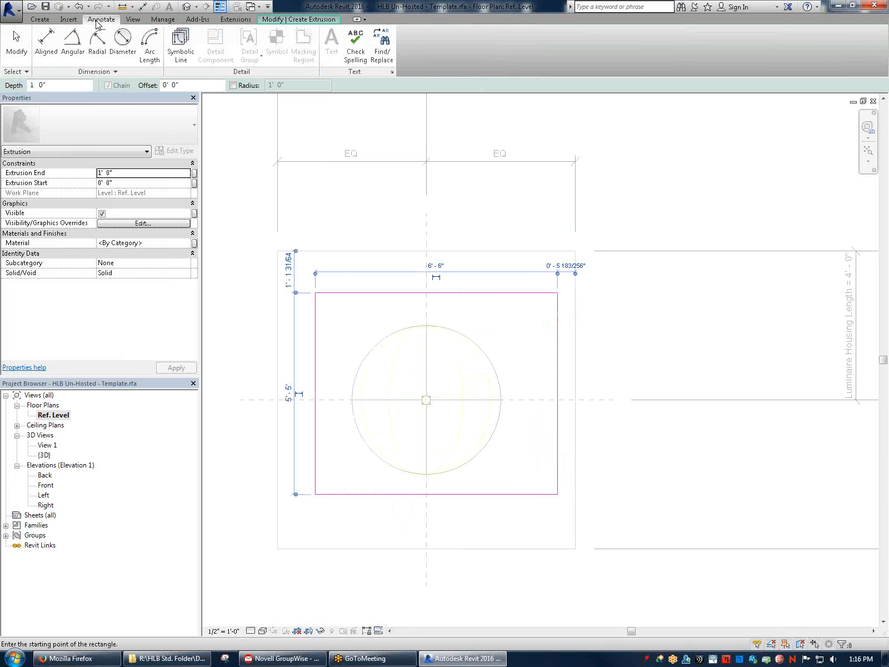
{"action": "left_click", "coordinate": [47, 44]}
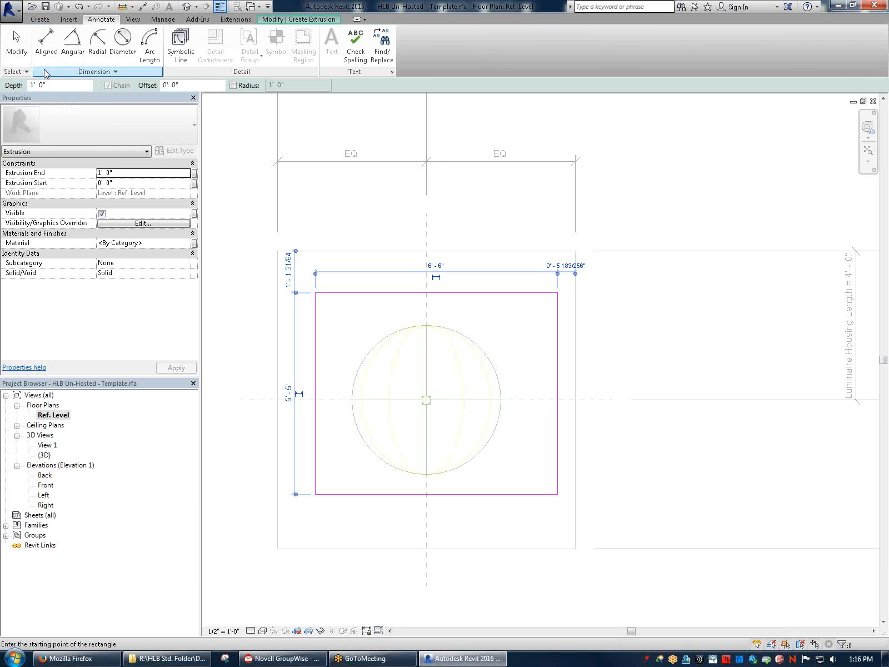
{"action": "middle_click_drag", "start_coordinate": [418, 309], "coordinate": [487, 292]}
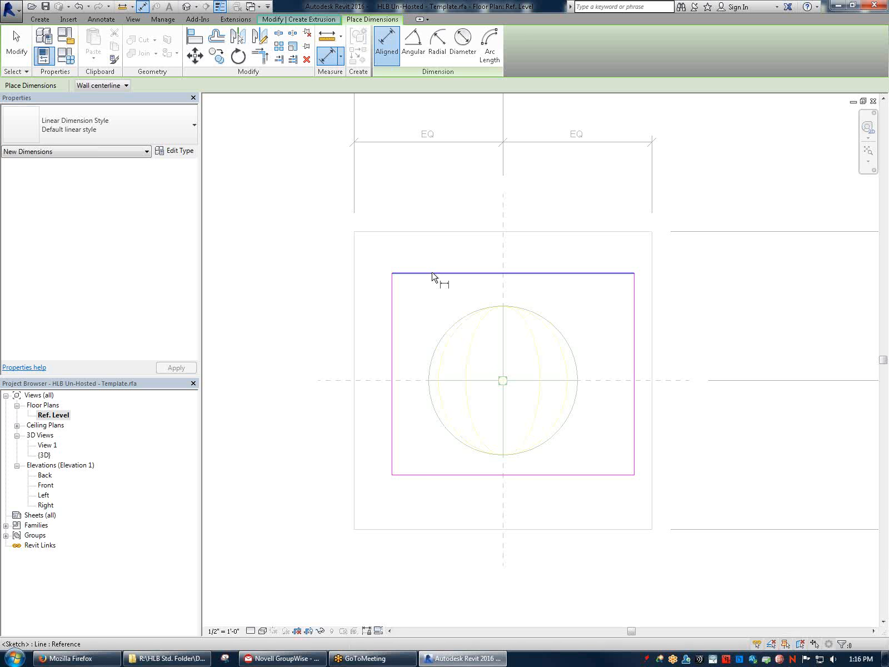
{"action": "left_click", "coordinate": [433, 276]}
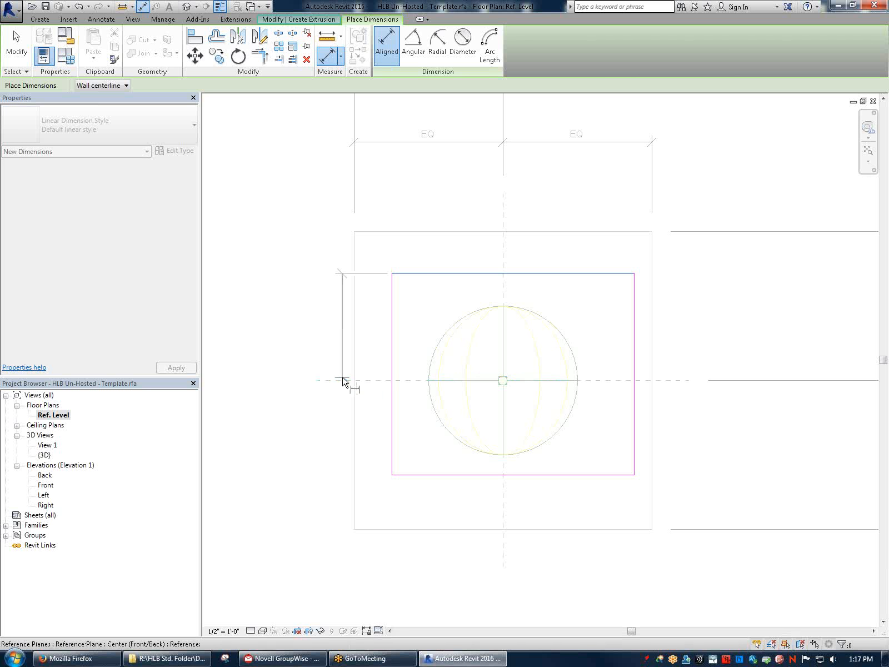
{"action": "left_click", "coordinate": [414, 278]}
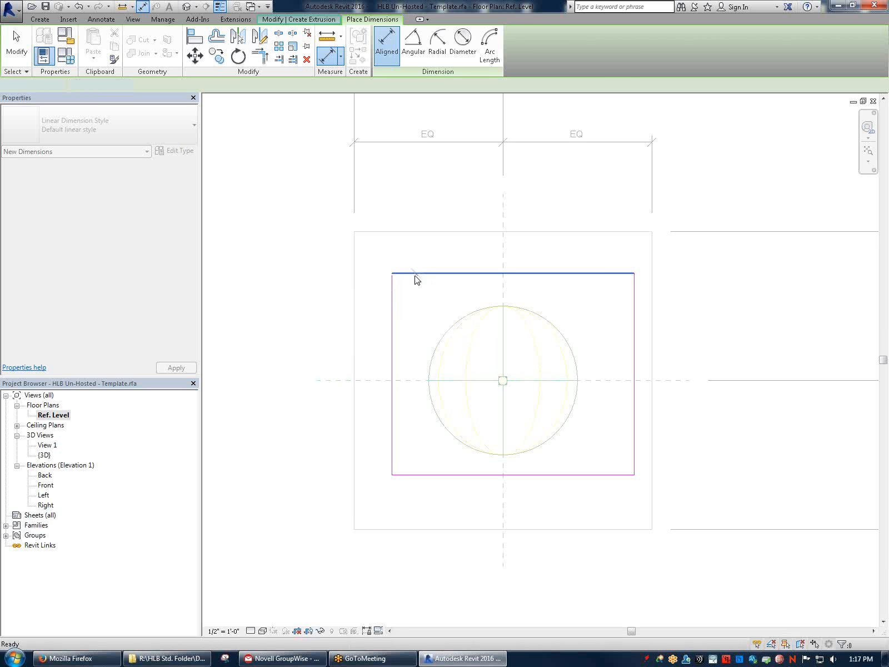
{"action": "left_click", "coordinate": [335, 381]}
{"action": "left_click", "coordinate": [433, 475]}
{"action": "left_click", "coordinate": [281, 411]}
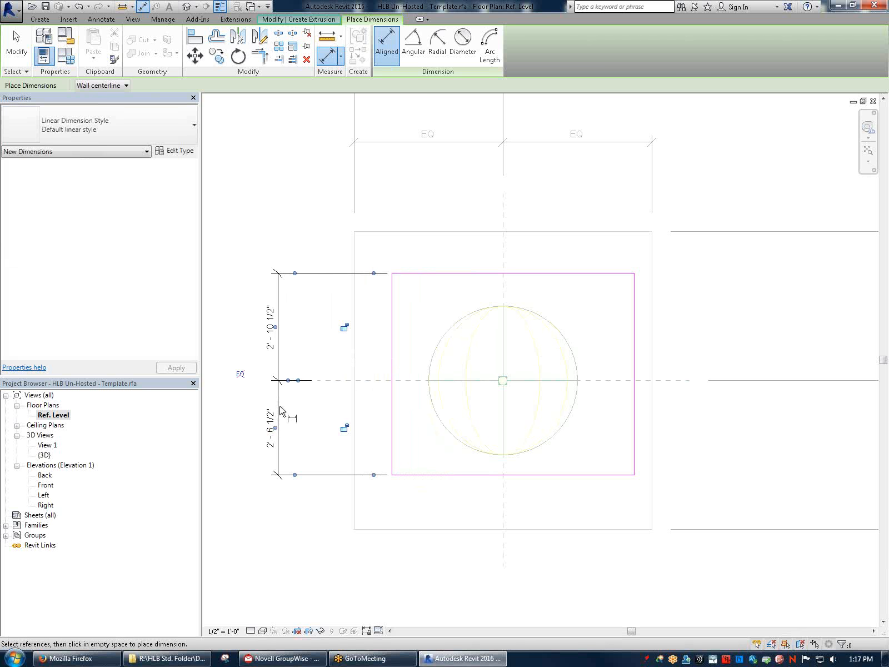
Equalize the vertical dimension about Center (Front/Back), and add an equalized horizontal dimension between the rectangle's side edges through the vertical center reference plane
{"action": "middle_click_drag", "start_coordinate": [340, 415], "coordinate": [435, 361]}
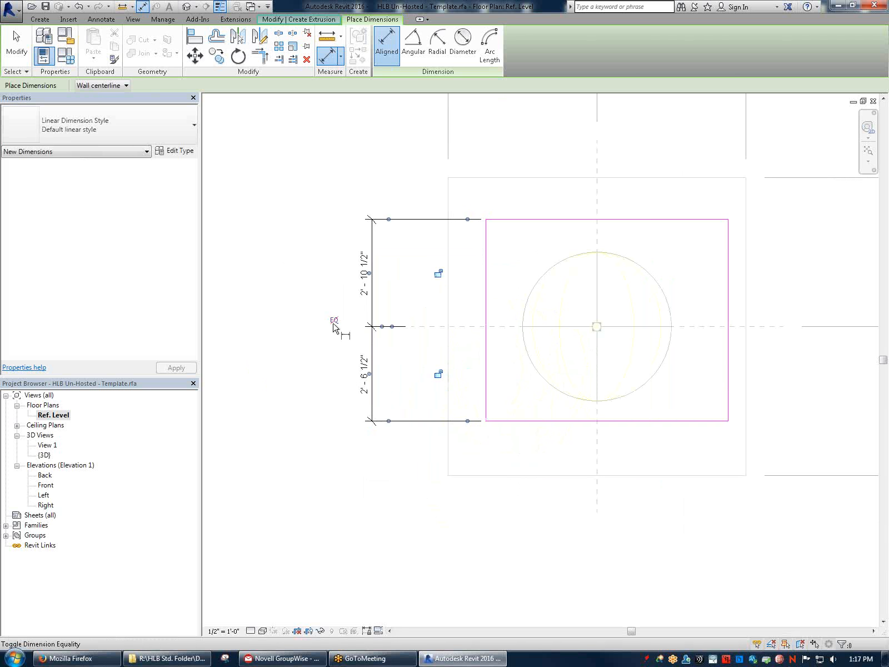
{"action": "left_click", "coordinate": [335, 321]}
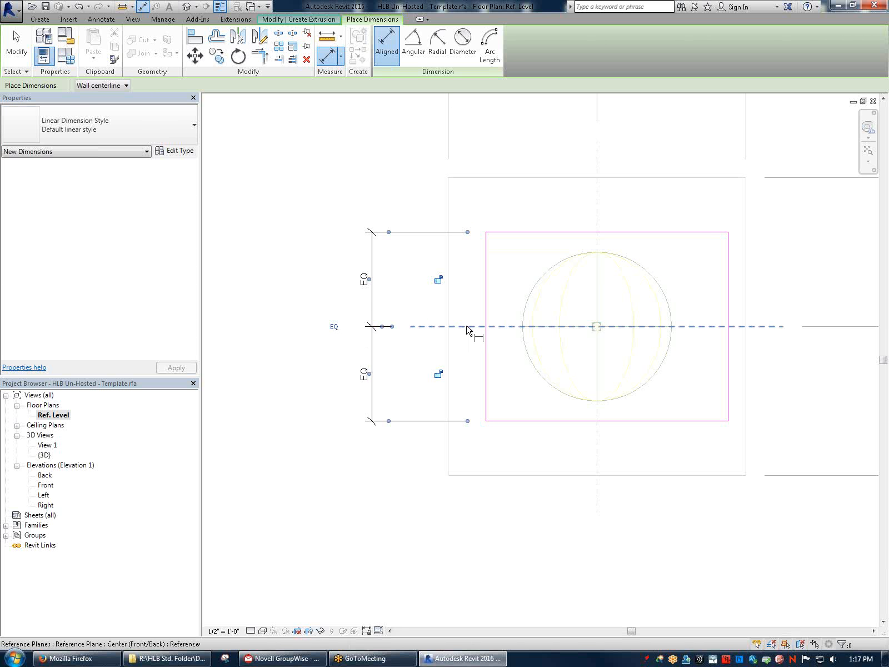
{"action": "left_click", "coordinate": [486, 282]}
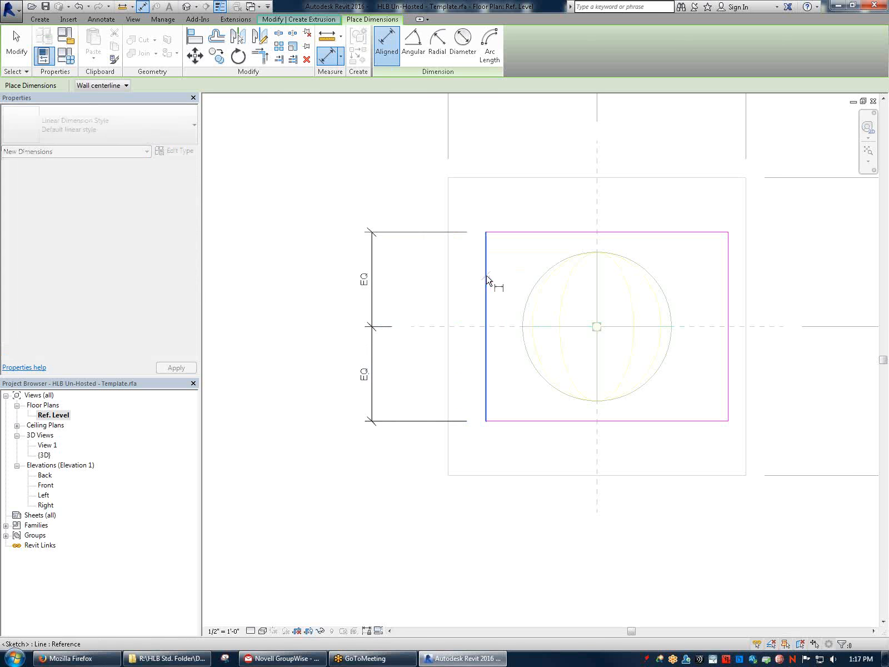
{"action": "left_click", "coordinate": [598, 203]}
{"action": "left_click", "coordinate": [729, 271]}
{"action": "left_click", "coordinate": [632, 148]}
{"action": "middle_click_drag", "start_coordinate": [631, 148], "coordinate": [607, 227]}
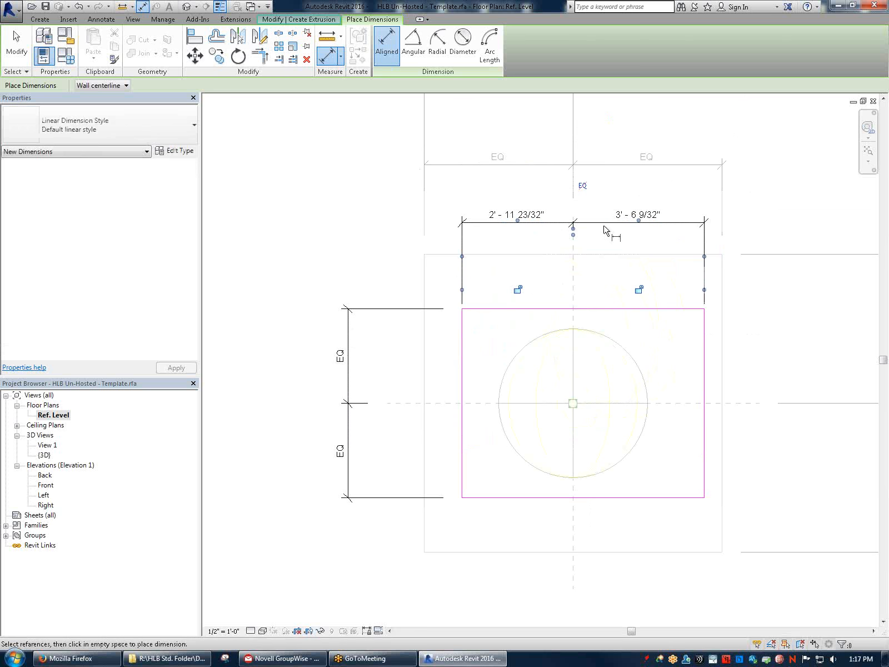
{"action": "left_click", "coordinate": [573, 186]}
{"action": "scroll", "coordinate": [606, 327], "scroll_direction": "down", "scroll_amount": 1}
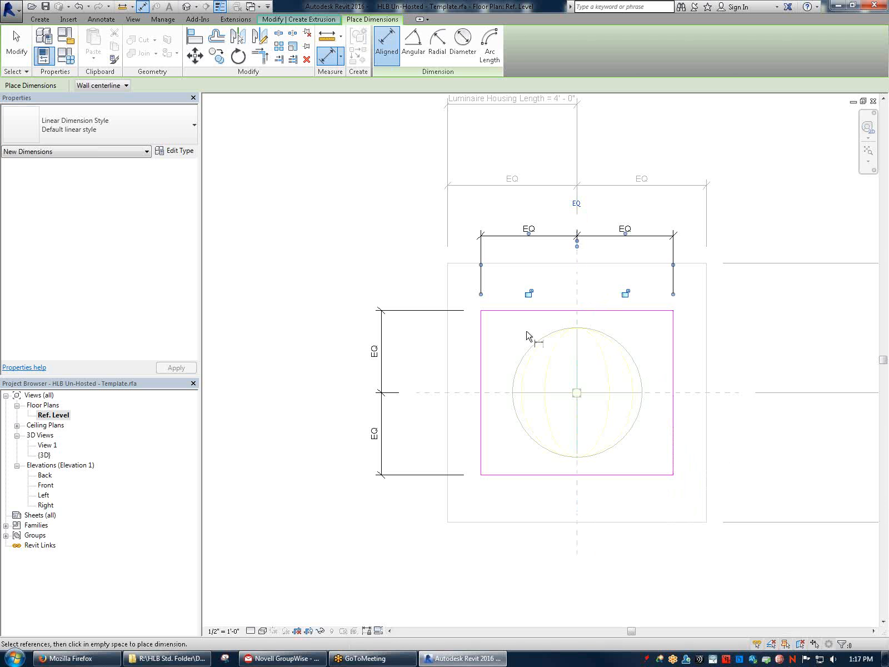
Add an overall aligned dimension between the rectangle's left and right edges, above the horizontal EQ dimension
{"action": "left_click", "coordinate": [482, 362]}
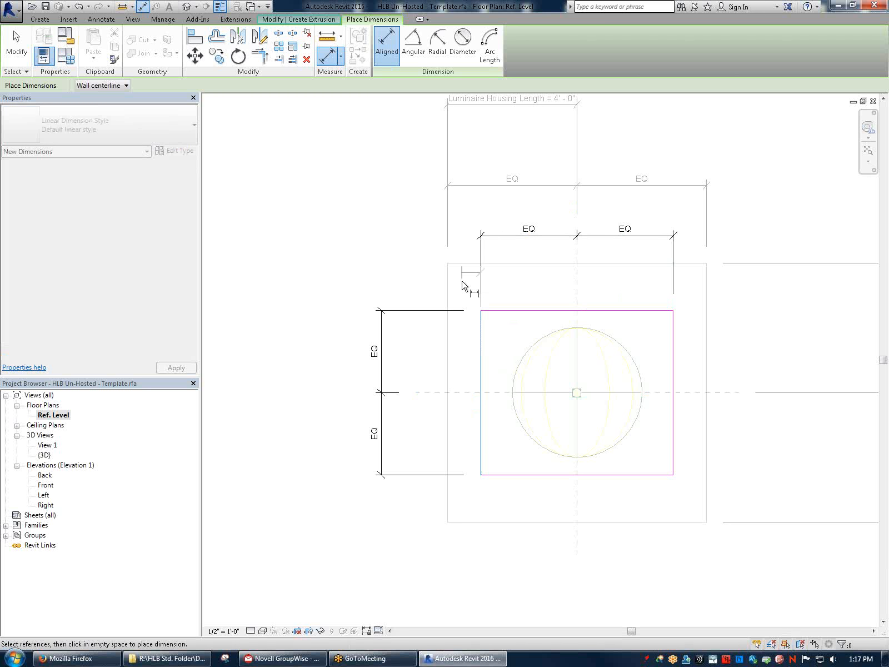
{"action": "left_click", "coordinate": [674, 350]}
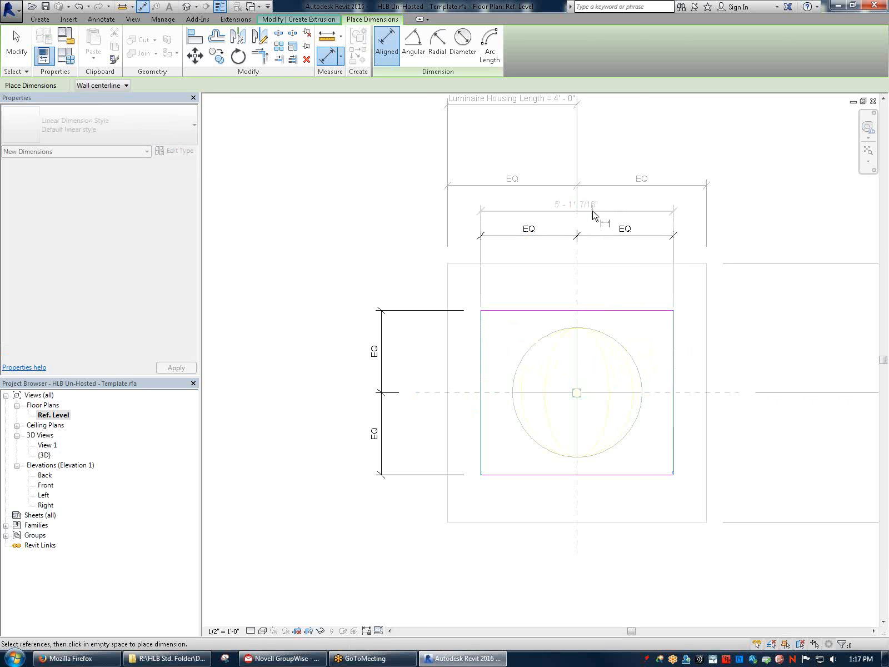
{"action": "left_click", "coordinate": [593, 214]}
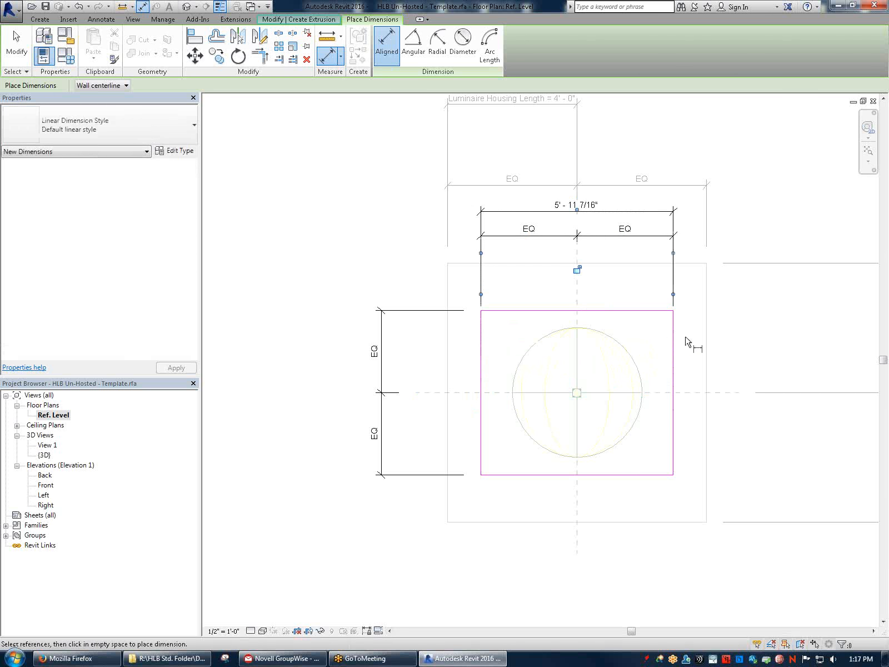
{"action": "key", "text": "Escape"}
{"action": "key", "text": "Escape"}
Label the rectangle's overall horizontal dimension with the Luminaire Housing Length parameter
{"action": "left_click", "coordinate": [563, 216]}
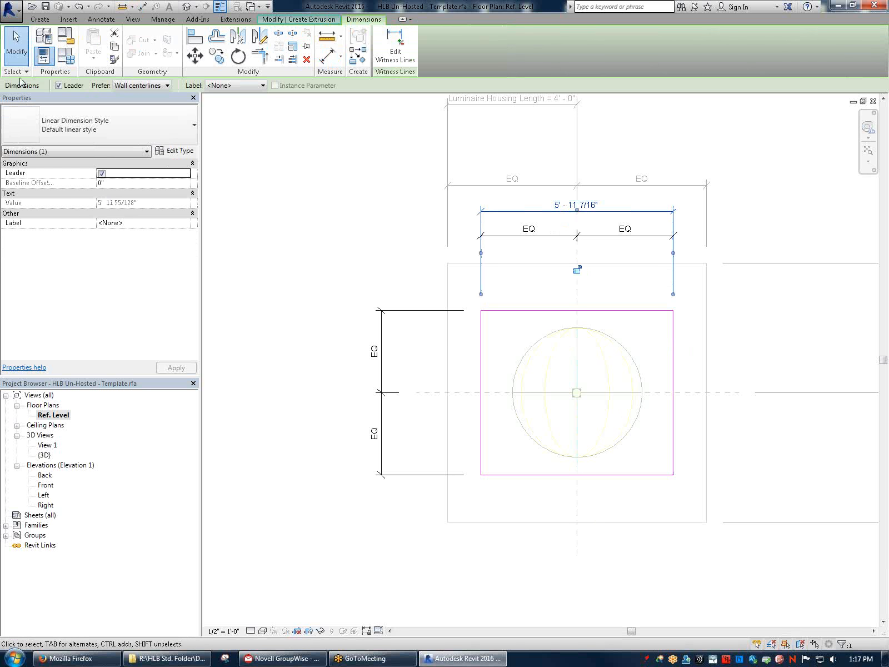
{"action": "left_click", "coordinate": [225, 89]}
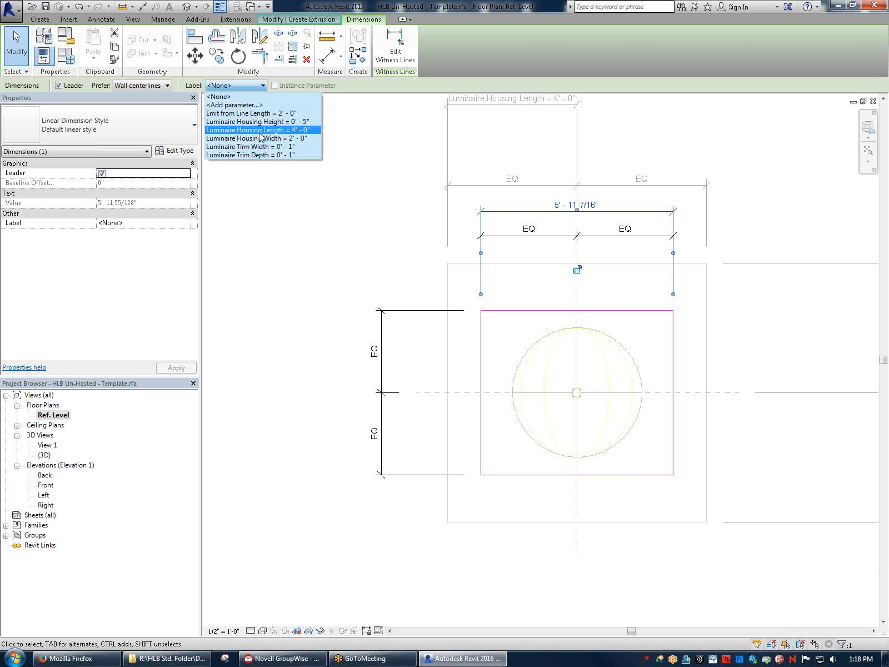
{"action": "left_click", "coordinate": [256, 130]}
{"action": "left_click", "coordinate": [770, 314]}
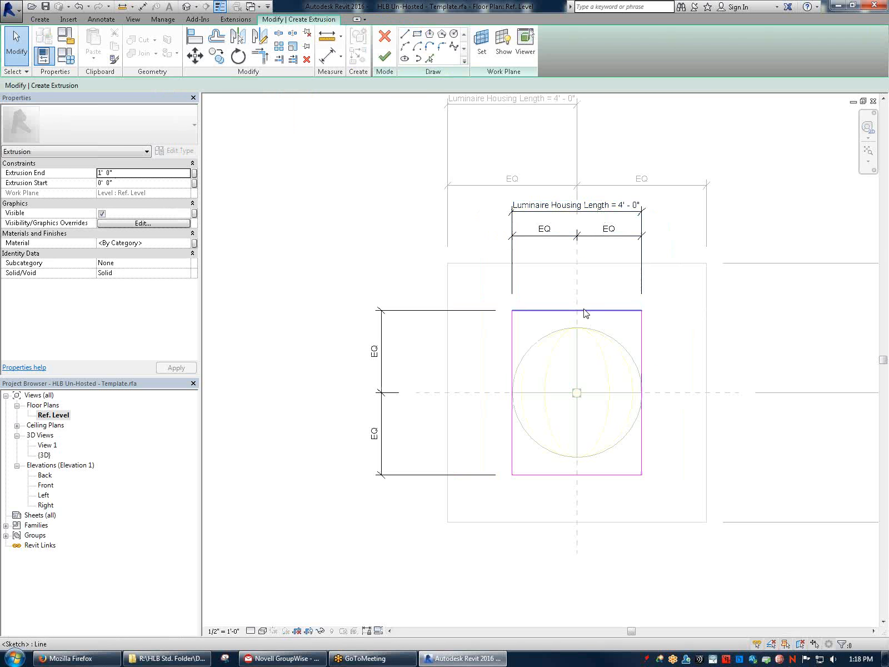
Add an overall aligned dimension between the rectangle's upper and lower edges, outside the vertical EQ dimension
{"action": "left_click", "coordinate": [116, 21]}
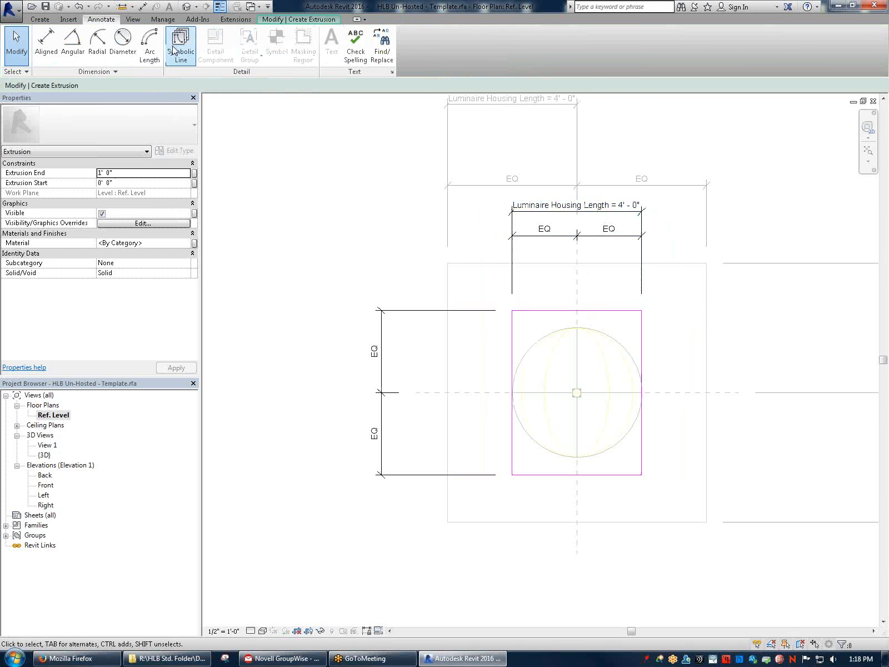
{"action": "left_click", "coordinate": [71, 42]}
{"action": "left_click", "coordinate": [529, 311]}
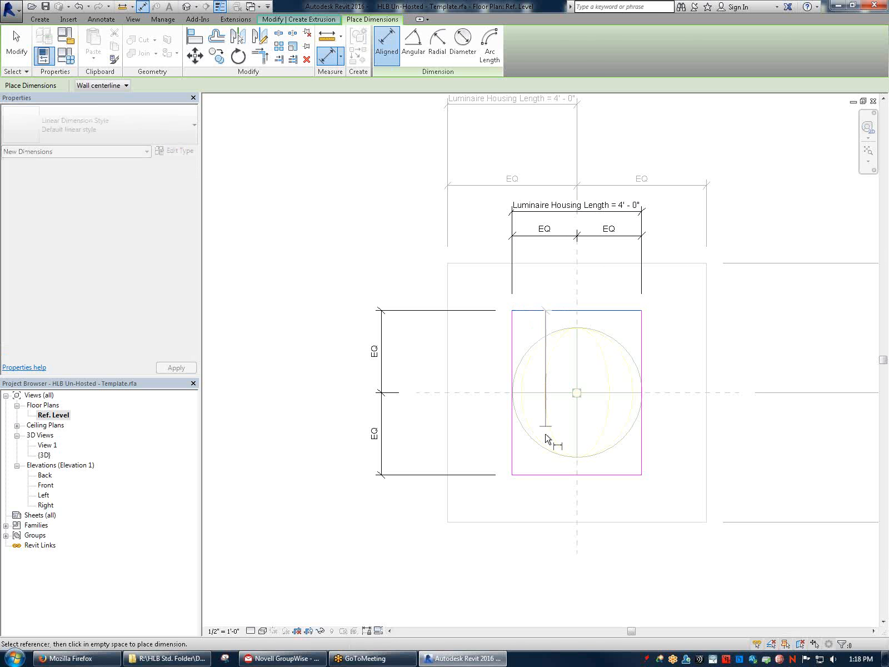
{"action": "left_click", "coordinate": [545, 475]}
{"action": "left_click", "coordinate": [324, 425]}
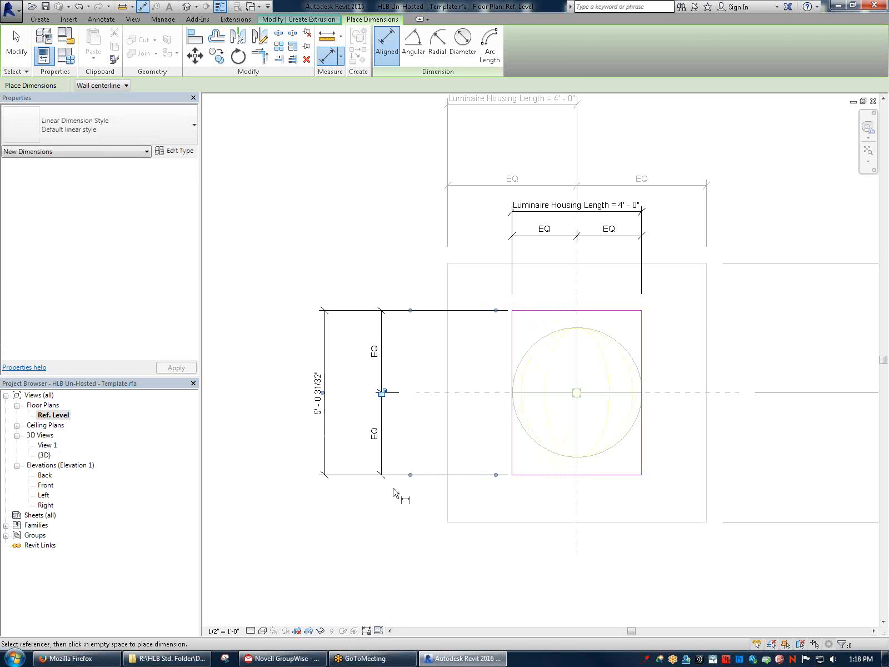
{"action": "key", "text": "Escape"}
Label the rectangle's overall vertical dimension with the Luminaire Housing Width parameter
{"action": "left_click", "coordinate": [327, 428]}
{"action": "left_click", "coordinate": [243, 86]}
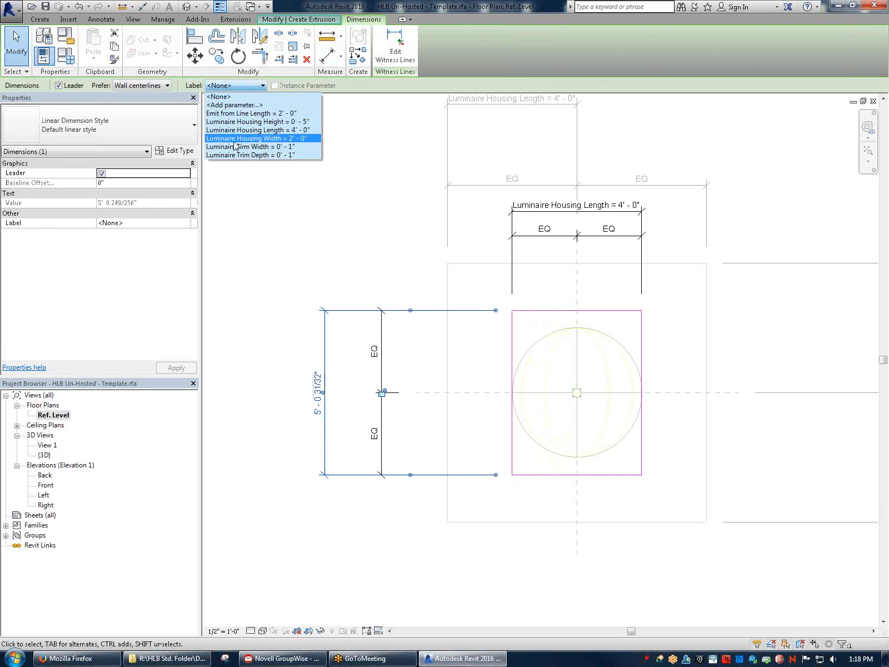
{"action": "left_click", "coordinate": [264, 139]}
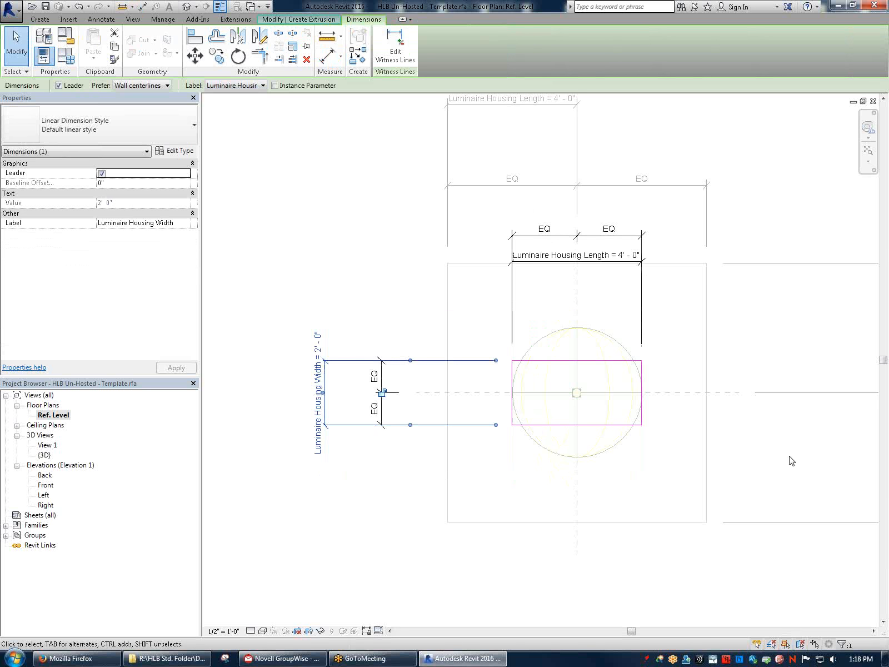
{"action": "key", "text": "Escape"}
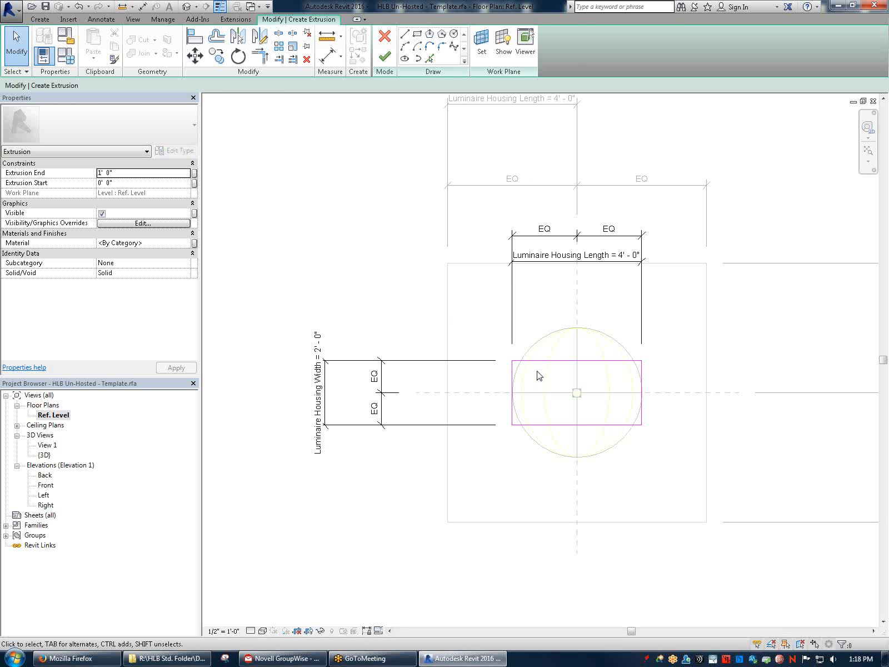
Examine the shared parameter option for adding a new label parameter to the sketch's Luminaire Housing Length dimension, and cancel without adding one
{"action": "scroll", "coordinate": [531, 377], "scroll_direction": "up", "scroll_amount": 2}
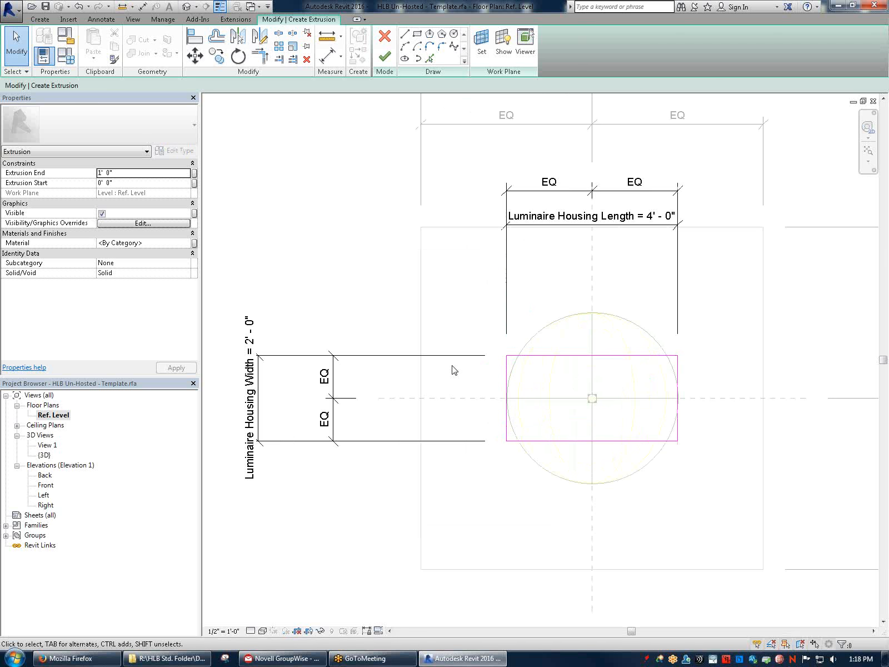
{"action": "left_click", "coordinate": [506, 268]}
{"action": "left_click", "coordinate": [264, 86]}
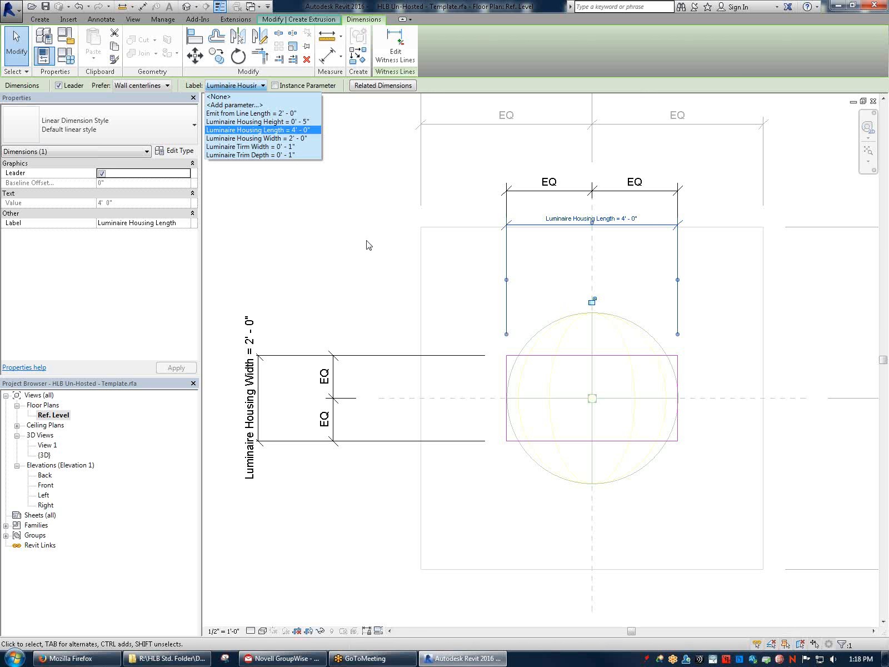
{"action": "left_click", "coordinate": [233, 105]}
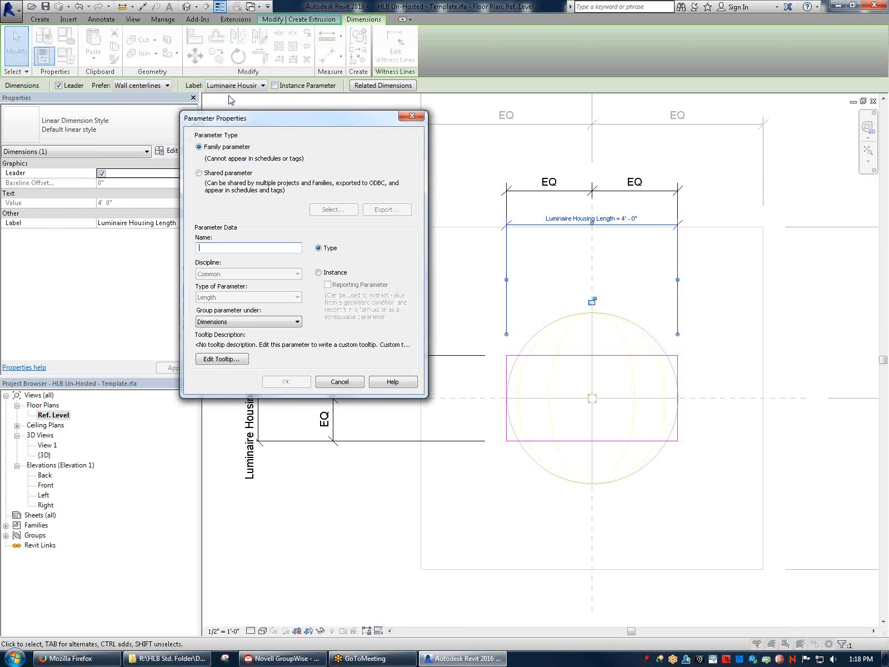
{"action": "left_click", "coordinate": [235, 175]}
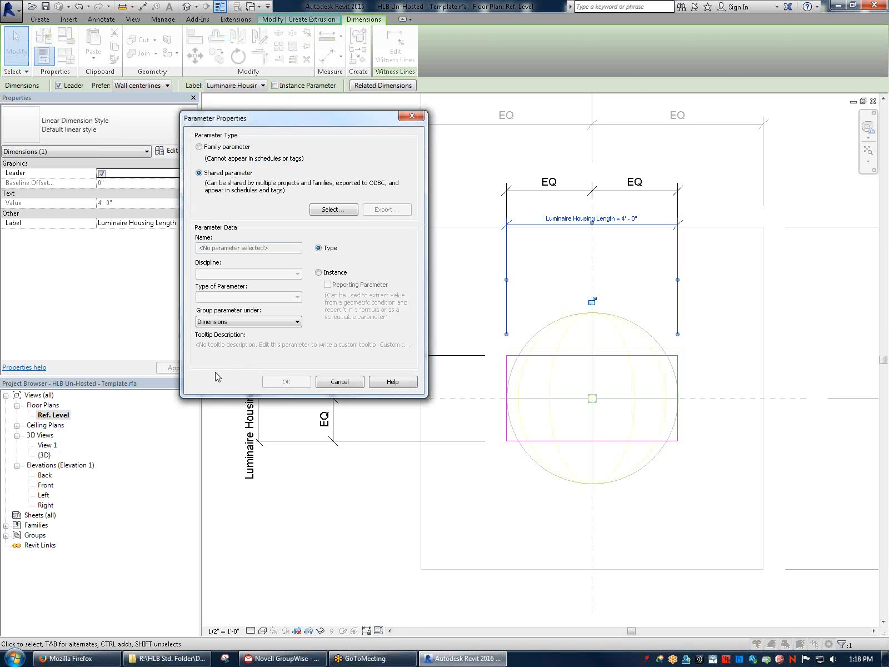
{"action": "left_click", "coordinate": [350, 385]}
{"action": "left_click", "coordinate": [457, 290]}
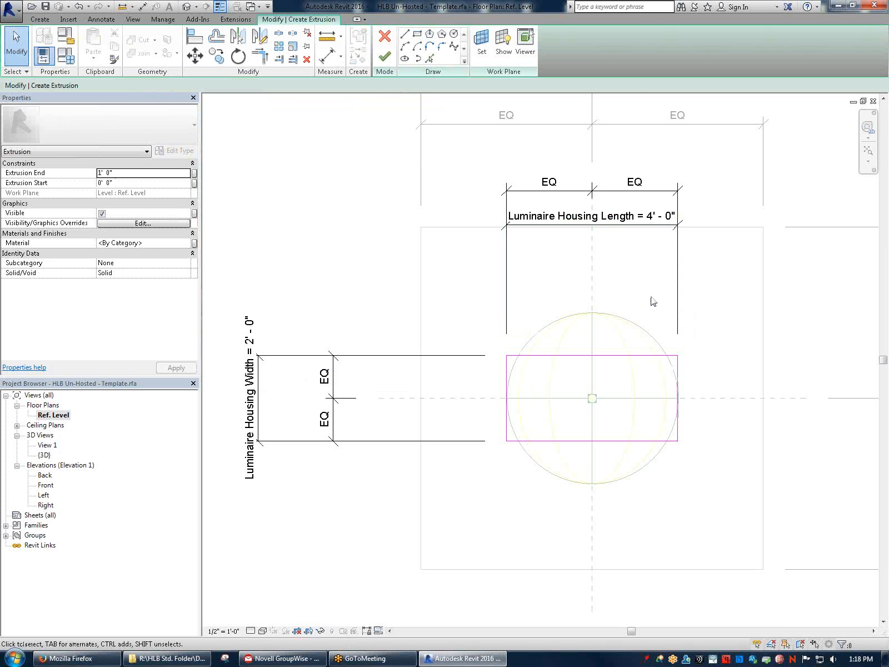
Finish the extrusion sketch and open the {3D} view of the fixture
{"action": "left_click", "coordinate": [382, 58]}
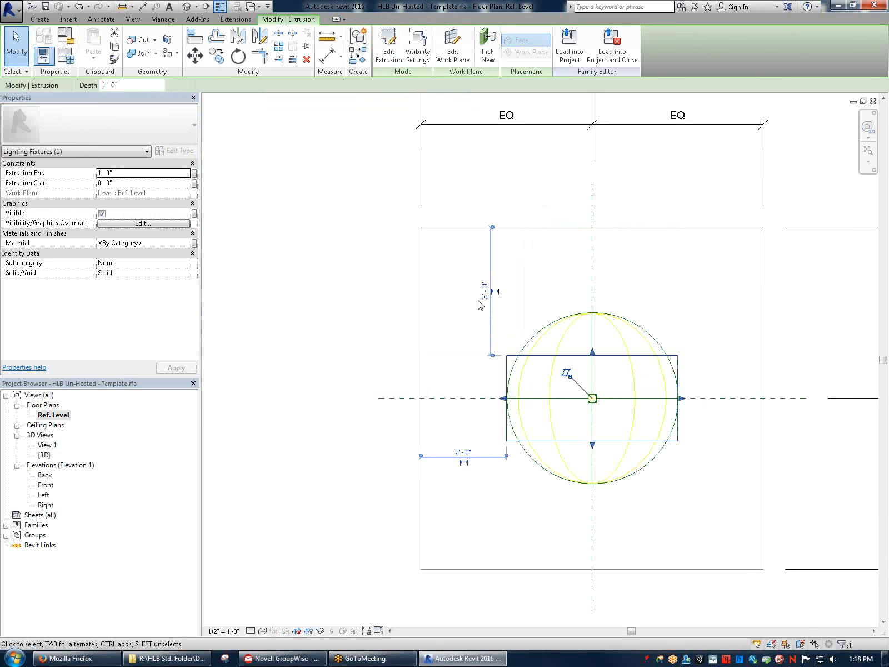
{"action": "left_click", "coordinate": [734, 310]}
{"action": "middle_click_drag", "start_coordinate": [638, 275], "coordinate": [563, 240]}
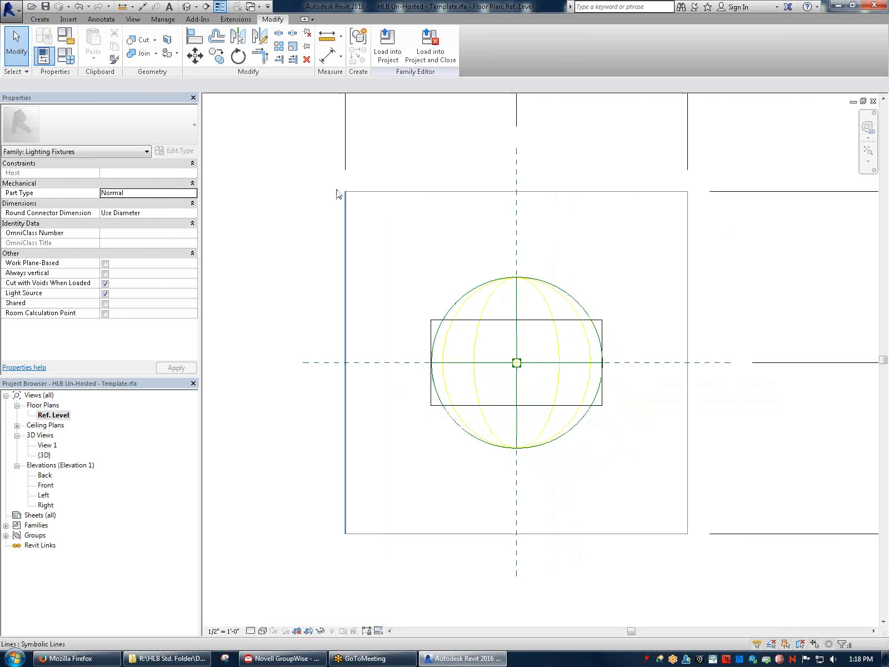
{"action": "left_click", "coordinate": [45, 454]}
{"action": "double_click", "coordinate": [45, 455]}
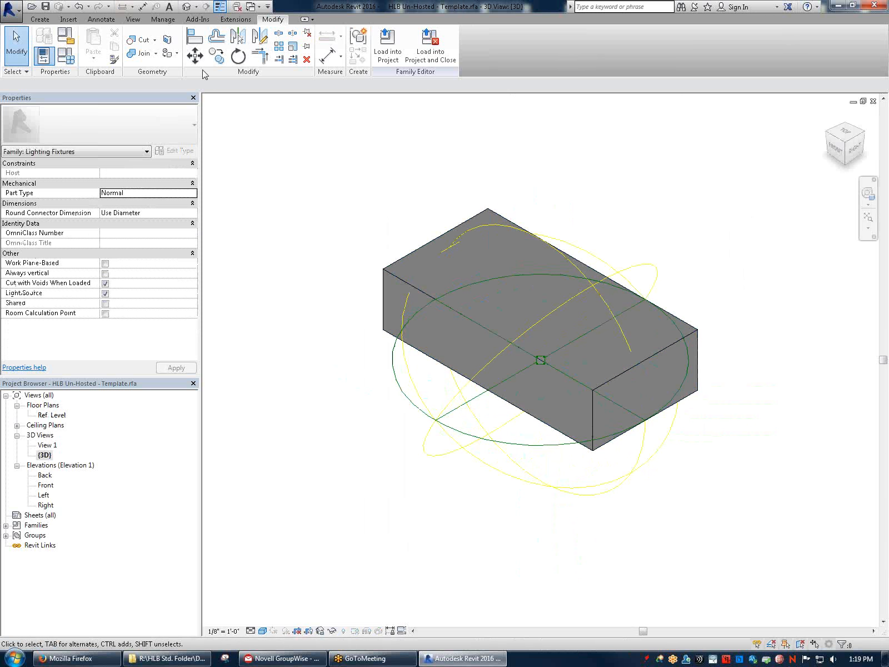
Set the Luminaire Housing Length of the Default type to 2' 0" in Family Types and apply it to the extrusion
{"action": "left_click", "coordinate": [71, 57]}
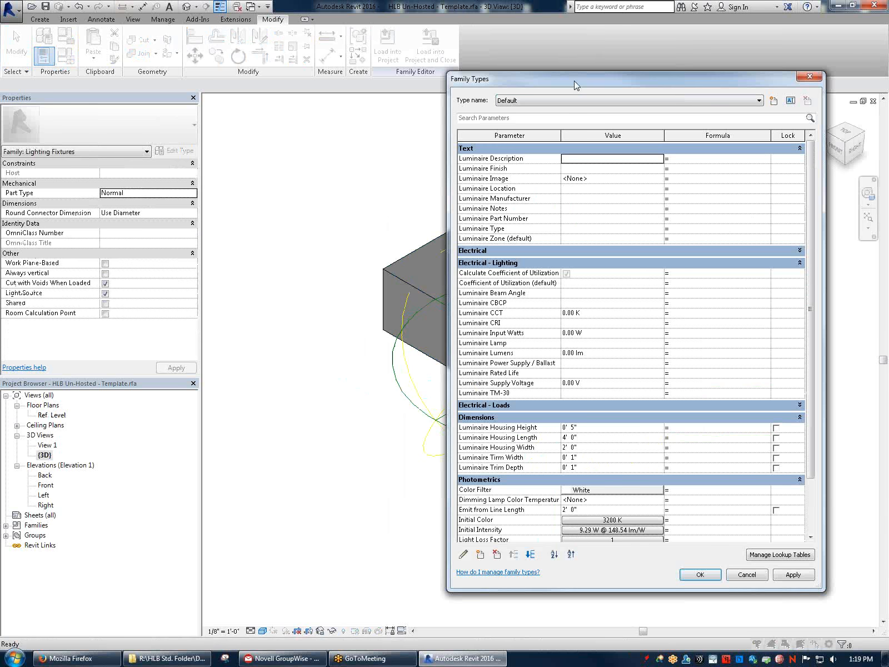
{"action": "left_click_drag", "start_coordinate": [131, 39], "coordinate": [150, 69]}
{"action": "left_click", "coordinate": [173, 422]}
{"action": "key", "text": "Tab"}
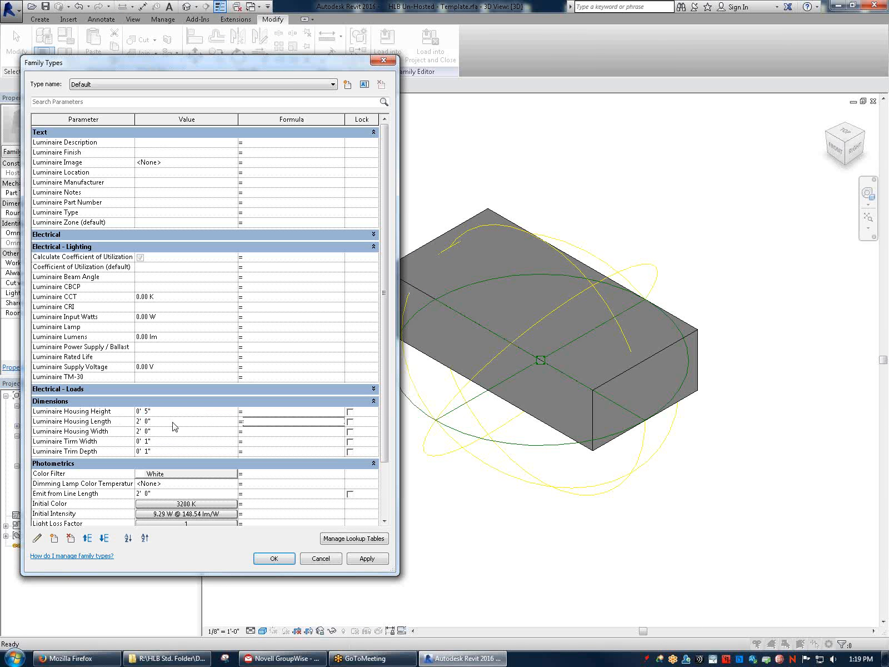
{"action": "left_click", "coordinate": [280, 562]}
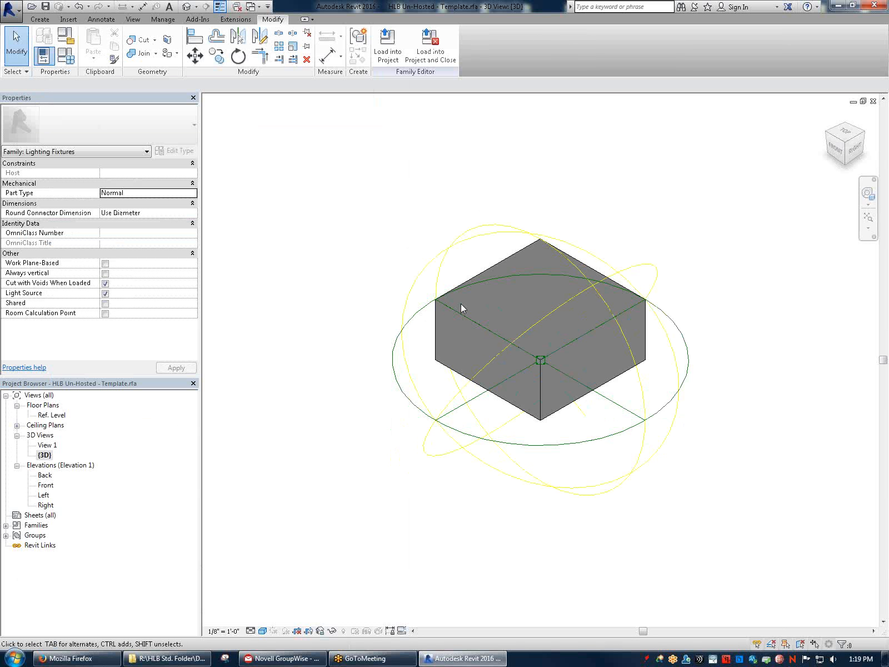
Restore the Luminaire Housing Length of the Default type to 4' 0" in Family Types
{"action": "left_click", "coordinate": [66, 56]}
{"action": "left_click", "coordinate": [186, 420]}
{"action": "type", "text": "4"}
{"action": "key", "text": "Tab"}
{"action": "left_click", "coordinate": [276, 559]}
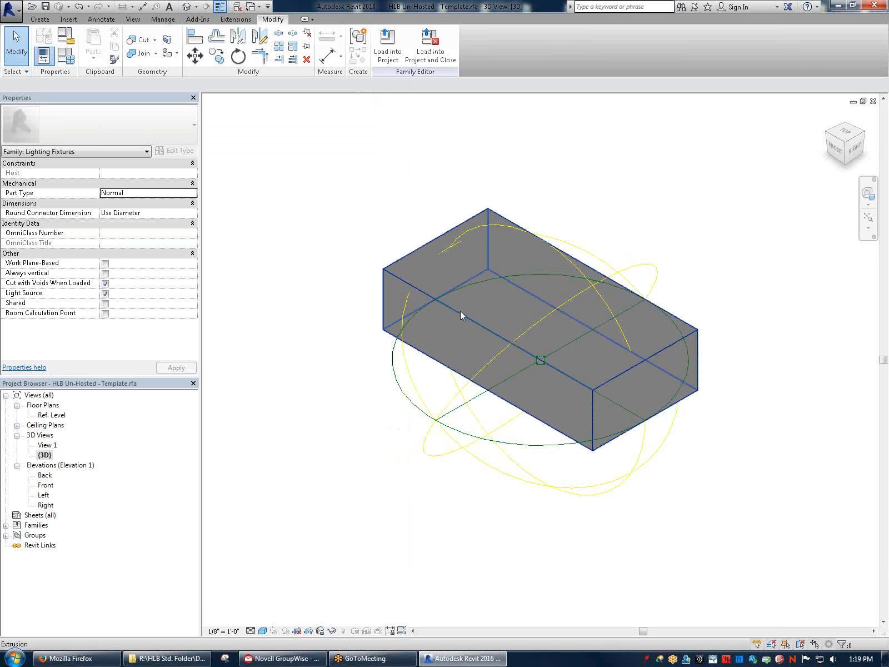
Open the Front elevation and examine the extrusion's height above the Ref. Level
{"action": "middle_click_drag", "start_coordinate": [460, 316], "coordinate": [520, 295]}
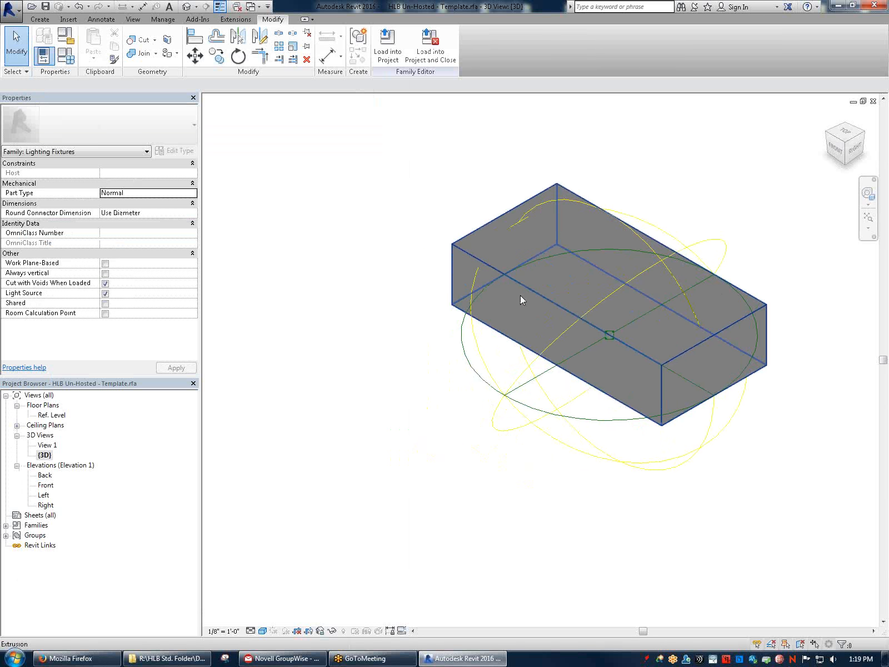
{"action": "left_click", "coordinate": [44, 476]}
{"action": "double_click", "coordinate": [46, 485]}
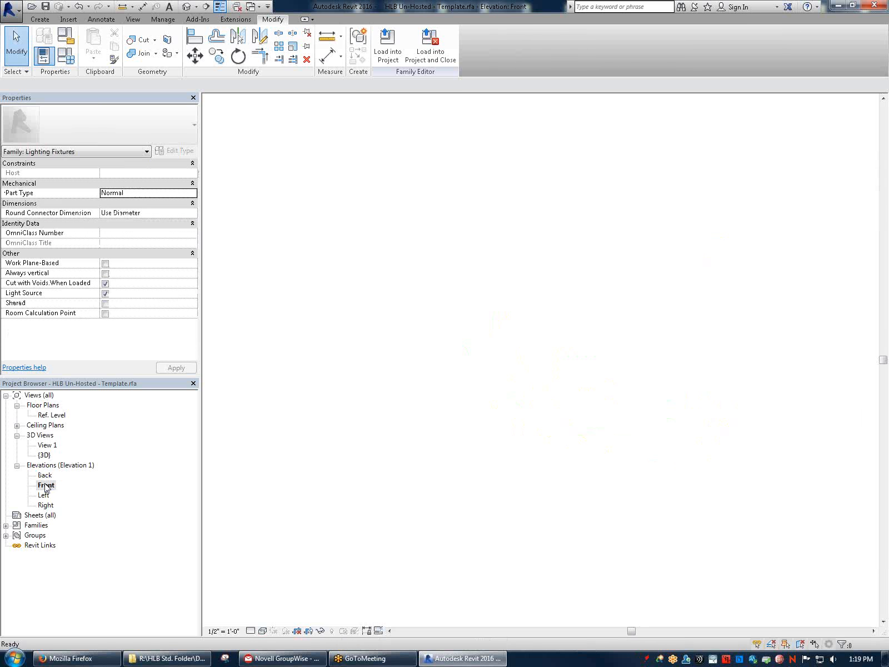
{"action": "scroll", "coordinate": [611, 489], "scroll_direction": "up", "scroll_amount": 2}
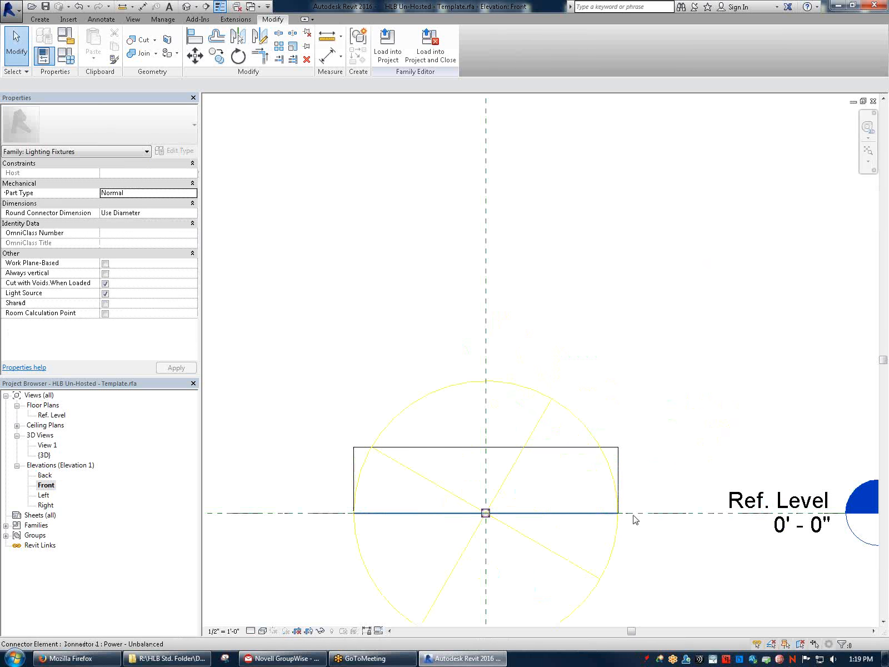
{"action": "scroll", "coordinate": [653, 522], "scroll_direction": "down", "scroll_amount": 1}
{"action": "middle_click_drag", "start_coordinate": [653, 523], "coordinate": [669, 555]}
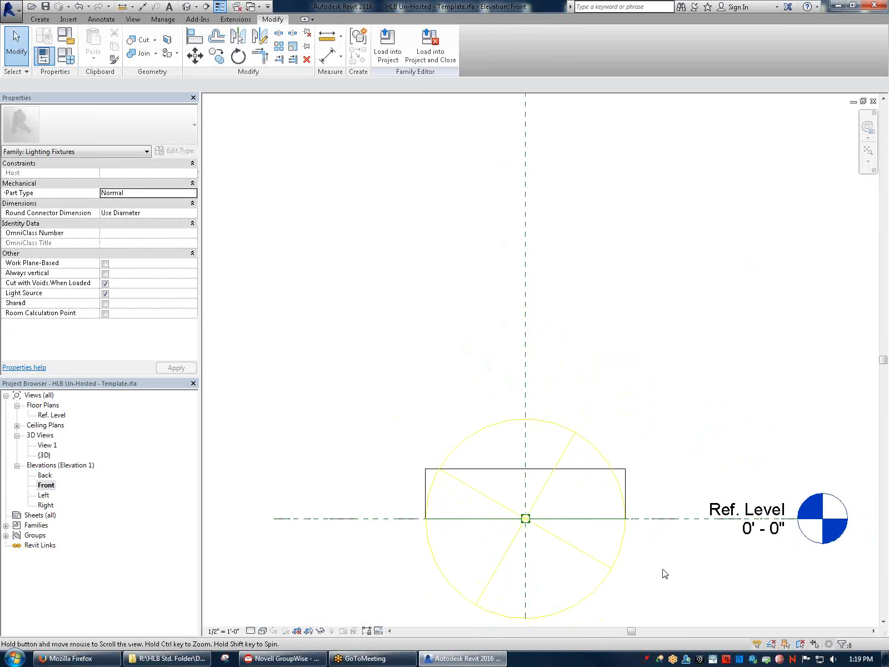
{"action": "scroll", "coordinate": [663, 569], "scroll_direction": "up", "scroll_amount": 1}
{"action": "scroll", "coordinate": [664, 573], "scroll_direction": "up", "scroll_amount": 3}
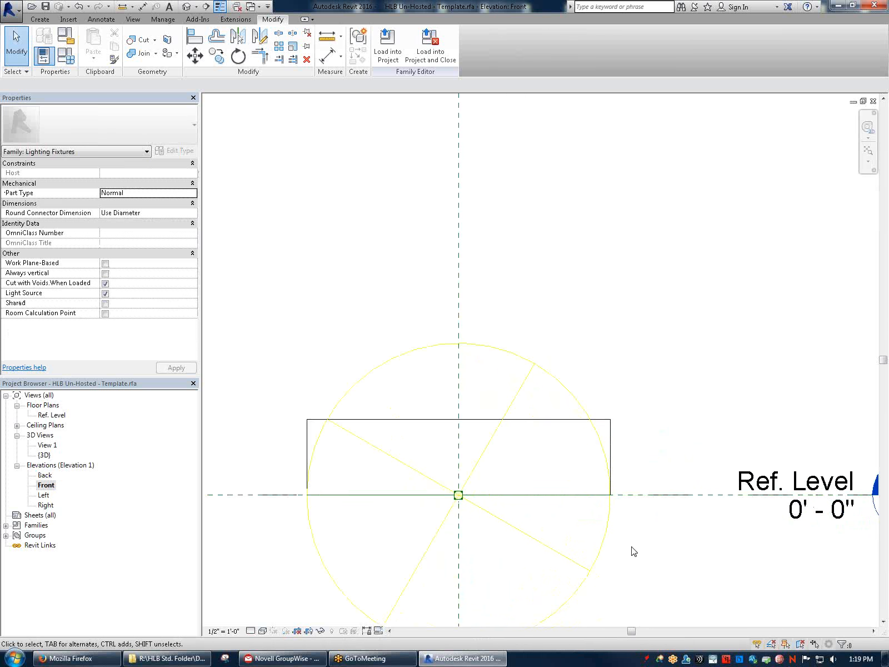
{"action": "middle_click_drag", "start_coordinate": [652, 533], "coordinate": [744, 506]}
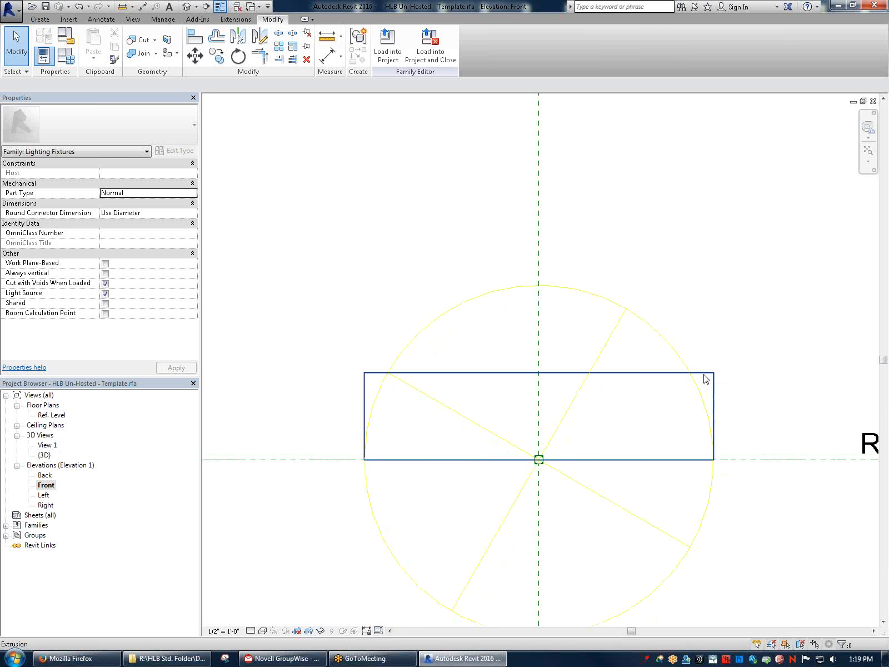
Inspect the housing extrusion's extents relative to the Ref. Level line in the Front elevation
{"action": "left_click", "coordinate": [705, 376]}
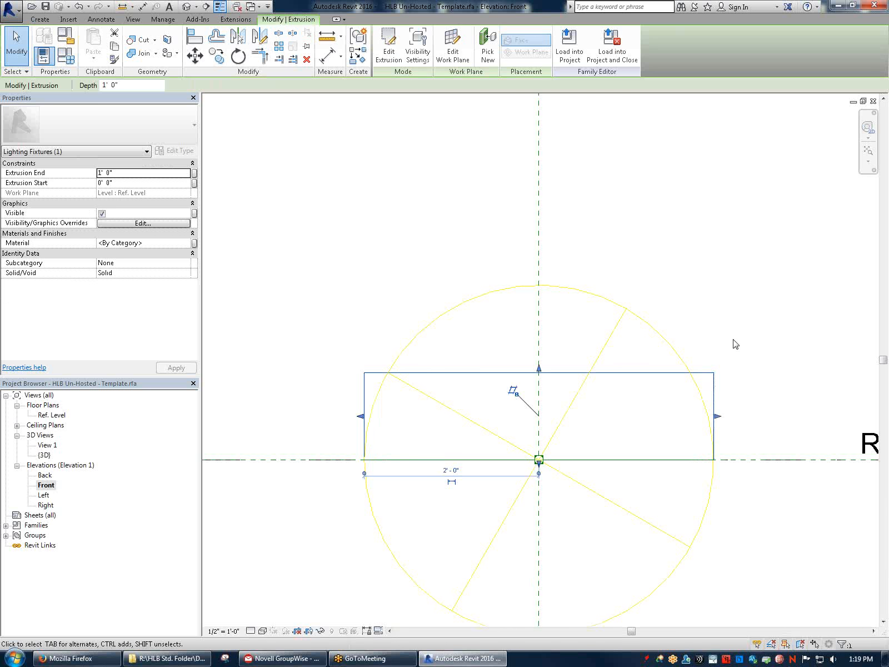
{"action": "left_click", "coordinate": [739, 318]}
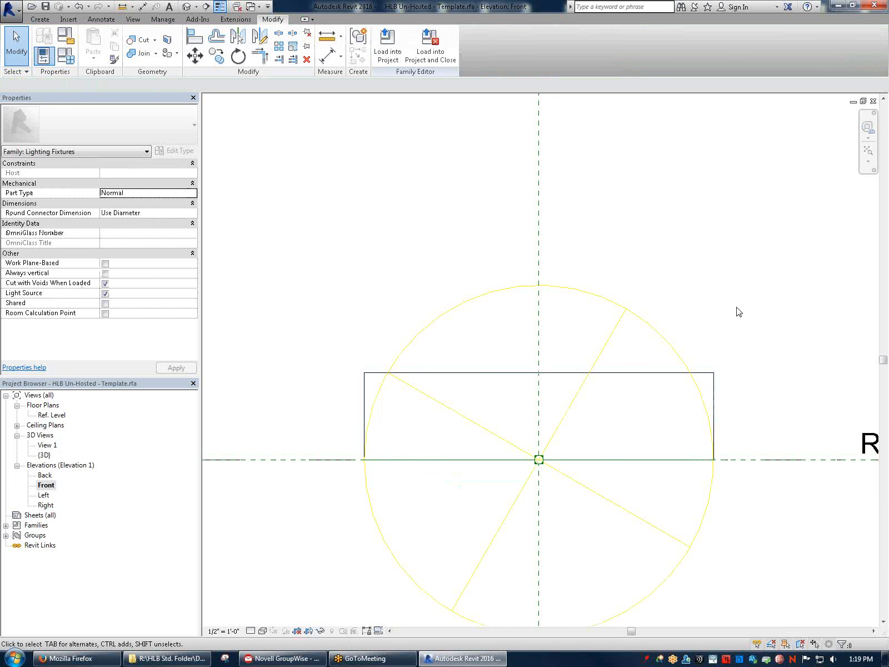
{"action": "left_click", "coordinate": [706, 373]}
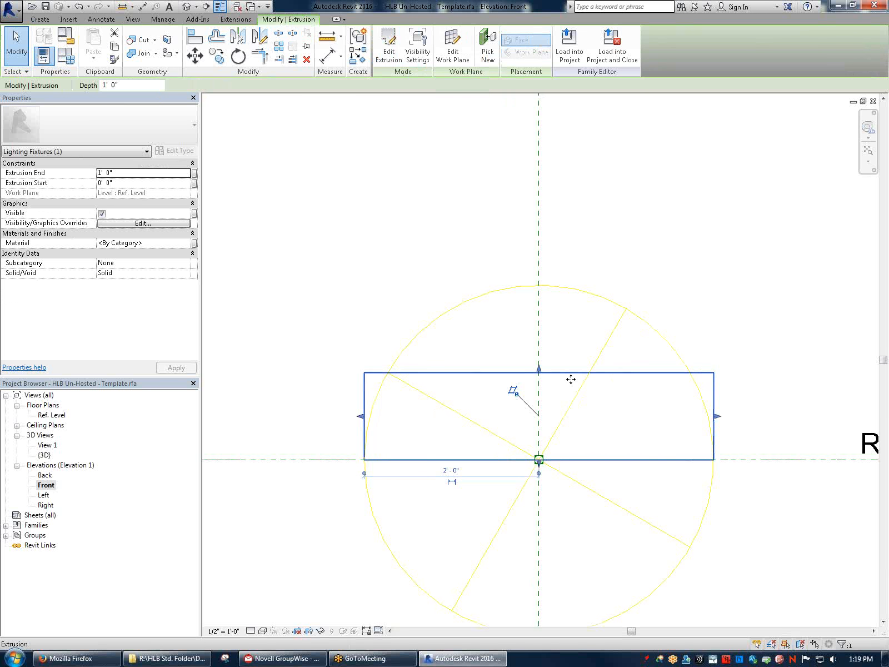
{"action": "left_click", "coordinate": [755, 338]}
{"action": "middle_click_drag", "start_coordinate": [680, 387], "coordinate": [504, 232]}
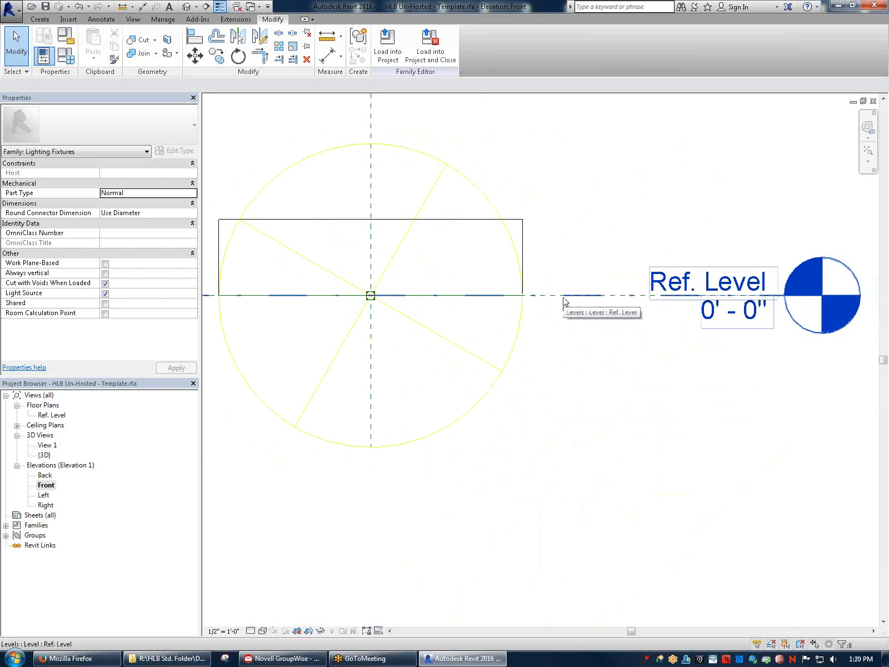
{"action": "middle_click_drag", "start_coordinate": [559, 301], "coordinate": [620, 311]}
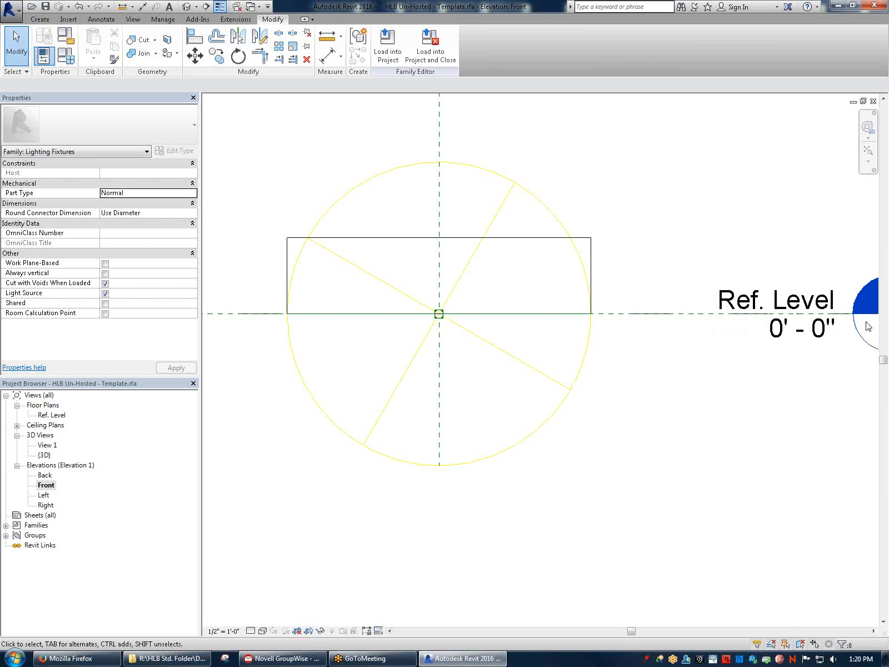
{"action": "left_click", "coordinate": [627, 317]}
{"action": "left_click", "coordinate": [722, 419]}
{"action": "middle_click_drag", "start_coordinate": [283, 301], "coordinate": [376, 376]}
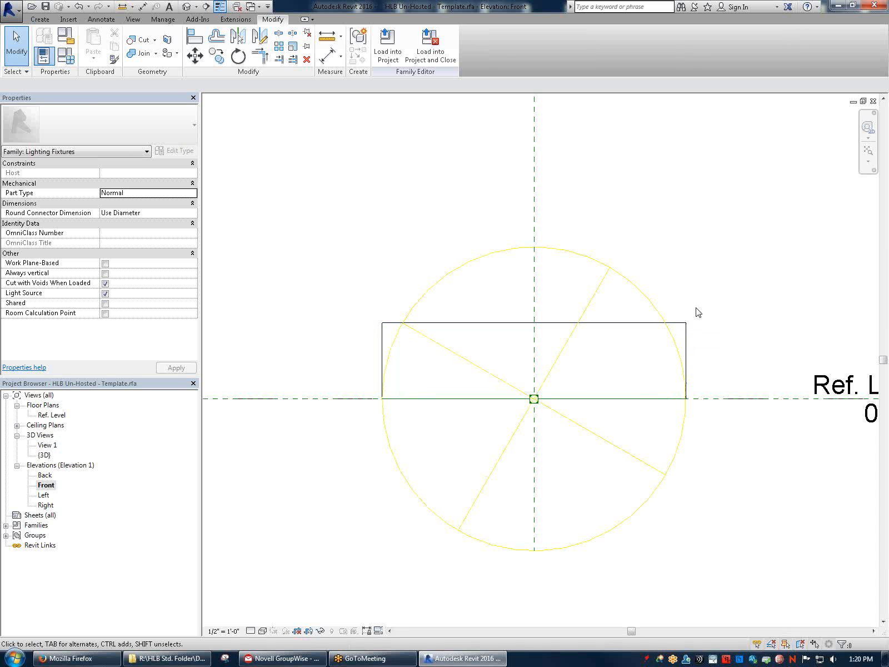
Stretch the bottom face of the housing extrusion down to about 5 1/4" below the Ref. Level
{"action": "left_click", "coordinate": [688, 347]}
{"action": "scroll", "coordinate": [542, 446], "scroll_direction": "up", "scroll_amount": 1}
{"action": "left_click_drag", "start_coordinate": [535, 399], "coordinate": [531, 438]}
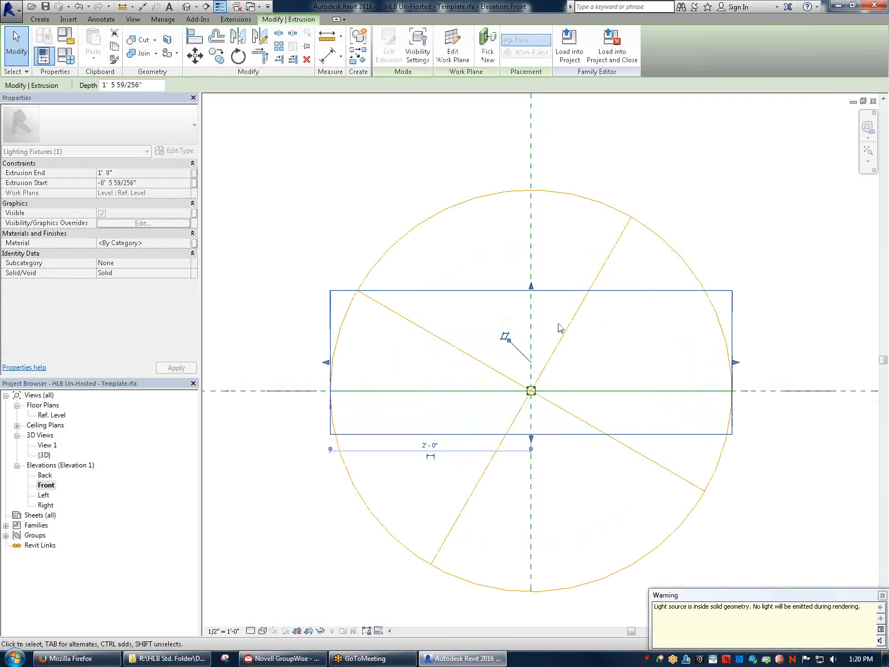
{"action": "left_click", "coordinate": [704, 469]}
{"action": "left_click", "coordinate": [554, 436]}
{"action": "left_click", "coordinate": [808, 475]}
{"action": "scroll", "coordinate": [808, 475], "scroll_direction": "down", "scroll_amount": 1}
{"action": "middle_click_drag", "start_coordinate": [808, 475], "coordinate": [807, 445]}
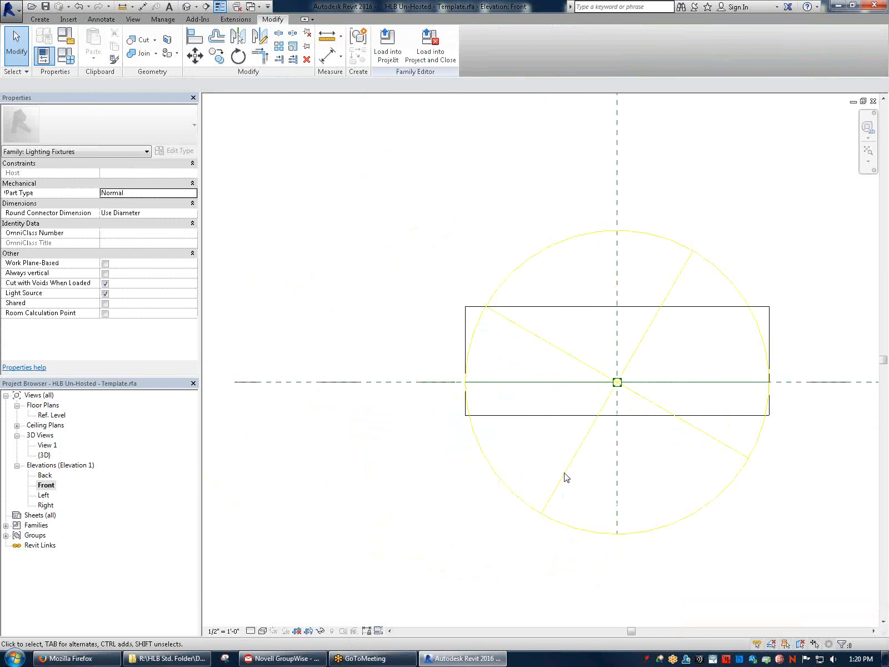
{"action": "left_click", "coordinate": [101, 19]}
{"action": "left_click", "coordinate": [56, 46]}
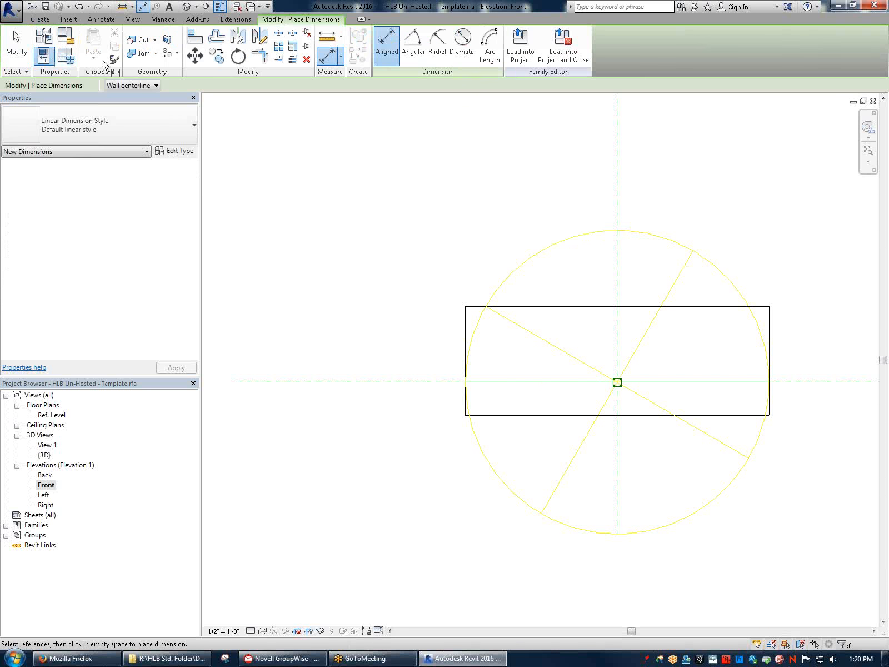
{"action": "left_click", "coordinate": [551, 307]}
{"action": "middle_click_drag", "start_coordinate": [420, 389], "coordinate": [150, 336]}
{"action": "middle_click_drag", "start_coordinate": [253, 324], "coordinate": [660, 339]}
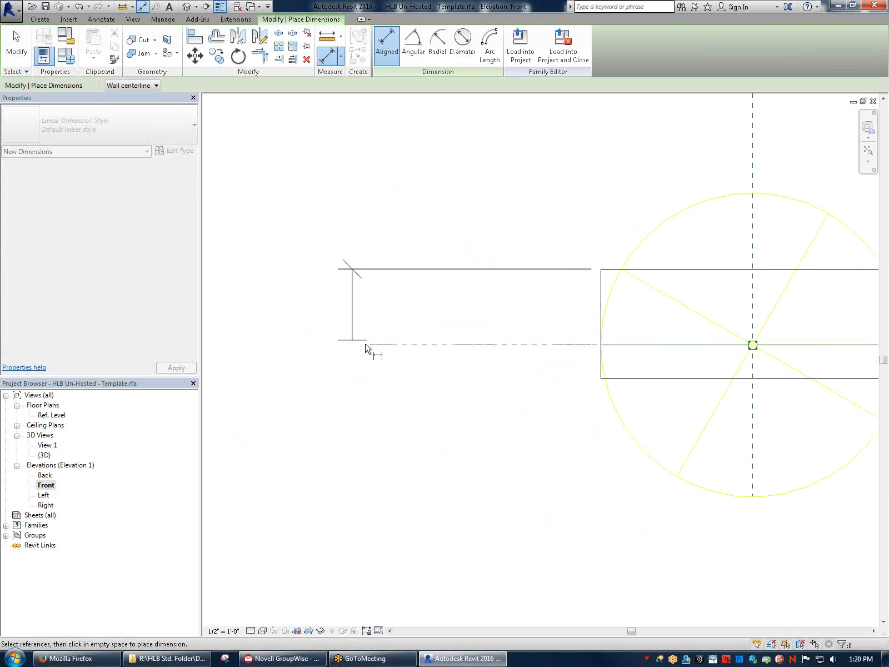
{"action": "key", "text": "Tab"}
{"action": "left_click", "coordinate": [534, 345]}
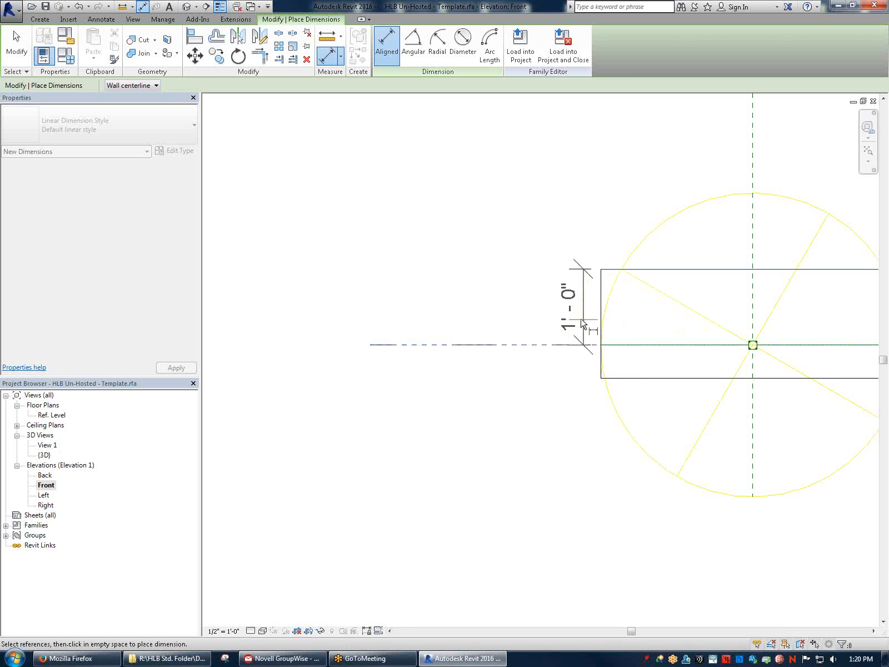
{"action": "middle_click_drag", "start_coordinate": [536, 311], "coordinate": [226, 301]}
{"action": "middle_click_drag", "start_coordinate": [710, 321], "coordinate": [884, 303]}
{"action": "key", "text": "Escape"}
Place an aligned dimension between the extrusion's top edge and the horizontal reference at the Ref. Level
{"action": "middle_click_drag", "start_coordinate": [474, 215], "coordinate": [470, 280]}
{"action": "left_click", "coordinate": [500, 307]}
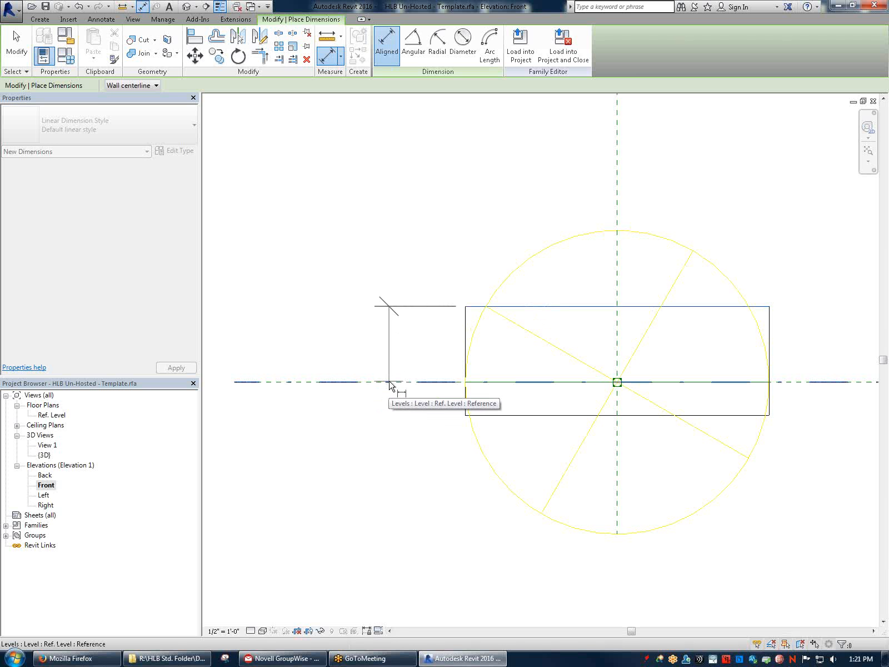
{"action": "key", "text": "Tab"}
{"action": "left_click", "coordinate": [391, 385]}
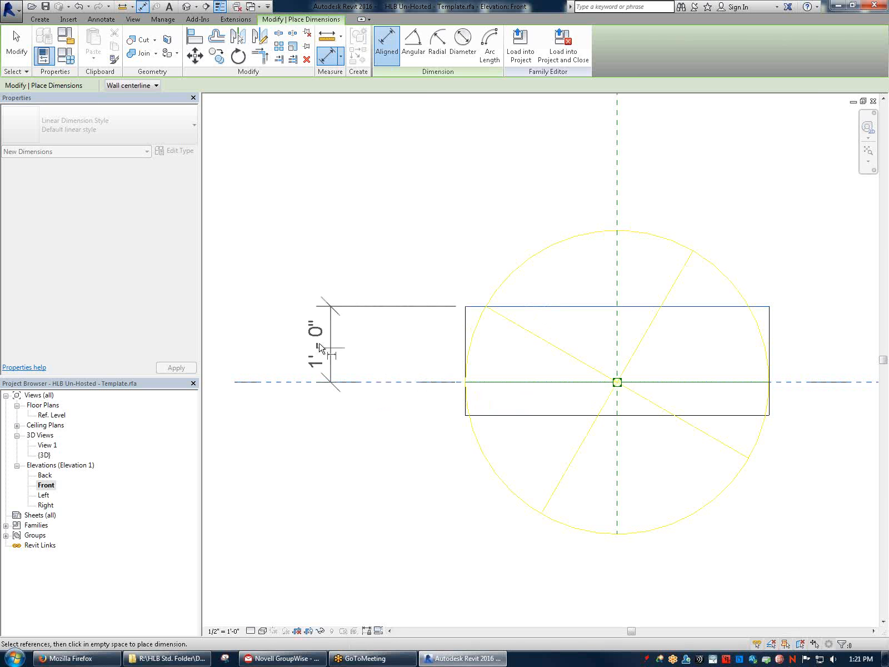
{"action": "left_click", "coordinate": [326, 344]}
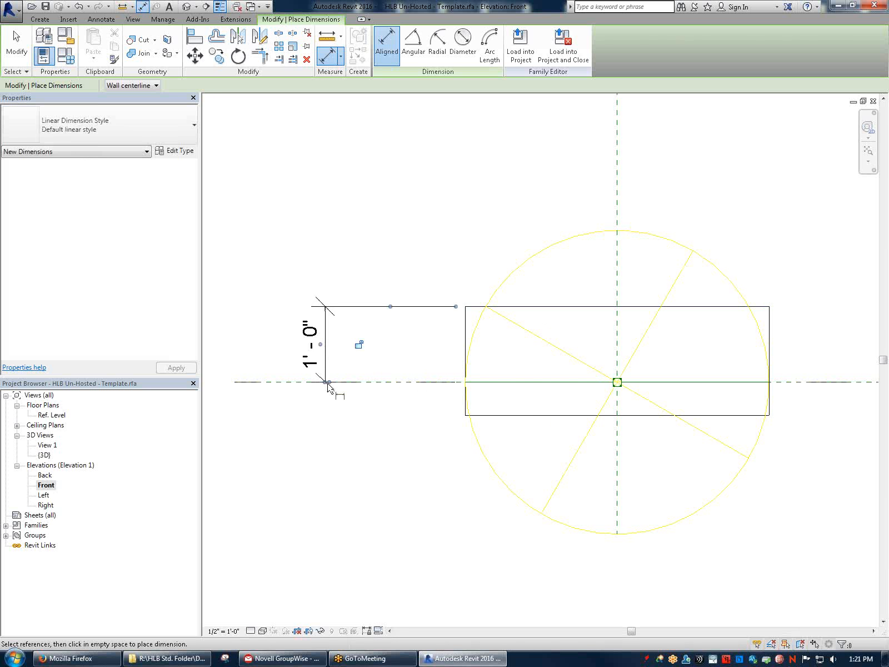
Place an aligned dimension between the extrusion's bottom edge and the horizontal reference plane, and end dimensioning
{"action": "scroll", "coordinate": [498, 410], "scroll_direction": "up", "scroll_amount": 2}
{"action": "left_click", "coordinate": [505, 420]}
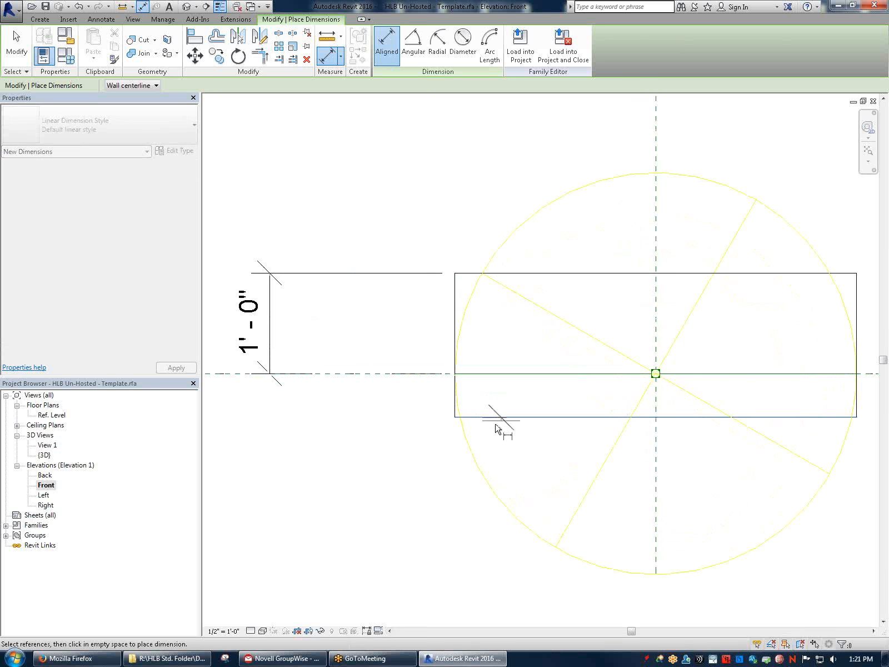
{"action": "left_click", "coordinate": [364, 376]}
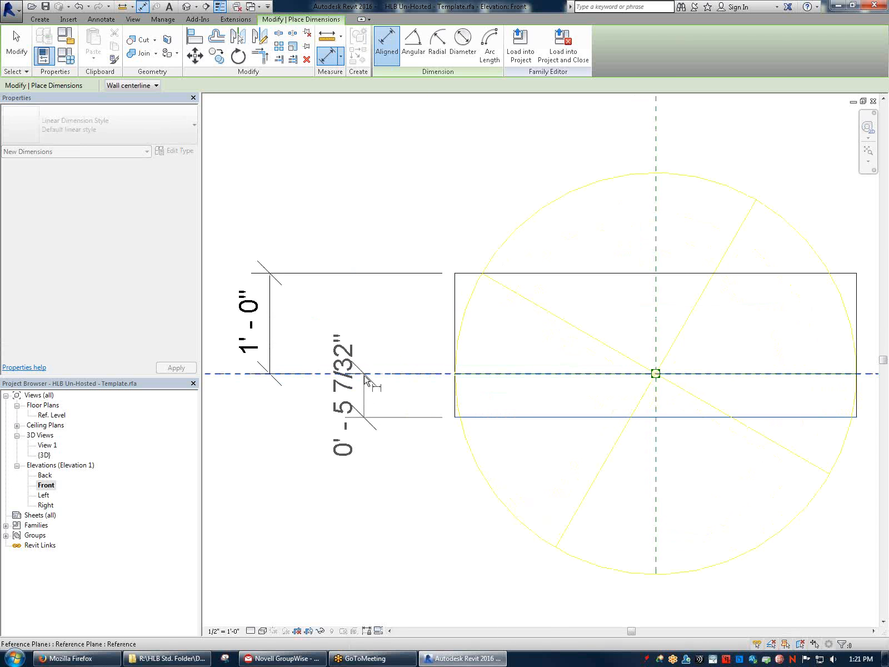
{"action": "left_click", "coordinate": [360, 395]}
{"action": "key", "text": "Escape"}
{"action": "key", "text": "Escape"}
Label the upper dimension with the Luminaire Housing Height parameter and the lower one with Luminaire Trim Depth
{"action": "left_click", "coordinate": [269, 317]}
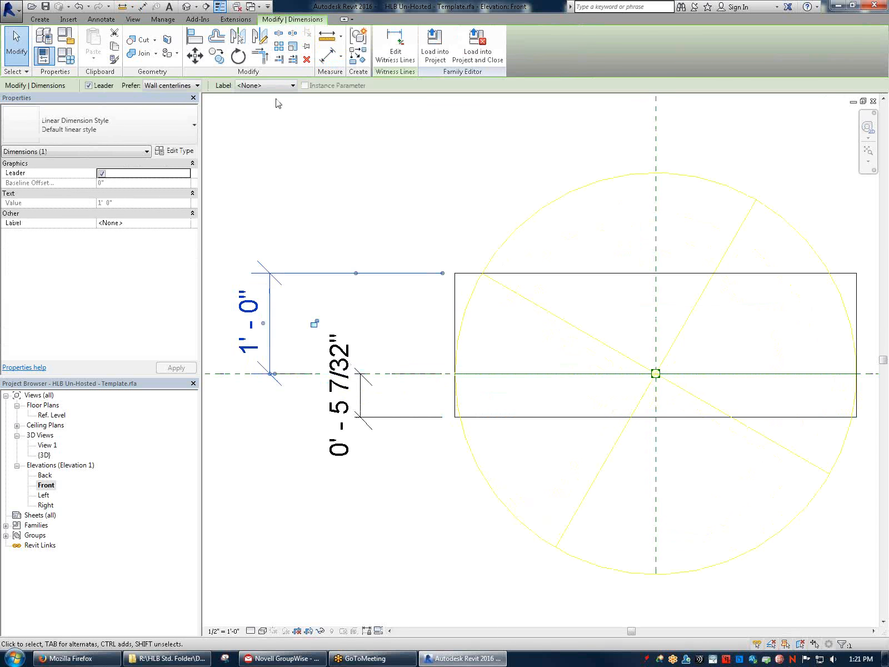
{"action": "left_click", "coordinate": [253, 86]}
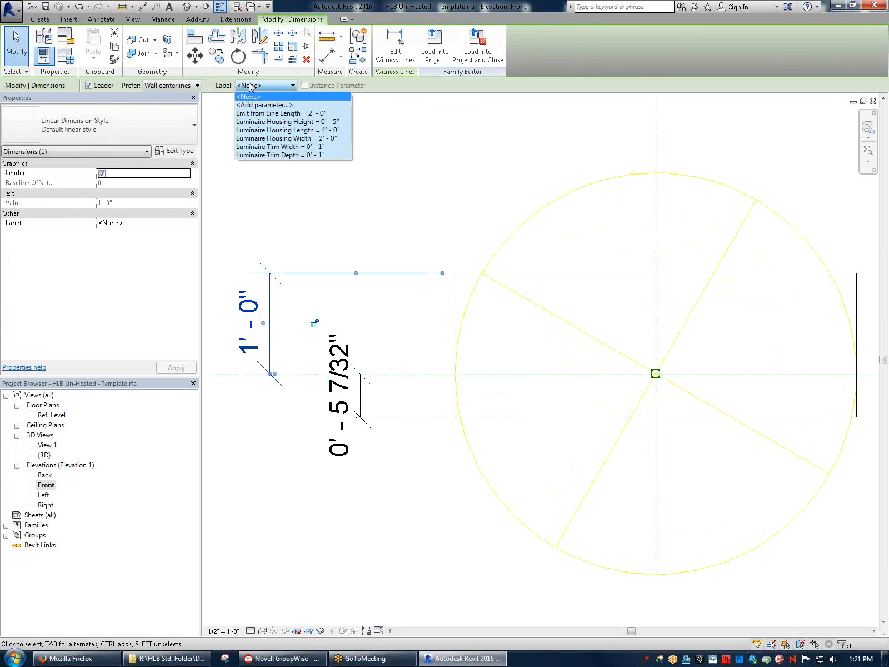
{"action": "left_click", "coordinate": [316, 122]}
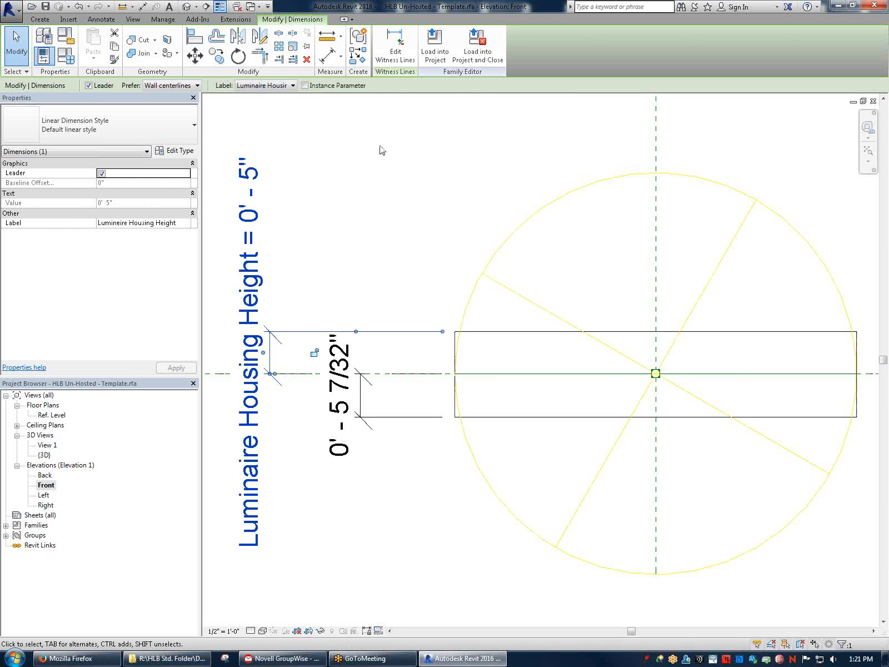
{"action": "left_click", "coordinate": [411, 202]}
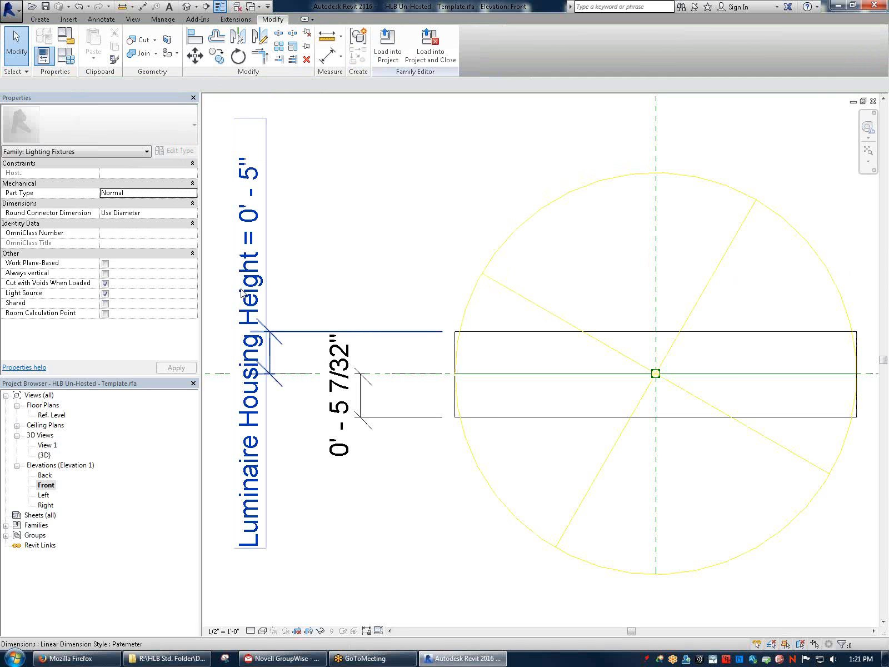
{"action": "left_click", "coordinate": [360, 410]}
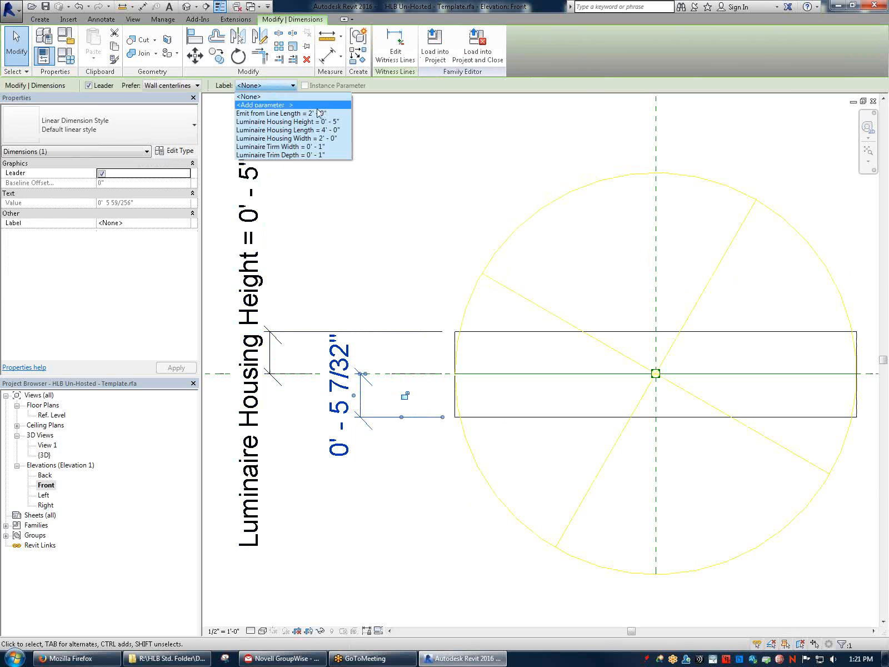
{"action": "left_click", "coordinate": [298, 155]}
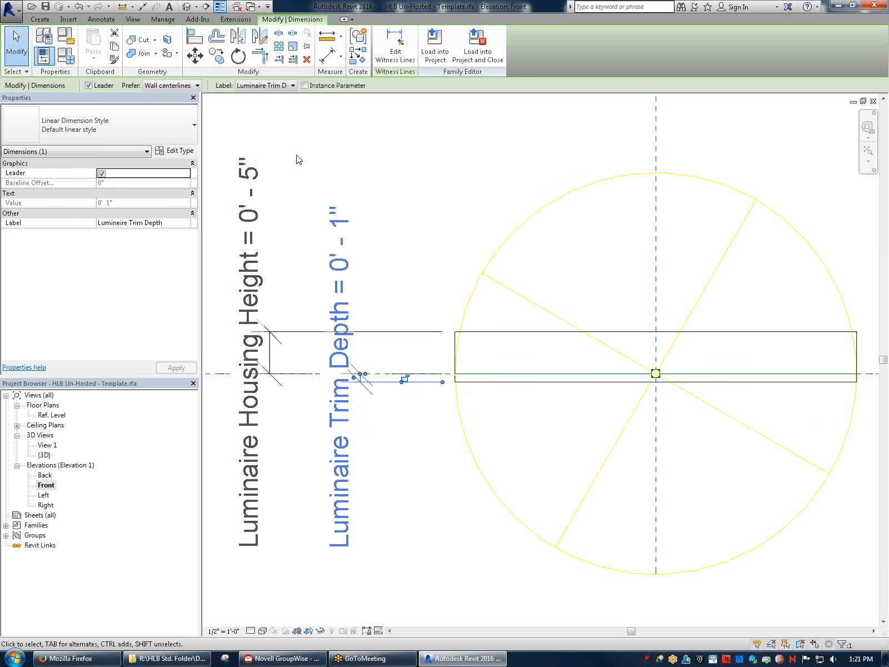
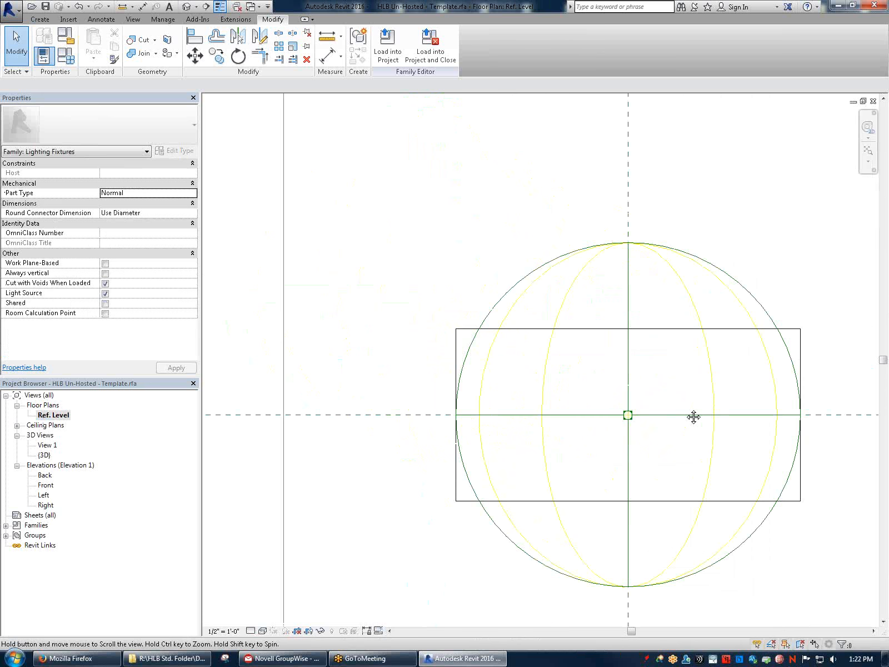
Start a void extrusion in the Ref. Level plan and sketch a rectangle about 3' 5" by 1' 4" inside the housing outline
{"action": "scroll", "coordinate": [390, 385], "scroll_direction": "down", "scroll_amount": 3}
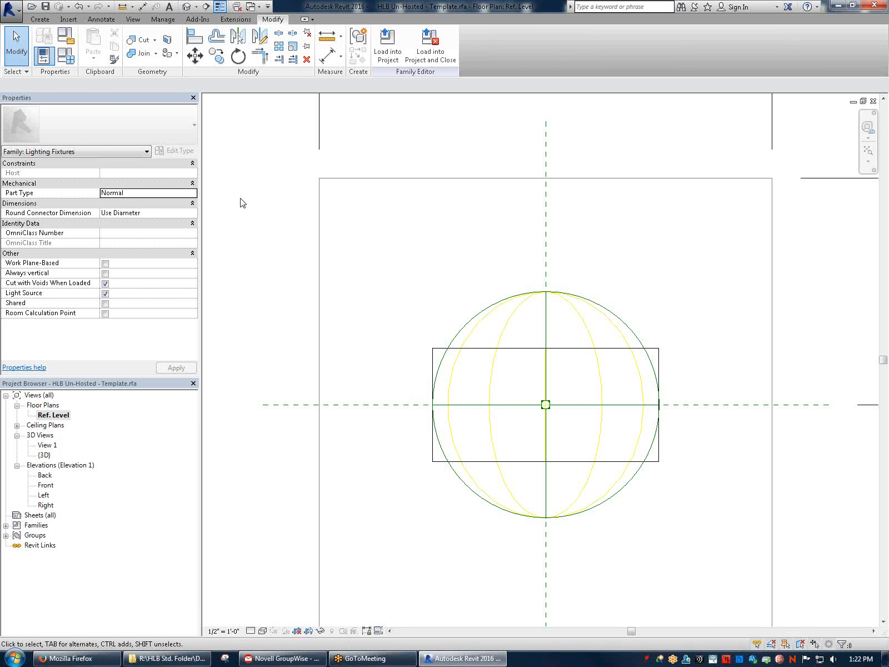
{"action": "left_click", "coordinate": [40, 20]}
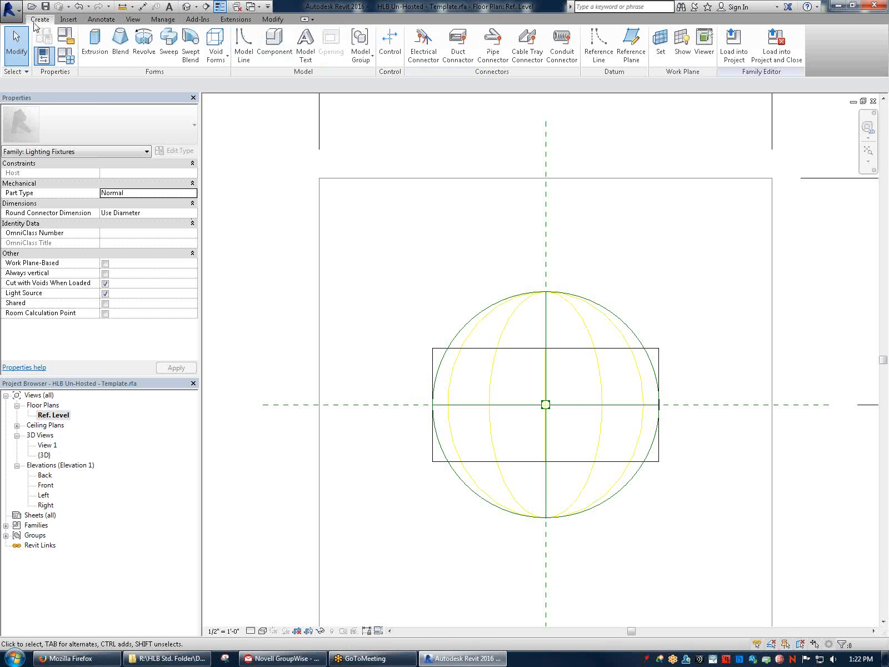
{"action": "left_click", "coordinate": [48, 417]}
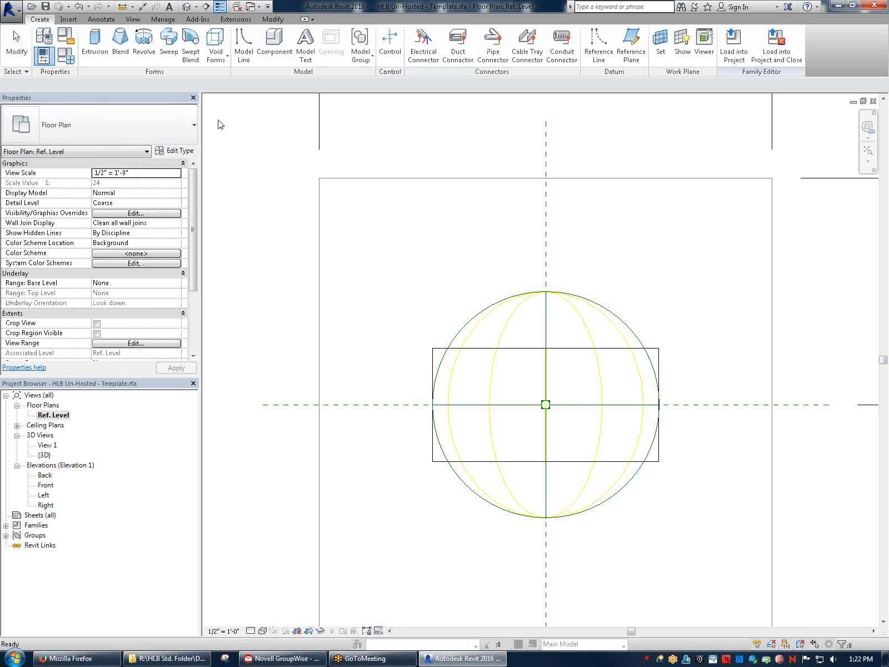
{"action": "left_click", "coordinate": [223, 59]}
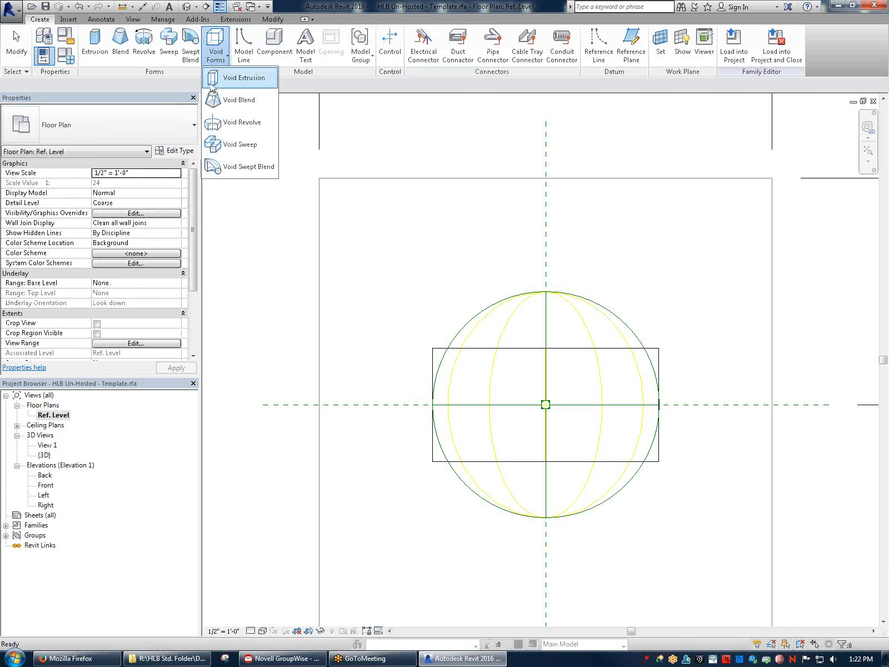
{"action": "left_click", "coordinate": [254, 83]}
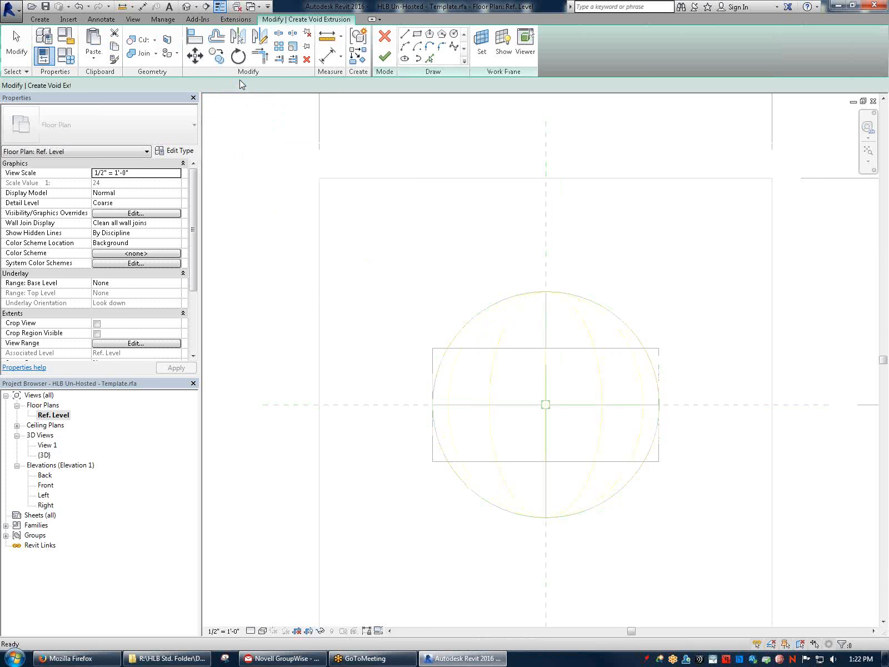
{"action": "left_click", "coordinate": [421, 33]}
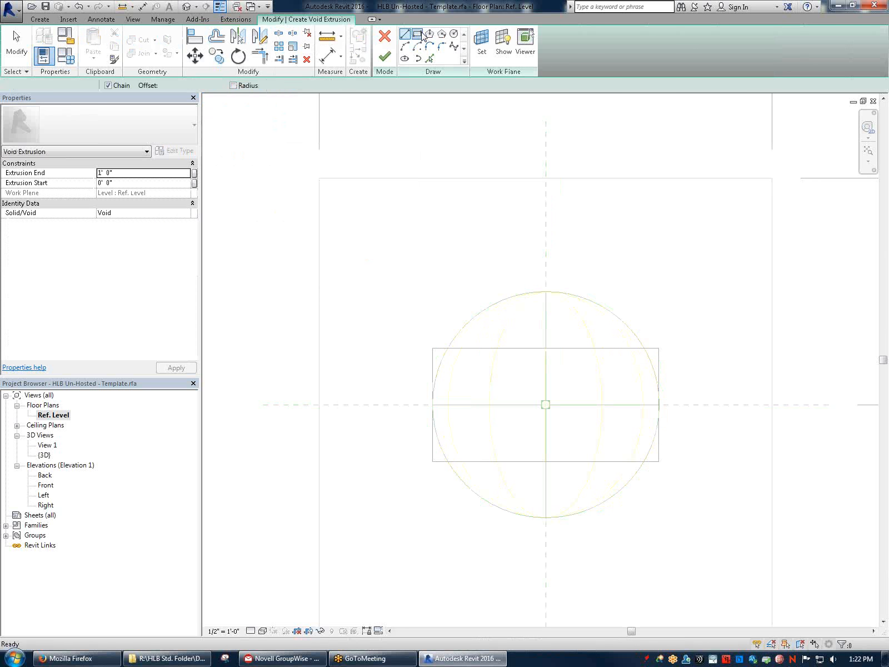
{"action": "scroll", "coordinate": [485, 406], "scroll_direction": "up", "scroll_amount": 1}
{"action": "left_click", "coordinate": [440, 349]}
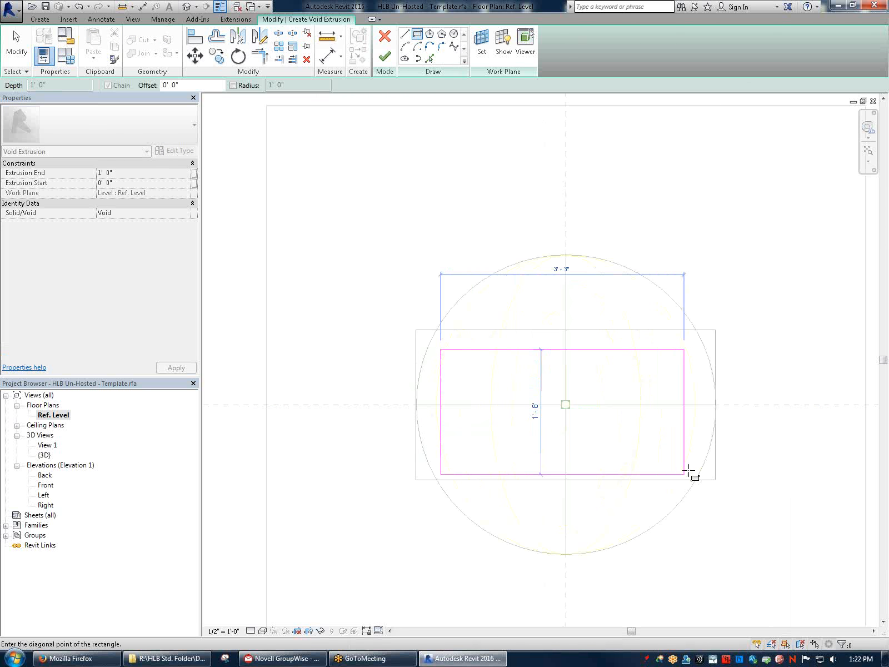
{"action": "left_click", "coordinate": [697, 449]}
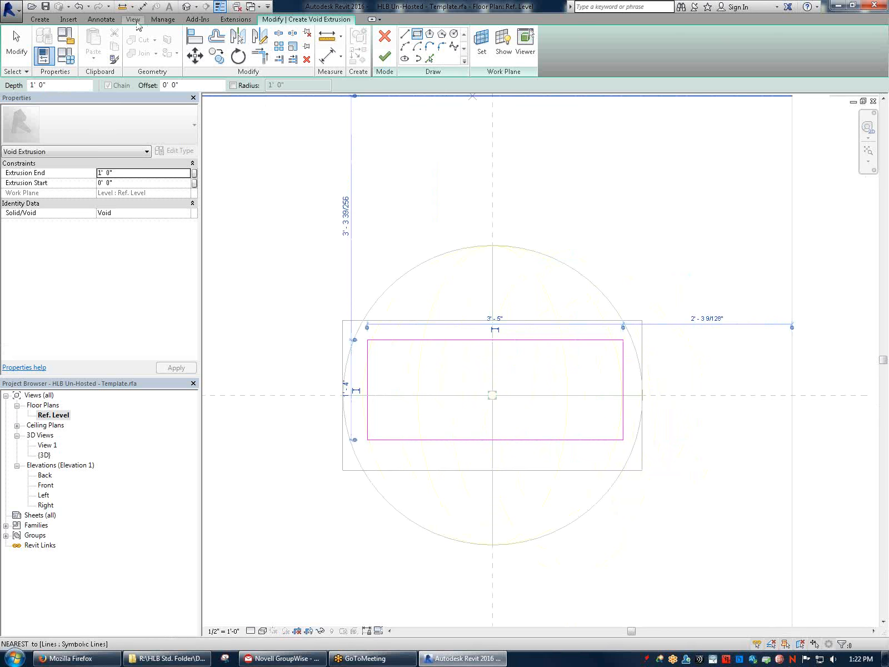
Place aligned dimensions from the void rectangle's top and right edges to the matching housing edges
{"action": "left_click", "coordinate": [101, 19]}
{"action": "left_click", "coordinate": [46, 40]}
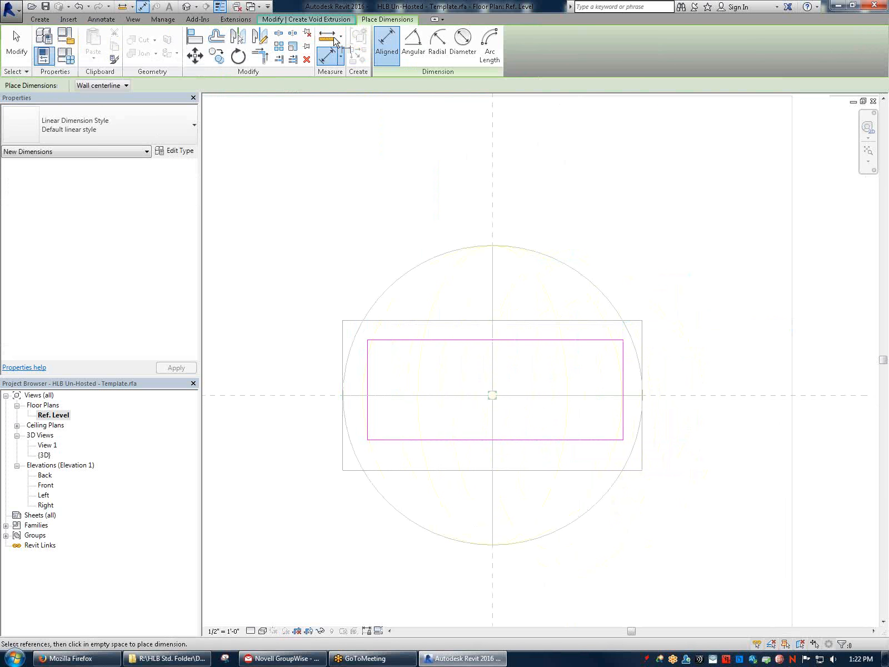
{"action": "left_click", "coordinate": [448, 341]}
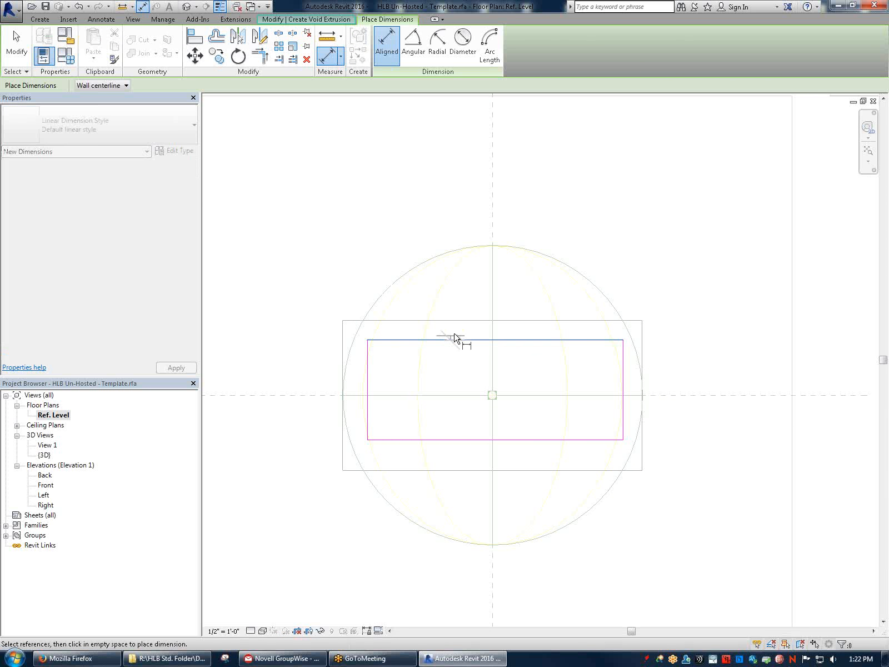
{"action": "left_click", "coordinate": [554, 323]}
{"action": "left_click", "coordinate": [770, 333]}
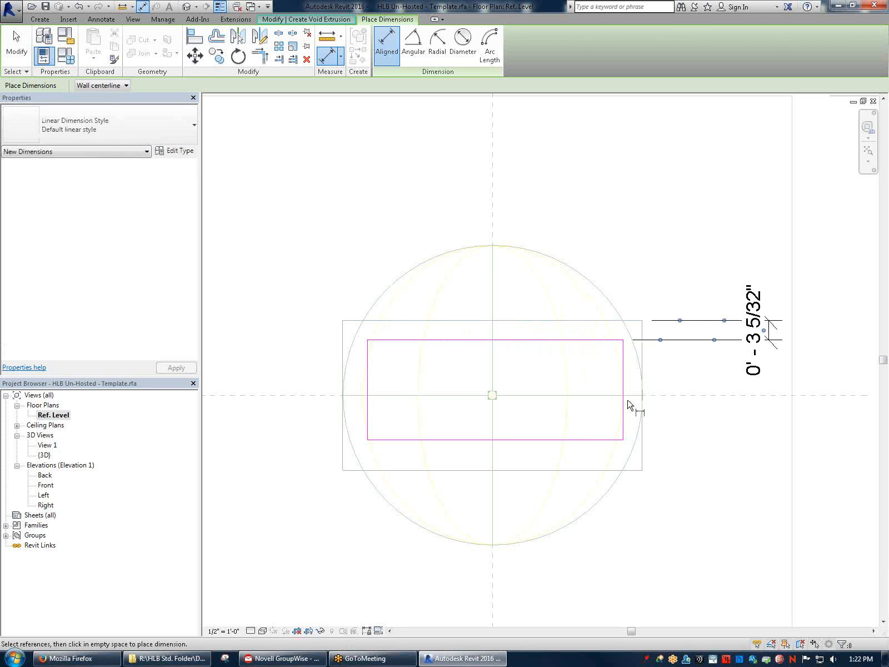
{"action": "left_click", "coordinate": [621, 411]}
{"action": "left_click", "coordinate": [642, 444]}
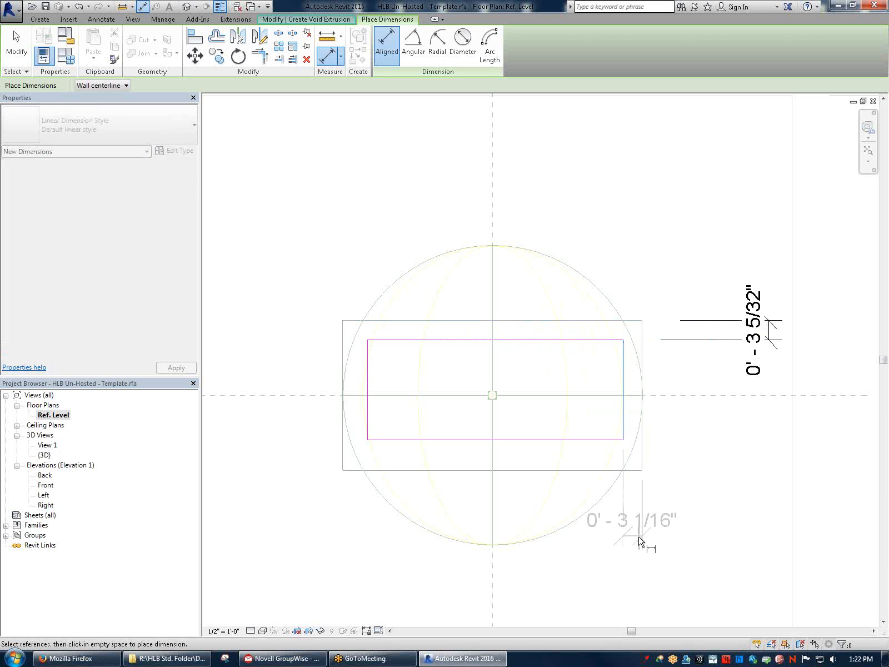
{"action": "left_click", "coordinate": [633, 549]}
Place aligned dimensions from the void rectangle's bottom and left edges to the matching housing edges, and end dimensioning
{"action": "left_click", "coordinate": [585, 439]}
{"action": "left_click", "coordinate": [577, 470]}
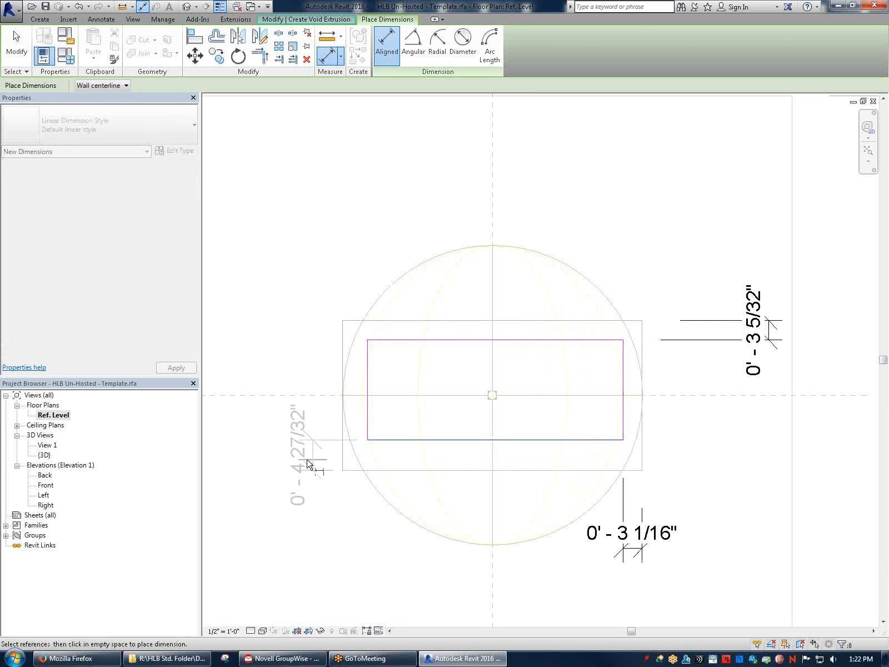
{"action": "left_click", "coordinate": [276, 454]}
{"action": "left_click", "coordinate": [367, 425]}
{"action": "left_click", "coordinate": [343, 427]}
{"action": "left_click", "coordinate": [364, 259]}
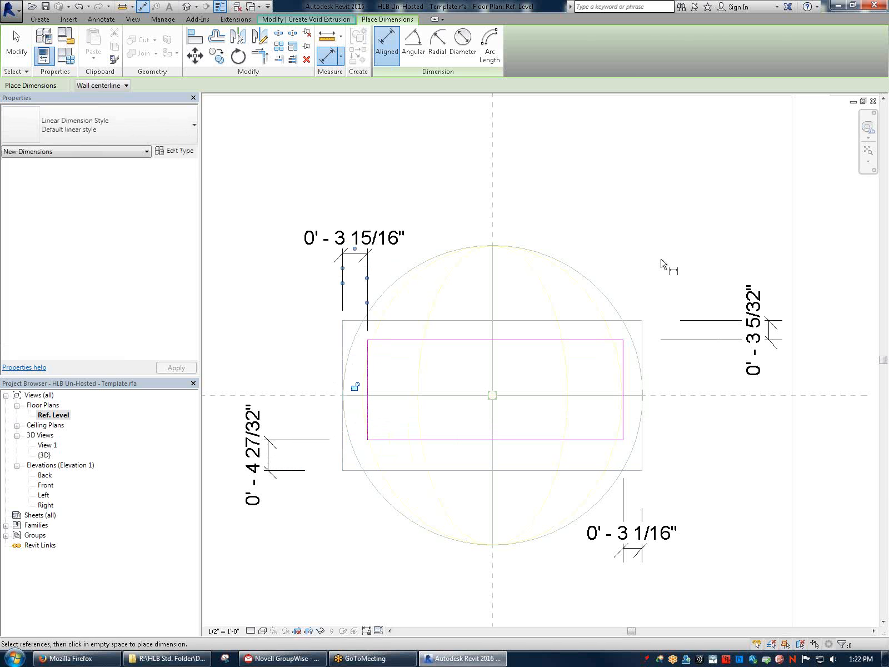
{"action": "key", "text": "Escape"}
{"action": "key", "text": "Escape"}
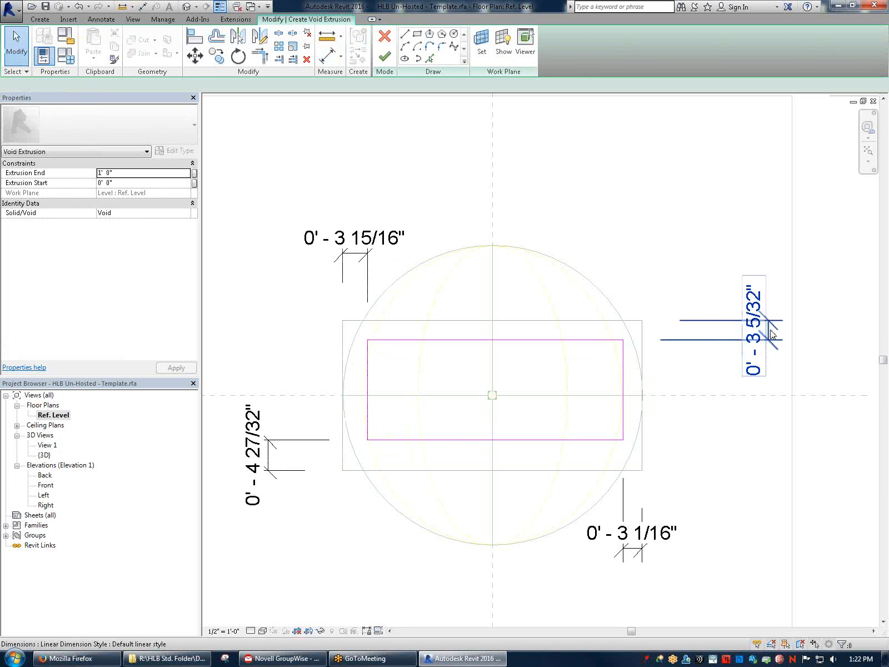
Label all four void offset dimensions with the Luminaire Tirm Width parameter
{"action": "left_click", "coordinate": [762, 338]}
{"action": "left_click", "coordinate": [661, 539], "text": "ctrl"}
{"action": "left_click", "coordinate": [356, 239], "text": "ctrl"}
{"action": "left_click", "coordinate": [293, 447], "text": "ctrl"}
{"action": "left_click", "coordinate": [242, 85]}
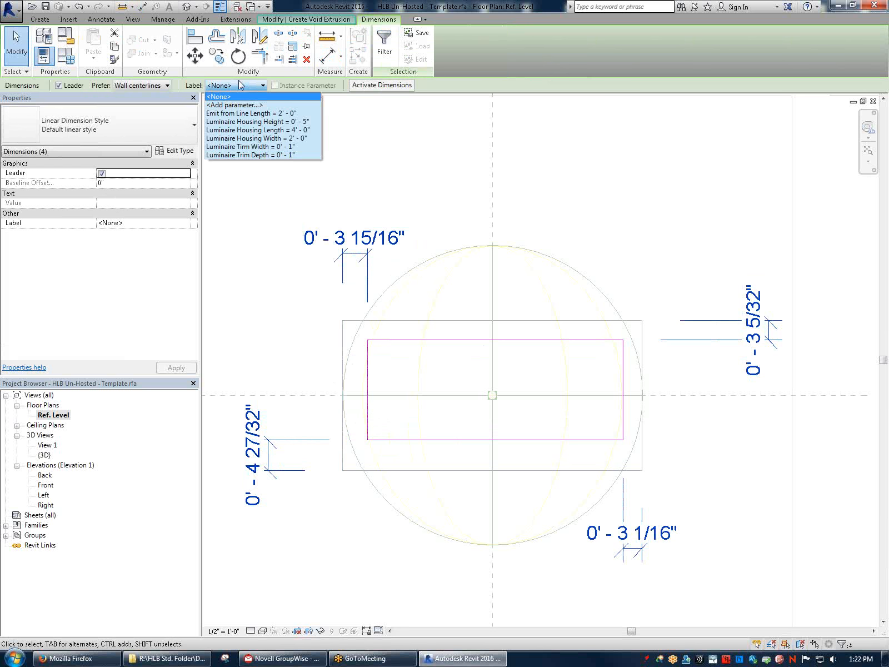
{"action": "left_click", "coordinate": [267, 148]}
{"action": "left_click", "coordinate": [571, 164]}
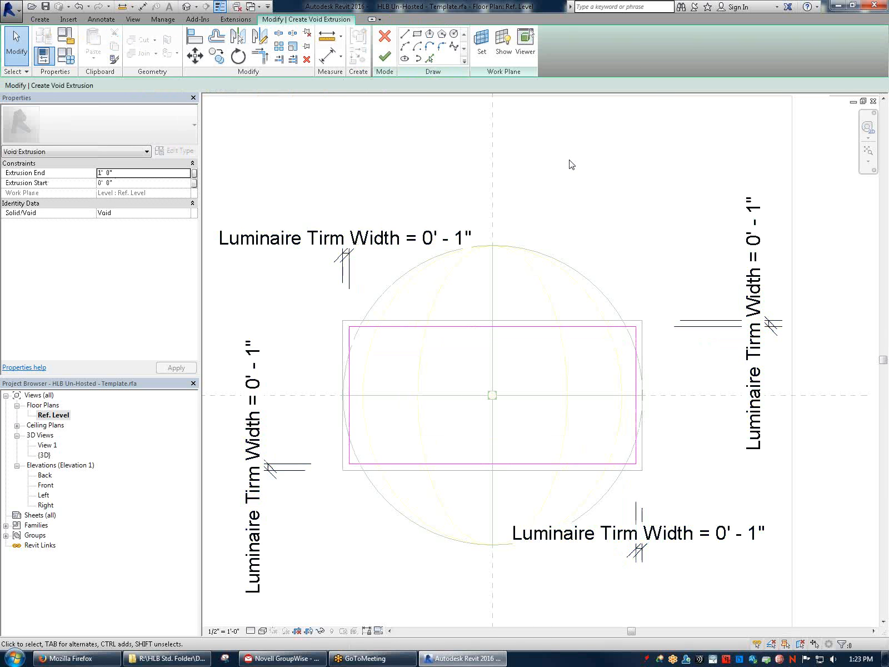
Finish the void extrusion sketch in the Ref. Level plan
{"action": "left_click", "coordinate": [384, 56]}
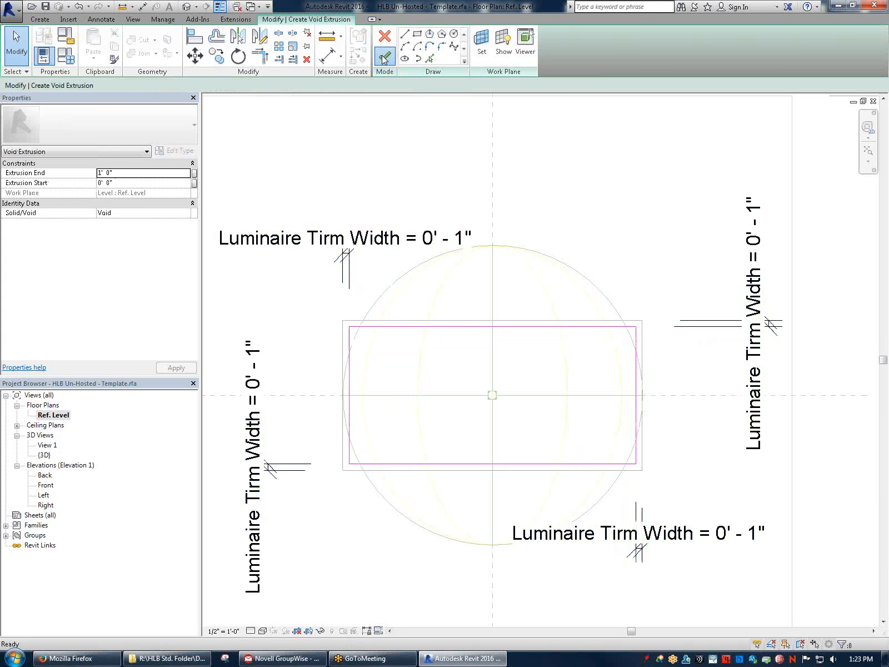
{"action": "left_click", "coordinate": [591, 208]}
{"action": "scroll", "coordinate": [684, 462], "scroll_direction": "down", "scroll_amount": 2}
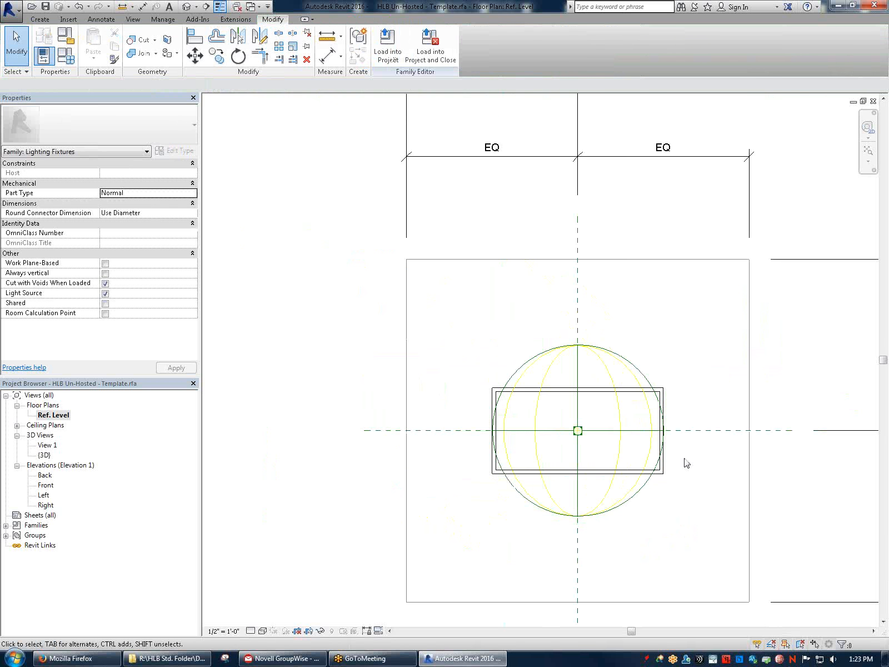
{"action": "scroll", "coordinate": [717, 447], "scroll_direction": "up", "scroll_amount": 1}
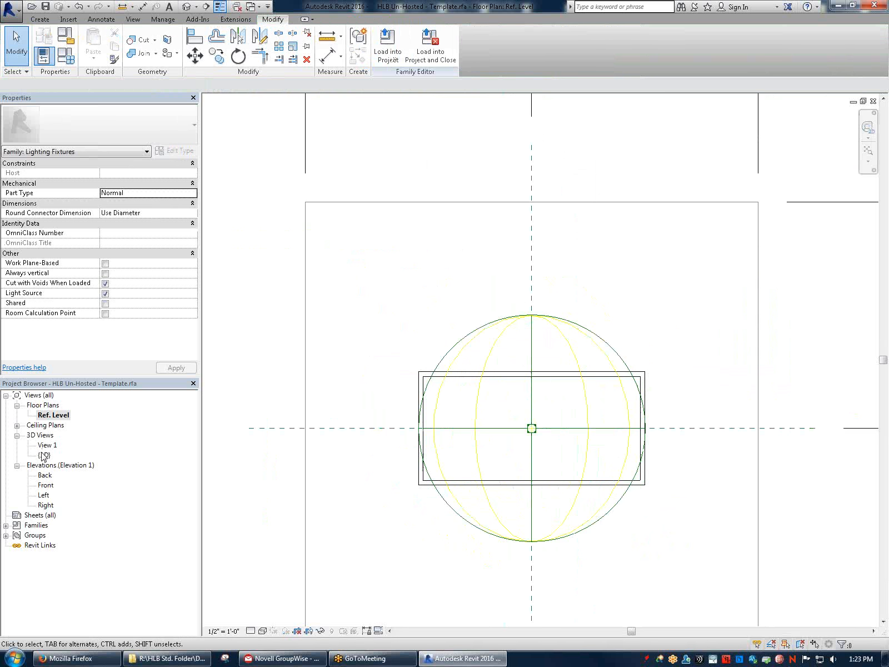
In the Front elevation, stretch the void inside the housing, from about 15/32" below to about 3 7/16" above the Ref. Level
{"action": "double_click", "coordinate": [45, 485]}
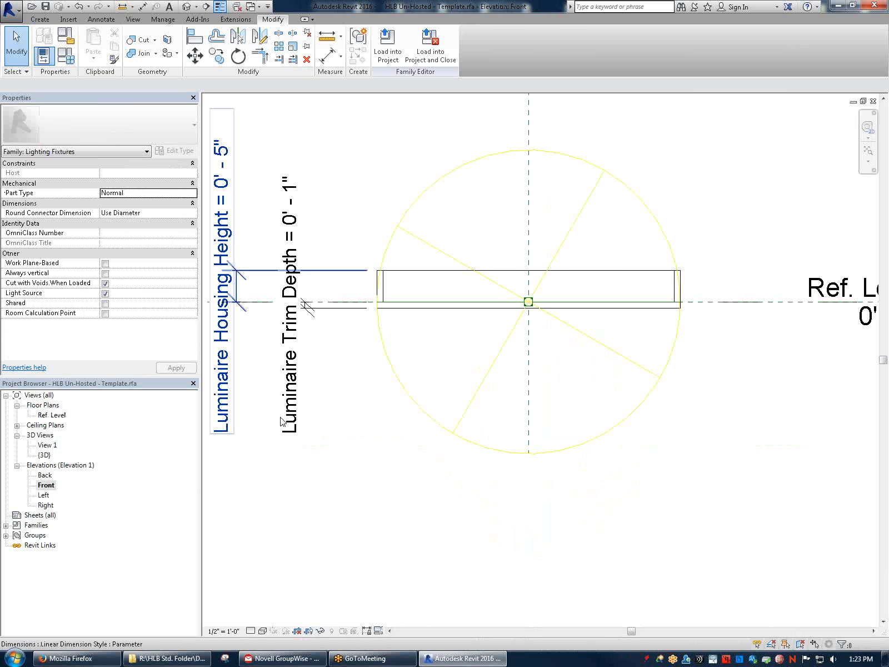
{"action": "left_click", "coordinate": [384, 294]}
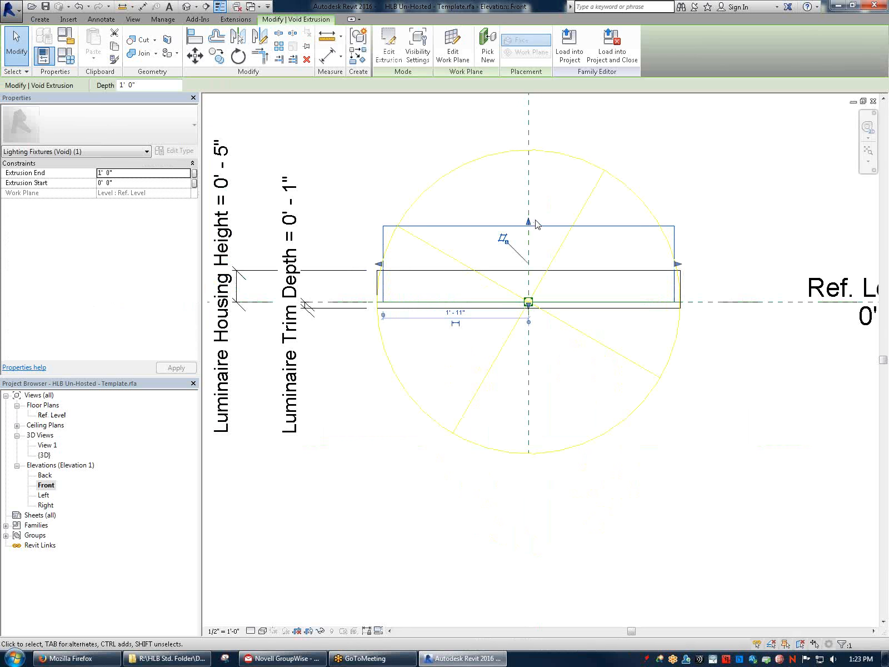
{"action": "scroll", "coordinate": [628, 278], "scroll_direction": "up", "scroll_amount": 2}
{"action": "middle_click_drag", "start_coordinate": [497, 289], "coordinate": [613, 343]}
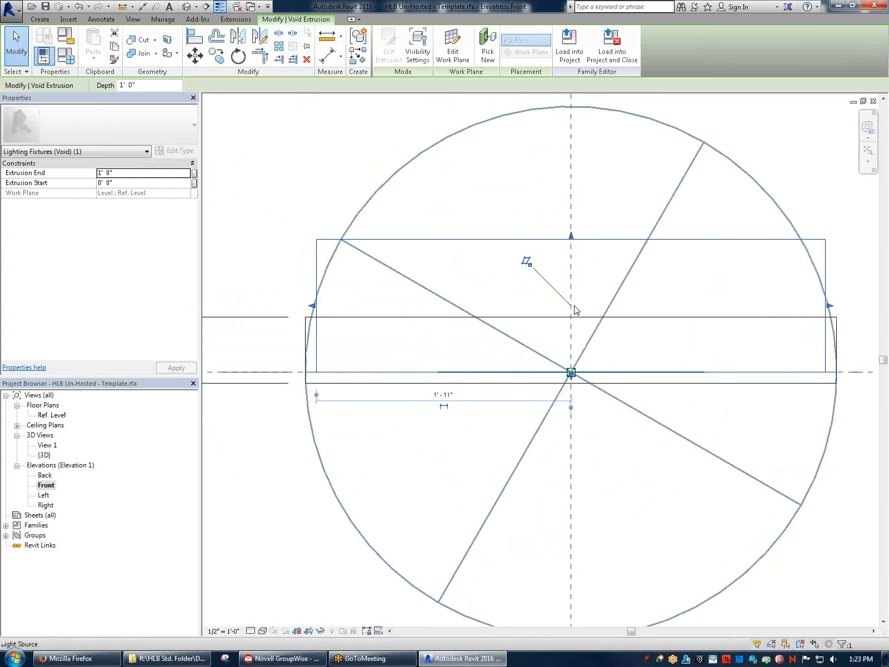
{"action": "left_click_drag", "start_coordinate": [572, 236], "coordinate": [571, 377]}
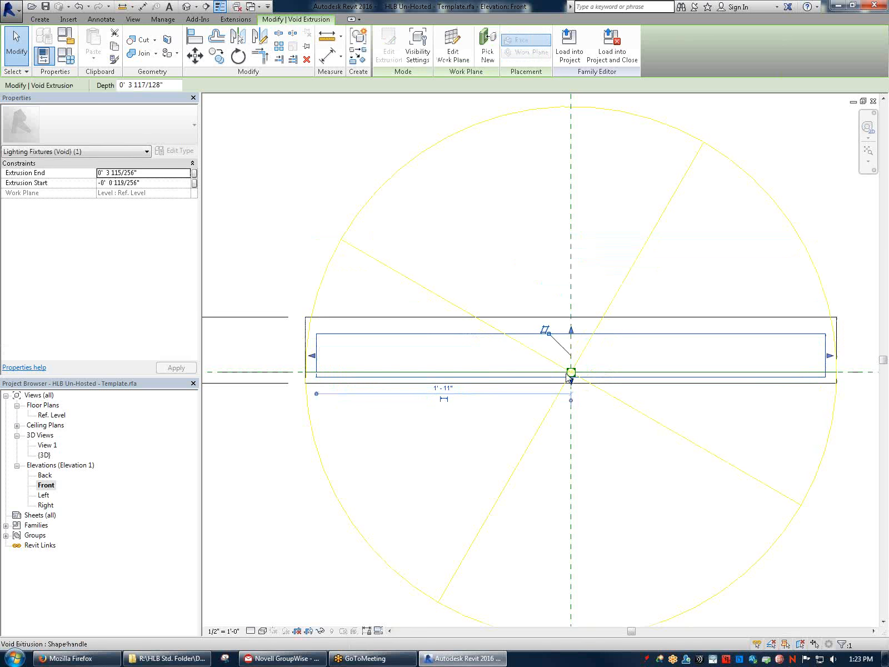
{"action": "scroll", "coordinate": [553, 296], "scroll_direction": "down", "scroll_amount": 2}
{"action": "left_click", "coordinate": [730, 280]}
Place an aligned dimension between the void's top edge and the housing's top edge in the Front elevation
{"action": "scroll", "coordinate": [725, 312], "scroll_direction": "up", "scroll_amount": 3}
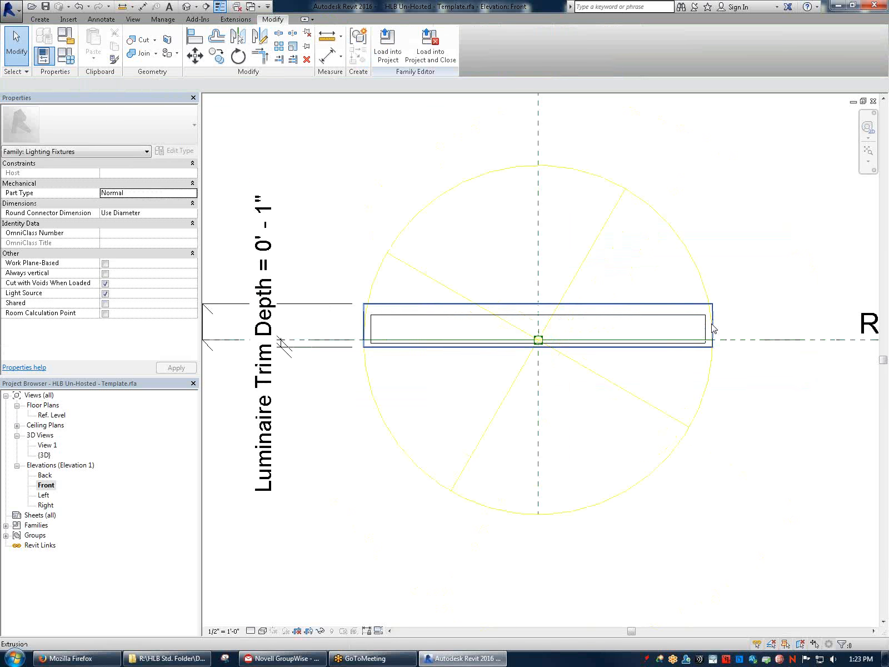
{"action": "middle_click_drag", "start_coordinate": [247, 187], "coordinate": [447, 224]}
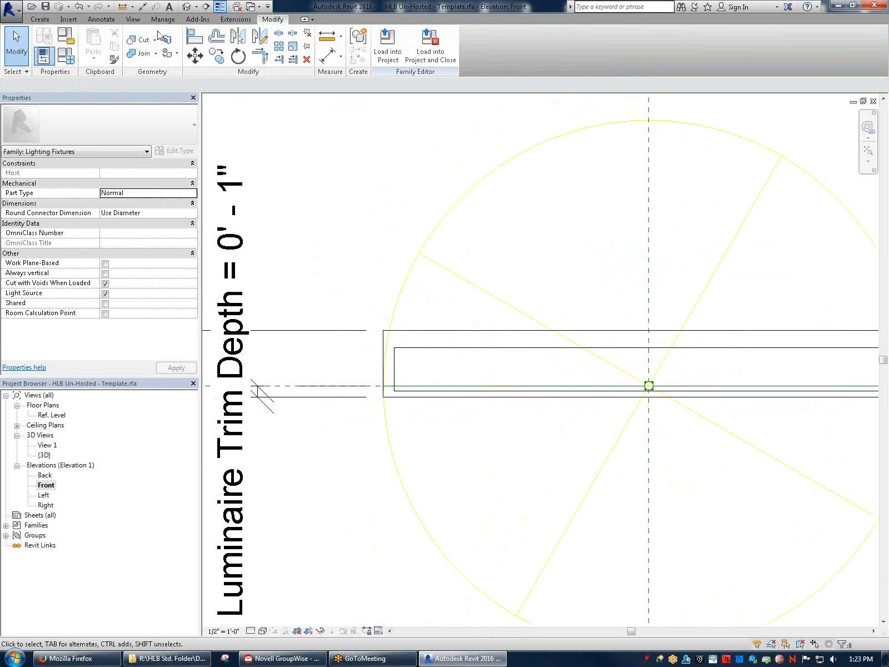
{"action": "left_click", "coordinate": [98, 20]}
{"action": "left_click", "coordinate": [46, 41]}
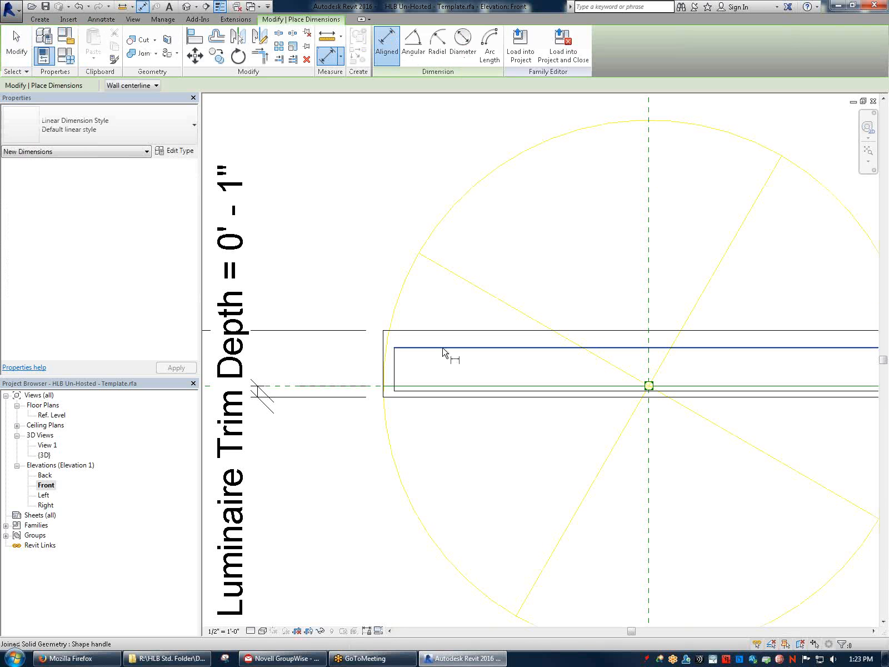
{"action": "scroll", "coordinate": [444, 351], "scroll_direction": "down", "scroll_amount": 2}
{"action": "scroll", "coordinate": [702, 350], "scroll_direction": "up", "scroll_amount": 2}
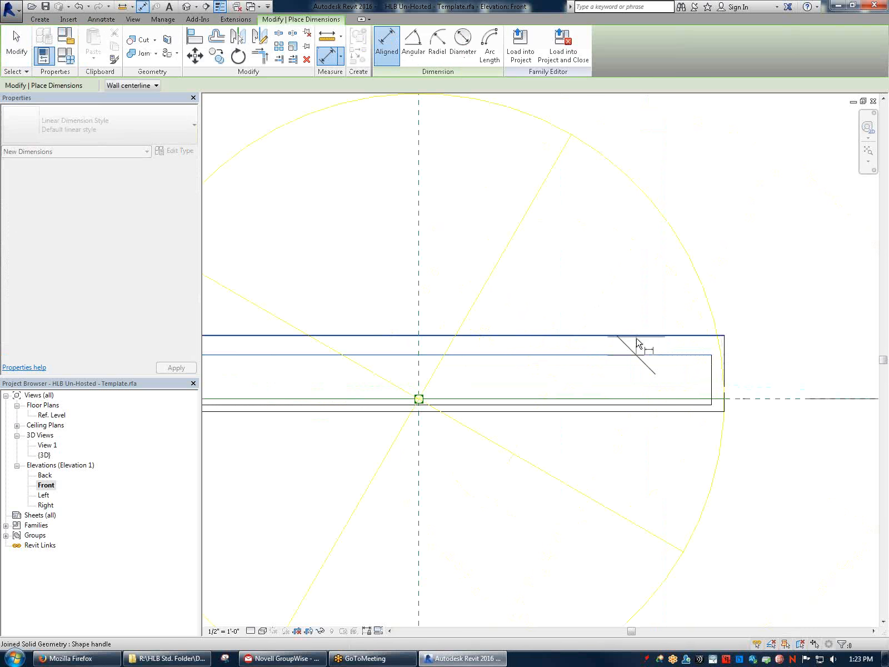
{"action": "left_click", "coordinate": [638, 336]}
{"action": "middle_click_drag", "start_coordinate": [702, 351], "coordinate": [422, 362]}
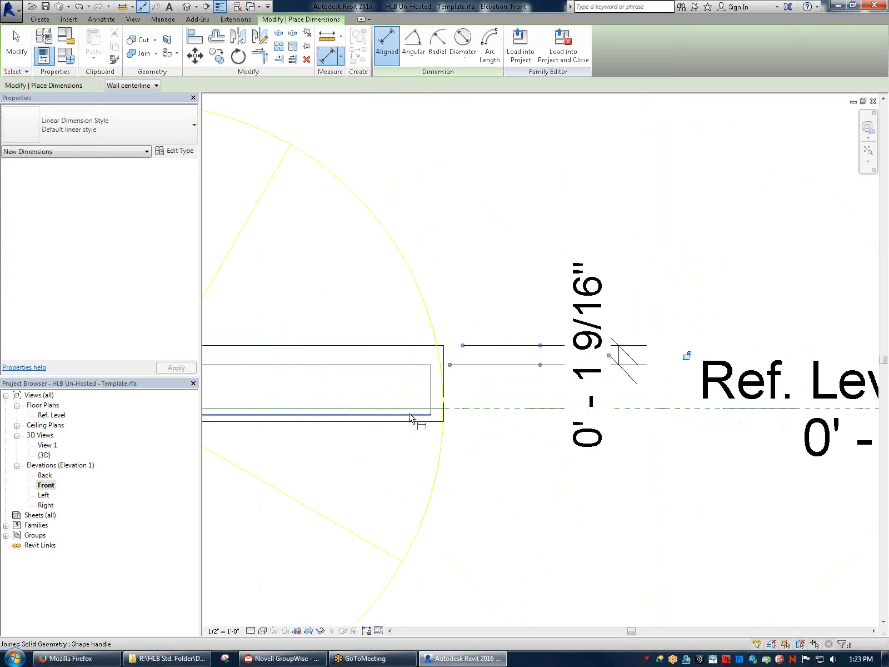
Place an aligned dimension between the void's bottom edge and the horizontal reference at the Ref. Level, and end dimensioning
{"action": "scroll", "coordinate": [419, 414], "scroll_direction": "up", "scroll_amount": 2}
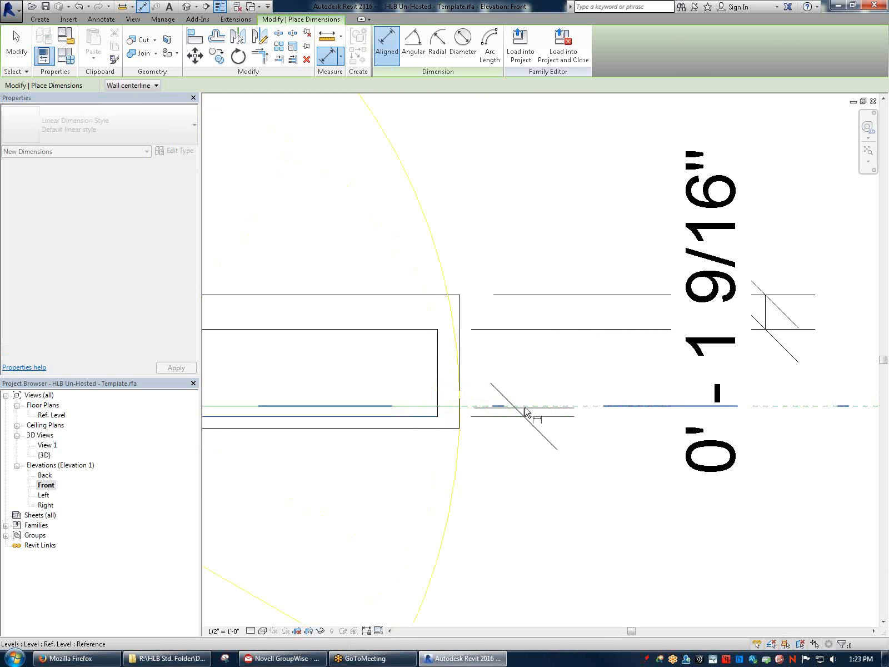
{"action": "left_click", "coordinate": [527, 411]}
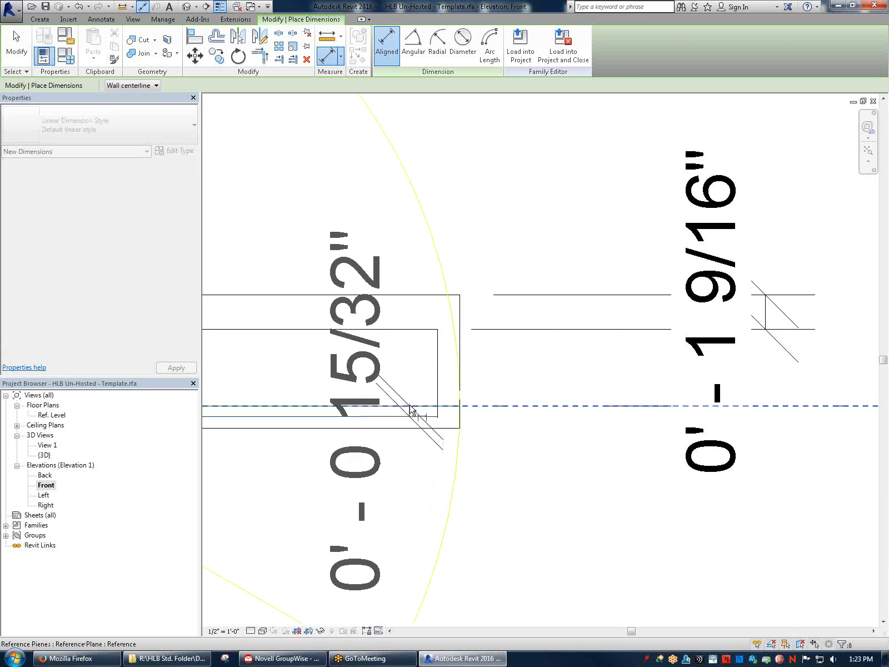
{"action": "left_click", "coordinate": [575, 418]}
{"action": "key", "text": "Escape"}
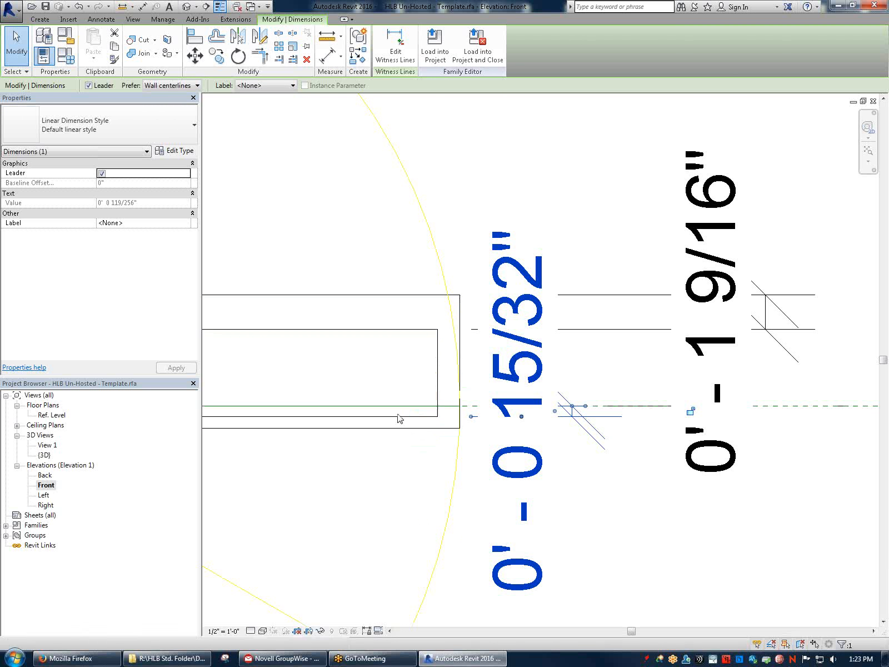
Label the dimension at the void's bottom edge with the Luminaire Trim Depth parameter
{"action": "left_click", "coordinate": [248, 87]}
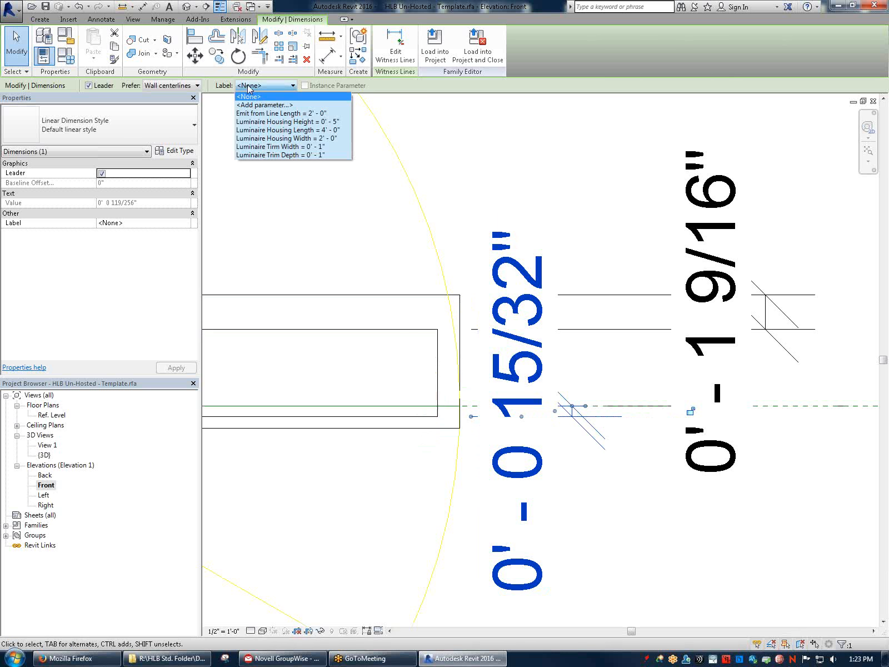
{"action": "left_click", "coordinate": [310, 159]}
{"action": "left_click", "coordinate": [368, 202]}
{"action": "scroll", "coordinate": [627, 338], "scroll_direction": "down", "scroll_amount": 2}
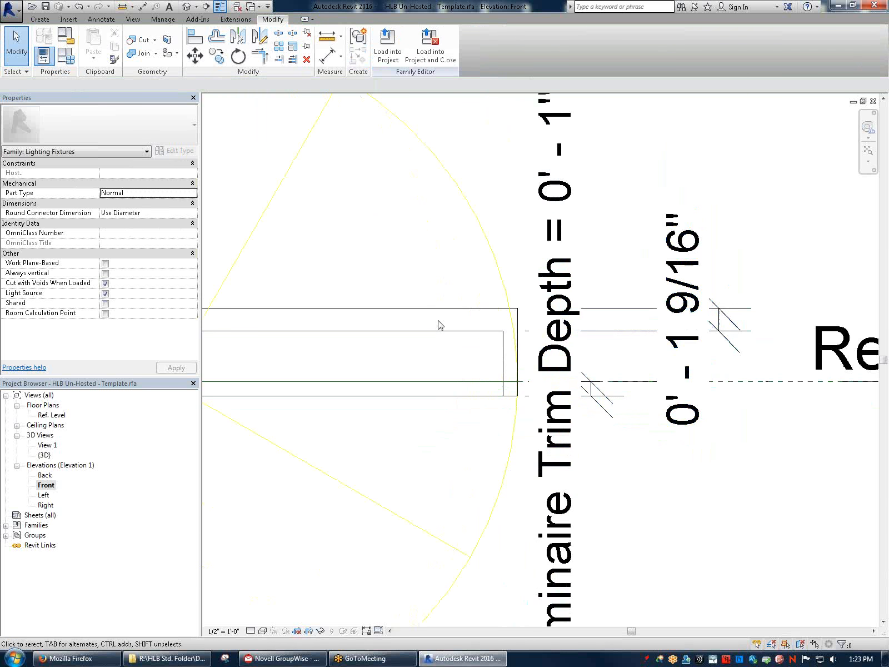
Examine the void's top offset and the labelled dimensions on both sides of the housing in the Front elevation
{"action": "middle_click_drag", "start_coordinate": [444, 341], "coordinate": [633, 347]}
{"action": "middle_click_drag", "start_coordinate": [451, 318], "coordinate": [672, 313]}
{"action": "scroll", "coordinate": [672, 311], "scroll_direction": "down", "scroll_amount": 1}
{"action": "middle_click_drag", "start_coordinate": [799, 302], "coordinate": [589, 354]}
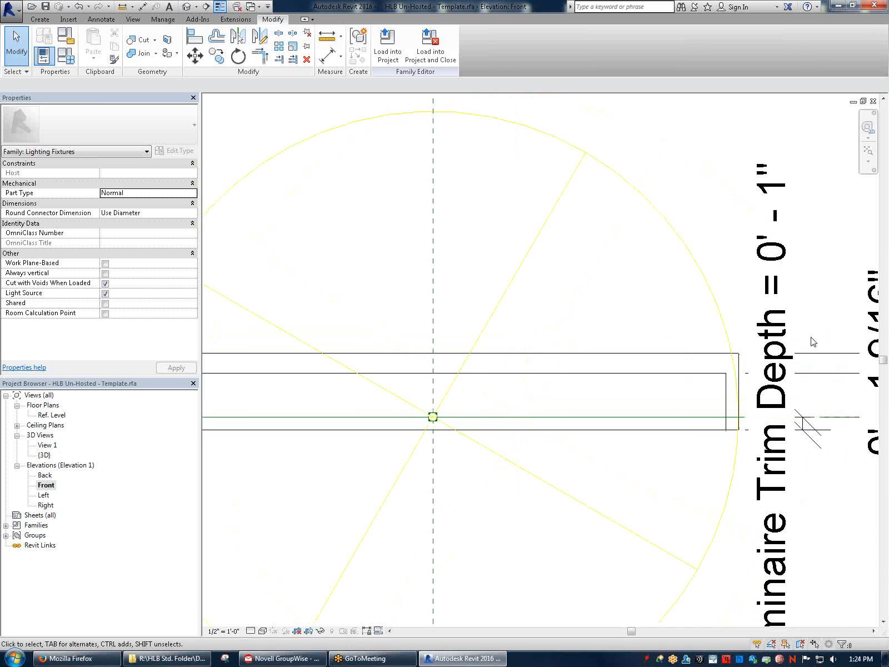
{"action": "scroll", "coordinate": [695, 314], "scroll_direction": "down", "scroll_amount": 2}
{"action": "middle_click_drag", "start_coordinate": [689, 324], "coordinate": [498, 342]}
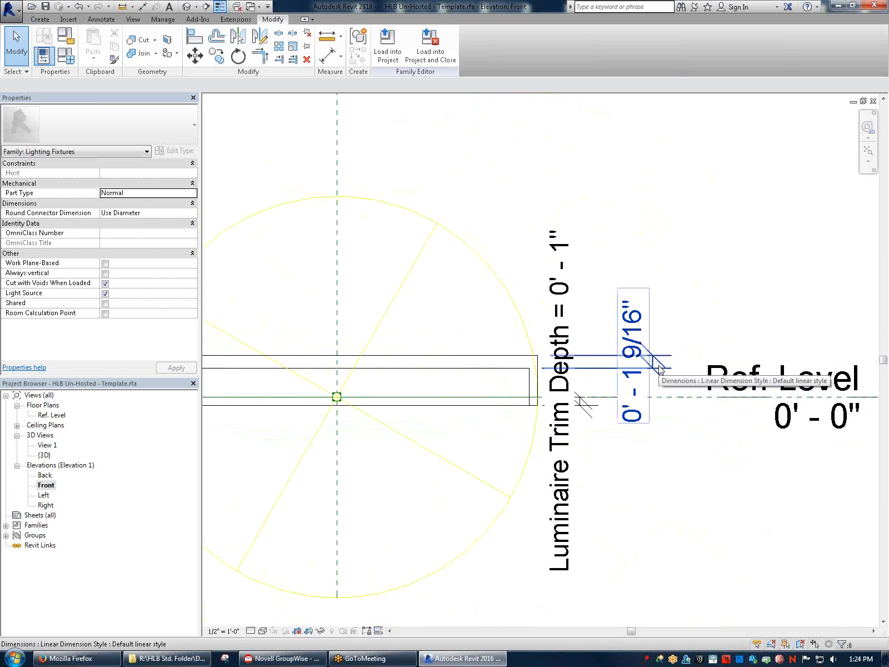
{"action": "scroll", "coordinate": [496, 377], "scroll_direction": "up", "scroll_amount": 1}
{"action": "middle_click_drag", "start_coordinate": [496, 378], "coordinate": [696, 343]}
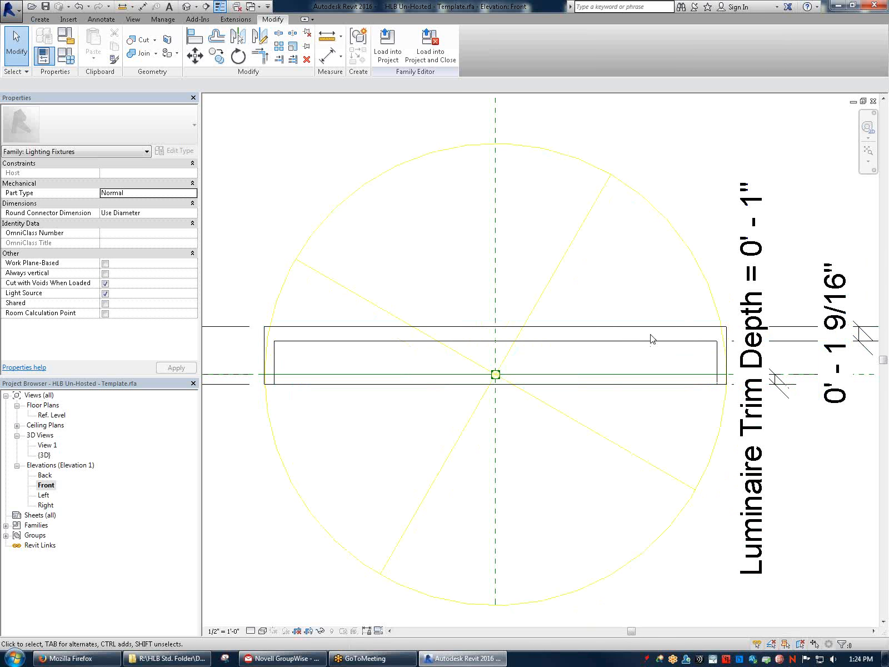
{"action": "scroll", "coordinate": [669, 389], "scroll_direction": "up", "scroll_amount": 1}
{"action": "middle_click_drag", "start_coordinate": [748, 322], "coordinate": [544, 333]}
{"action": "middle_click_drag", "start_coordinate": [504, 364], "coordinate": [644, 356]}
{"action": "left_click", "coordinate": [824, 329]}
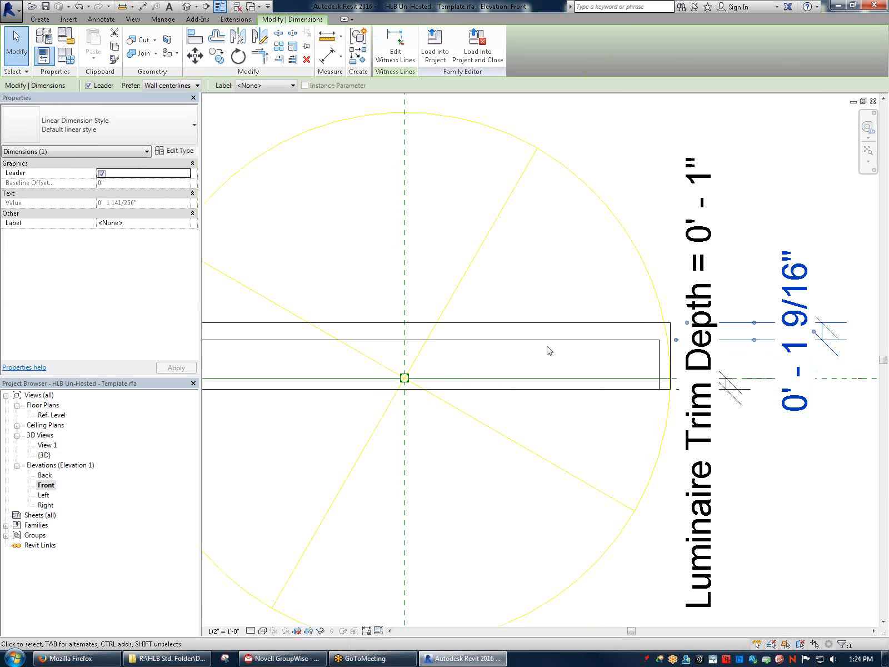
{"action": "left_click", "coordinate": [587, 264]}
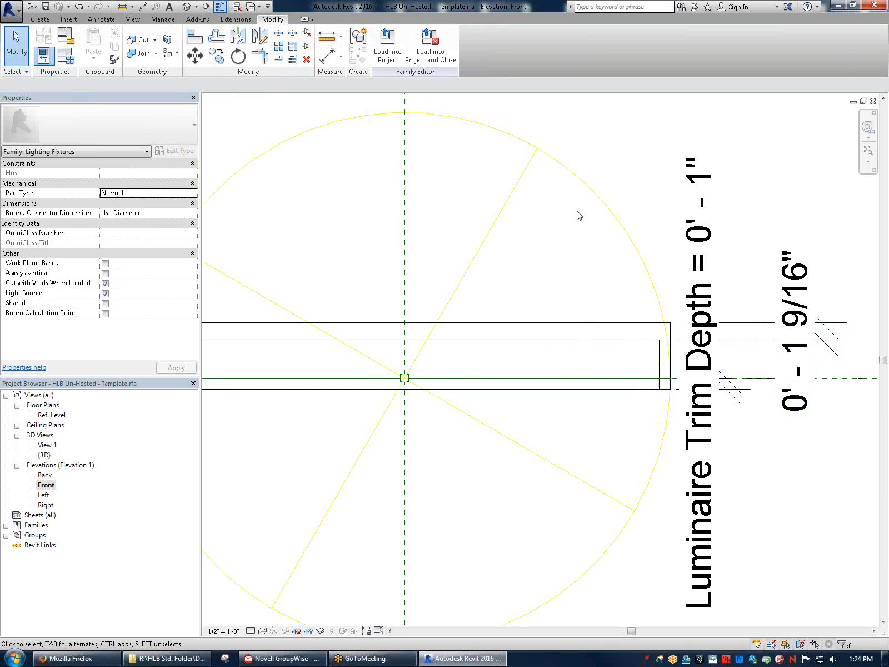
{"action": "middle_click_drag", "start_coordinate": [469, 319], "coordinate": [656, 291]}
{"action": "middle_click_drag", "start_coordinate": [822, 315], "coordinate": [822, 288]}
{"action": "scroll", "coordinate": [385, 279], "scroll_direction": "down", "scroll_amount": 1}
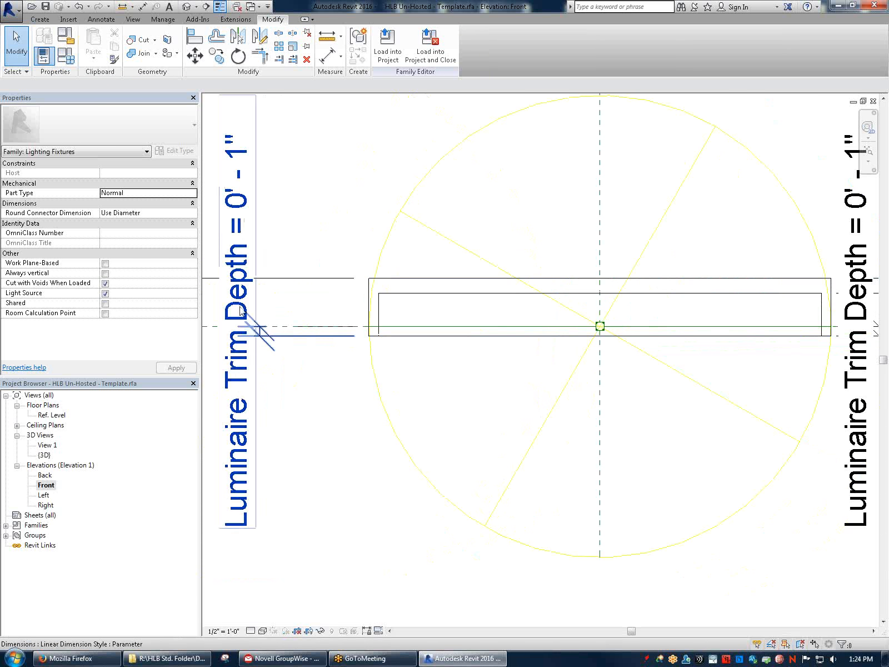
{"action": "middle_click_drag", "start_coordinate": [257, 225], "coordinate": [445, 268]}
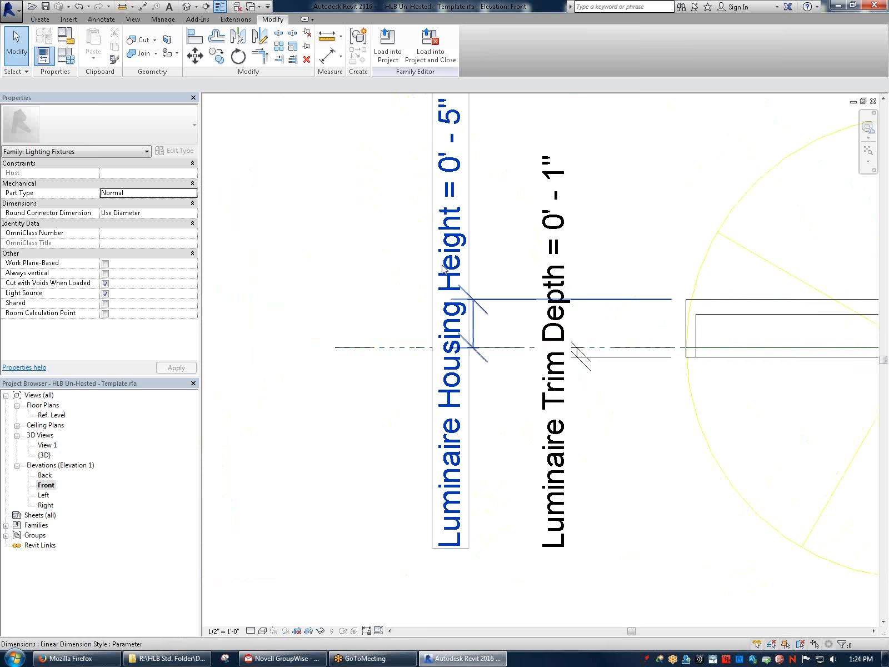
{"action": "scroll", "coordinate": [443, 270], "scroll_direction": "down", "scroll_amount": 2}
{"action": "middle_click_drag", "start_coordinate": [707, 324], "coordinate": [357, 324]}
{"action": "scroll", "coordinate": [686, 307], "scroll_direction": "up", "scroll_amount": 1}
Label the dimension between the void's top edge and the housing's top edge with the Luminaire Trim Depth parameter
{"action": "left_click", "coordinate": [703, 305]}
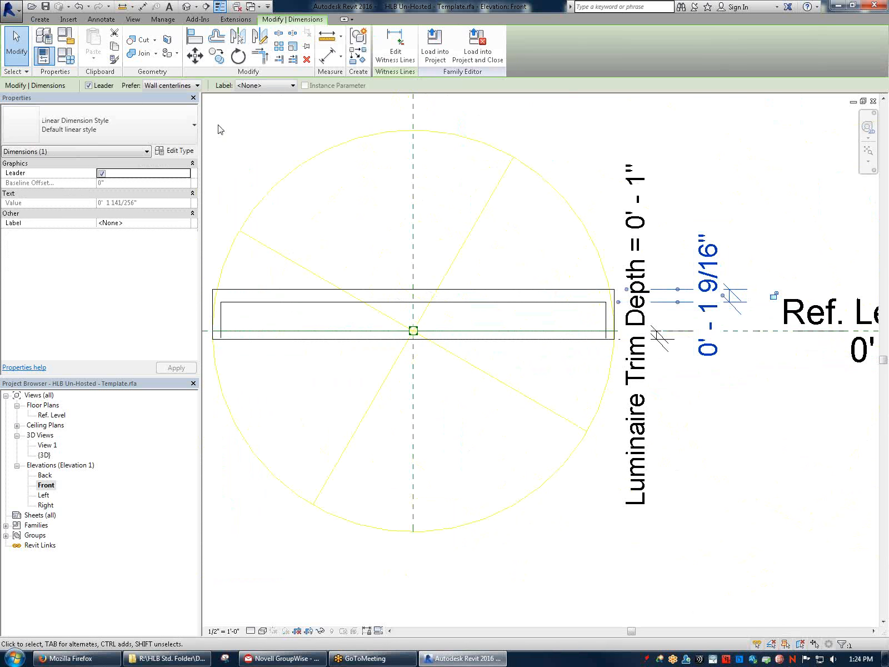
{"action": "left_click", "coordinate": [260, 86]}
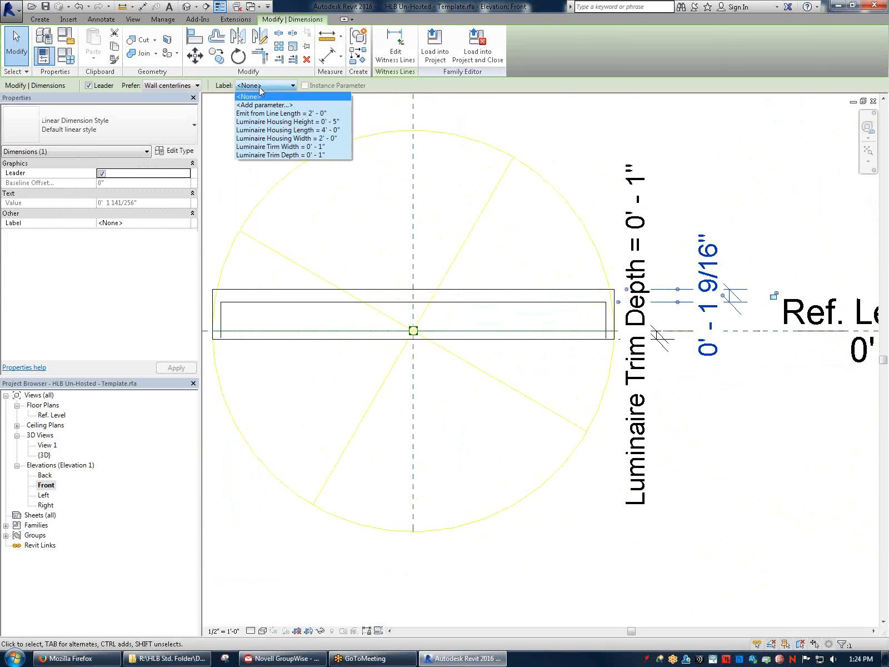
{"action": "left_click", "coordinate": [300, 156]}
{"action": "left_click", "coordinate": [793, 461]}
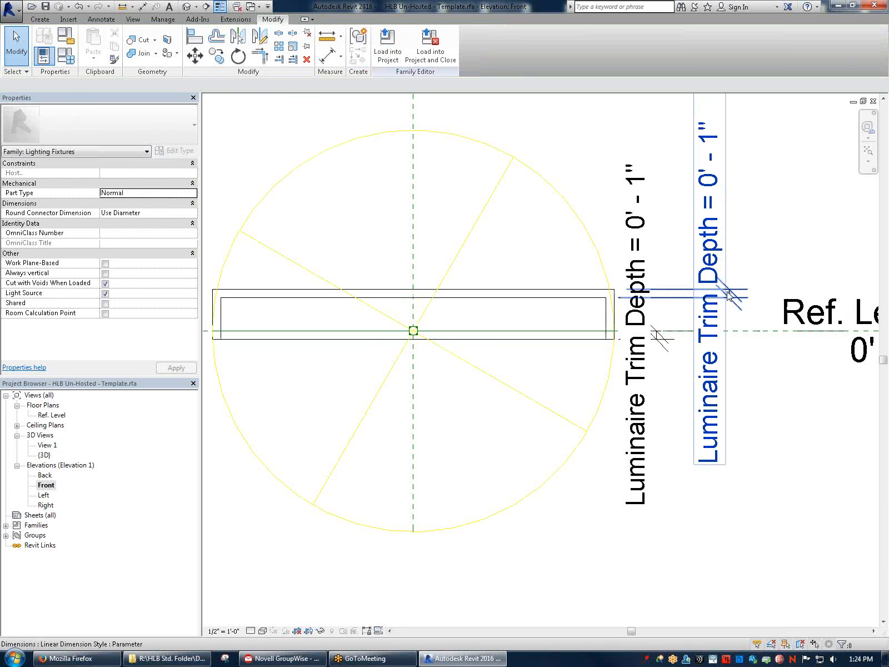
Examine the labelled dimensions in the Front elevation and the hollowed housing from below in the {3D} view
{"action": "scroll", "coordinate": [501, 239], "scroll_direction": "down", "scroll_amount": 2}
{"action": "middle_click_drag", "start_coordinate": [511, 252], "coordinate": [724, 385]}
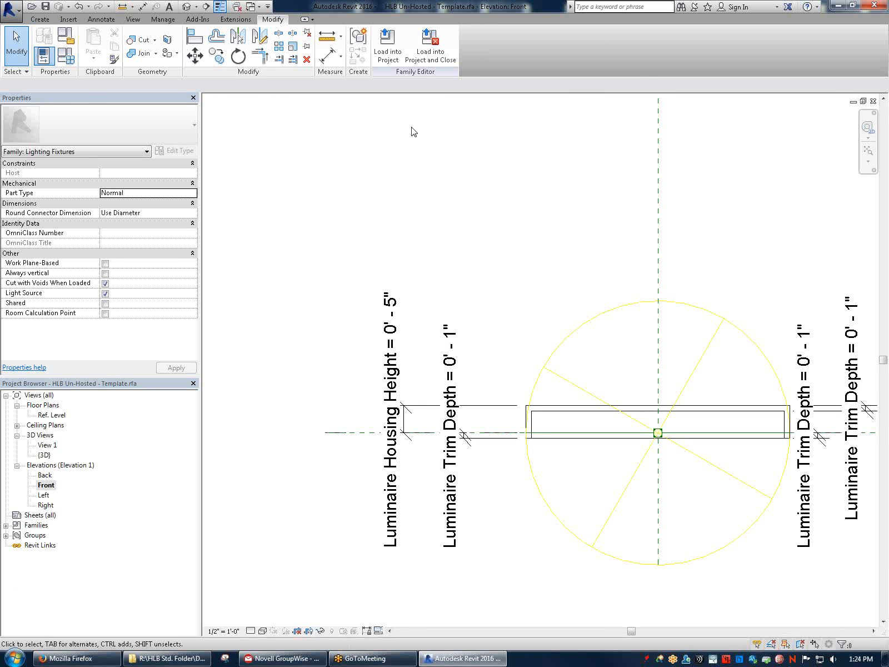
{"action": "middle_click_drag", "start_coordinate": [707, 328], "coordinate": [613, 278]}
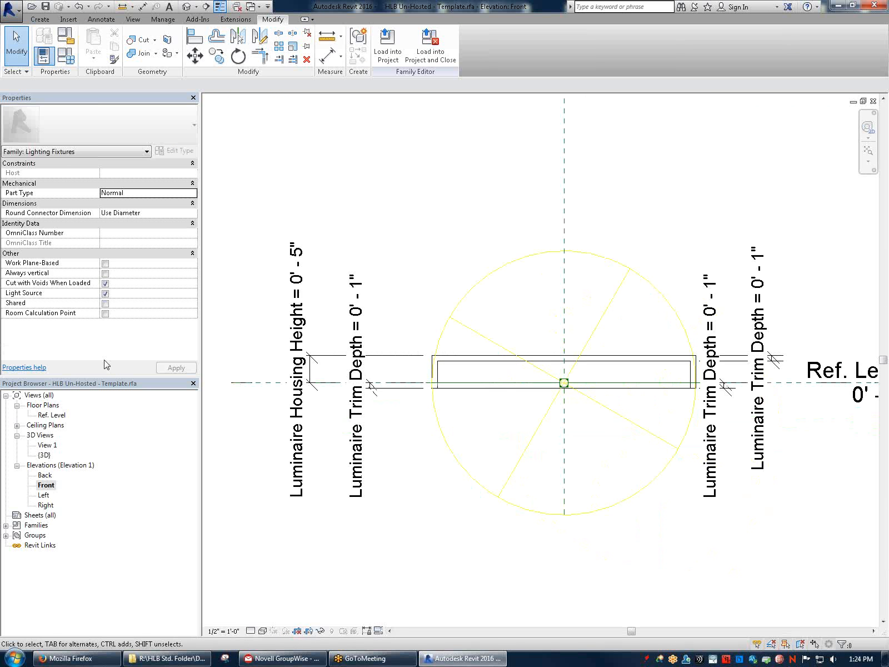
{"action": "double_click", "coordinate": [44, 455]}
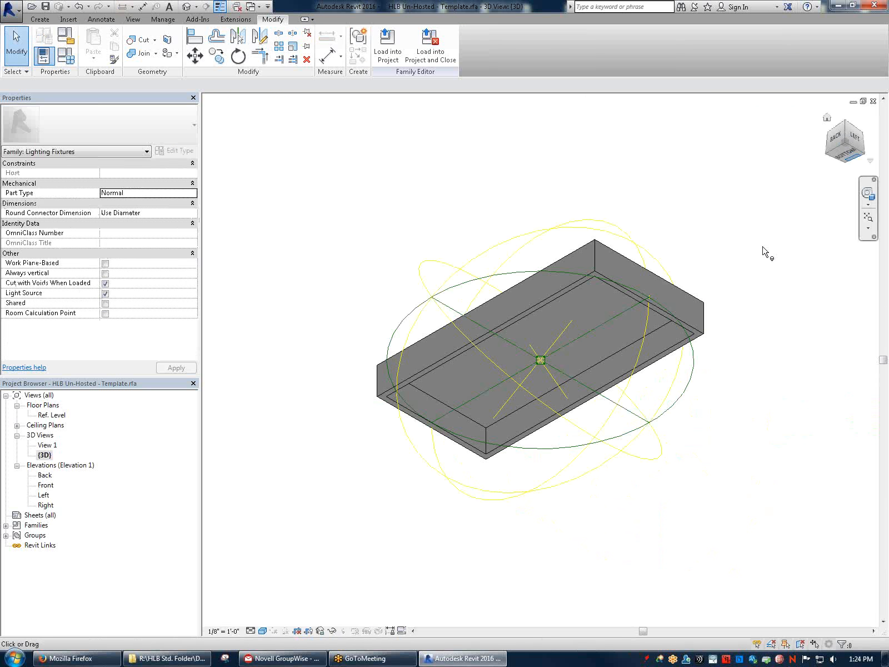
{"action": "left_click_drag", "start_coordinate": [850, 147], "coordinate": [816, 142]}
{"action": "mouse_move", "coordinate": [556, 389]}
{"action": "middle_mouse_down", "text": "shift"}
{"action": "mouse_move", "coordinate": [478, 443]}
{"action": "mouse_move", "coordinate": [423, 424]}
{"action": "mouse_move", "coordinate": [516, 407]}
{"action": "mouse_move", "coordinate": [553, 410]}
{"action": "mouse_move", "coordinate": [555, 444]}
{"action": "mouse_move", "coordinate": [593, 464]}
{"action": "mouse_move", "coordinate": [590, 514]}
{"action": "mouse_move", "coordinate": [650, 506]}
{"action": "mouse_move", "coordinate": [651, 430]}
{"action": "mouse_move", "coordinate": [575, 413]}
{"action": "middle_mouse_up", "text": "shift"}
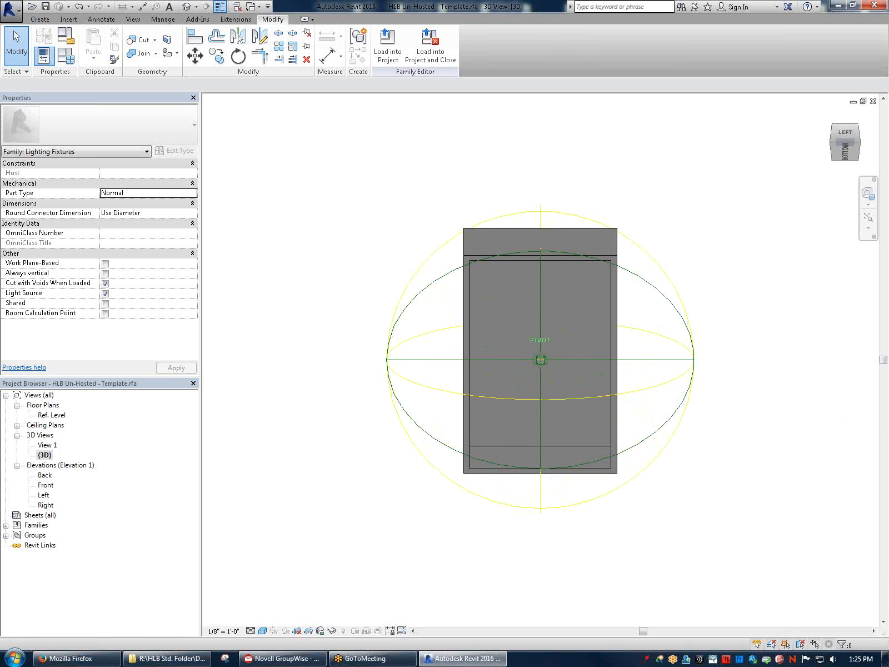
In the Ref. Level plan, sketch a rectangle for a solid extrusion across the void's full length, about 3' 10" by 9 9/32"
{"action": "double_click", "coordinate": [55, 414]}
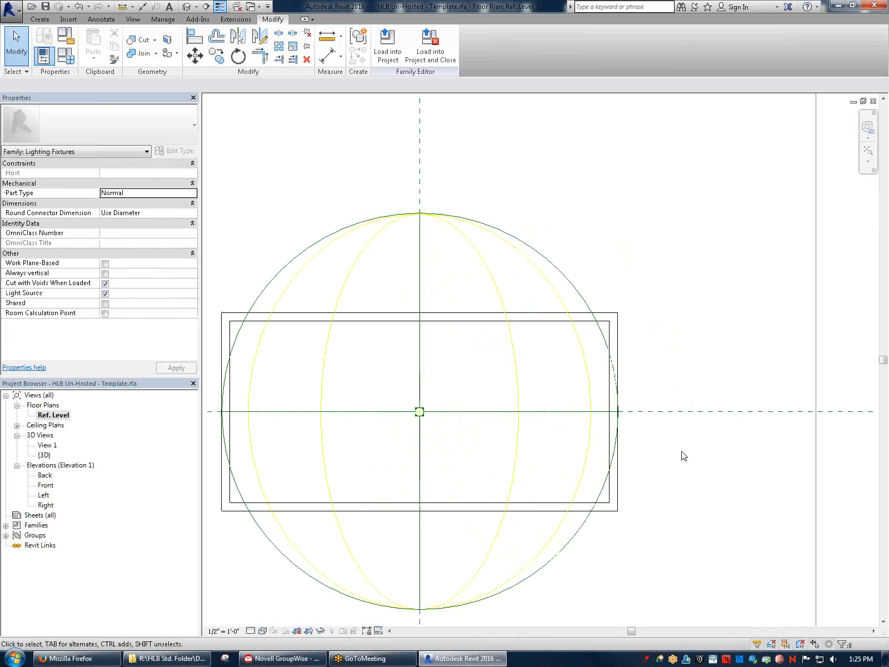
{"action": "scroll", "coordinate": [528, 564], "scroll_direction": "down", "scroll_amount": 2}
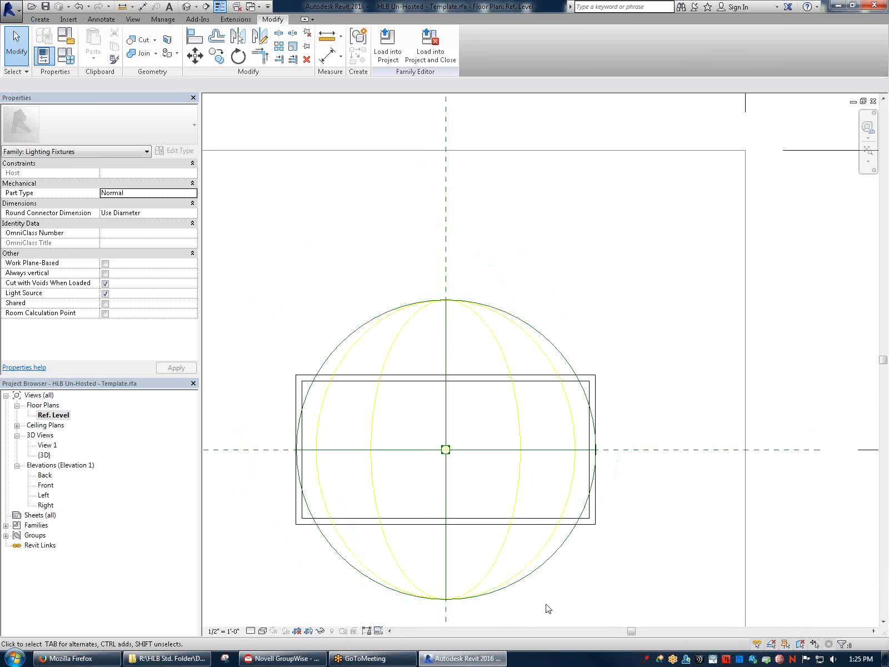
{"action": "middle_click_drag", "start_coordinate": [512, 565], "coordinate": [596, 540]}
{"action": "middle_click_drag", "start_coordinate": [749, 608], "coordinate": [742, 557]}
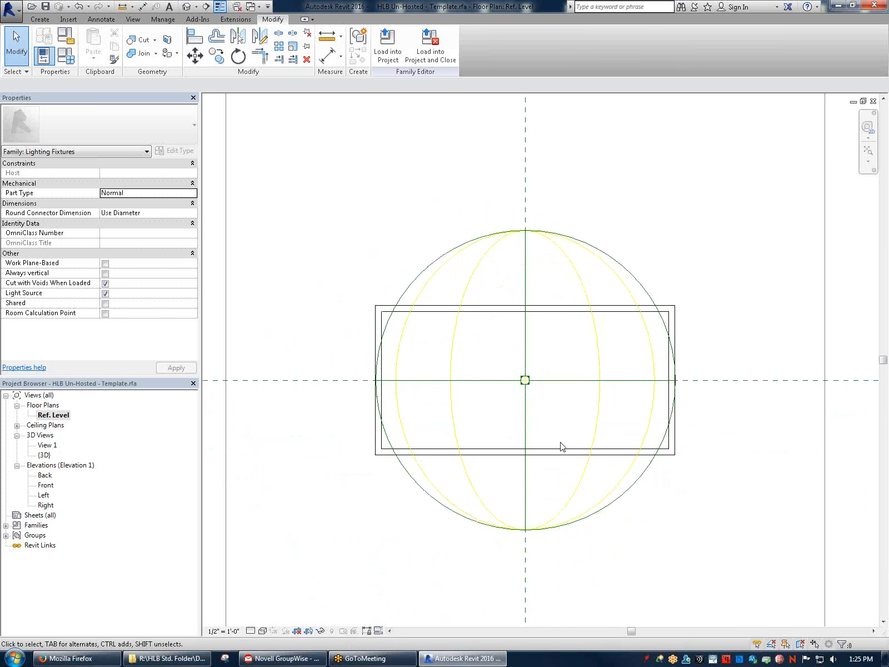
{"action": "scroll", "coordinate": [457, 496], "scroll_direction": "down", "scroll_amount": 1}
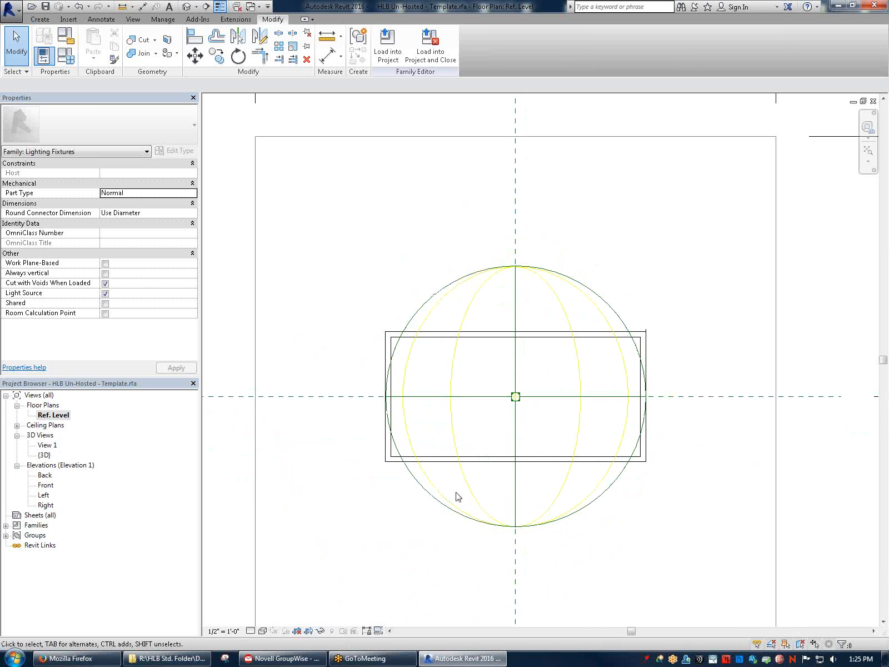
{"action": "left_click", "coordinate": [40, 20]}
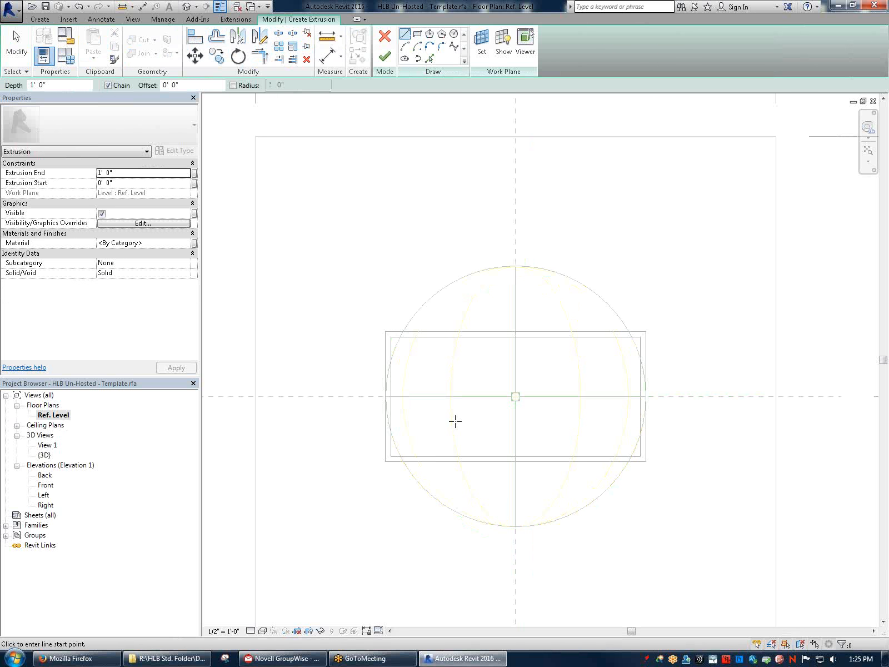
{"action": "scroll", "coordinate": [455, 421], "scroll_direction": "up", "scroll_amount": 1}
{"action": "left_click", "coordinate": [372, 356]}
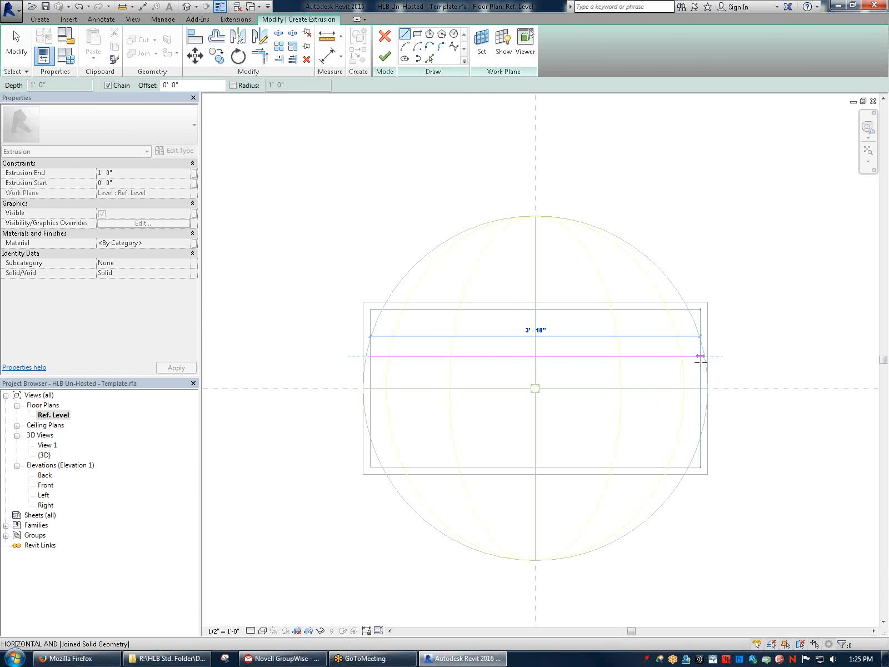
{"action": "left_click", "coordinate": [418, 35]}
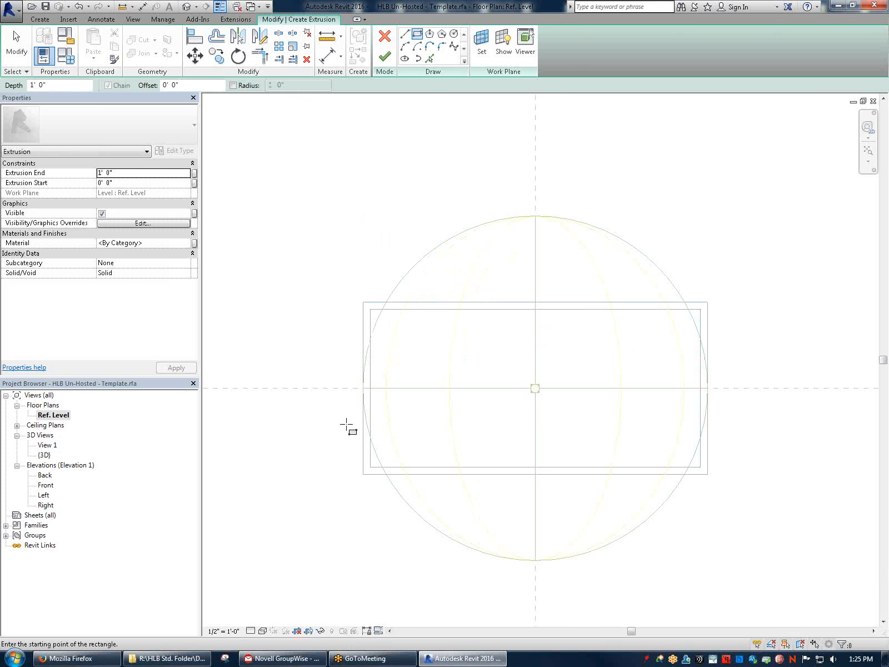
{"action": "left_click", "coordinate": [371, 352]}
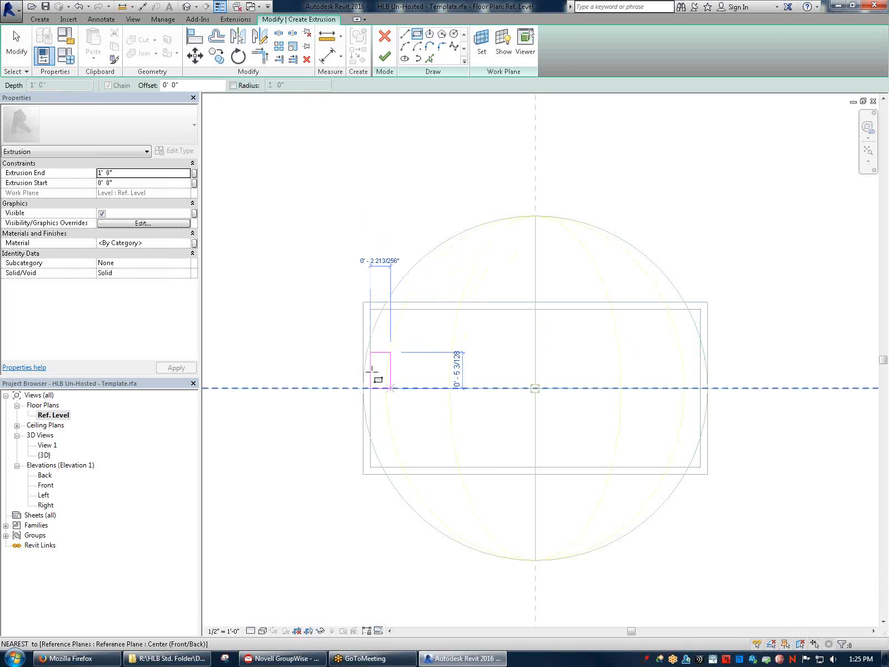
{"action": "left_click", "coordinate": [700, 419]}
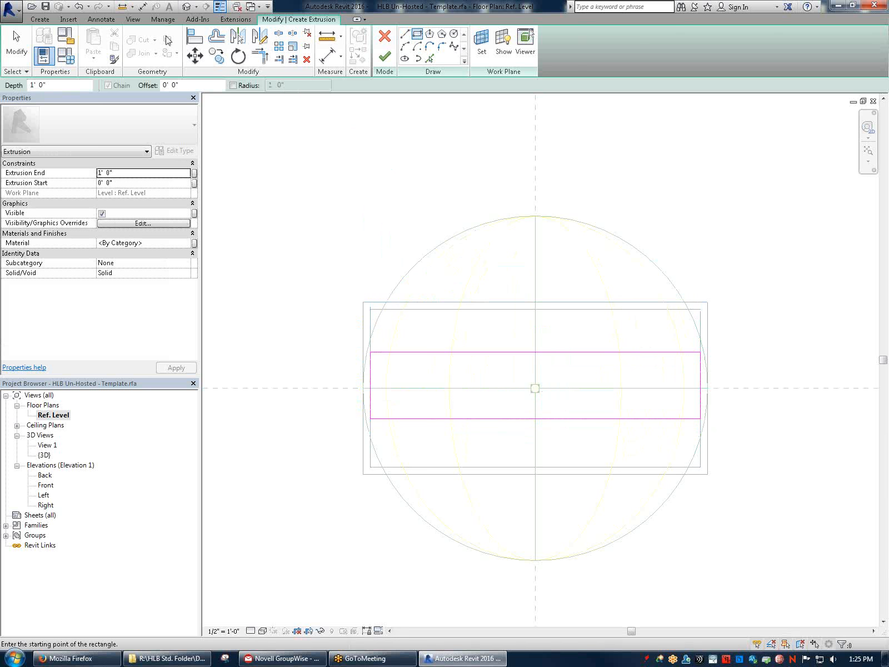
Place an aligned dimension between the sketched rectangle's left edge and the housing's left edge
{"action": "left_click", "coordinate": [101, 18]}
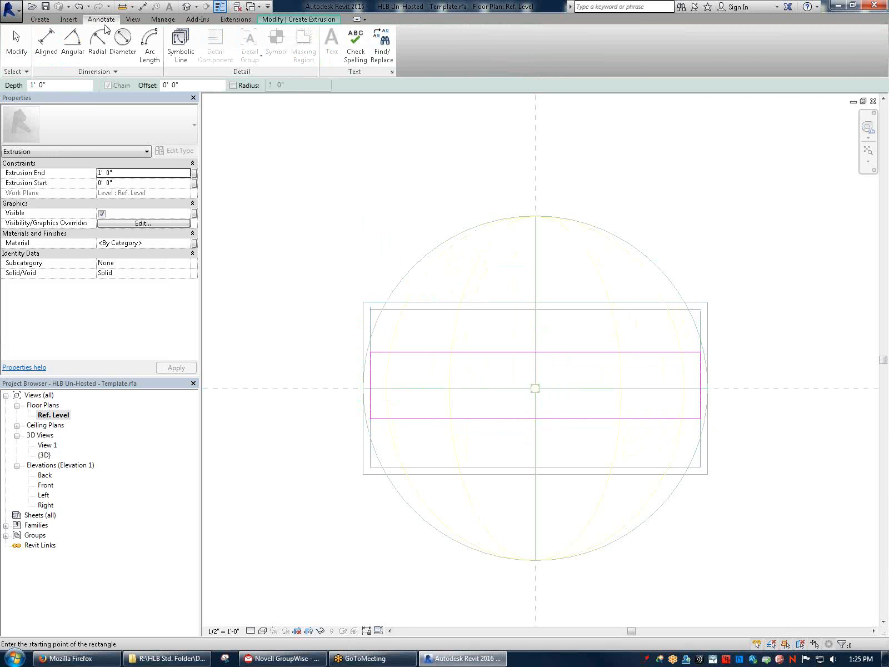
{"action": "left_click", "coordinate": [46, 41]}
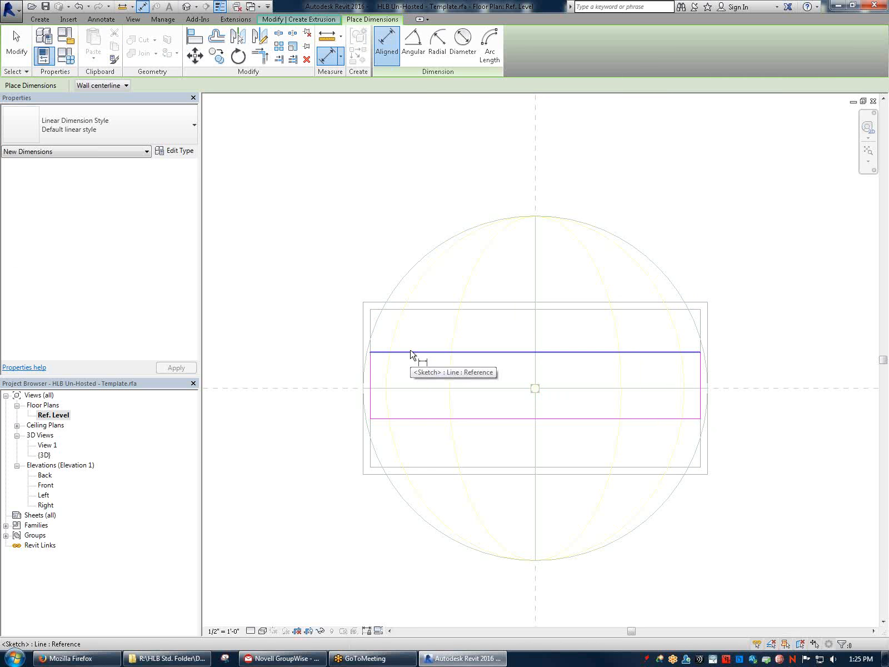
{"action": "scroll", "coordinate": [375, 380], "scroll_direction": "up", "scroll_amount": 5}
{"action": "scroll", "coordinate": [362, 398], "scroll_direction": "down", "scroll_amount": 1}
{"action": "left_click", "coordinate": [364, 369]}
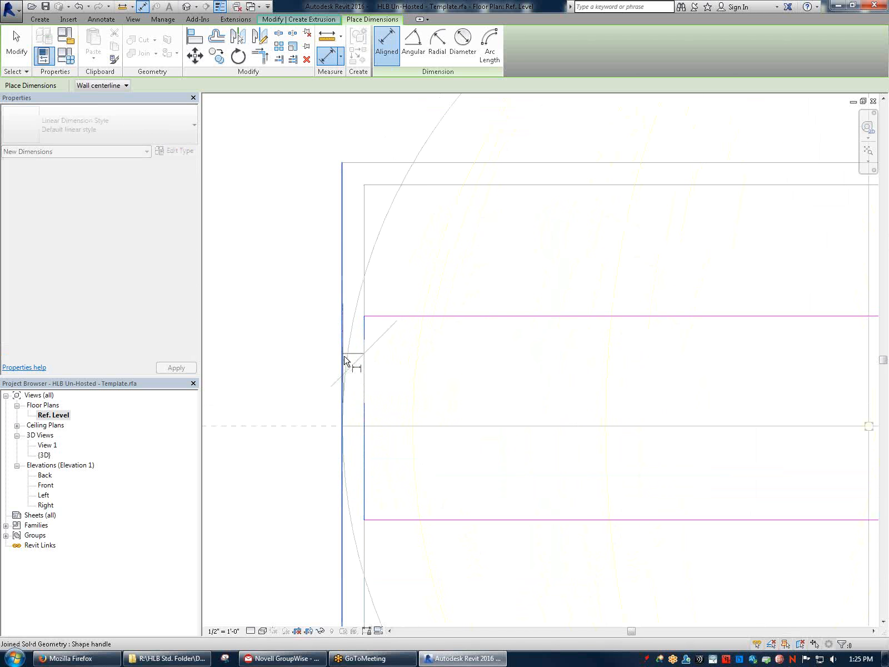
{"action": "left_click", "coordinate": [343, 304]}
{"action": "scroll", "coordinate": [358, 373], "scroll_direction": "down", "scroll_amount": 3}
{"action": "left_click", "coordinate": [349, 192]}
Place an aligned dimension between the rectangle's right edge and the housing's right edge, and end dimensioning
{"action": "scroll", "coordinate": [639, 353], "scroll_direction": "down", "scroll_amount": 1}
{"action": "middle_click_drag", "start_coordinate": [639, 352], "coordinate": [396, 354]}
{"action": "left_click", "coordinate": [616, 377]}
{"action": "left_click", "coordinate": [628, 341]}
{"action": "left_click", "coordinate": [622, 203]}
{"action": "key", "text": "Escape"}
Label both end dimensions of the rectangle with the Luminaire Tirm Width parameter
{"action": "left_click", "coordinate": [622, 202]}
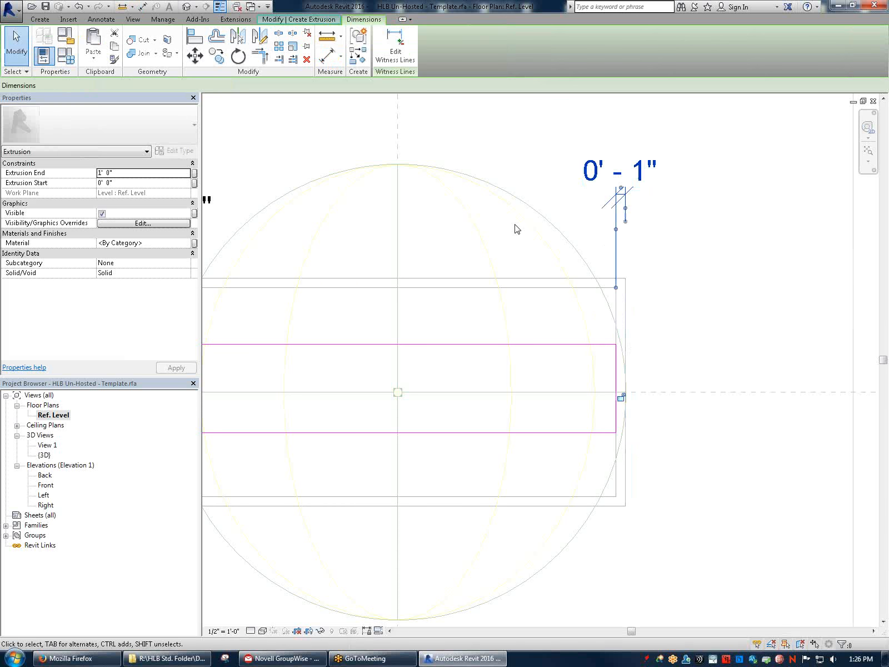
{"action": "middle_click_drag", "start_coordinate": [400, 243], "coordinate": [580, 284]}
{"action": "left_click", "coordinate": [353, 287], "text": "ctrl"}
{"action": "left_click", "coordinate": [236, 85]}
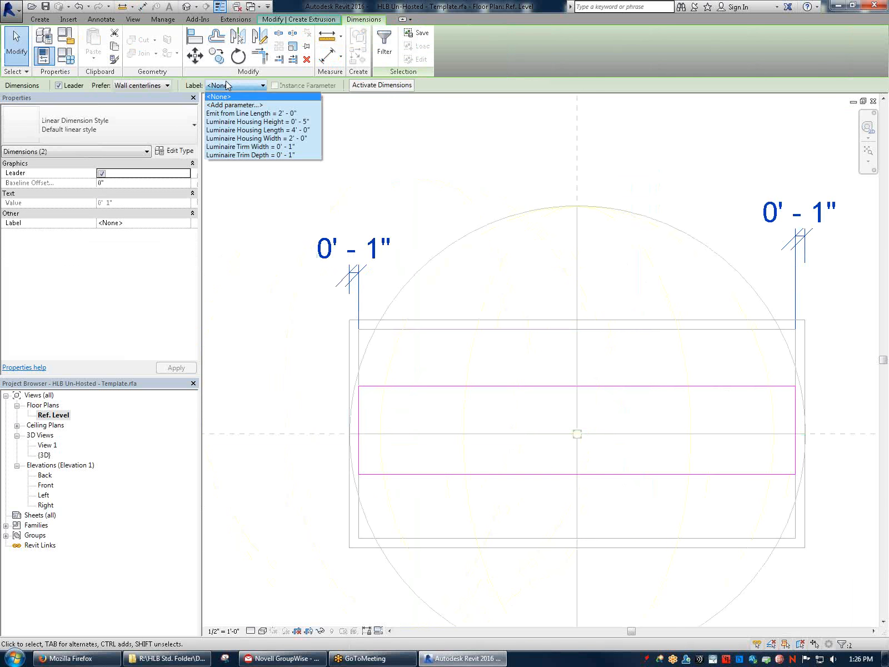
{"action": "left_click", "coordinate": [258, 143]}
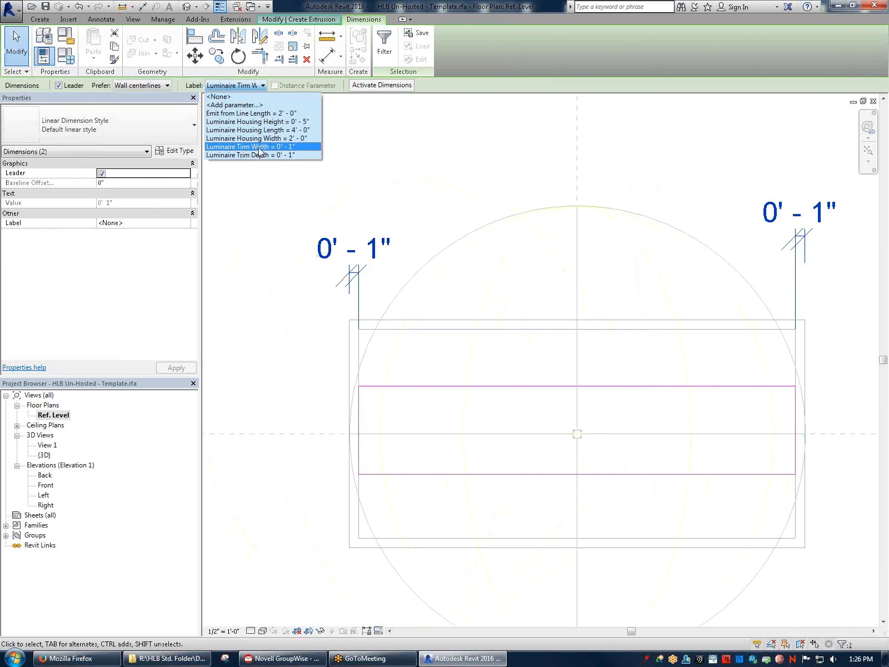
{"action": "left_click", "coordinate": [444, 164]}
Place a continuous aligned dimension across the rectangle's two long edges and the housing's two outer long edges, beside the housing's right end
{"action": "scroll", "coordinate": [547, 359], "scroll_direction": "down", "scroll_amount": 1}
{"action": "left_click", "coordinate": [103, 21]}
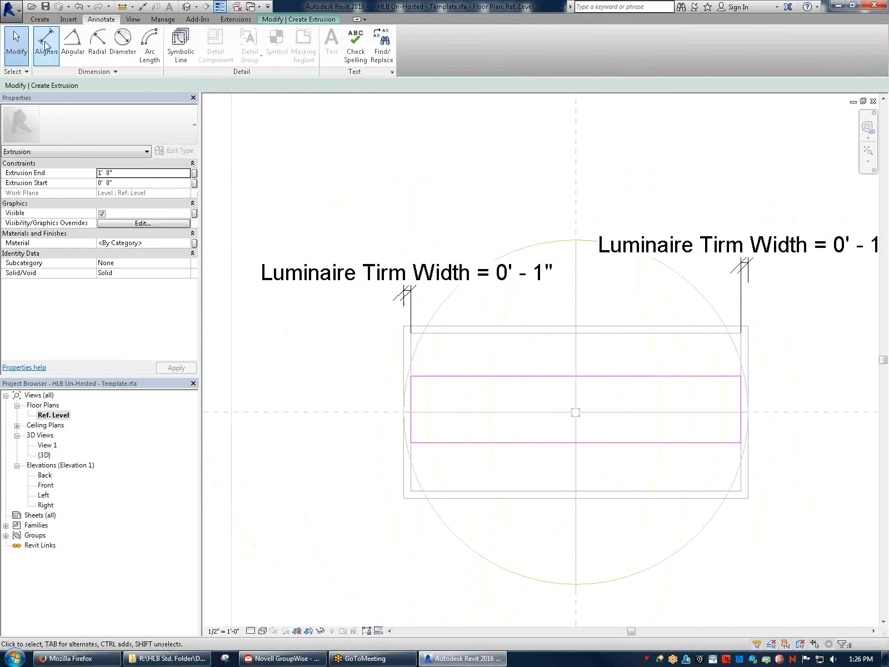
{"action": "left_click", "coordinate": [46, 42]}
{"action": "scroll", "coordinate": [507, 388], "scroll_direction": "up", "scroll_amount": 2}
{"action": "middle_click_drag", "start_coordinate": [836, 459], "coordinate": [622, 408]}
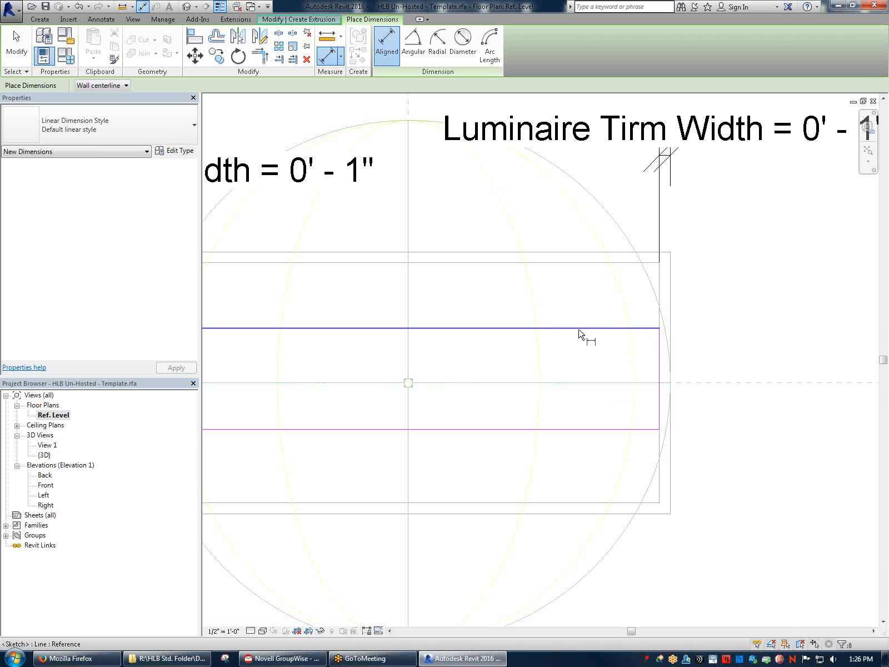
{"action": "left_click", "coordinate": [616, 332]}
{"action": "left_click", "coordinate": [607, 431]}
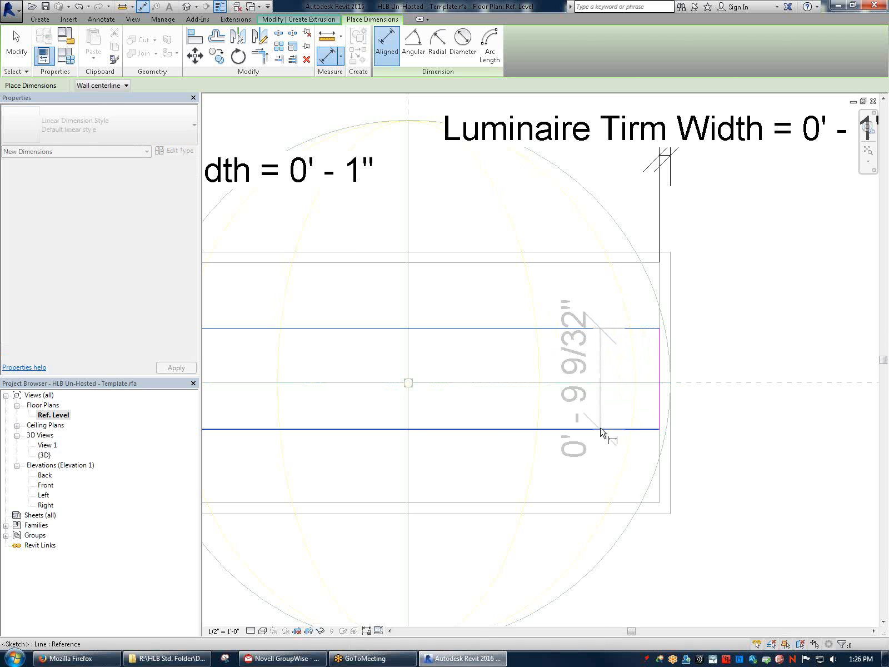
{"action": "left_click", "coordinate": [594, 513]}
{"action": "left_click", "coordinate": [595, 253]}
{"action": "middle_click_drag", "start_coordinate": [878, 349], "coordinate": [520, 352]}
{"action": "left_click", "coordinate": [544, 296]}
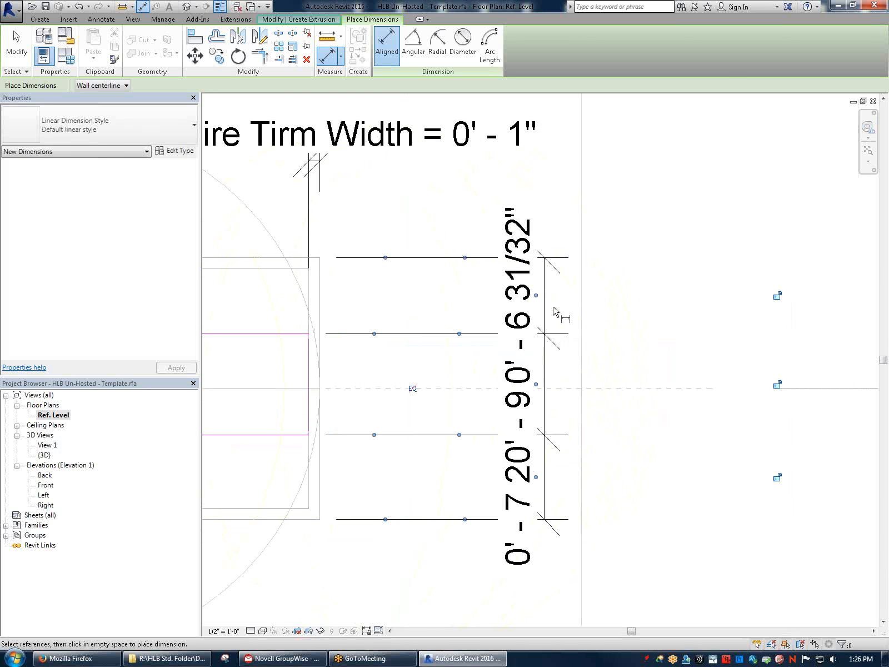
Constrain the three segments of the continuous dimension to be equal and end dimensioning
{"action": "scroll", "coordinate": [561, 312], "scroll_direction": "down", "scroll_amount": 2}
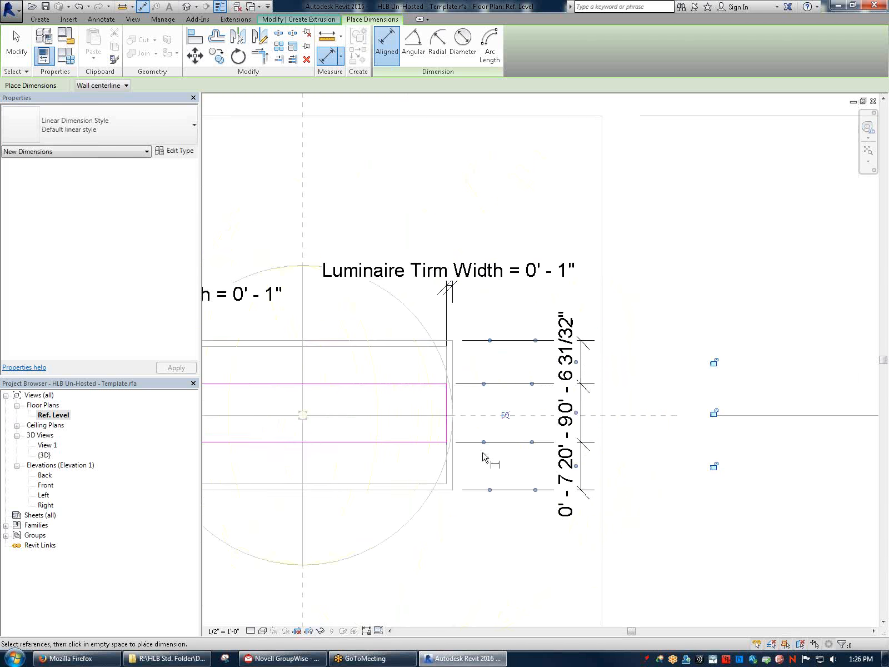
{"action": "left_click", "coordinate": [506, 415]}
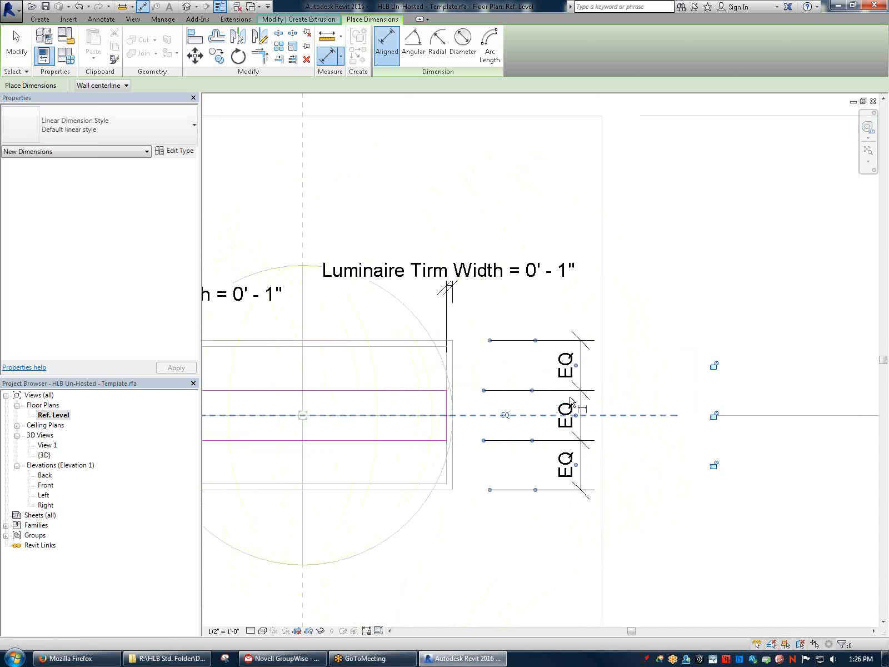
{"action": "middle_click_drag", "start_coordinate": [463, 234], "coordinate": [679, 229]}
{"action": "key", "text": "Escape"}
{"action": "key", "text": "Escape"}
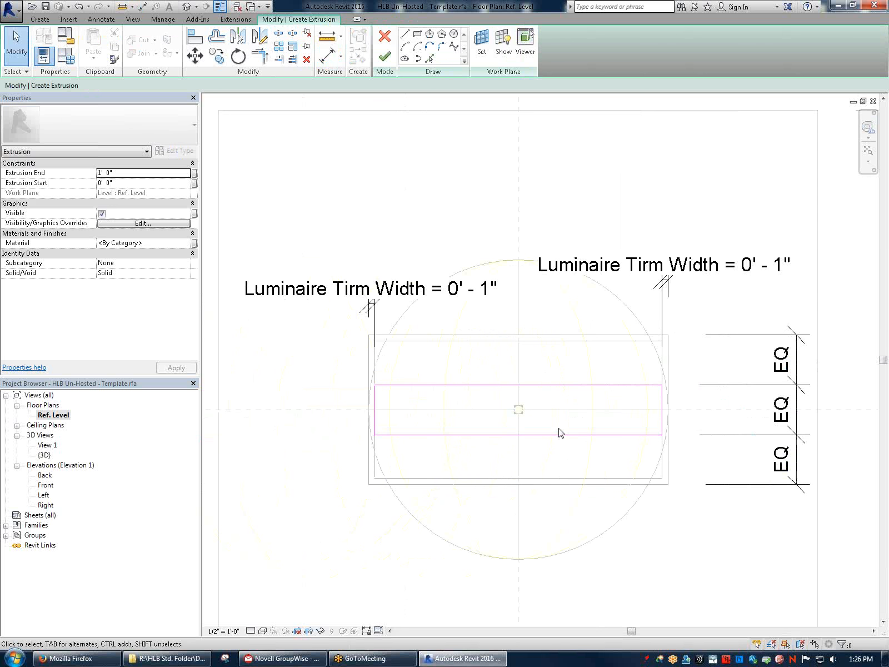
Finish the solid extrusion's sketch with its 1' 0" depth and deselect the extrusion
{"action": "middle_click_drag", "start_coordinate": [709, 432], "coordinate": [619, 418]}
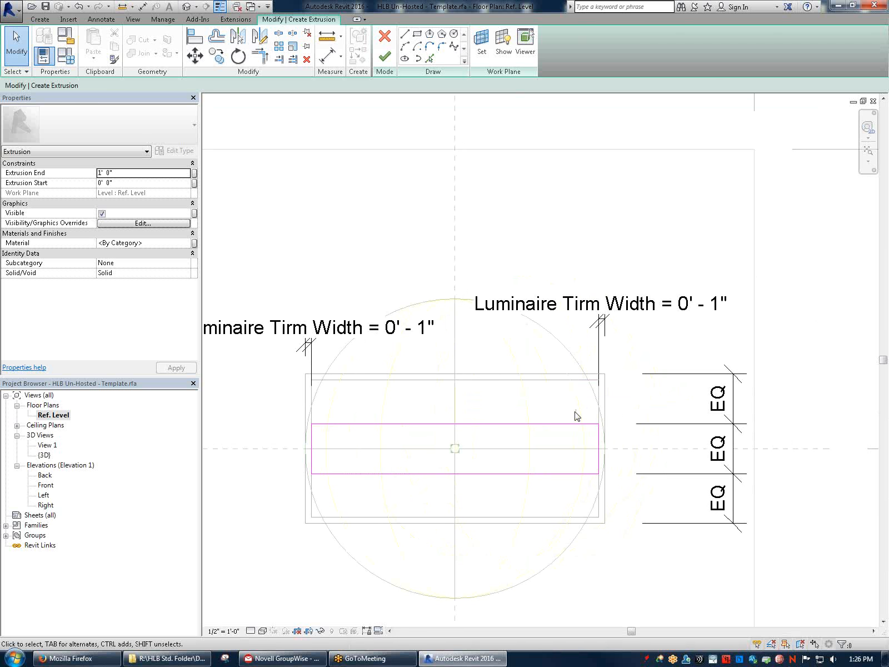
{"action": "middle_click_drag", "start_coordinate": [488, 489], "coordinate": [556, 412]}
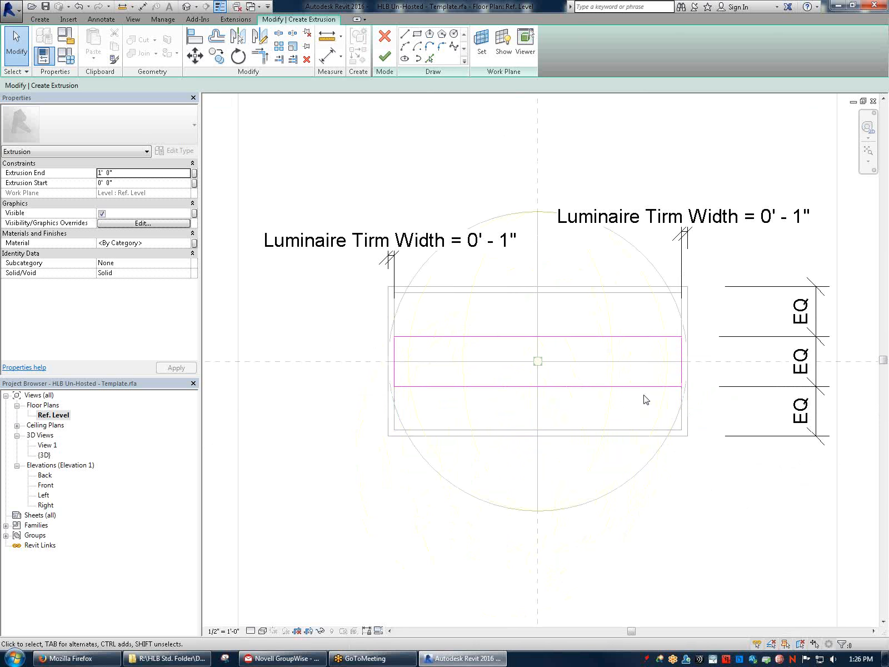
{"action": "left_click", "coordinate": [384, 56]}
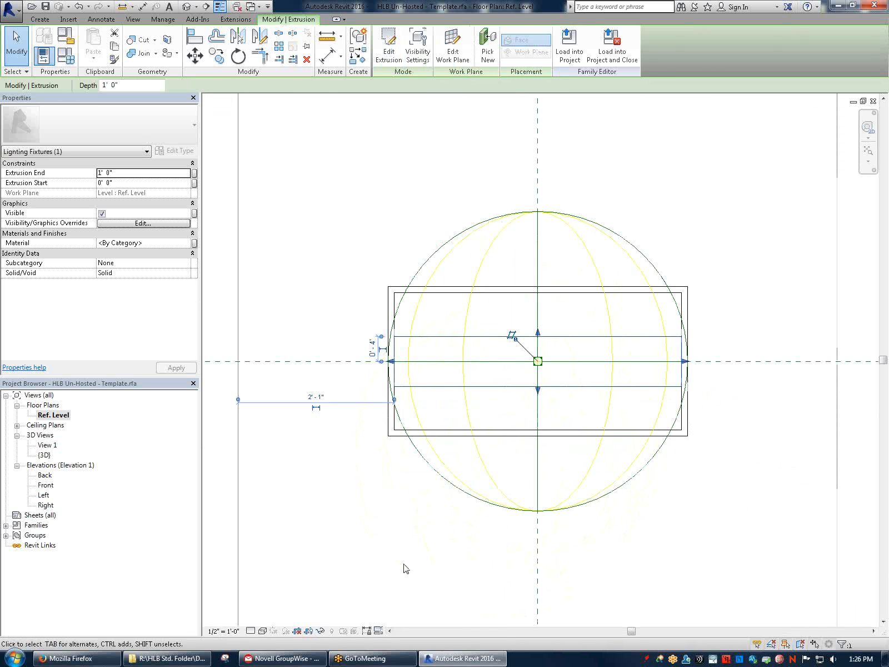
{"action": "left_click", "coordinate": [406, 569]}
In the Front elevation, resize the solid extrusion to fit inside the void, spanning heights of about 1 3/8" to 2 13/16"
{"action": "double_click", "coordinate": [45, 485]}
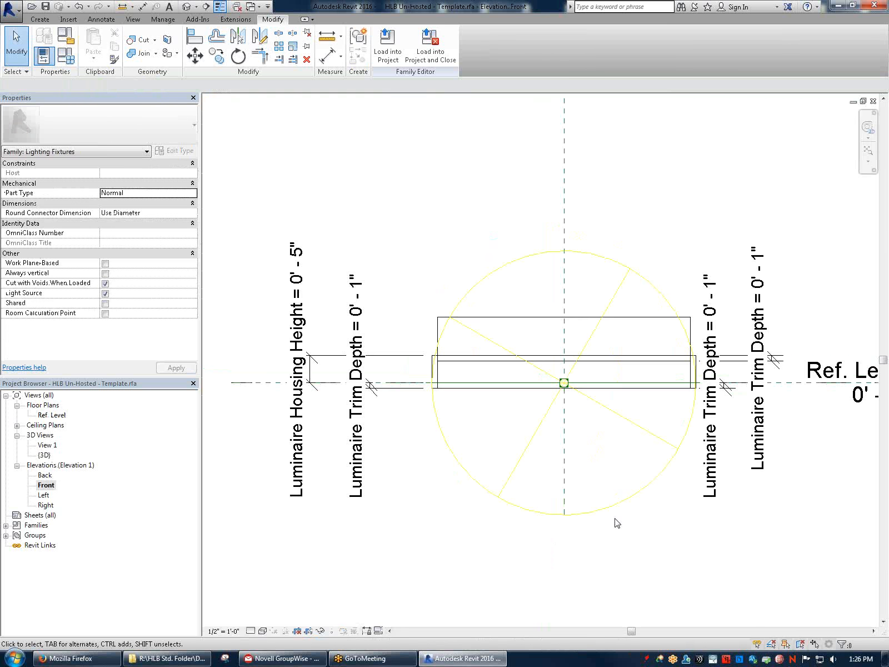
{"action": "left_click", "coordinate": [674, 325]}
{"action": "scroll", "coordinate": [623, 332], "scroll_direction": "up", "scroll_amount": 2}
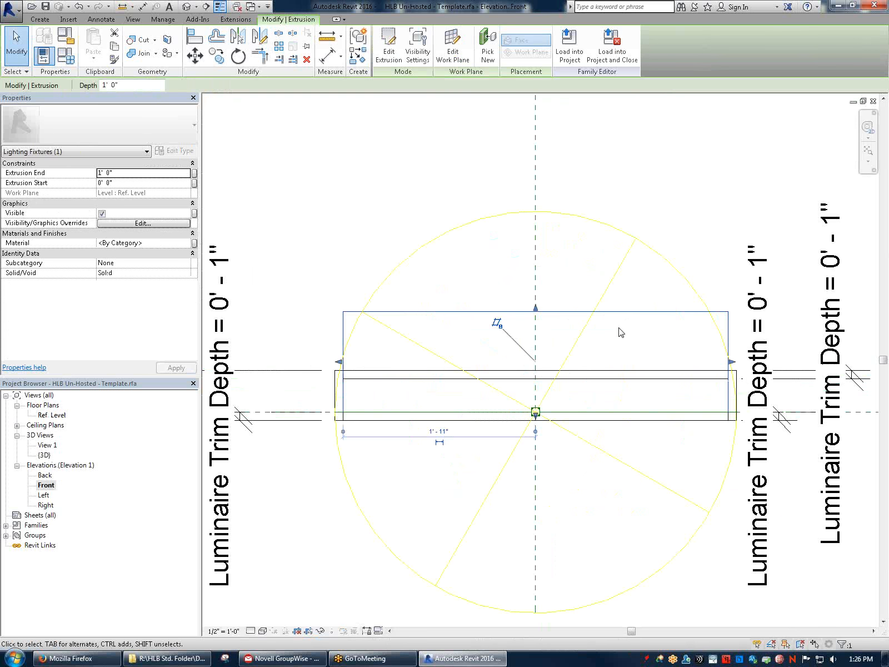
{"action": "scroll", "coordinate": [532, 296], "scroll_direction": "up", "scroll_amount": 2}
{"action": "left_click_drag", "start_coordinate": [538, 311], "coordinate": [538, 461]}
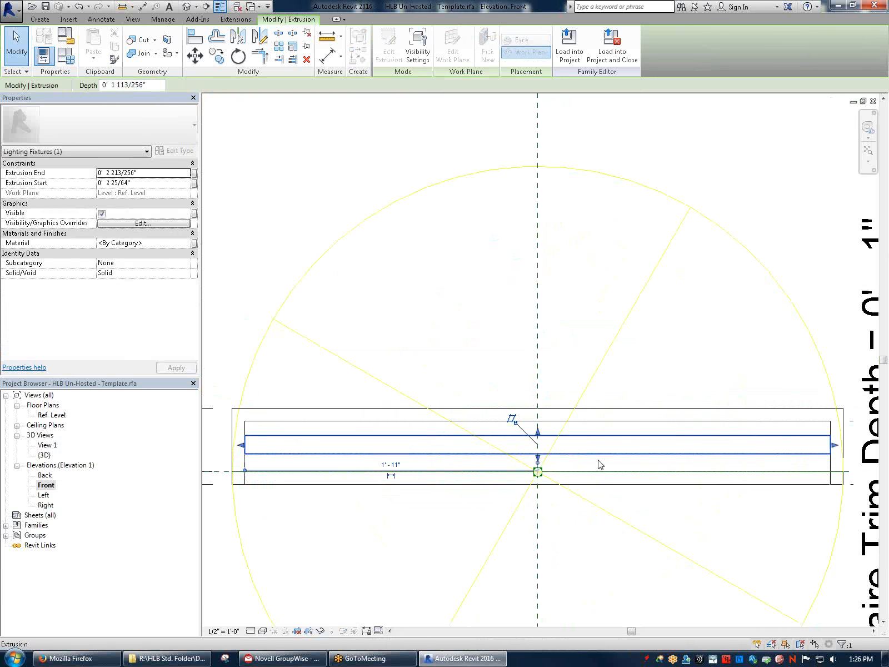
Place an aligned dimension between the inner extrusion's top edge and the housing's top edge, beside the housing's left end
{"action": "left_click", "coordinate": [687, 466]}
{"action": "left_click", "coordinate": [101, 19]}
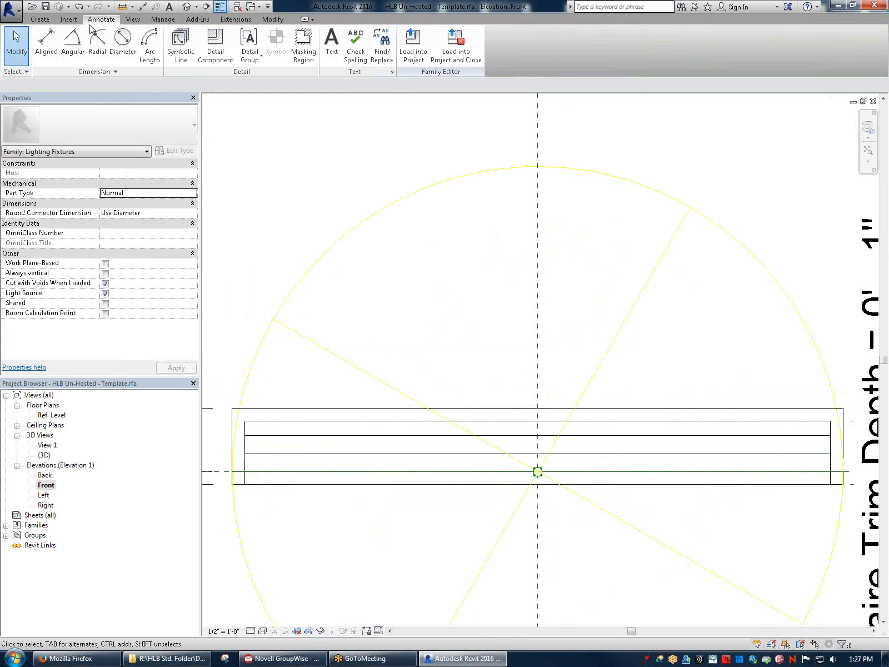
{"action": "left_click", "coordinate": [54, 43]}
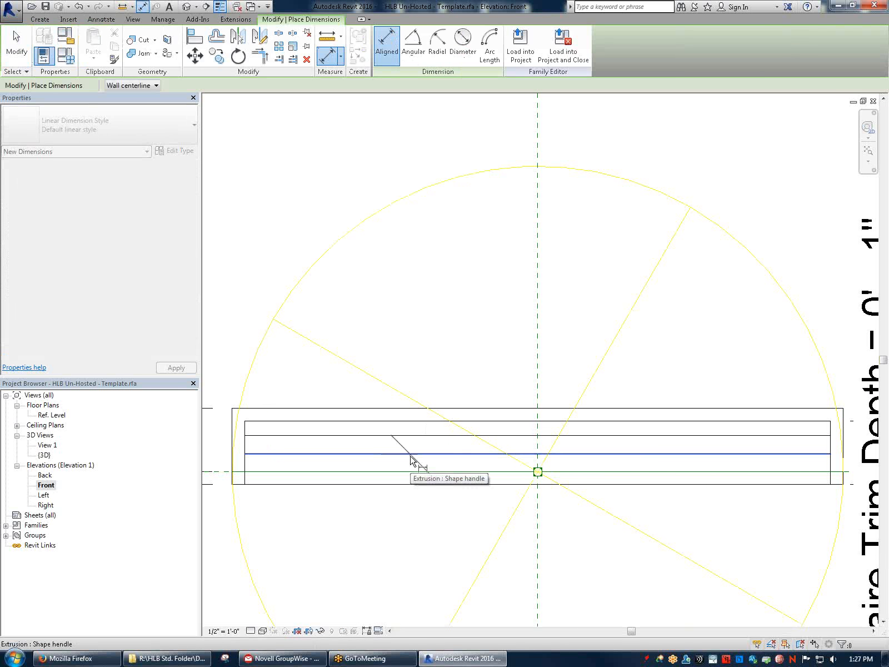
{"action": "left_click", "coordinate": [410, 440]}
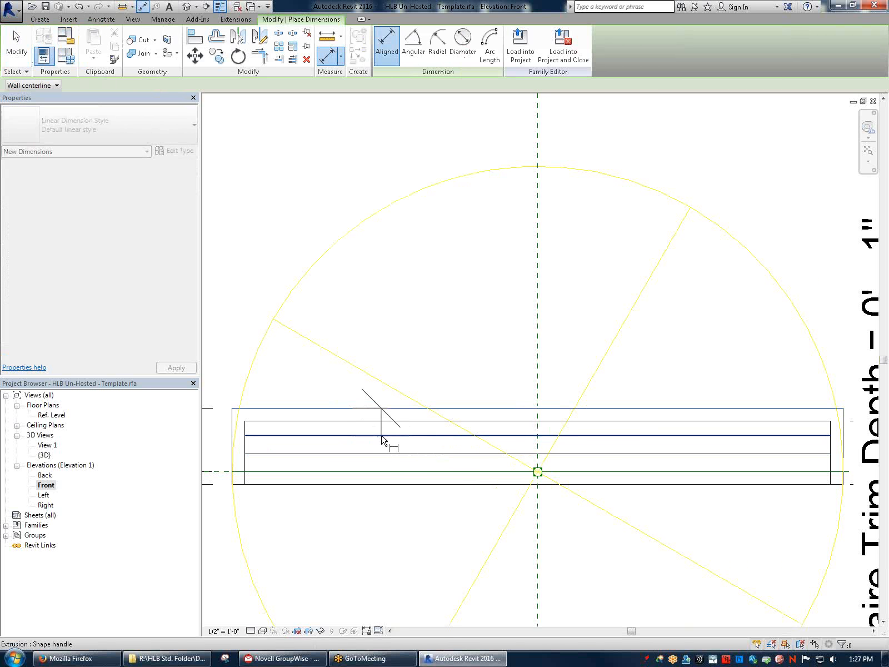
{"action": "key", "text": "Escape"}
{"action": "left_click", "coordinate": [386, 439]}
{"action": "left_click", "coordinate": [383, 411]}
{"action": "middle_click_drag", "start_coordinate": [775, 421], "coordinate": [520, 399]}
{"action": "middle_click_drag", "start_coordinate": [250, 401], "coordinate": [679, 401]}
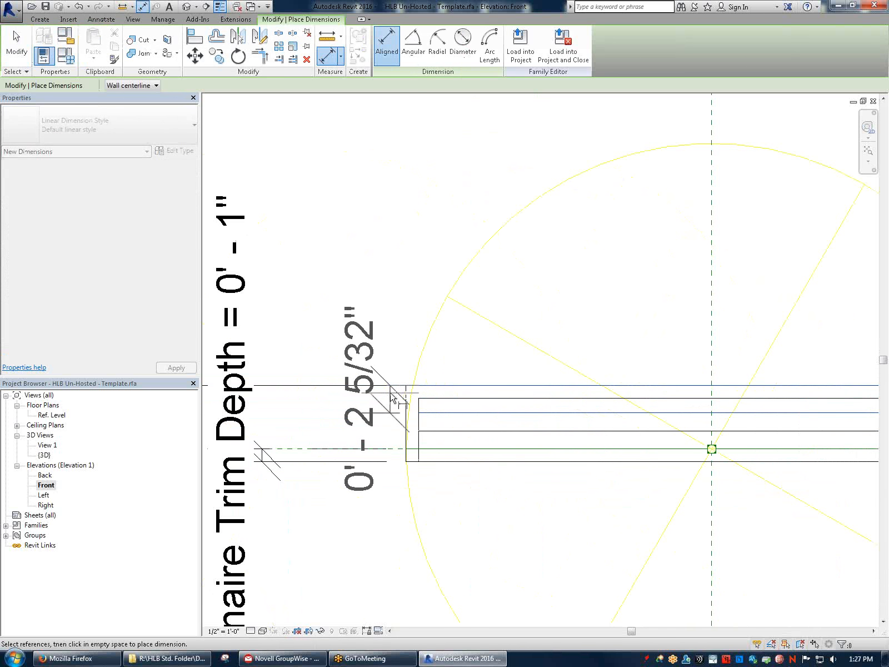
{"action": "left_click", "coordinate": [389, 399]}
Label the new top-edge dimension with the Luminaire Trim Depth parameter and deselect it
{"action": "key", "text": "Escape"}
{"action": "left_click", "coordinate": [389, 403]}
{"action": "left_click", "coordinate": [278, 86]}
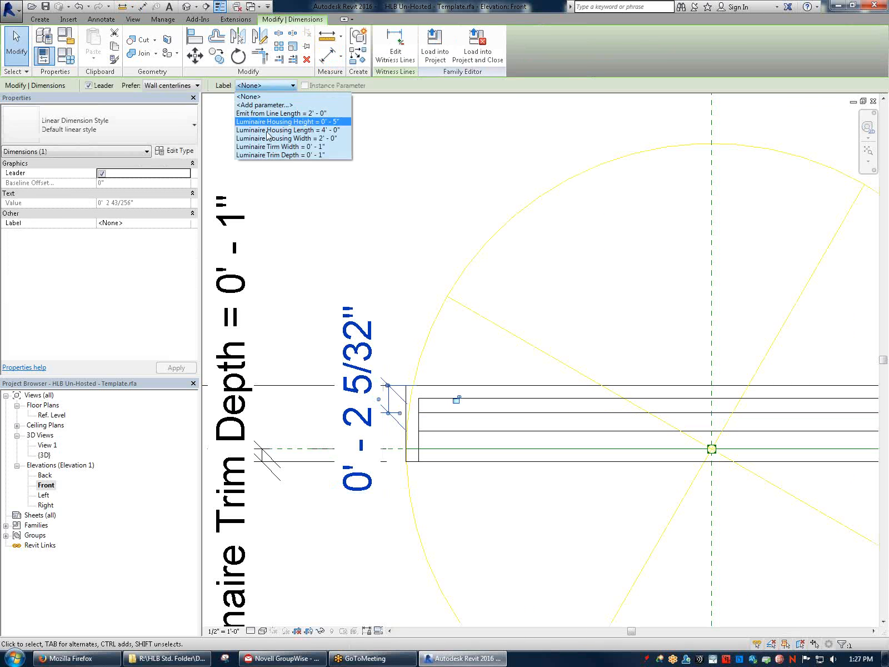
{"action": "left_click", "coordinate": [281, 155]}
{"action": "left_click", "coordinate": [605, 325]}
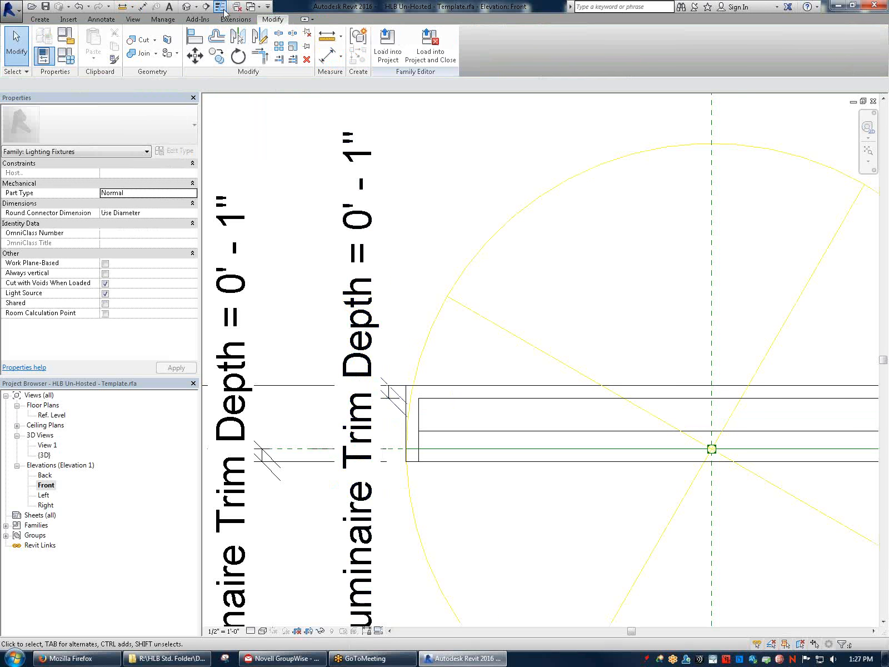
Place a continuous aligned dimension across the inner extrusion's bottom edge, the reference level and the void's top edge, near the housing's left end
{"action": "left_click", "coordinate": [101, 19]}
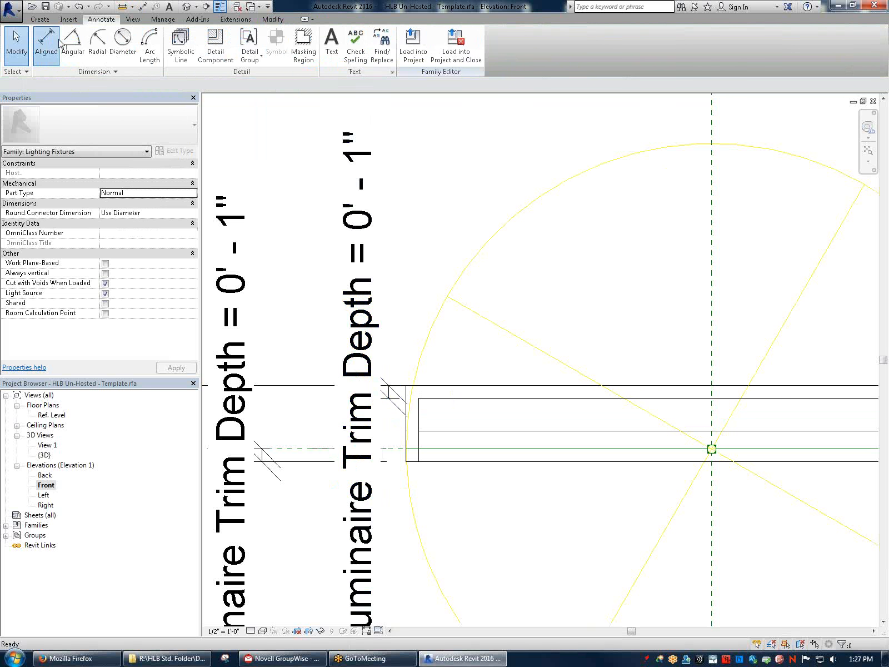
{"action": "left_click", "coordinate": [40, 39]}
{"action": "middle_click_drag", "start_coordinate": [738, 448], "coordinate": [742, 422]}
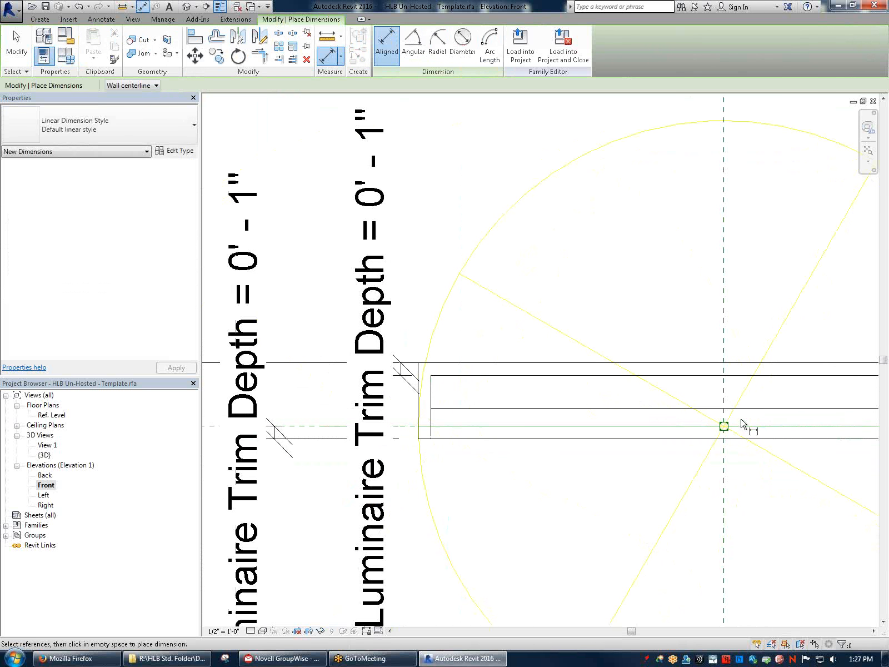
{"action": "left_click", "coordinate": [494, 409]}
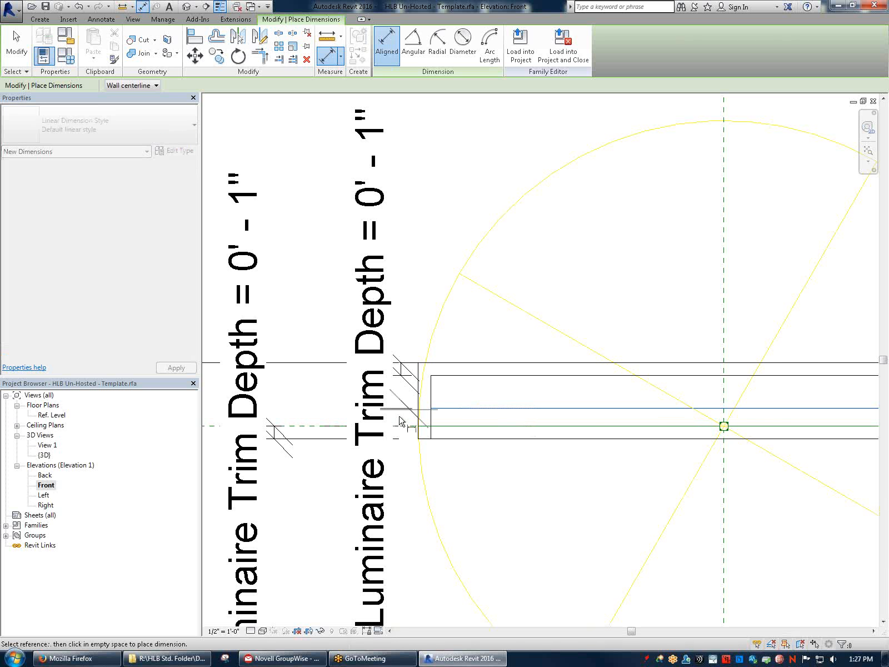
{"action": "key", "text": "Tab"}
{"action": "left_click", "coordinate": [354, 426]}
{"action": "left_click", "coordinate": [543, 378]}
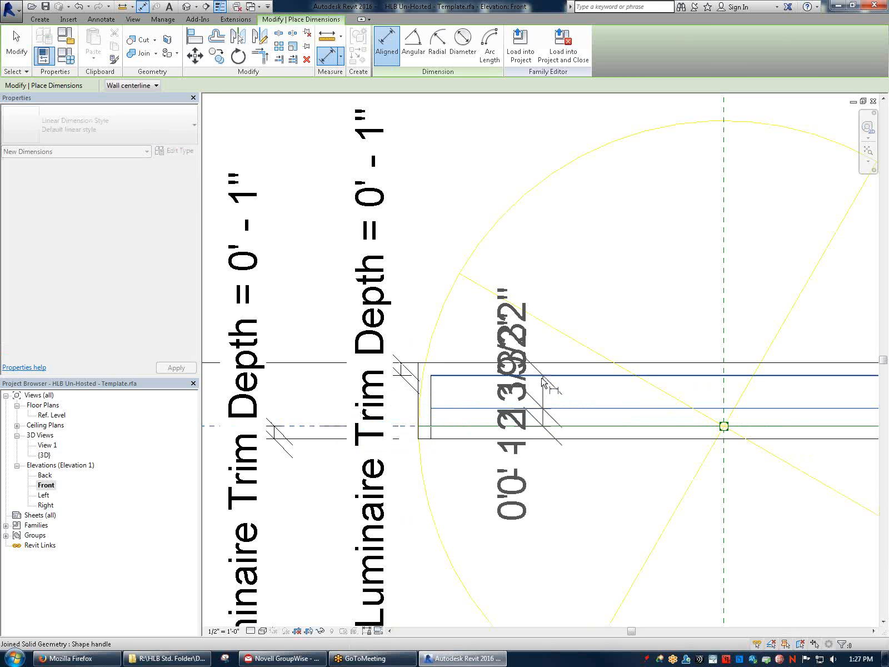
{"action": "left_click", "coordinate": [541, 386]}
Constrain the two segments of the vertical continuous dimension to be equal and end dimensioning
{"action": "left_click", "coordinate": [692, 401]}
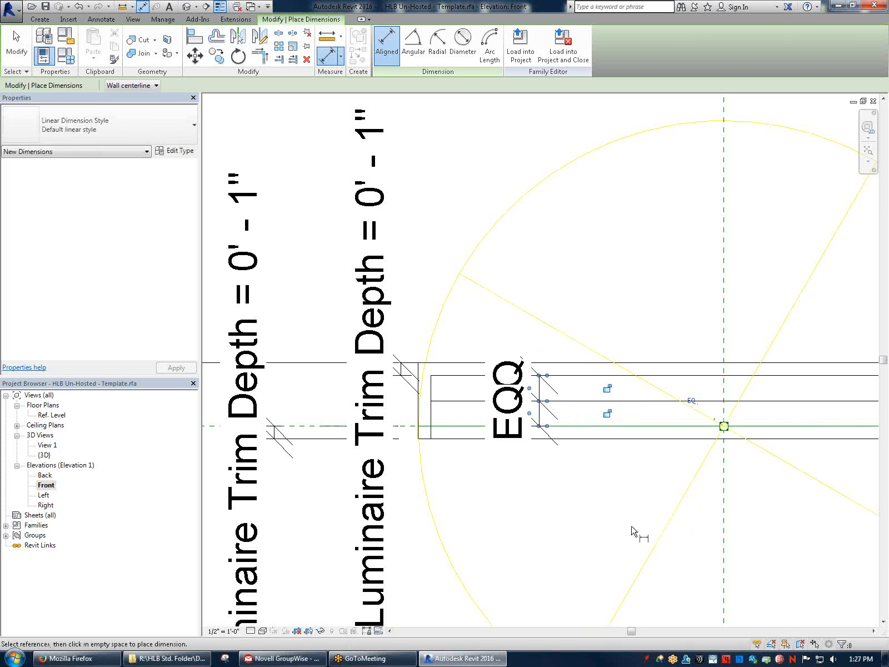
{"action": "scroll", "coordinate": [632, 531], "scroll_direction": "down", "scroll_amount": 2}
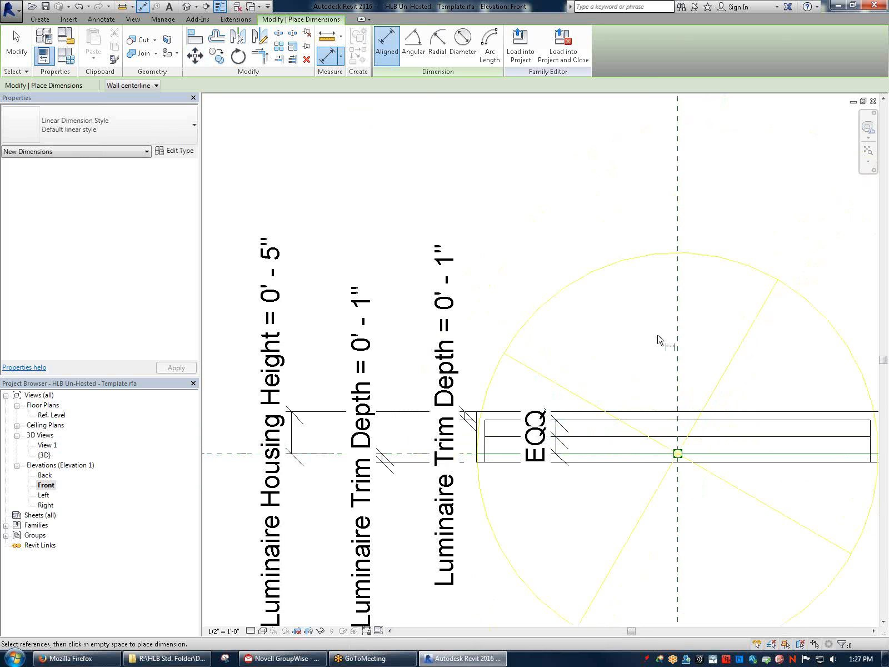
{"action": "scroll", "coordinate": [658, 341], "scroll_direction": "down", "scroll_amount": 1}
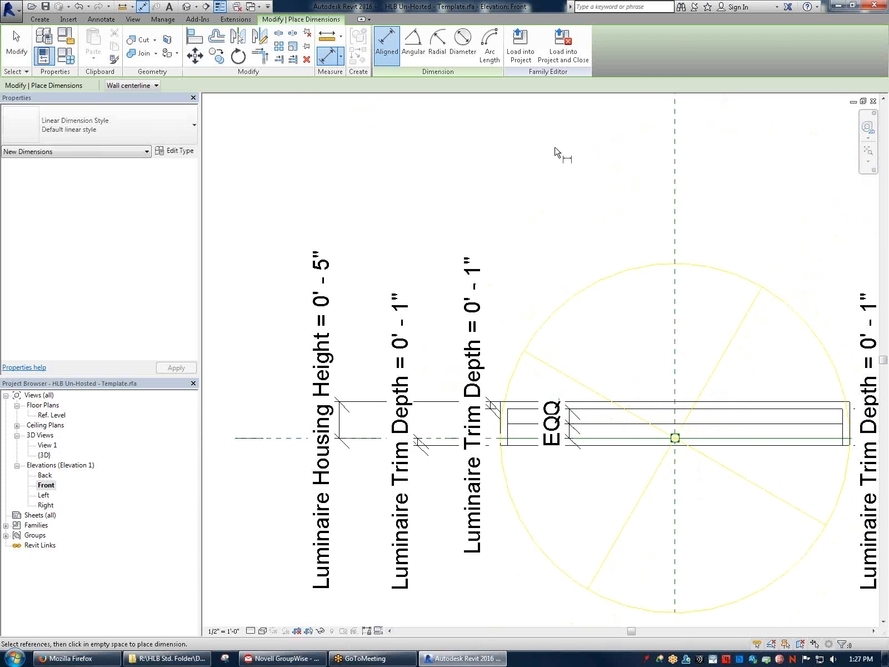
{"action": "key", "text": "Escape"}
Open the {3D} view and examine the inner extrusion inside the hollow housing from below
{"action": "double_click", "coordinate": [45, 455]}
{"action": "mouse_move", "coordinate": [860, 147]}
{"action": "left_mouse_down"}
{"action": "mouse_move", "coordinate": [862, 131]}
{"action": "mouse_move", "coordinate": [824, 141]}
{"action": "mouse_move", "coordinate": [830, 152]}
{"action": "mouse_move", "coordinate": [841, 140]}
{"action": "mouse_move", "coordinate": [867, 158]}
{"action": "mouse_move", "coordinate": [869, 141]}
{"action": "mouse_move", "coordinate": [812, 136]}
{"action": "left_mouse_up"}
{"action": "middle_click_drag", "start_coordinate": [540, 360], "coordinate": [444, 370], "text": "shift"}
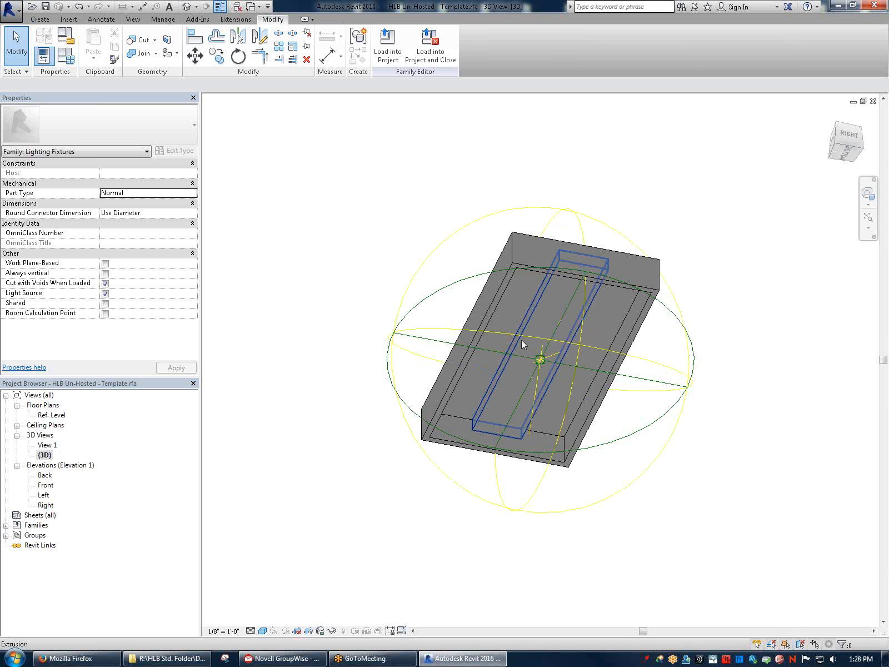
Open the Ref. Level floor plan with the whole fixture in view
{"action": "left_click", "coordinate": [58, 418]}
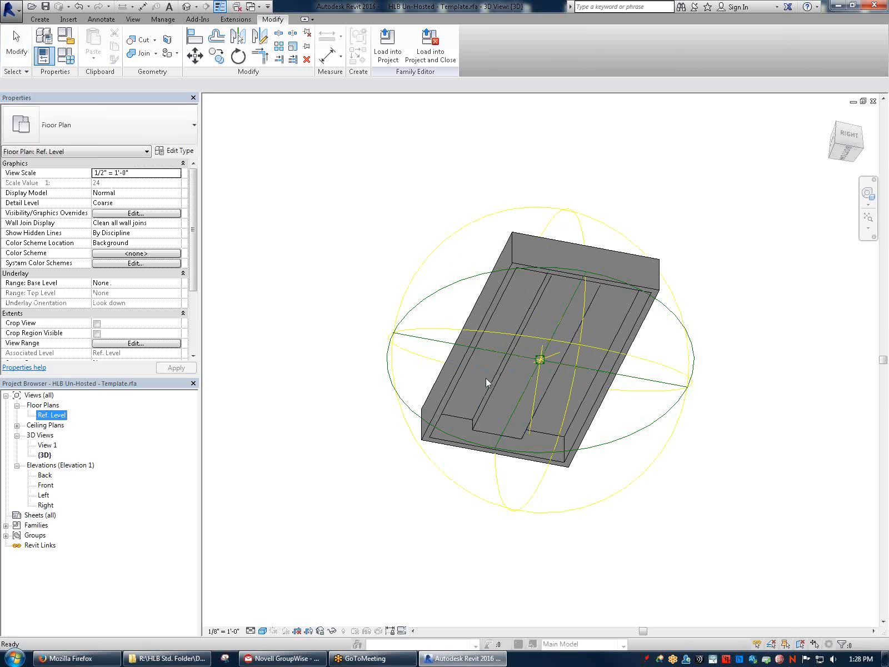
{"action": "double_click", "coordinate": [52, 416]}
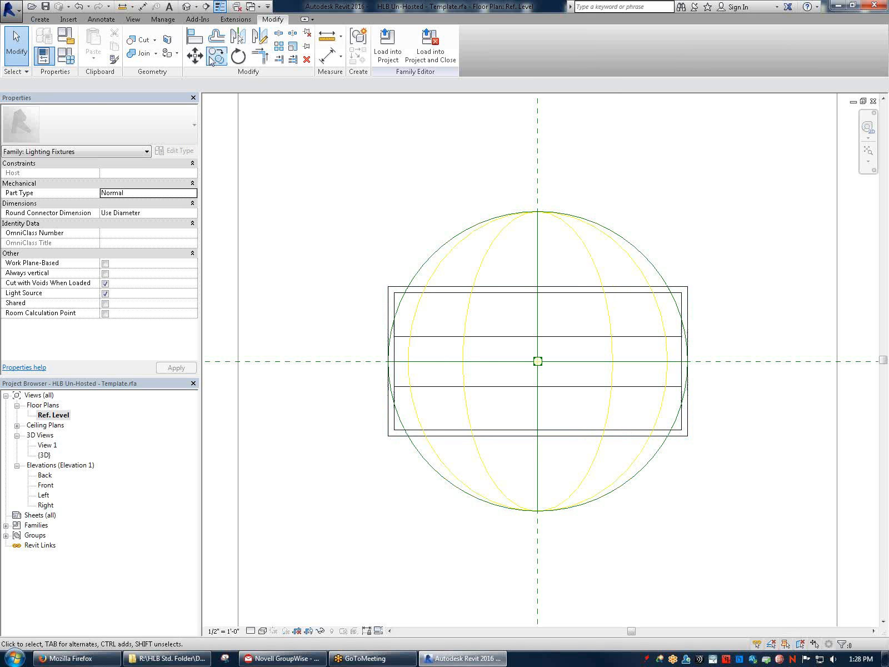
{"action": "left_click", "coordinate": [45, 455]}
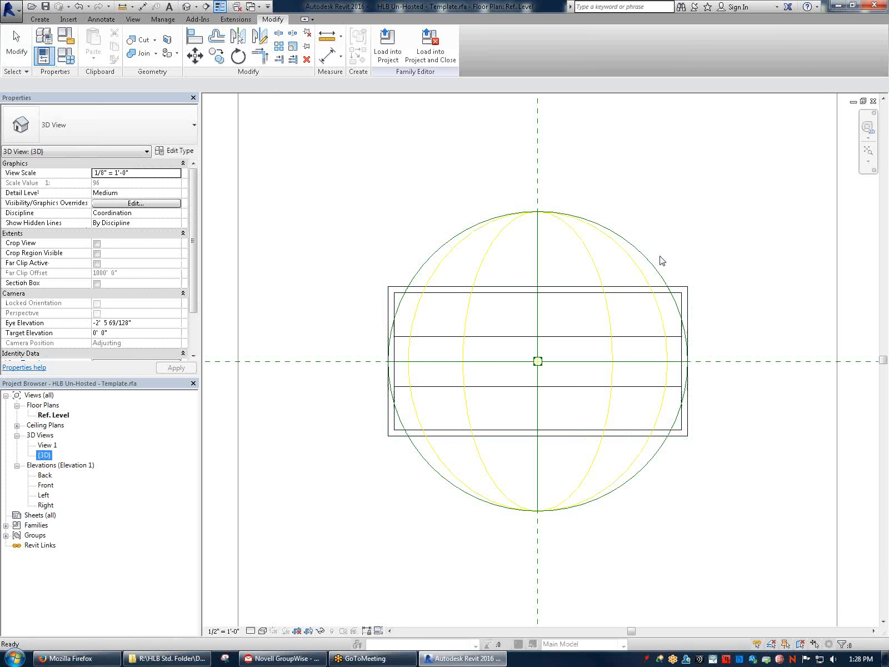
{"action": "scroll", "coordinate": [677, 315], "scroll_direction": "down", "scroll_amount": 2}
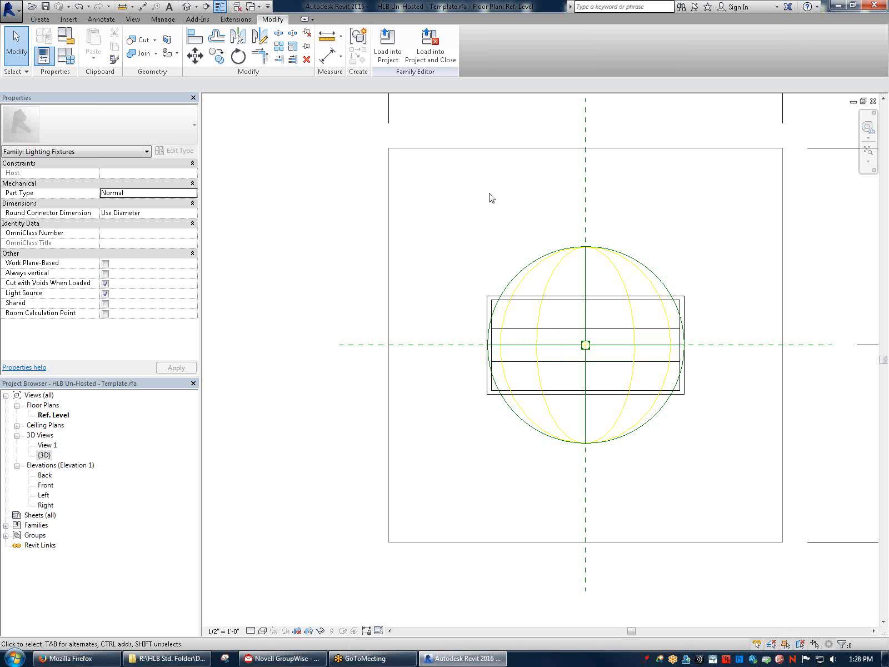
Start a new shared family parameter using Basket from the Visibility Toggles parameter group
{"action": "left_click", "coordinate": [66, 55]}
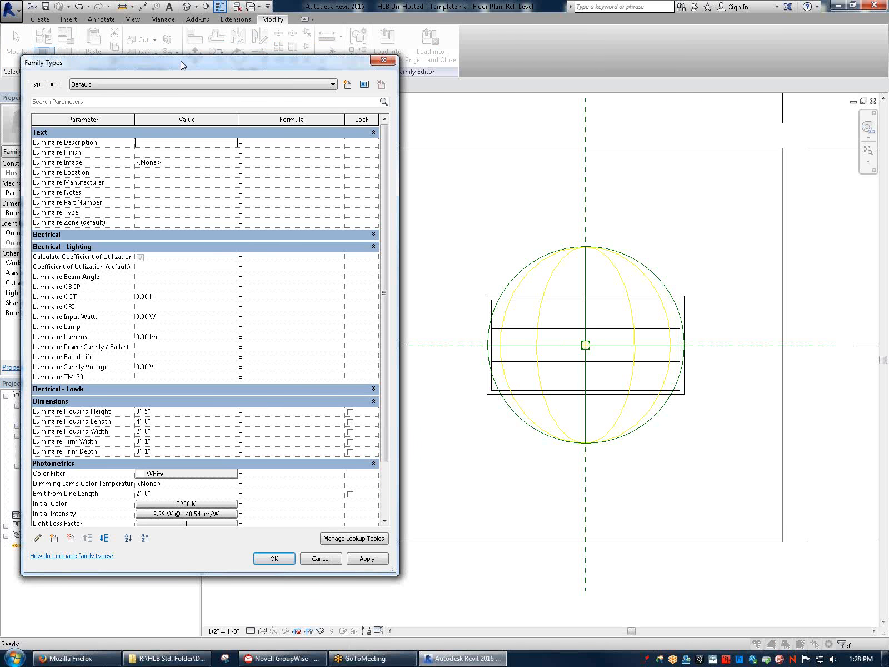
{"action": "left_click_drag", "start_coordinate": [180, 65], "coordinate": [362, 46]}
{"action": "scroll", "coordinate": [554, 295], "scroll_direction": "down", "scroll_amount": 3}
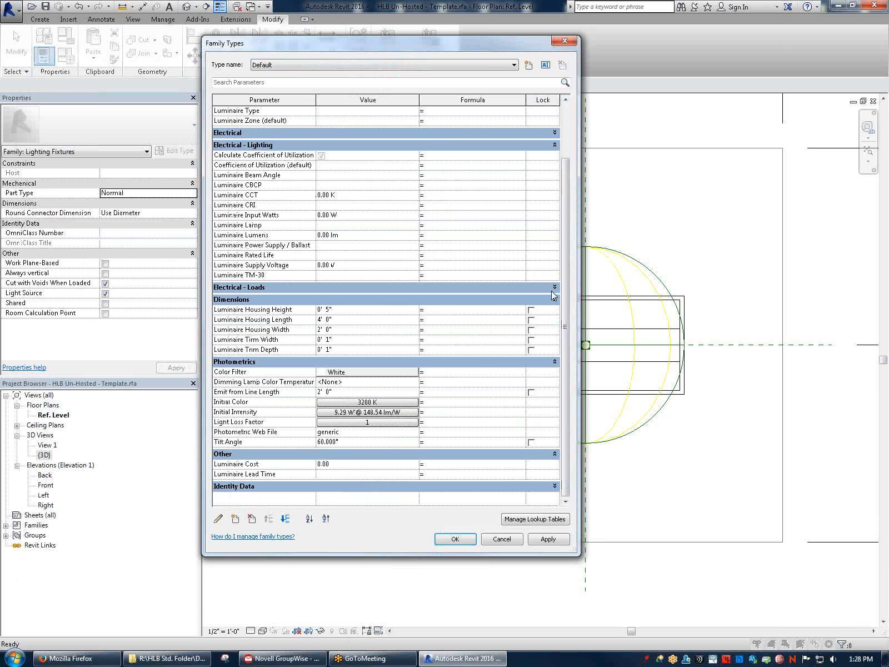
{"action": "left_click_drag", "start_coordinate": [566, 277], "coordinate": [570, 353]}
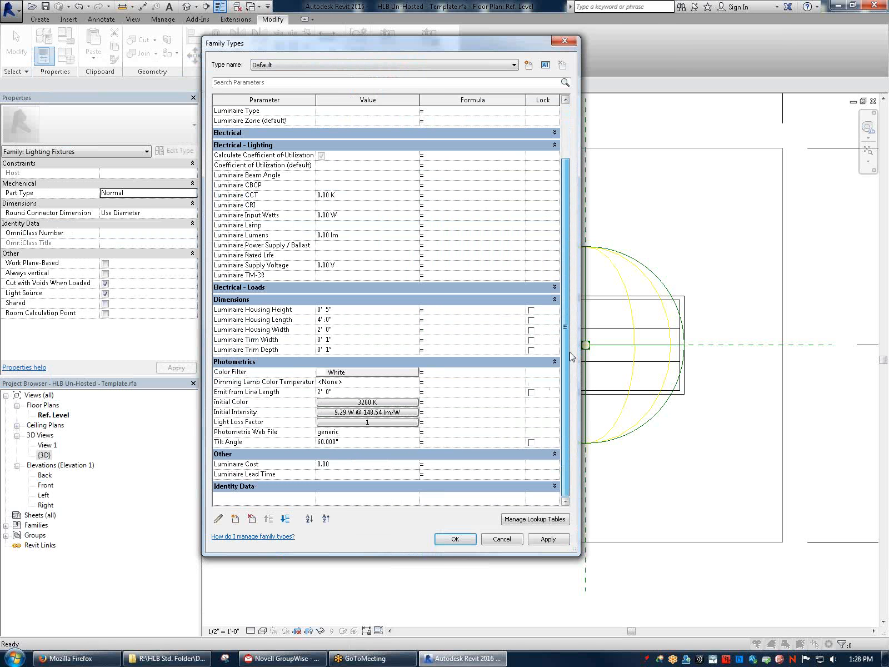
{"action": "left_click", "coordinate": [236, 520]}
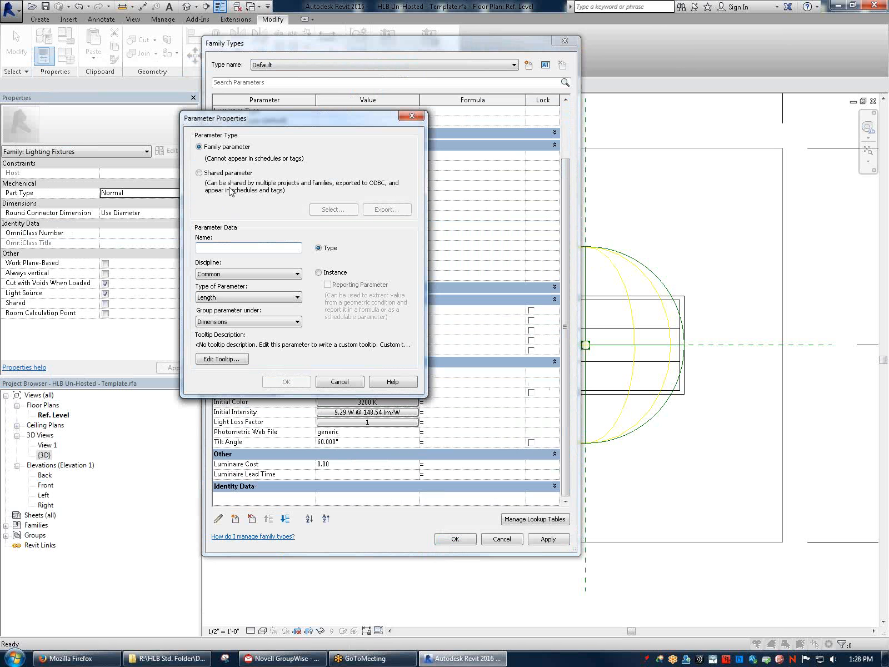
{"action": "left_click", "coordinate": [240, 173]}
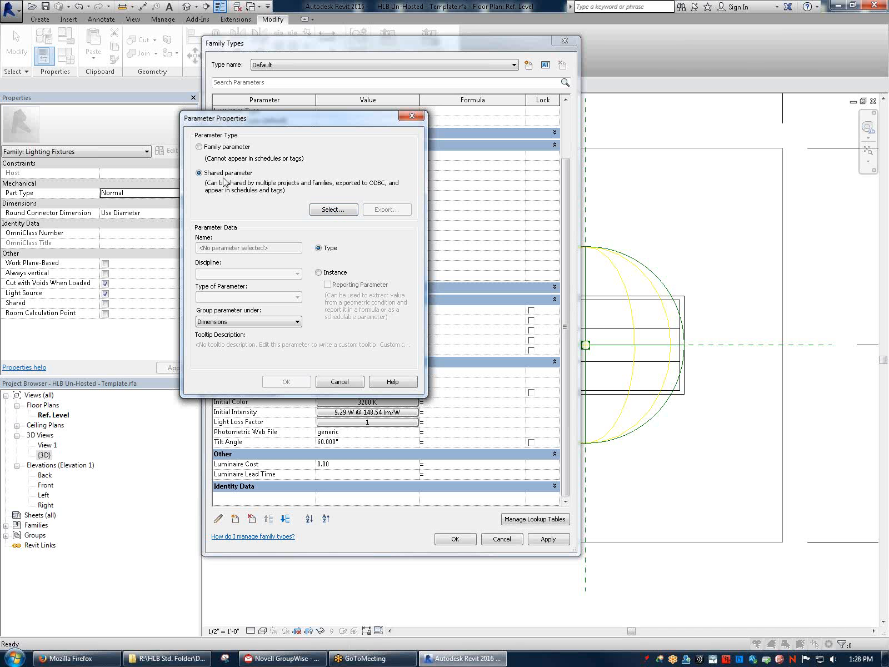
{"action": "left_click", "coordinate": [333, 210]}
{"action": "left_click", "coordinate": [440, 197]}
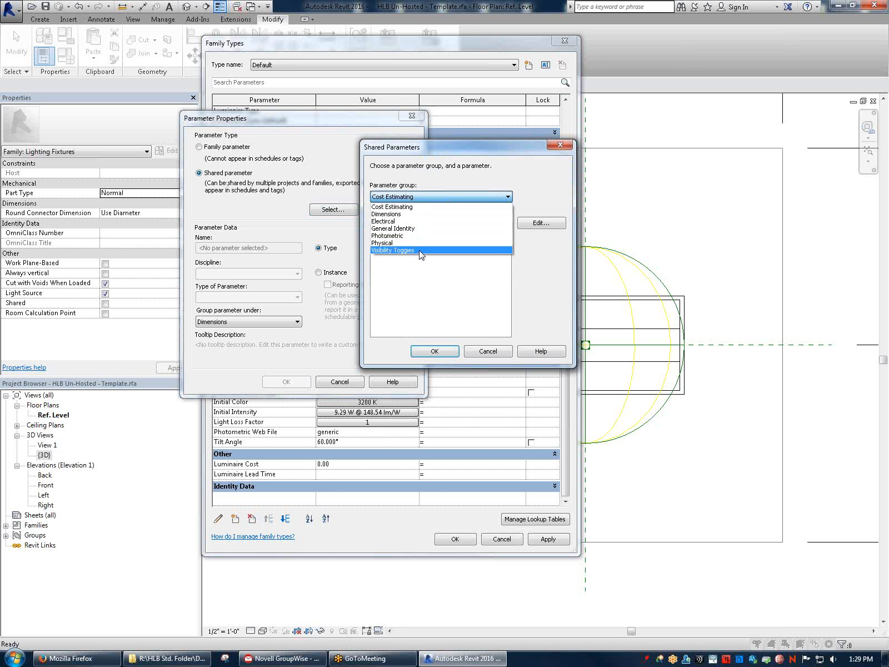
{"action": "left_click", "coordinate": [421, 250]}
{"action": "left_click", "coordinate": [386, 229]}
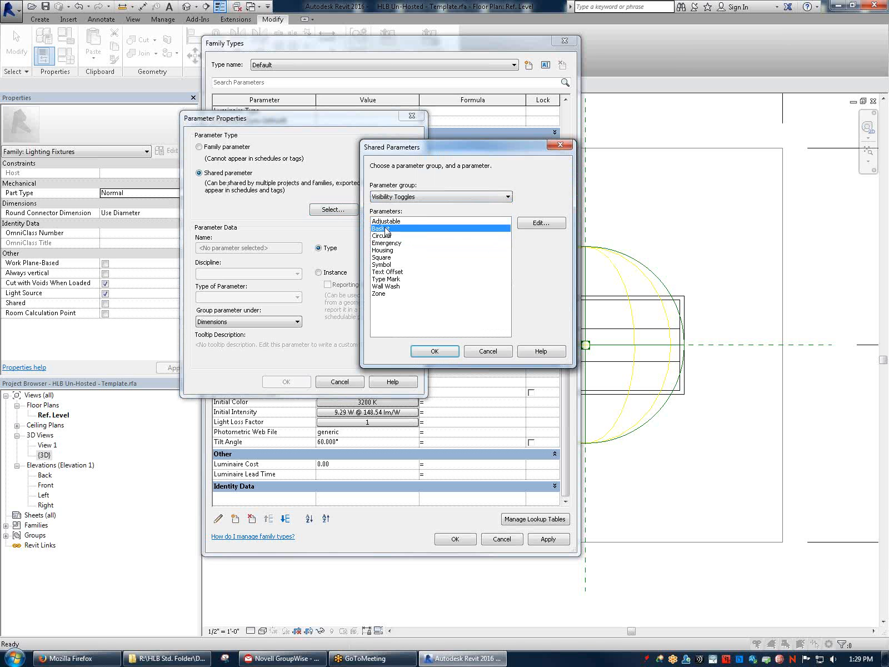
{"action": "left_click", "coordinate": [435, 351]}
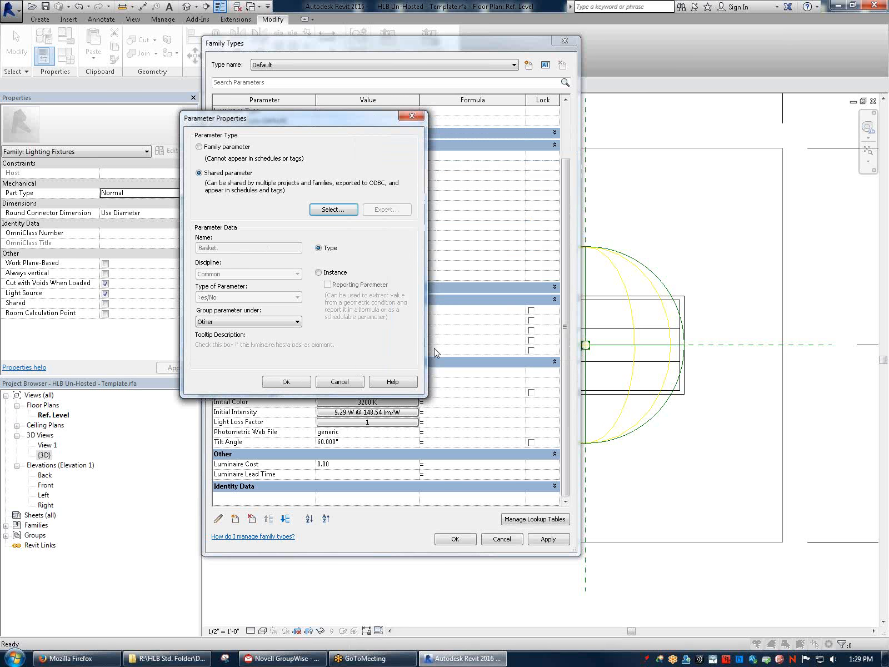
Group the Basket parameter under Visibility, add it to the family and accept the family types
{"action": "left_click", "coordinate": [240, 322]}
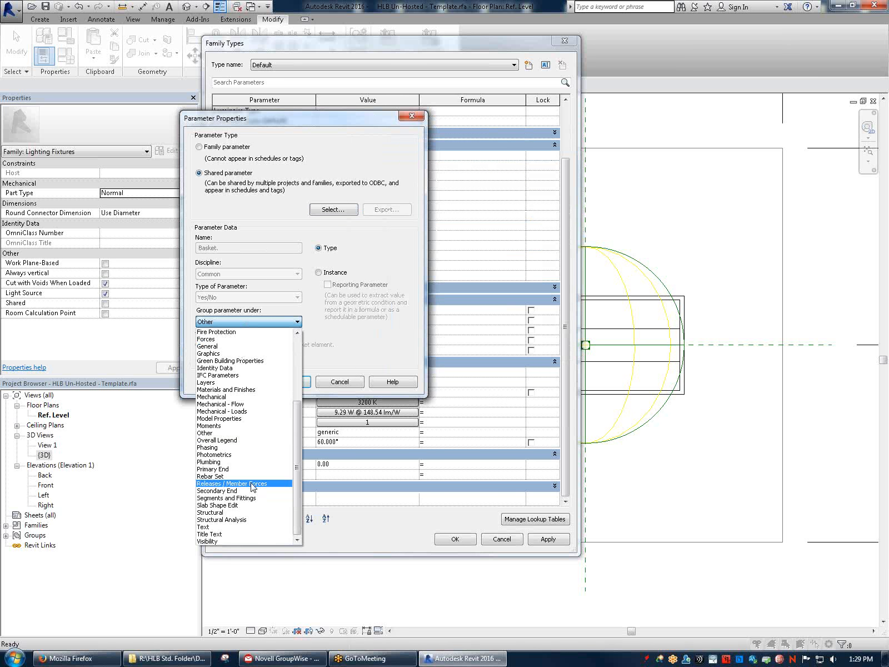
{"action": "left_click", "coordinate": [222, 544]}
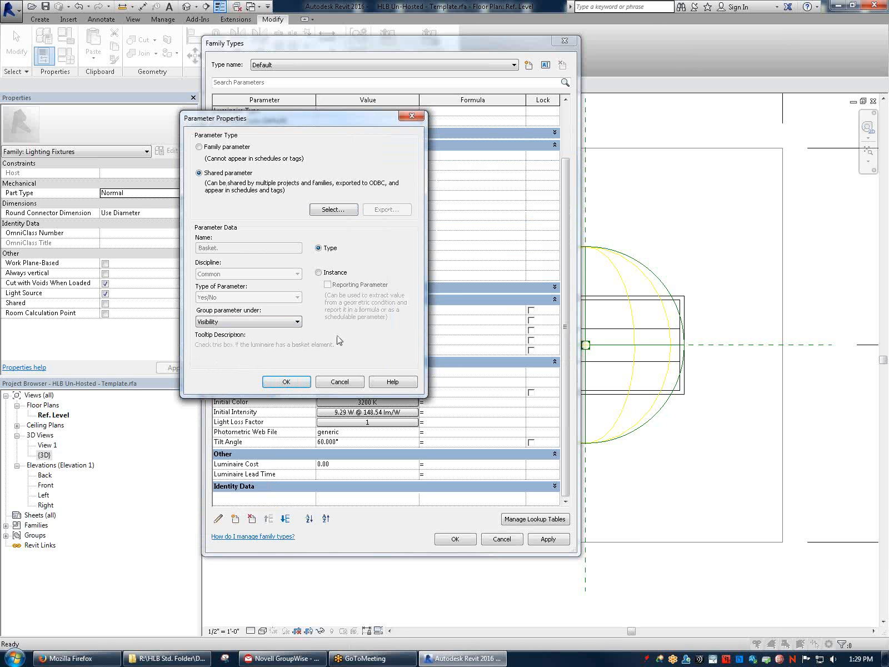
{"action": "left_click", "coordinate": [286, 382]}
{"action": "scroll", "coordinate": [567, 333], "scroll_direction": "down", "scroll_amount": 2}
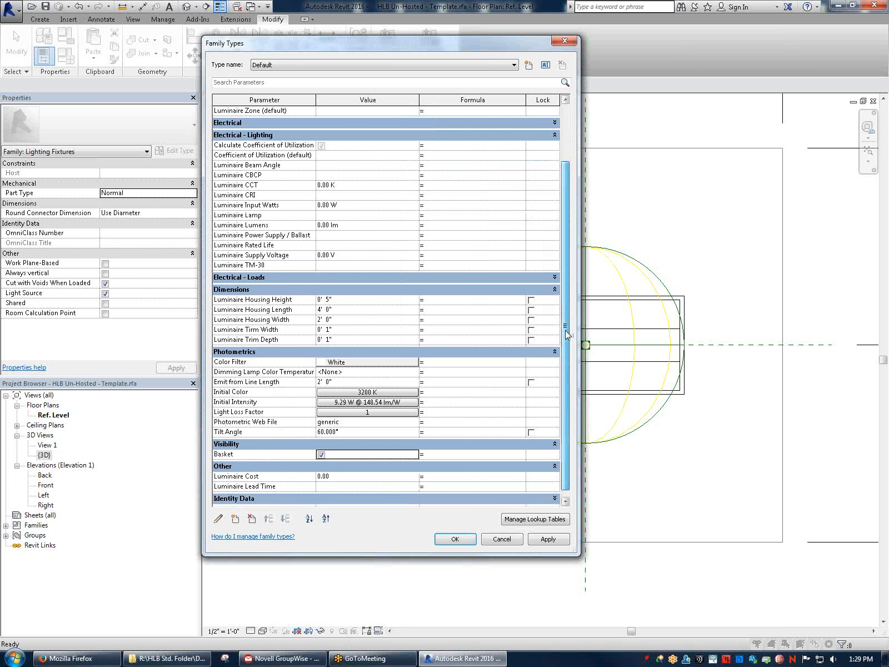
{"action": "scroll", "coordinate": [567, 334], "scroll_direction": "down", "scroll_amount": 1}
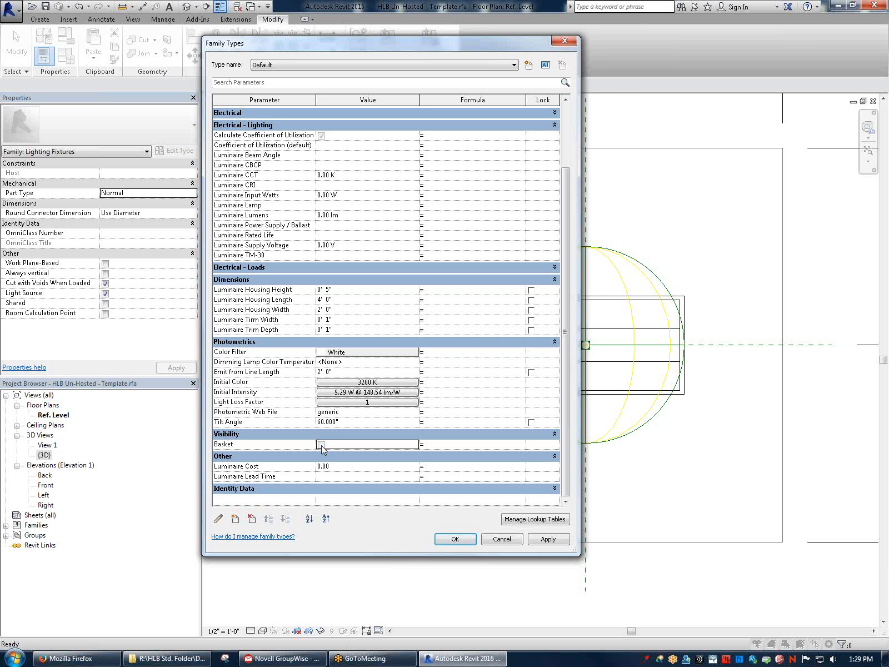
{"action": "left_click", "coordinate": [455, 539]}
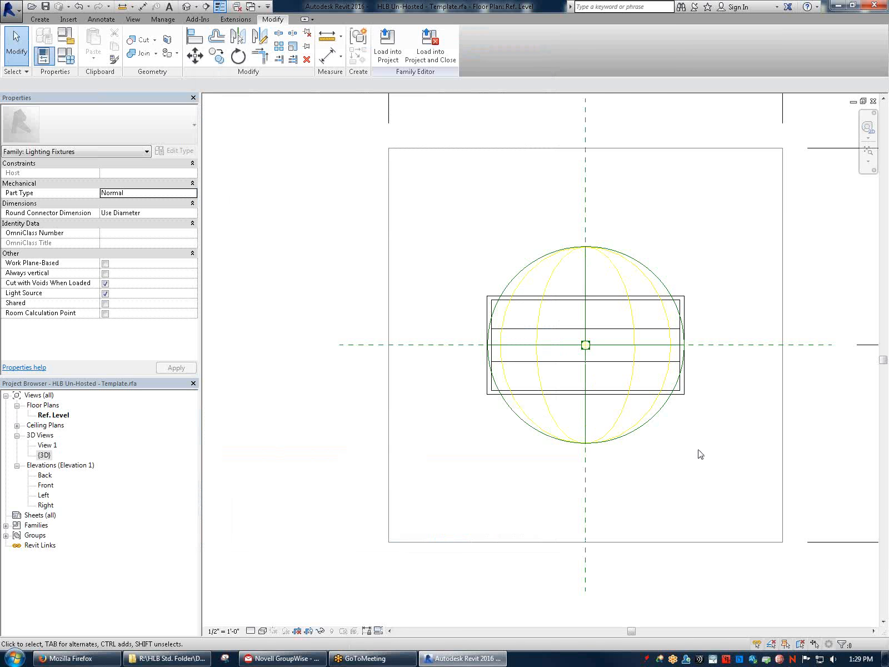
Associate the inner extrusion's Visible property with the Basket family parameter
{"action": "scroll", "coordinate": [647, 336], "scroll_direction": "up", "scroll_amount": 2}
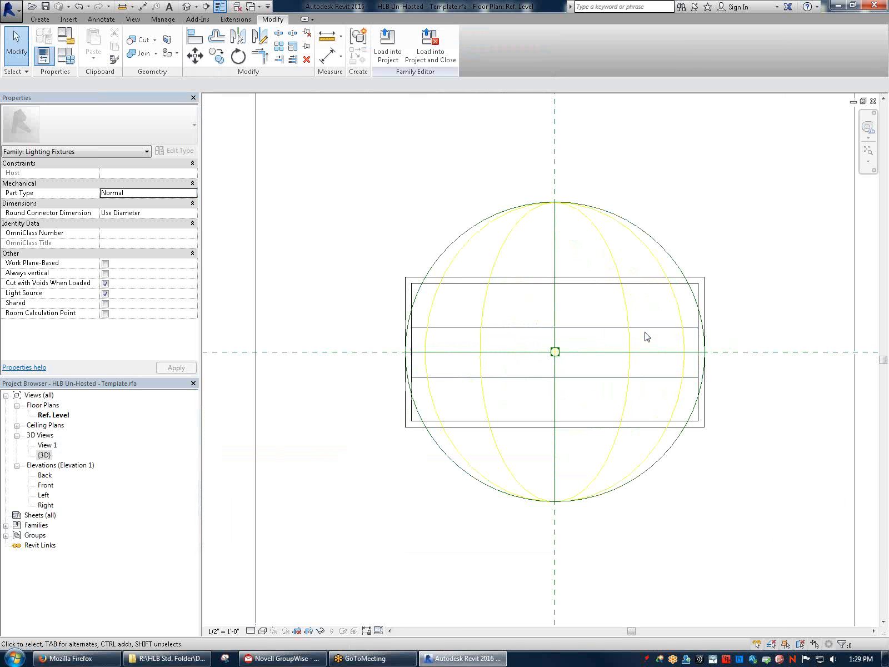
{"action": "left_click", "coordinate": [614, 332]}
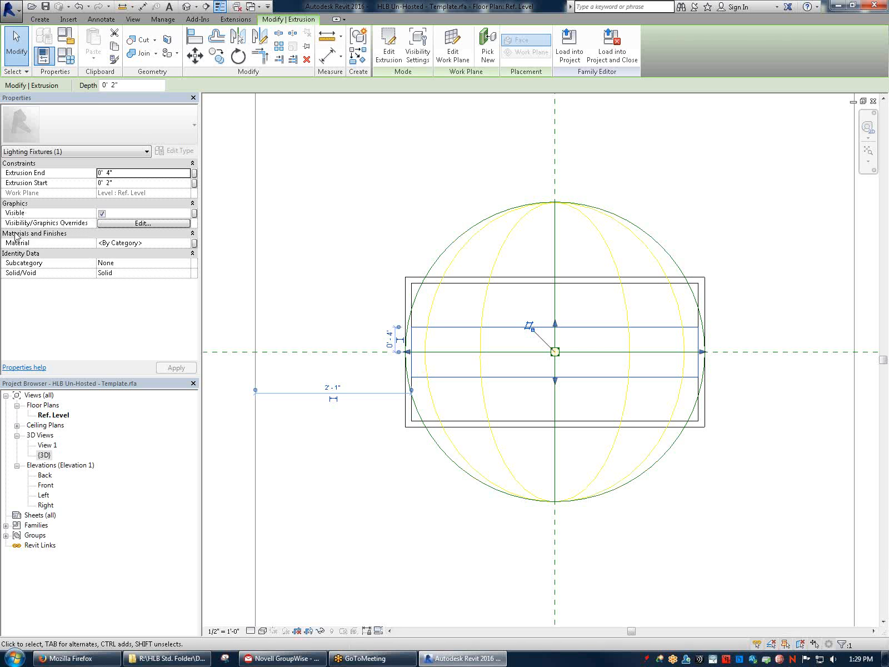
{"action": "left_click", "coordinate": [195, 214]}
{"action": "left_click", "coordinate": [257, 197]}
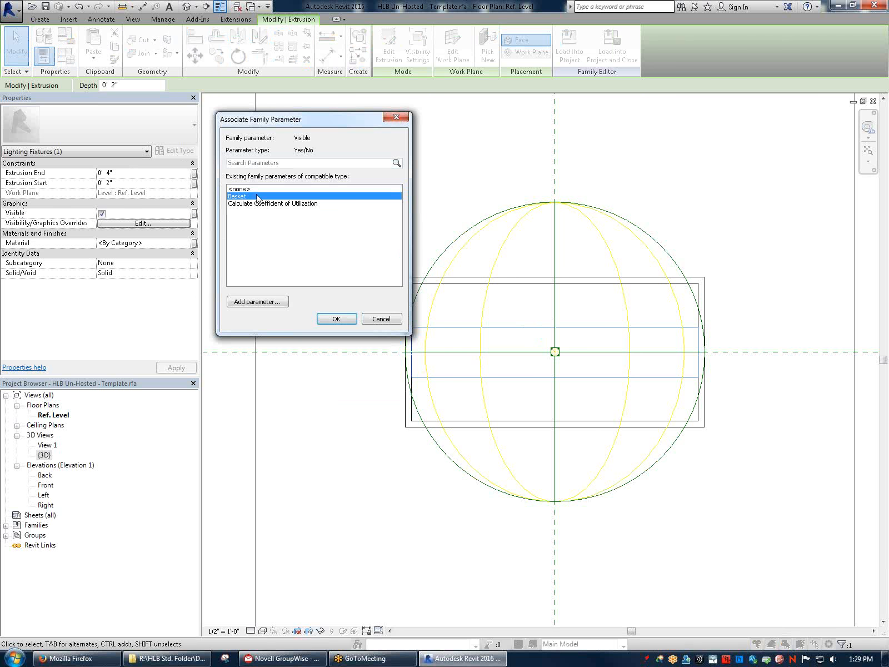
{"action": "left_click", "coordinate": [334, 318]}
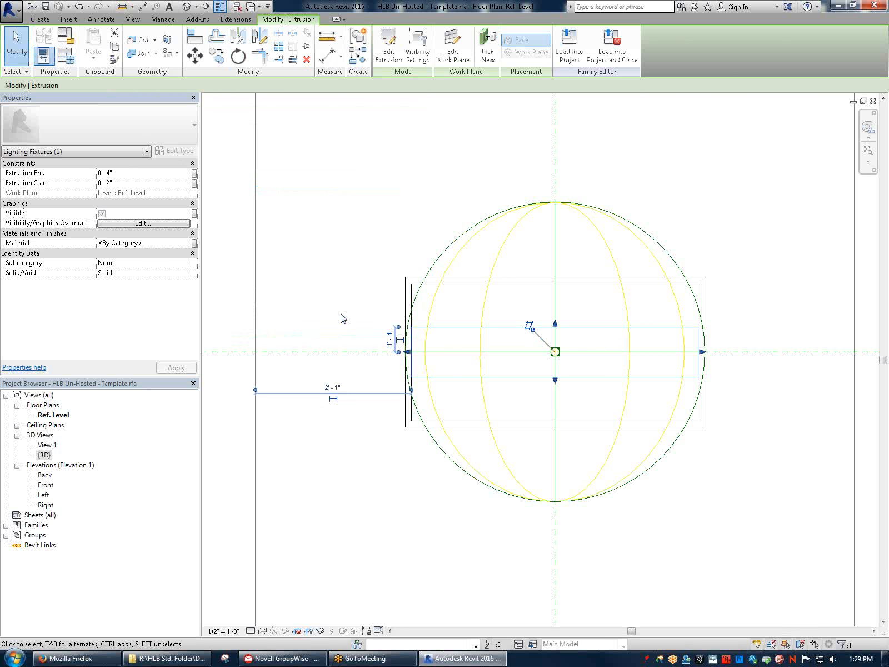
Turn off the Basket visibility parameter for the Default type in the family types and accept the change
{"action": "left_click", "coordinate": [774, 473]}
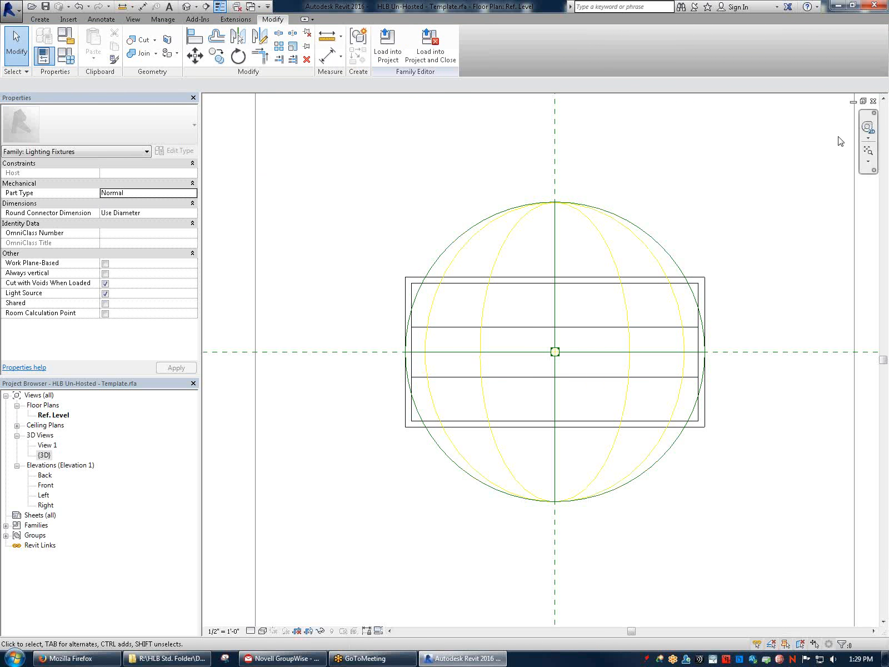
{"action": "middle_click_drag", "start_coordinate": [687, 320], "coordinate": [636, 352]}
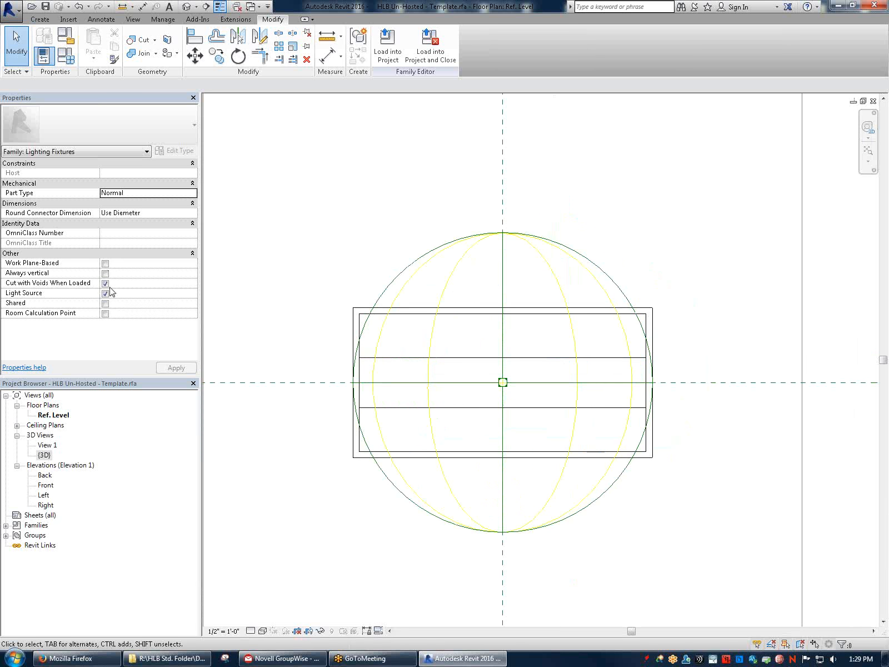
{"action": "left_click", "coordinate": [65, 56]}
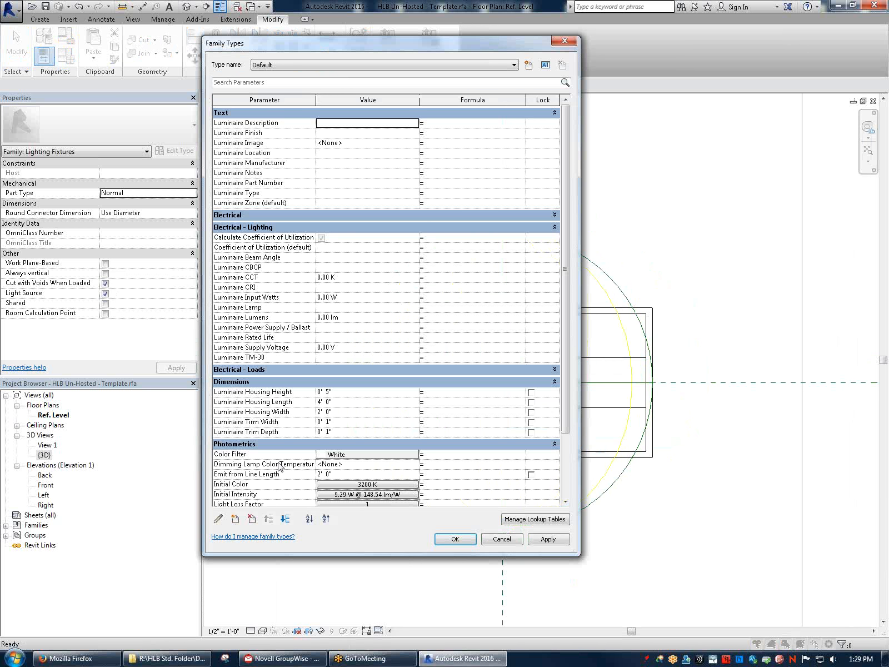
{"action": "scroll", "coordinate": [564, 351], "scroll_direction": "down", "scroll_amount": 3}
{"action": "left_click", "coordinate": [325, 446]}
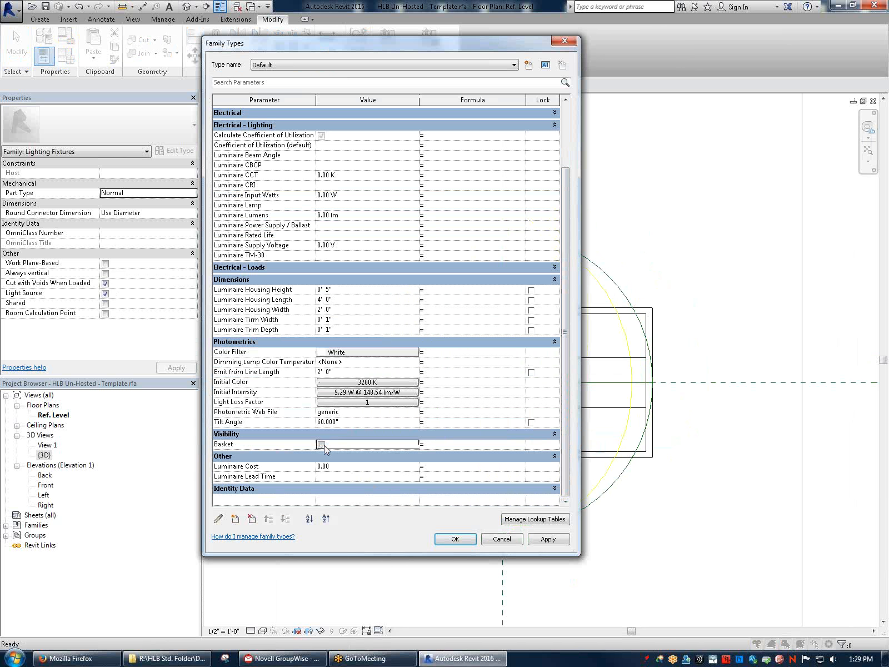
{"action": "left_click_drag", "start_coordinate": [428, 40], "coordinate": [194, 14]}
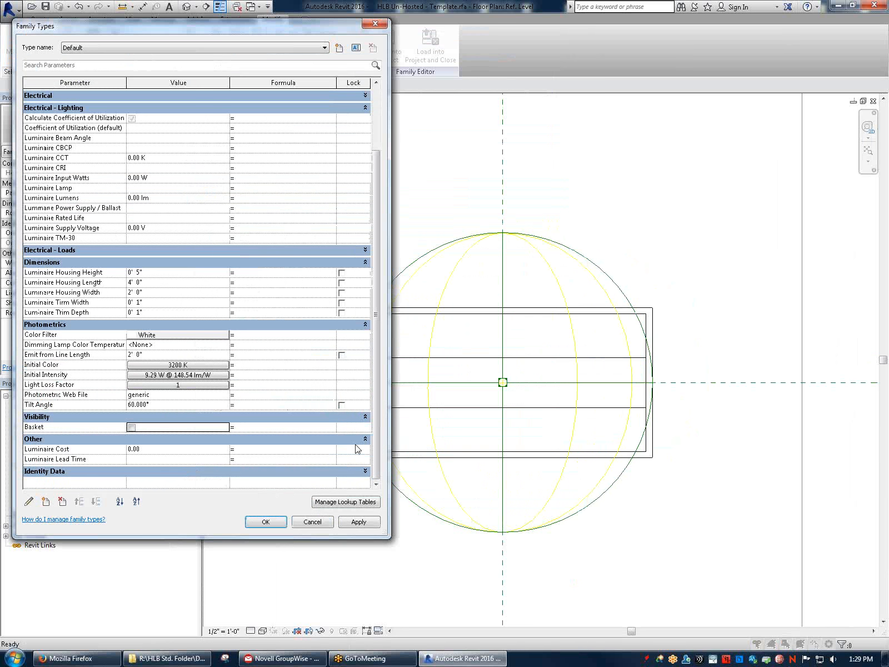
{"action": "left_click", "coordinate": [265, 523]}
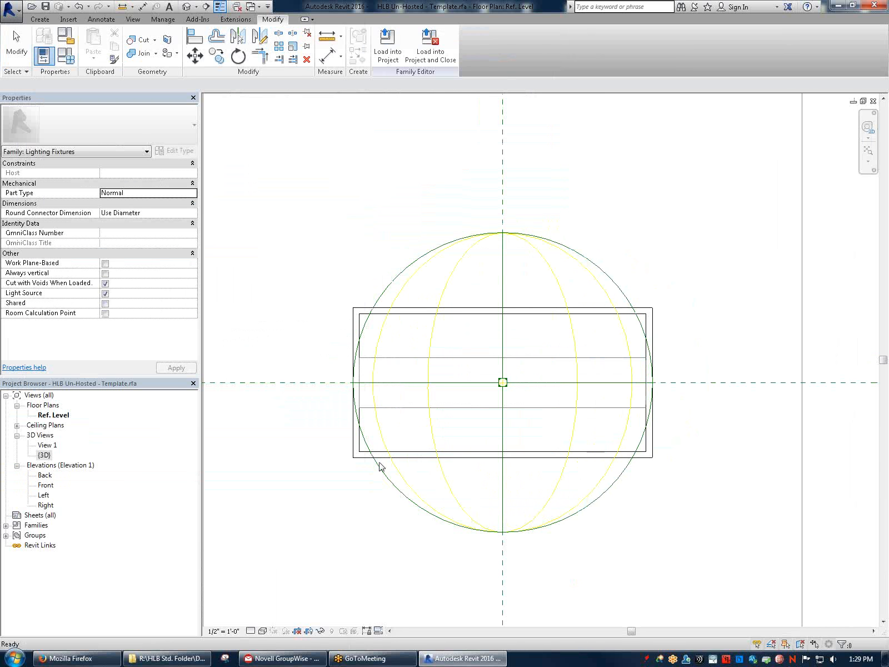
Load the family into the sample project and place one fixture at an 8' 0" offset in the Level 1 working ceiling plan
{"action": "left_click", "coordinate": [391, 53]}
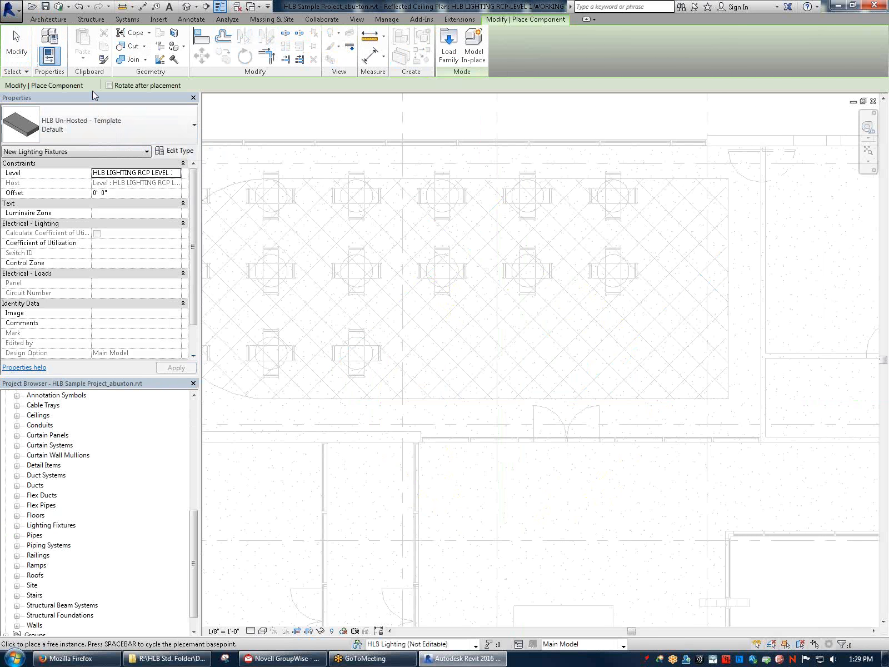
{"action": "left_click", "coordinate": [101, 194]}
{"action": "type", "text": "8"}
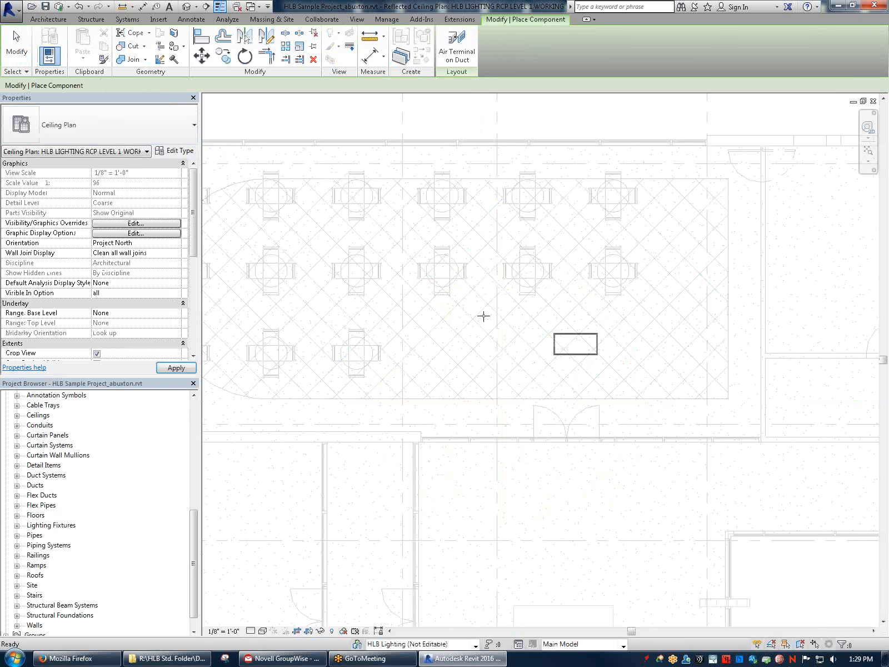
{"action": "scroll", "coordinate": [572, 317], "scroll_direction": "up", "scroll_amount": 5}
{"action": "left_click", "coordinate": [573, 304]}
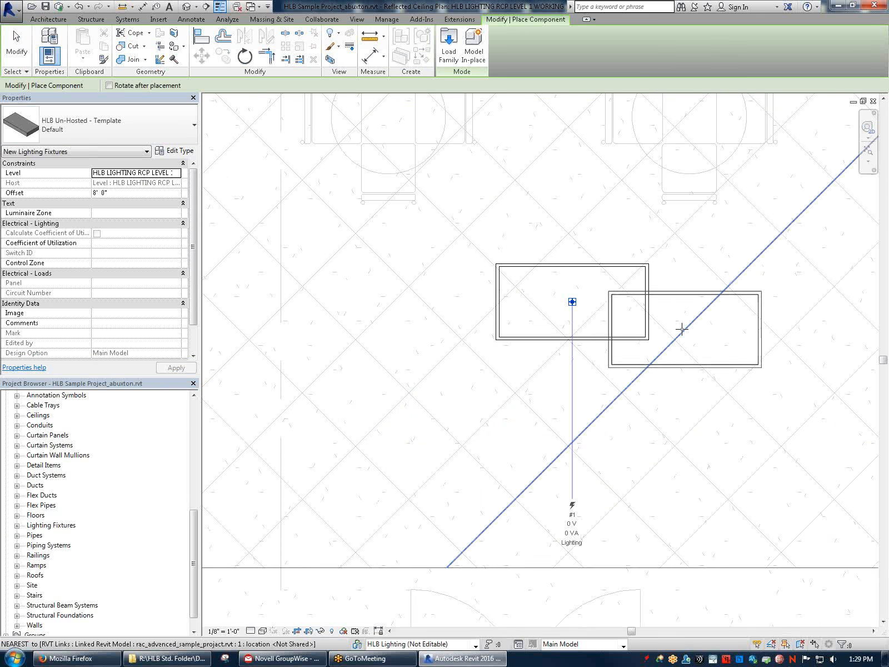
{"action": "key", "text": "Escape"}
{"action": "key", "text": "Escape"}
Turn on the Basket visibility parameter in the type properties of the placed fixture
{"action": "left_click", "coordinate": [647, 289]}
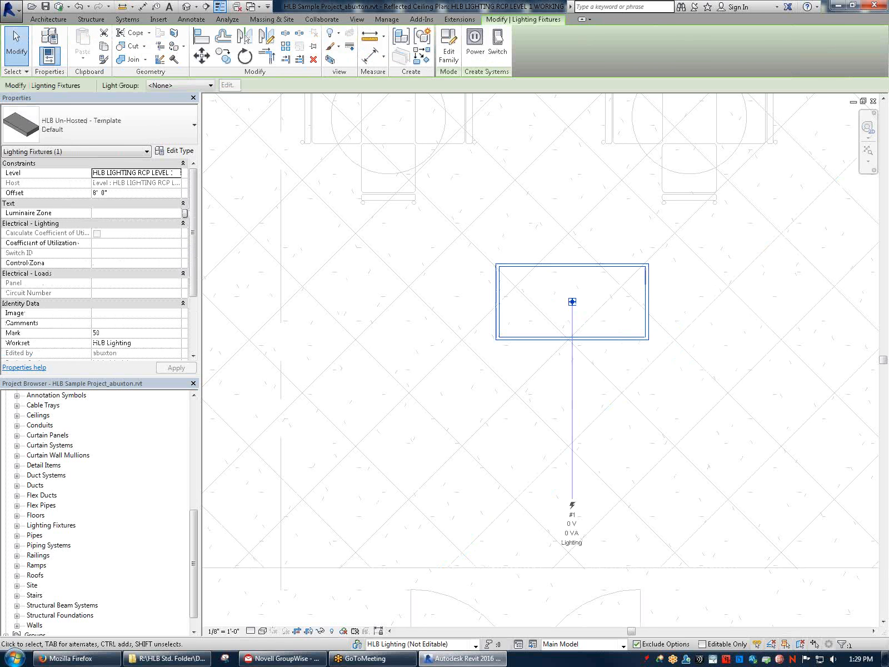
{"action": "left_click", "coordinate": [187, 154]}
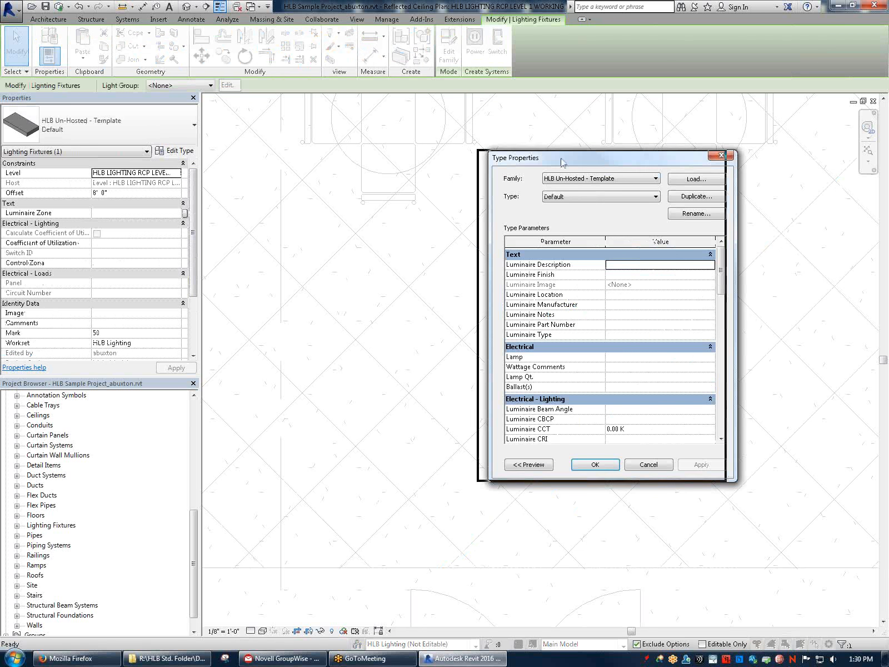
{"action": "left_click_drag", "start_coordinate": [564, 163], "coordinate": [229, 104]}
{"action": "scroll", "coordinate": [304, 352], "scroll_direction": "down", "scroll_amount": 10}
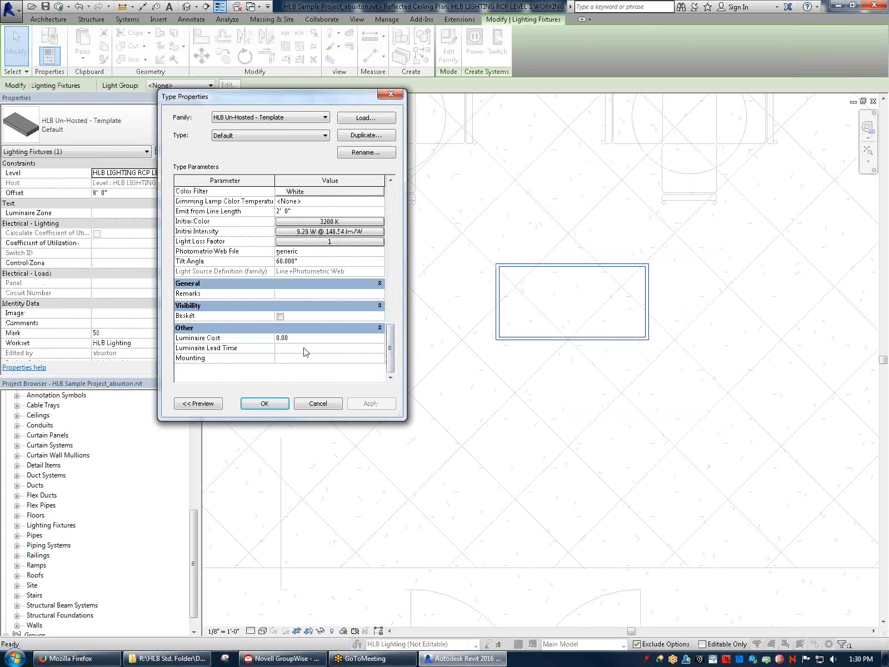
{"action": "left_click", "coordinate": [280, 317]}
{"action": "left_click", "coordinate": [265, 403]}
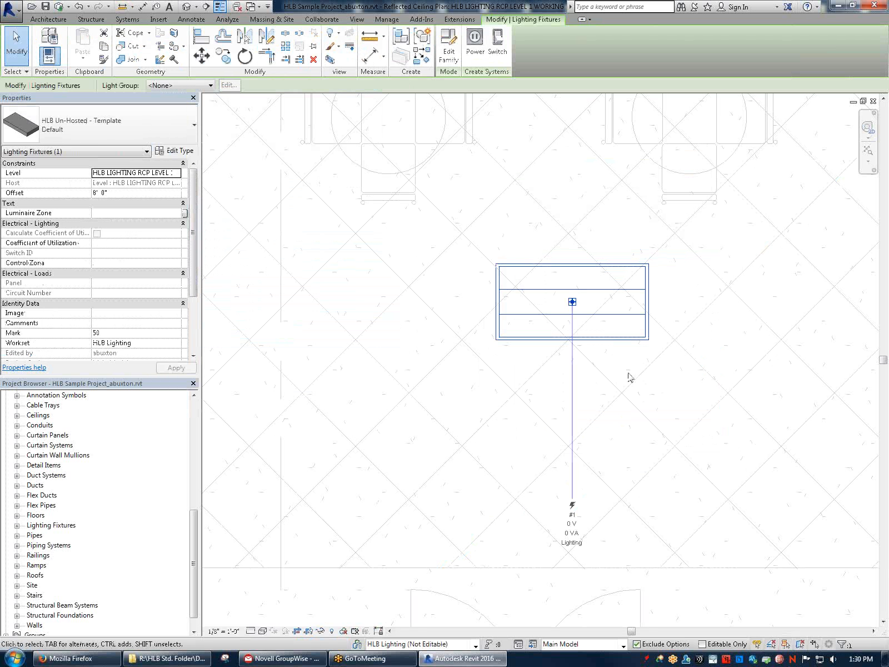
{"action": "left_click", "coordinate": [700, 406]}
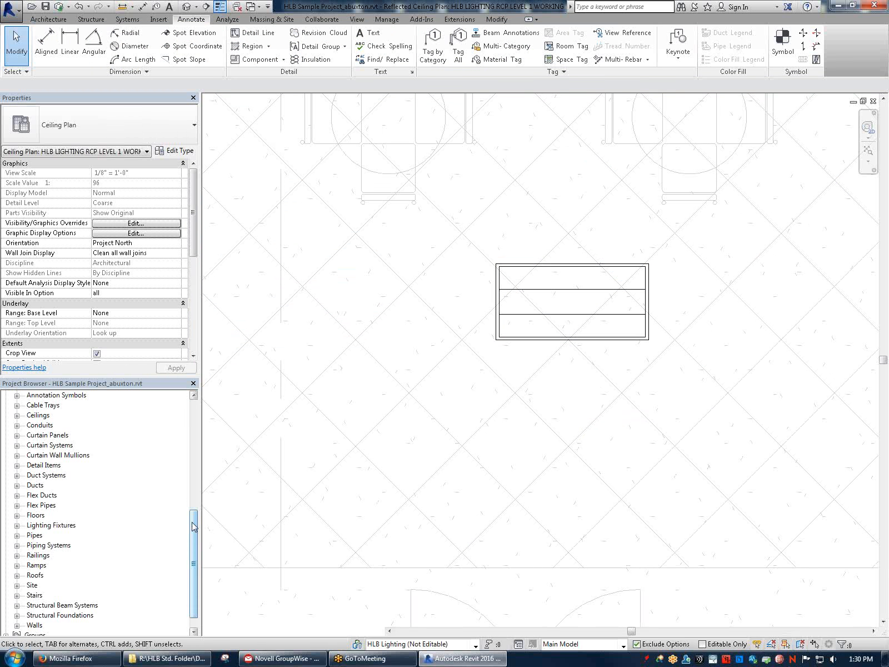
Open 3D View 2 and examine the placed fixture against the ceiling
{"action": "left_click_drag", "start_coordinate": [194, 559], "coordinate": [195, 445]}
{"action": "left_click", "coordinate": [66, 454]}
{"action": "double_click", "coordinate": [74, 454]}
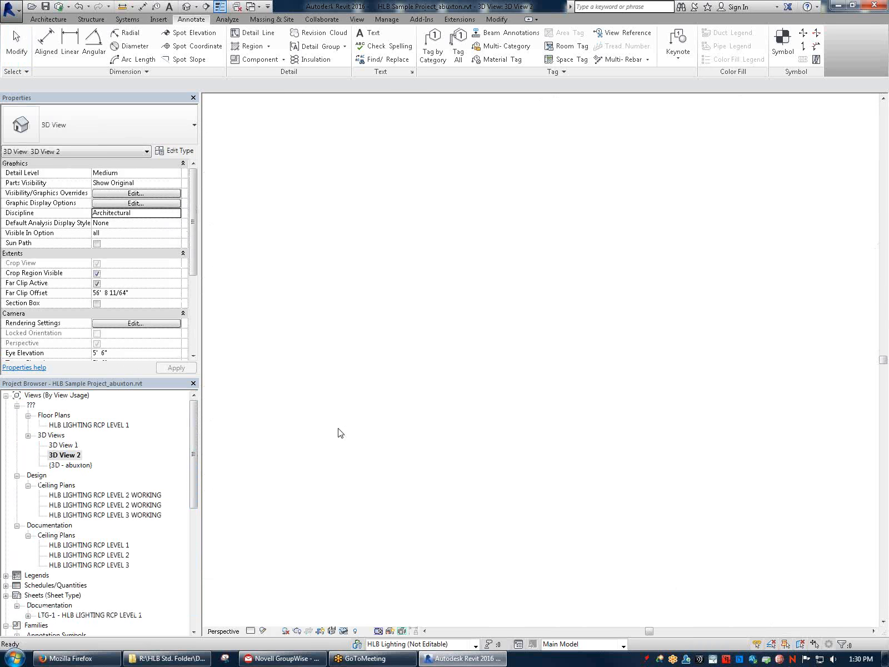
{"action": "scroll", "coordinate": [528, 316], "scroll_direction": "up", "scroll_amount": 5}
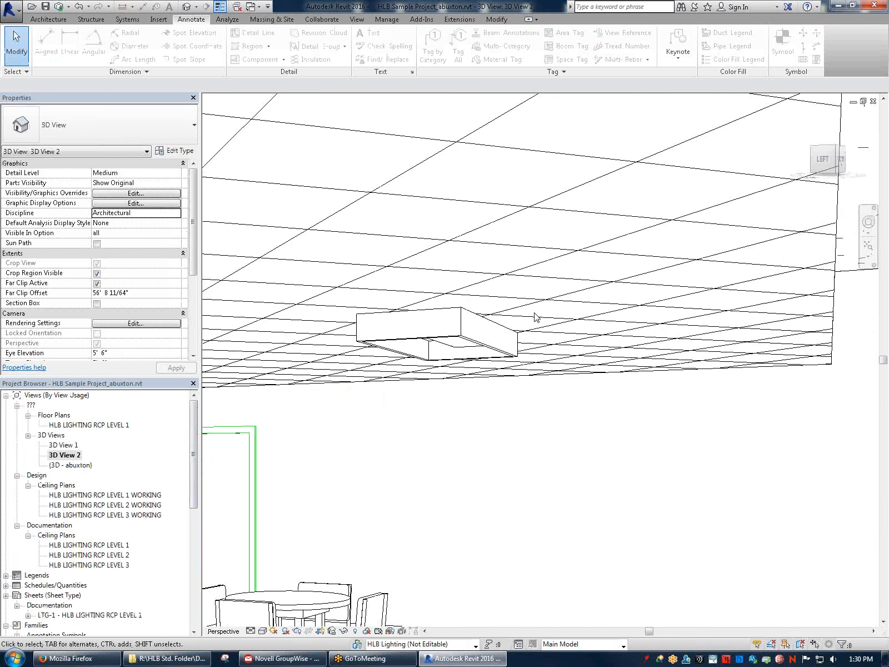
{"action": "middle_click_drag", "start_coordinate": [420, 372], "coordinate": [583, 261]}
Try to orbit the perspective around the placed fixture with the navigation wheel
{"action": "left_click", "coordinate": [868, 232]}
{"action": "left_click", "coordinate": [792, 235]}
{"action": "left_click_drag", "start_coordinate": [723, 382], "coordinate": [615, 409]}
{"action": "scroll", "coordinate": [605, 390], "scroll_direction": "down", "scroll_amount": 3}
{"action": "scroll", "coordinate": [615, 409], "scroll_direction": "down", "scroll_amount": 2}
{"action": "key", "text": "Escape"}
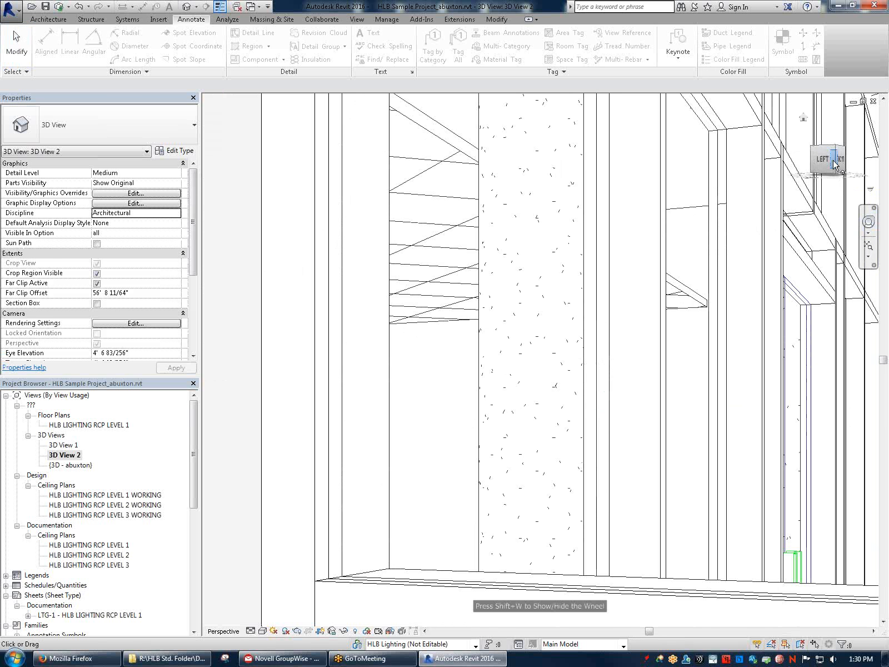
Open the HLB LIGHTING RCP LEVEL 1 floor plan and the HLB LIGHTING RCP LEVEL 1 WORKING ceiling plan, and minimize the ceiling plan window
{"action": "double_click", "coordinate": [87, 425]}
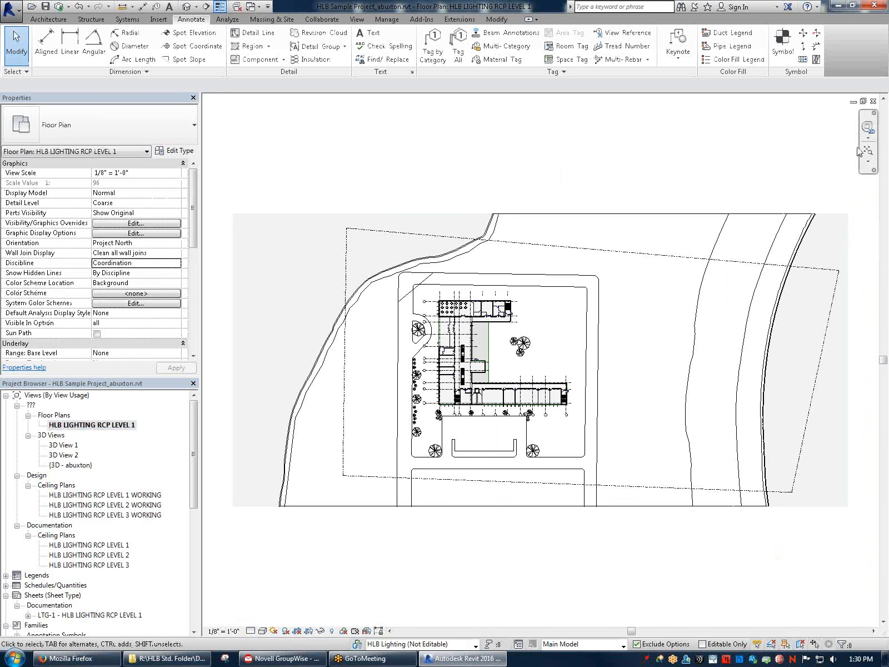
{"action": "scroll", "coordinate": [441, 385], "scroll_direction": "up", "scroll_amount": 5}
{"action": "left_click", "coordinate": [114, 496]}
{"action": "double_click", "coordinate": [116, 496]}
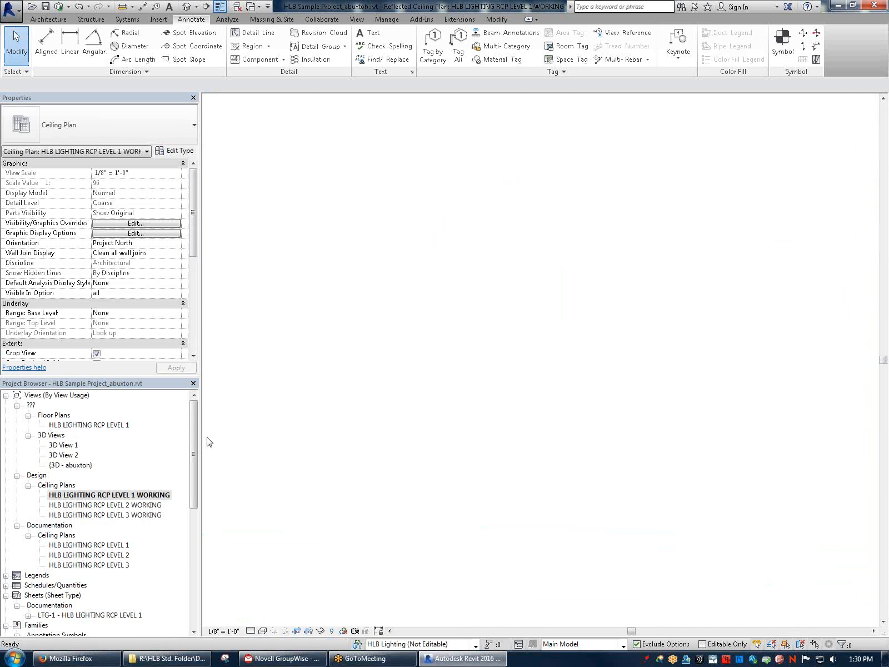
{"action": "left_click", "coordinate": [853, 103]}
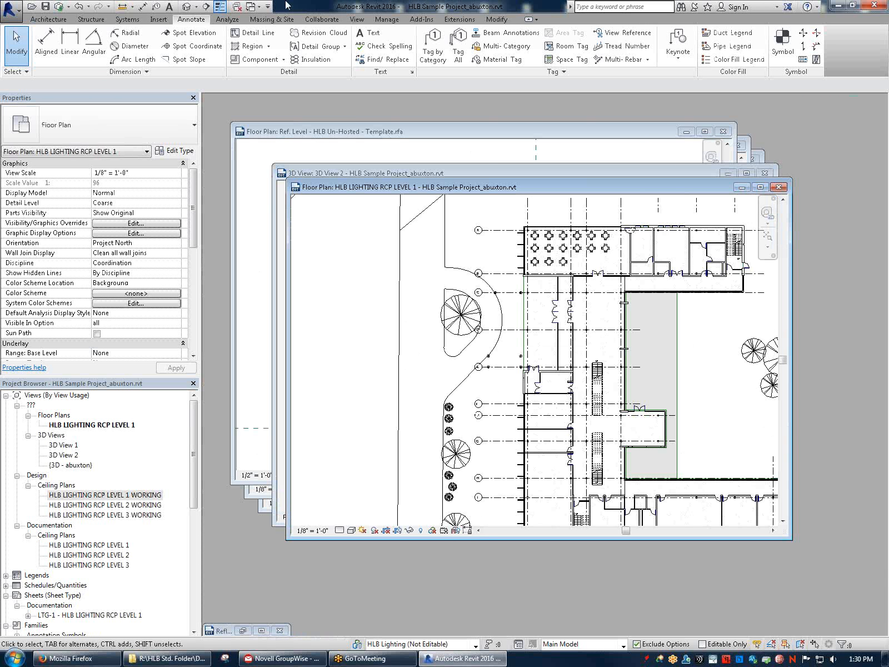
Clear away the open project views and maximise the Ref. Level floor plan of the HLB Un-Hosted - Template family
{"action": "left_click", "coordinate": [236, 6]}
{"action": "left_click", "coordinate": [743, 189]}
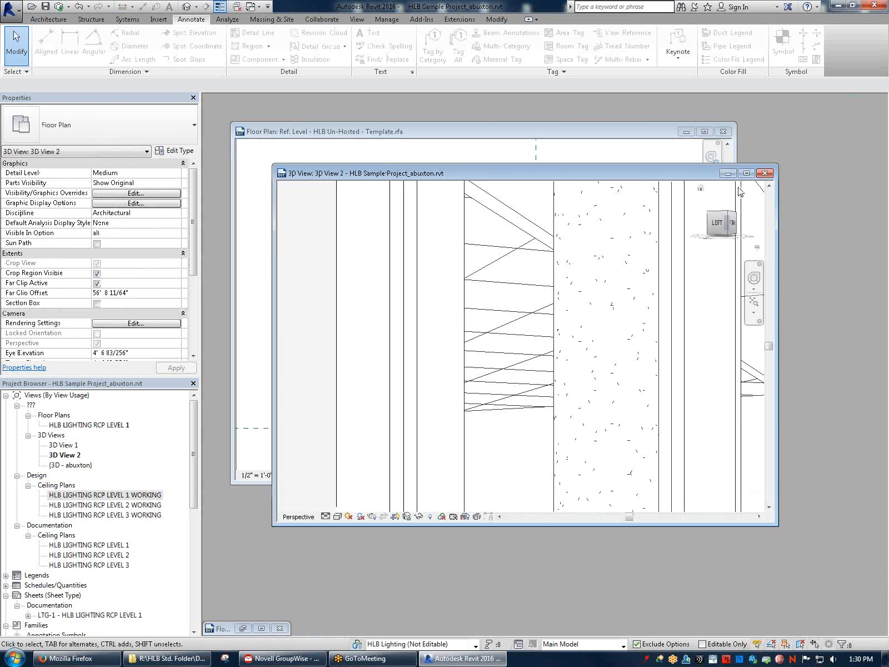
{"action": "left_click", "coordinate": [765, 175]}
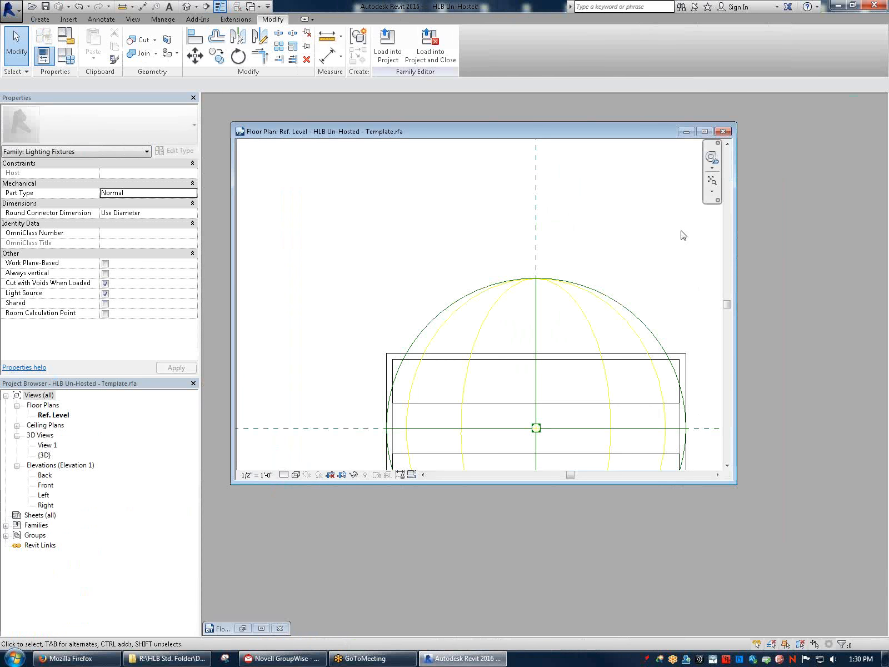
{"action": "left_click", "coordinate": [705, 132]}
Start a new family parameter named Lens from the family's types and parameters
{"action": "left_click", "coordinate": [65, 56]}
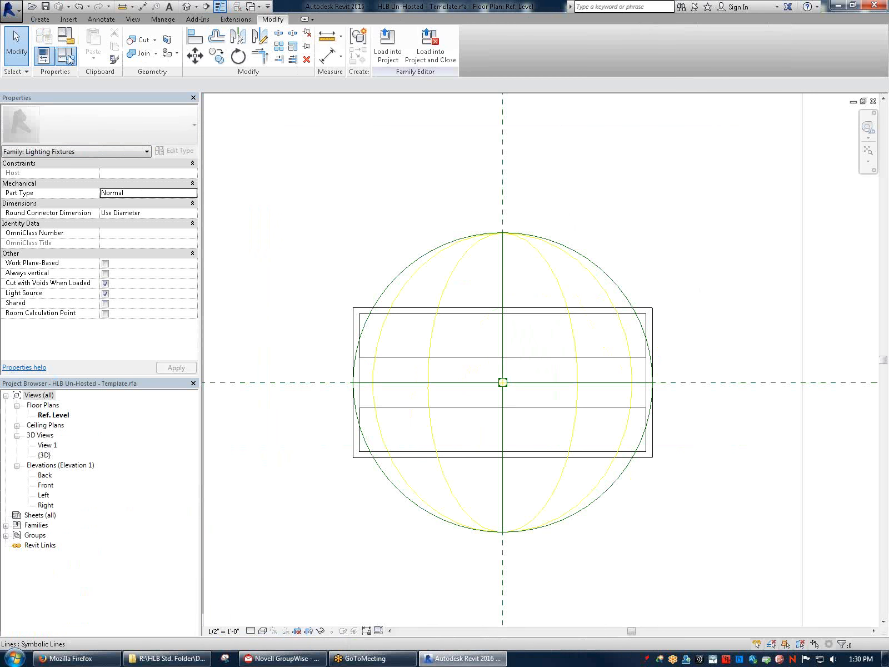
{"action": "left_click_drag", "start_coordinate": [208, 31], "coordinate": [632, 47]}
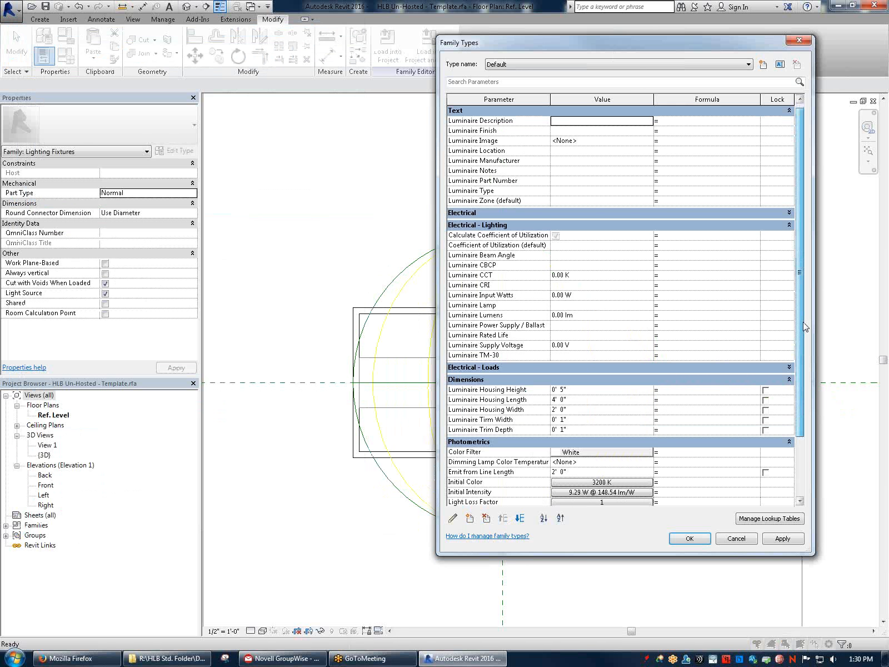
{"action": "scroll", "coordinate": [811, 319], "scroll_direction": "down", "scroll_amount": 4}
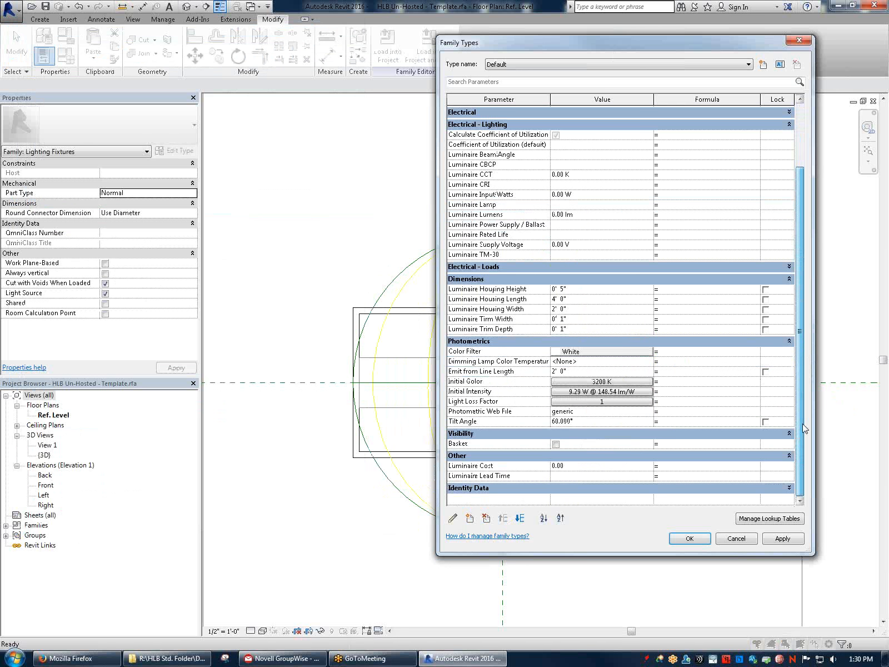
{"action": "left_click", "coordinate": [470, 520]}
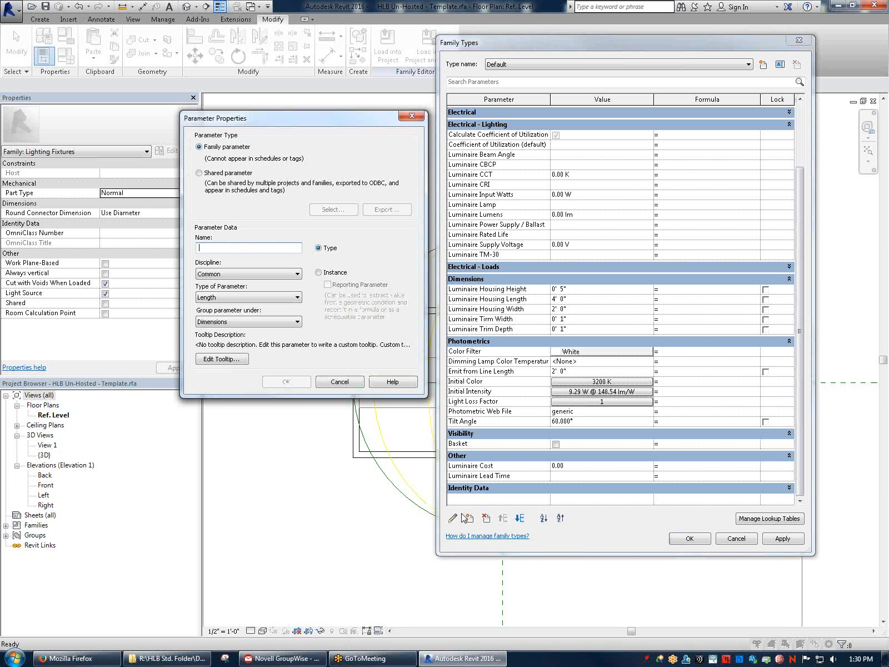
{"action": "left_click", "coordinate": [206, 148]}
{"action": "left_click", "coordinate": [247, 248]}
{"action": "type", "text": "Lens"}
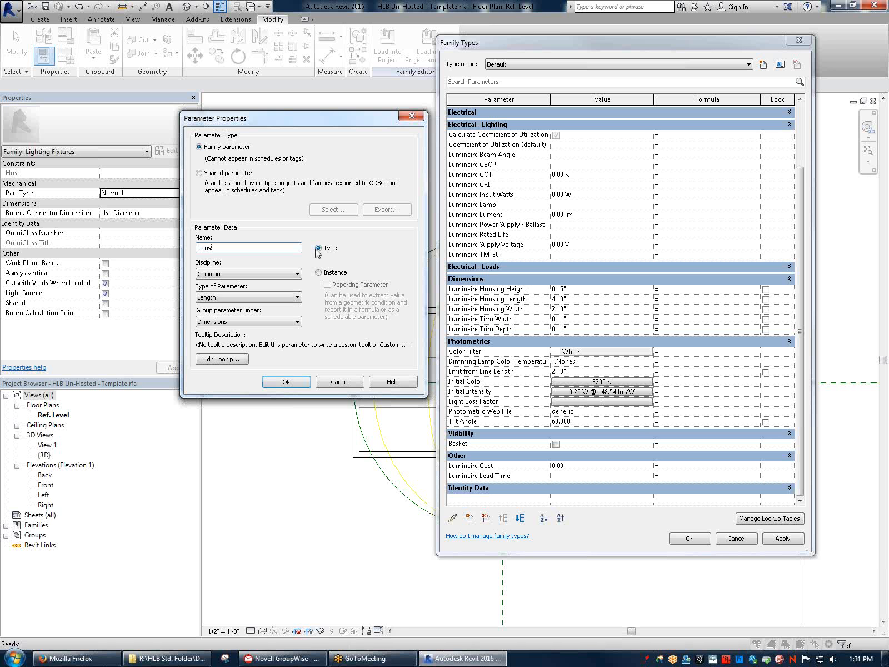
Set the Lens parameter's discipline to Common, its type to Yes/No and its group to Visibility
{"action": "left_click", "coordinate": [247, 274]}
{"action": "left_click", "coordinate": [216, 281]}
{"action": "left_click", "coordinate": [222, 297]}
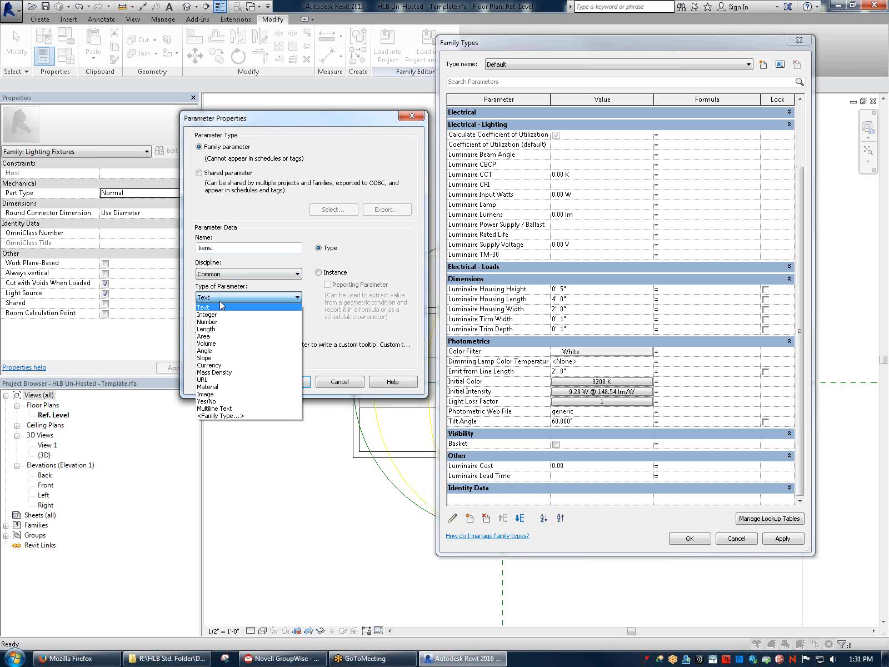
{"action": "left_click", "coordinate": [222, 401]}
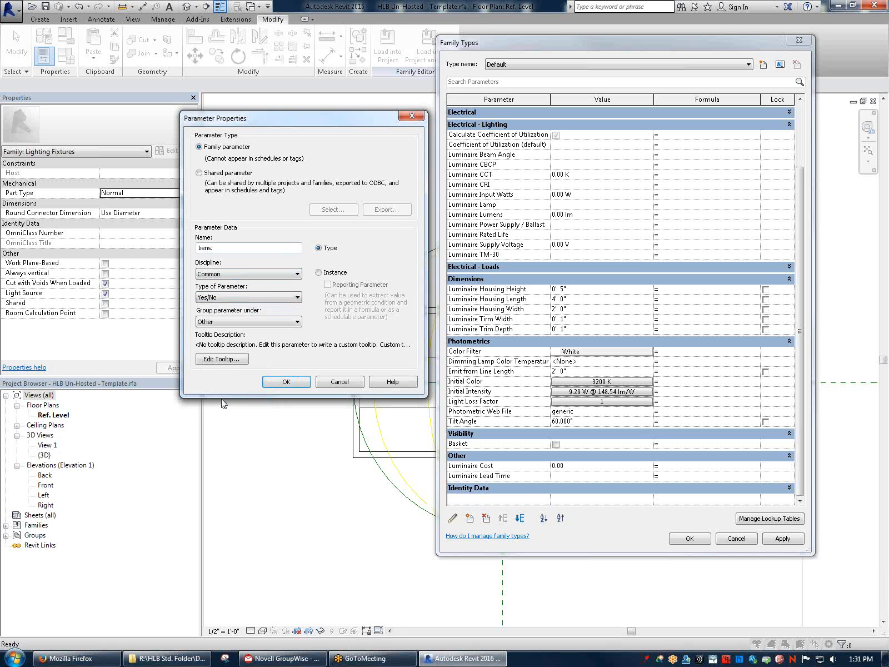
{"action": "left_click", "coordinate": [214, 321]}
{"action": "left_click", "coordinate": [216, 544]}
{"action": "left_click", "coordinate": [234, 361]}
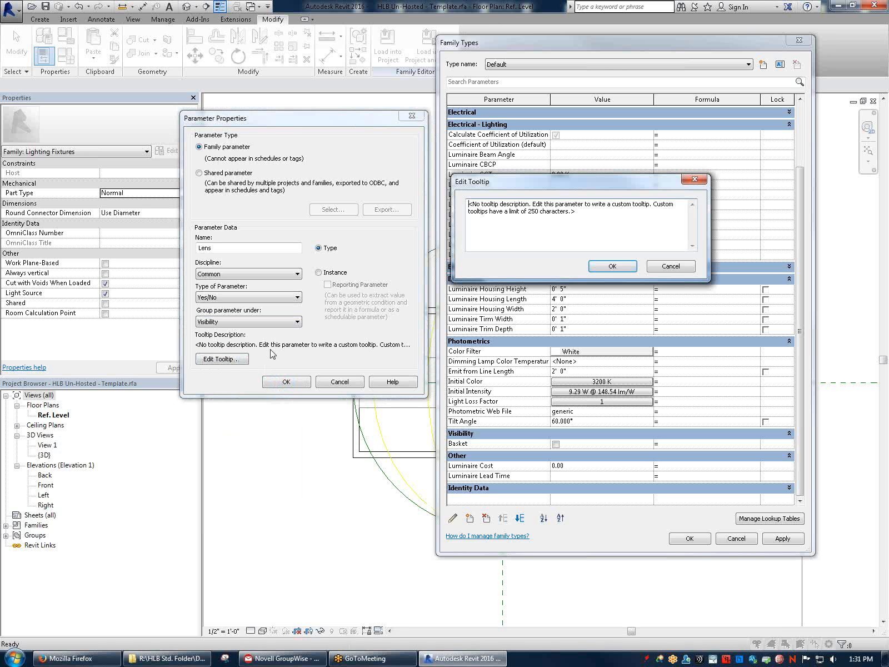
{"action": "left_click_drag", "start_coordinate": [578, 212], "coordinate": [454, 206]}
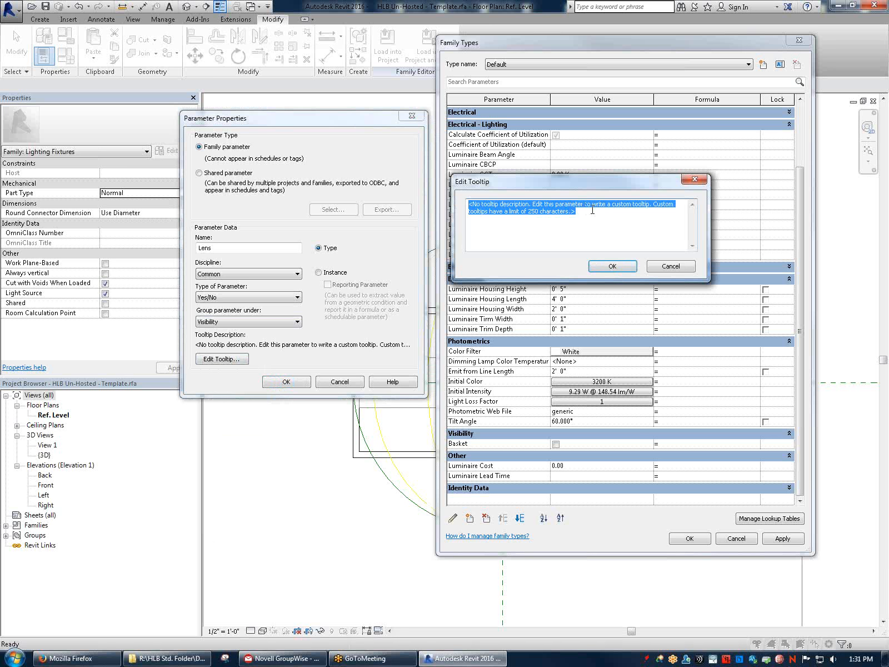
{"action": "left_click", "coordinate": [669, 266]}
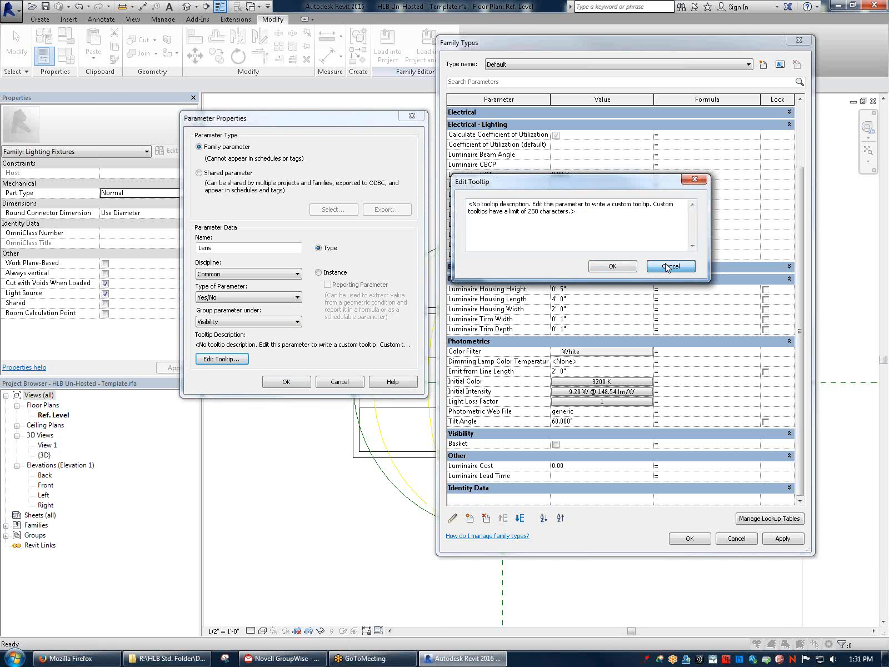
Add the Lens parameter to the family and switch it off for the Default type
{"action": "left_click", "coordinate": [285, 382]}
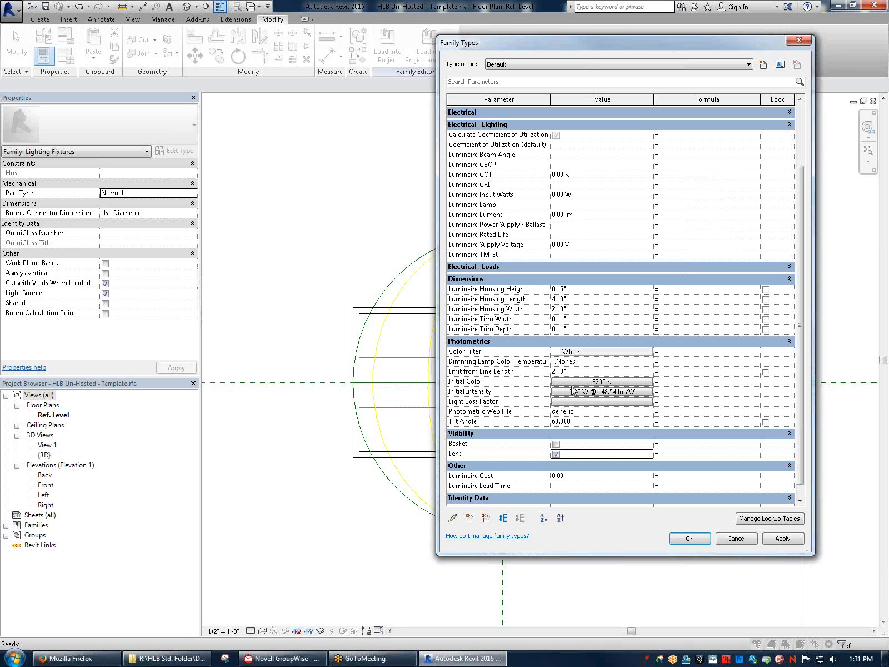
{"action": "left_click", "coordinate": [494, 455]}
{"action": "left_click", "coordinate": [481, 445]}
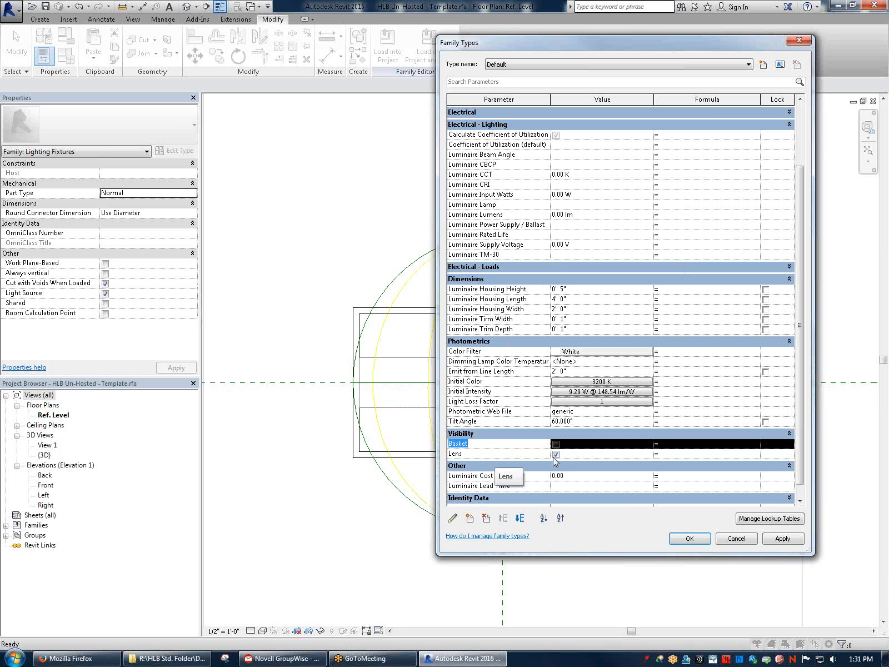
{"action": "left_click", "coordinate": [519, 456]}
{"action": "left_click", "coordinate": [573, 455]}
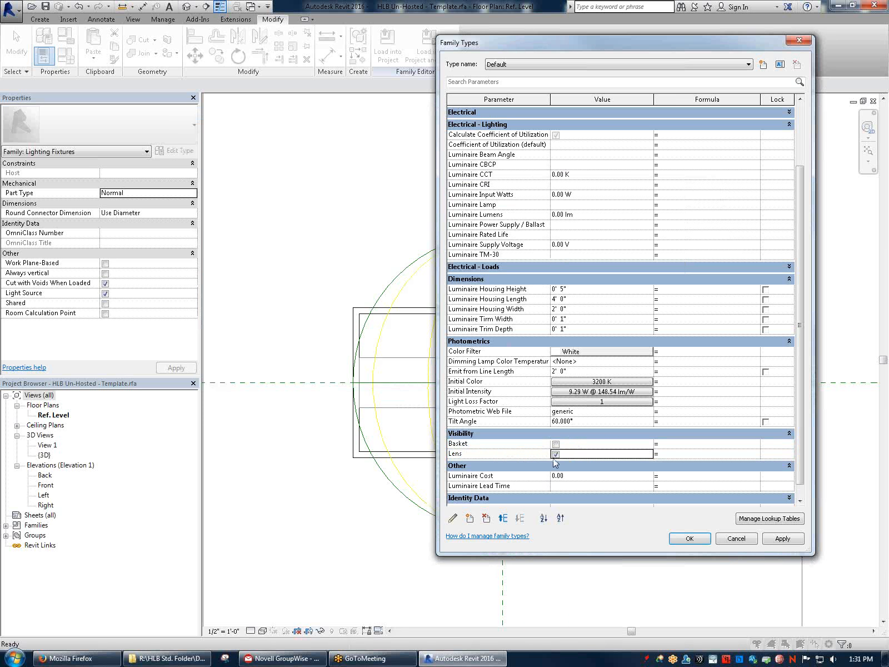
{"action": "left_click", "coordinate": [556, 454]}
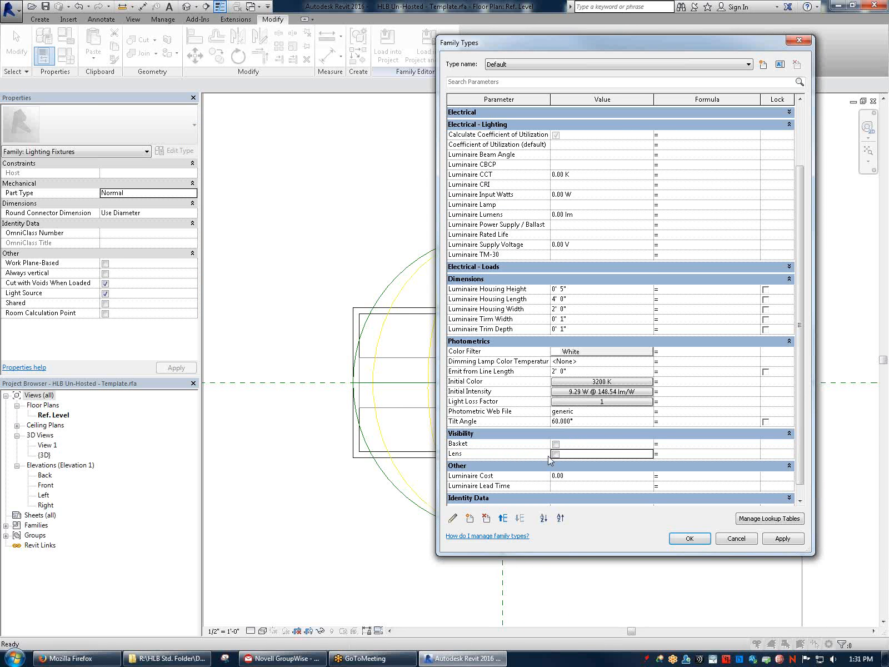
{"action": "left_click", "coordinate": [486, 454]}
{"action": "left_click", "coordinate": [671, 536]}
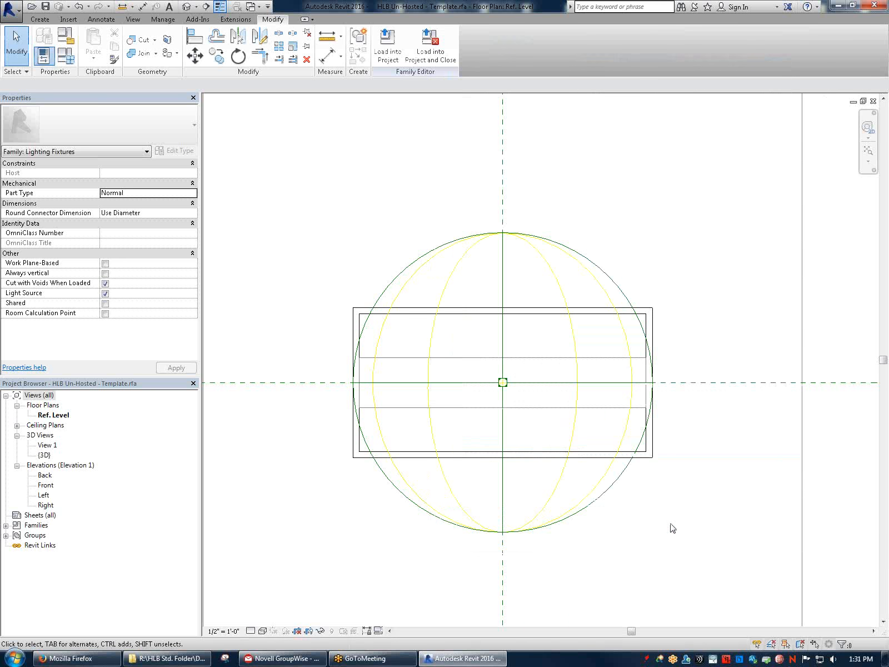
{"action": "left_click", "coordinate": [545, 371]}
{"action": "left_click", "coordinate": [194, 213]}
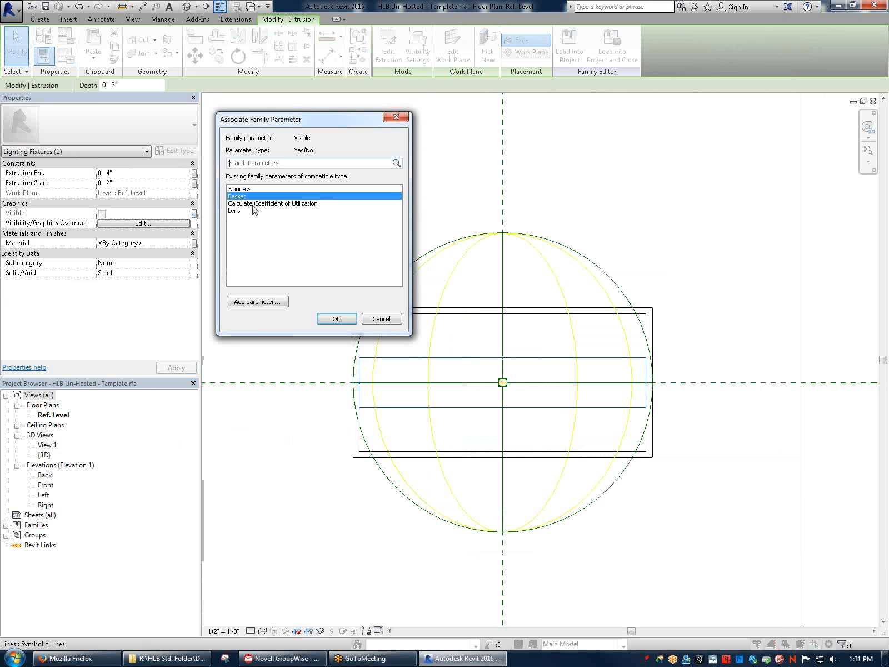
{"action": "left_click", "coordinate": [242, 211]}
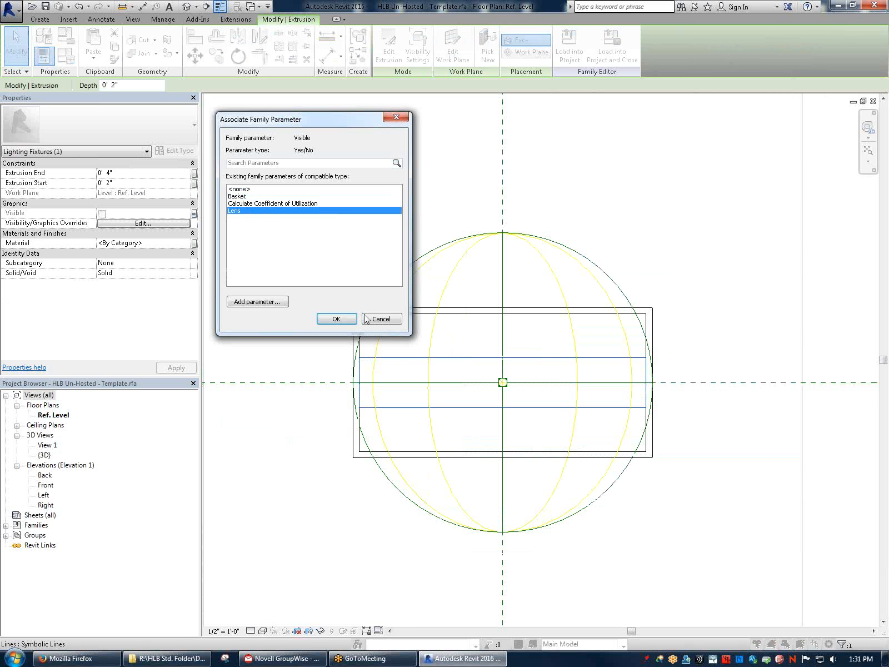
{"action": "left_click", "coordinate": [380, 319]}
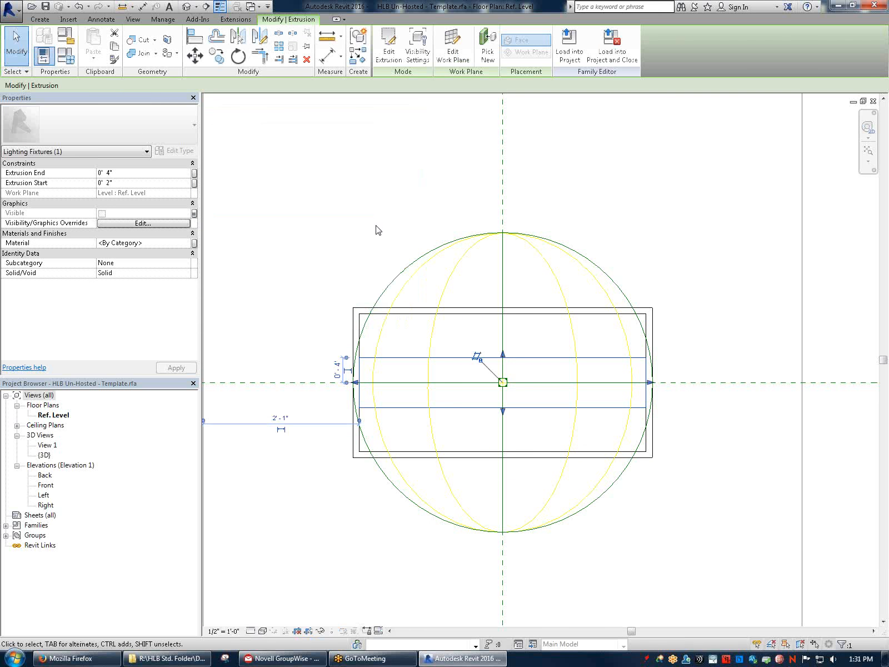
{"action": "left_click", "coordinate": [379, 230]}
Open the {3D} view and orient it to show the whole fixture from the top, front and right
{"action": "scroll", "coordinate": [487, 364], "scroll_direction": "up", "scroll_amount": 2}
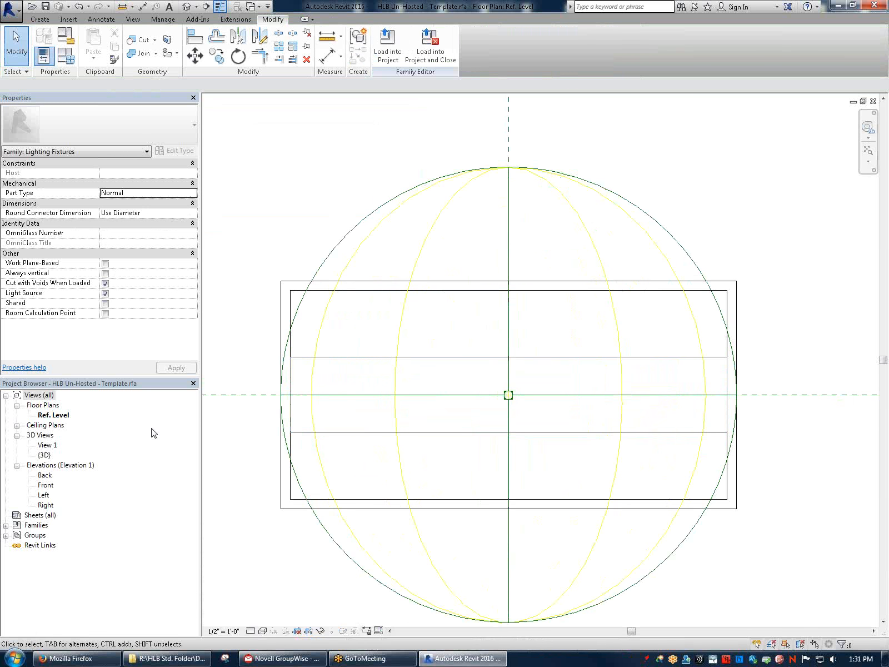
{"action": "double_click", "coordinate": [43, 456]}
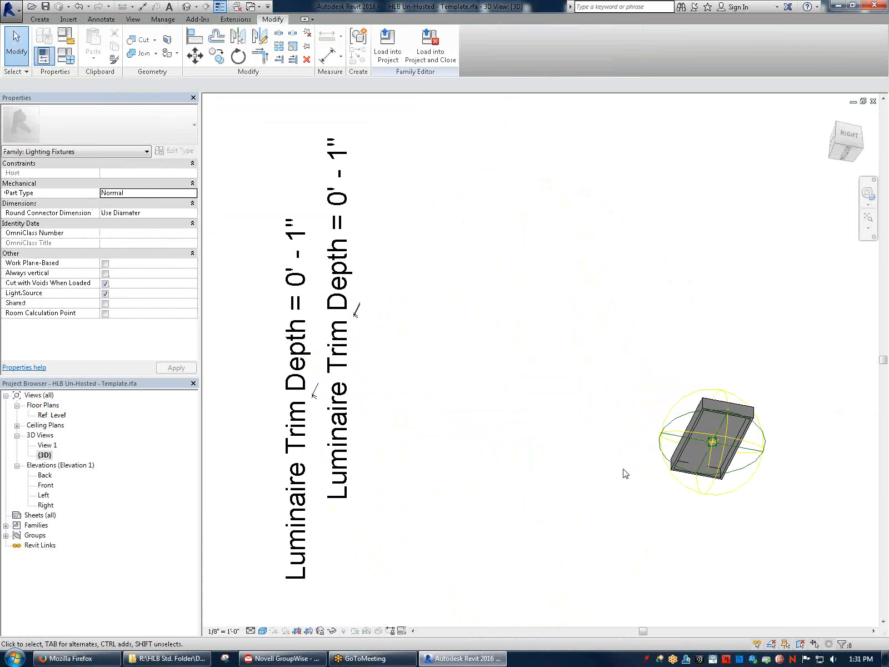
{"action": "scroll", "coordinate": [745, 437], "scroll_direction": "up", "scroll_amount": 4}
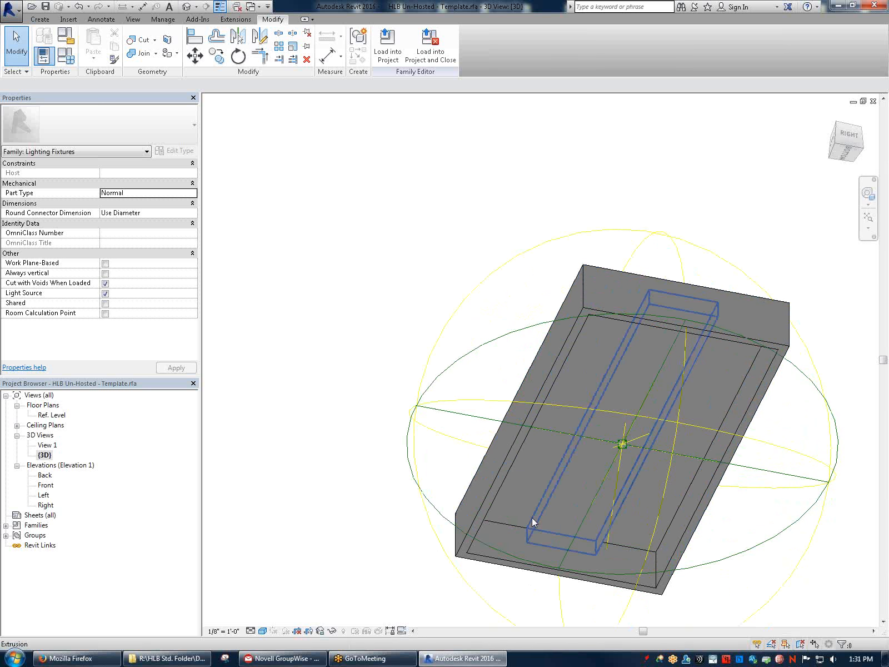
{"action": "left_click", "coordinate": [839, 129]}
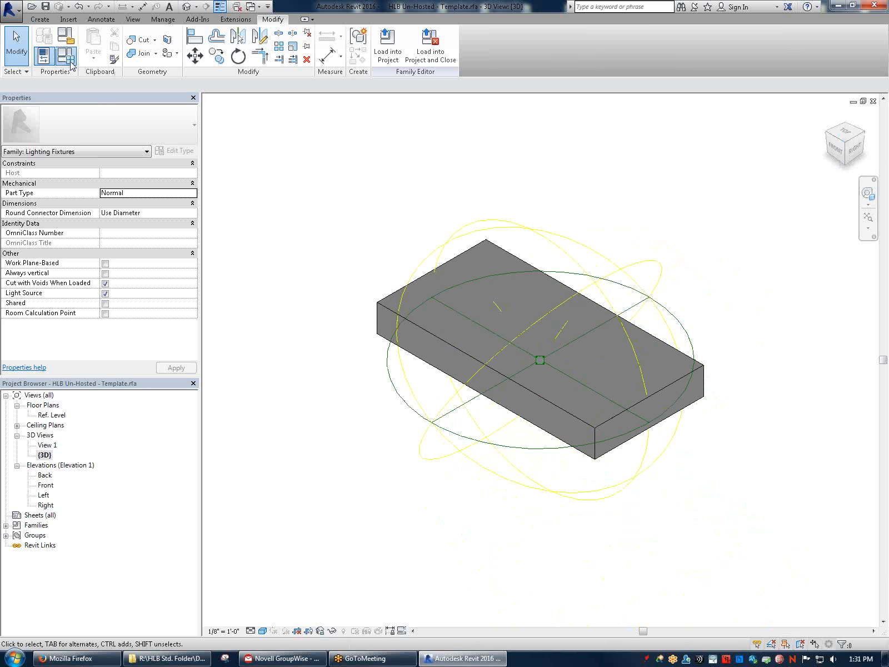
Set the Default type's Luminaire Housing Length to 10' 0" and apply it to the model
{"action": "left_click", "coordinate": [67, 58]}
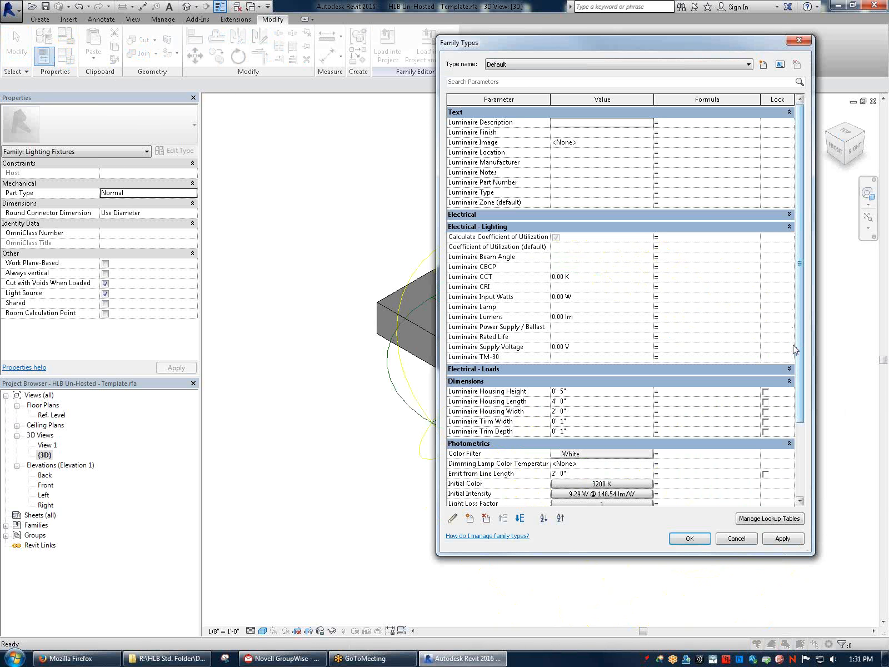
{"action": "left_click_drag", "start_coordinate": [568, 50], "coordinate": [143, 35]}
{"action": "left_click_drag", "start_coordinate": [154, 395], "coordinate": [85, 380]}
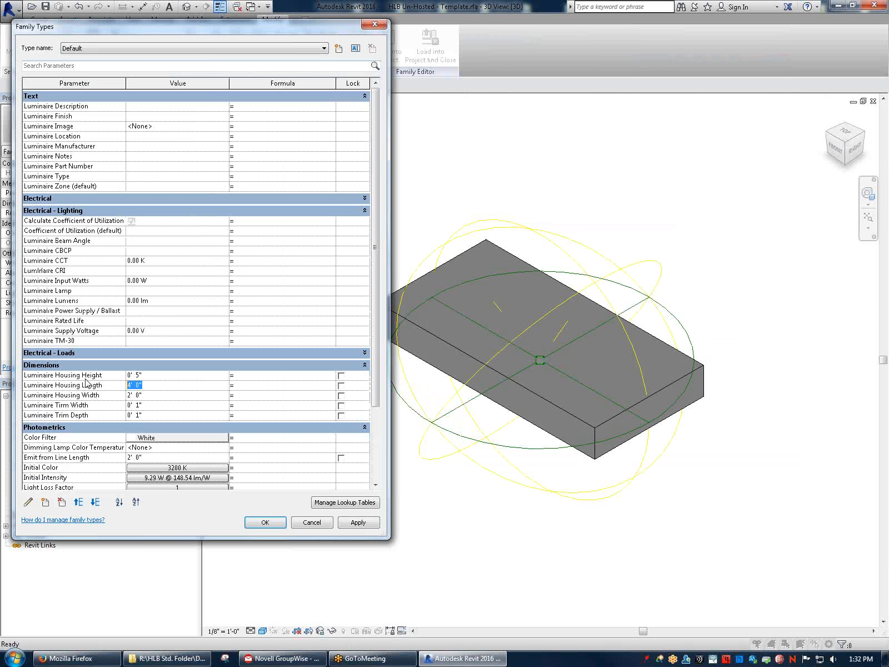
{"action": "type", "text": "10"}
{"action": "key", "text": "Tab"}
{"action": "left_click", "coordinate": [359, 523]}
Set the Default type's Luminaire Housing Width to 5' 0" and apply it to the model
{"action": "left_click", "coordinate": [152, 395]}
{"action": "type", "text": "5"}
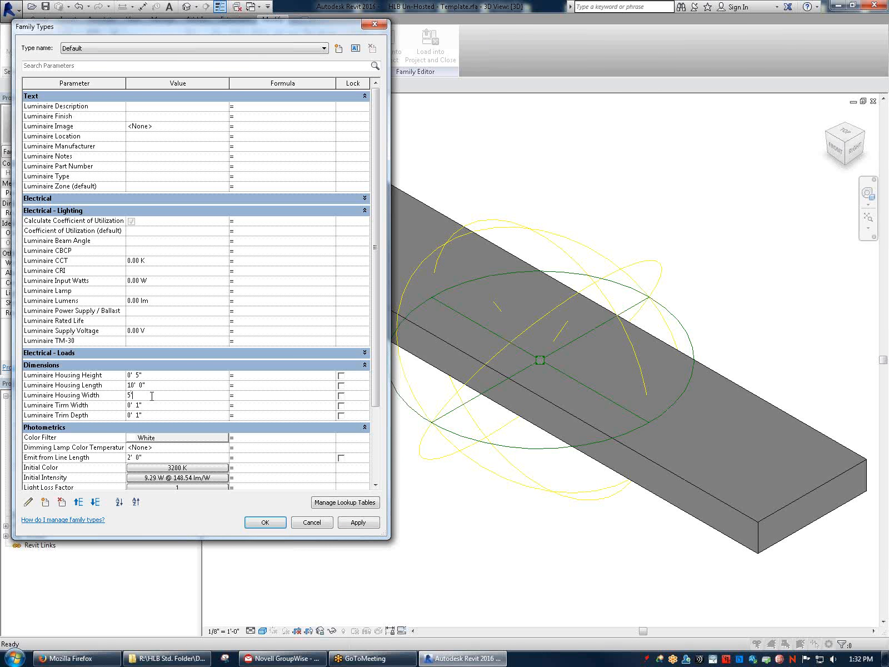
{"action": "left_click", "coordinate": [361, 523]}
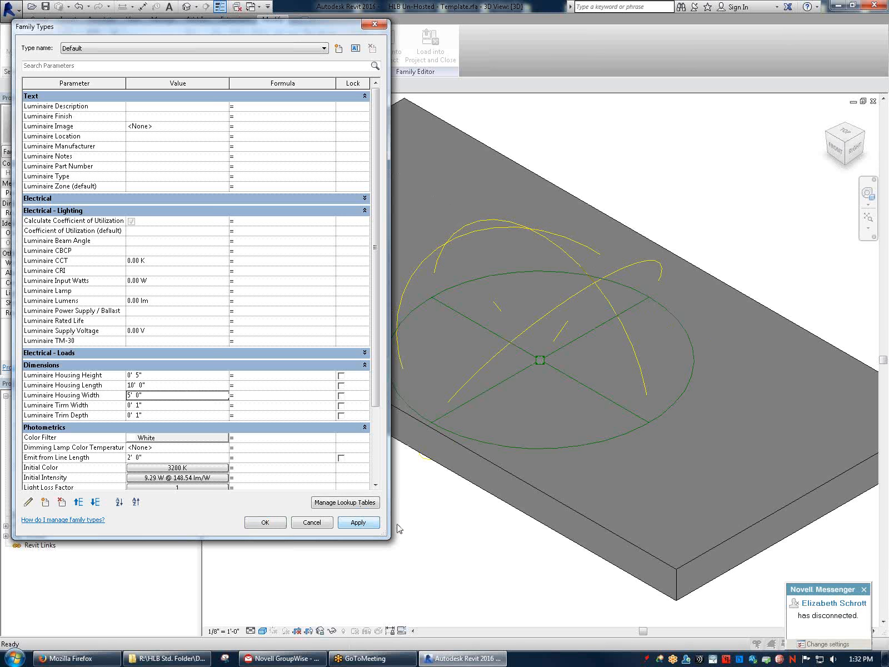
{"action": "left_click", "coordinate": [262, 523]}
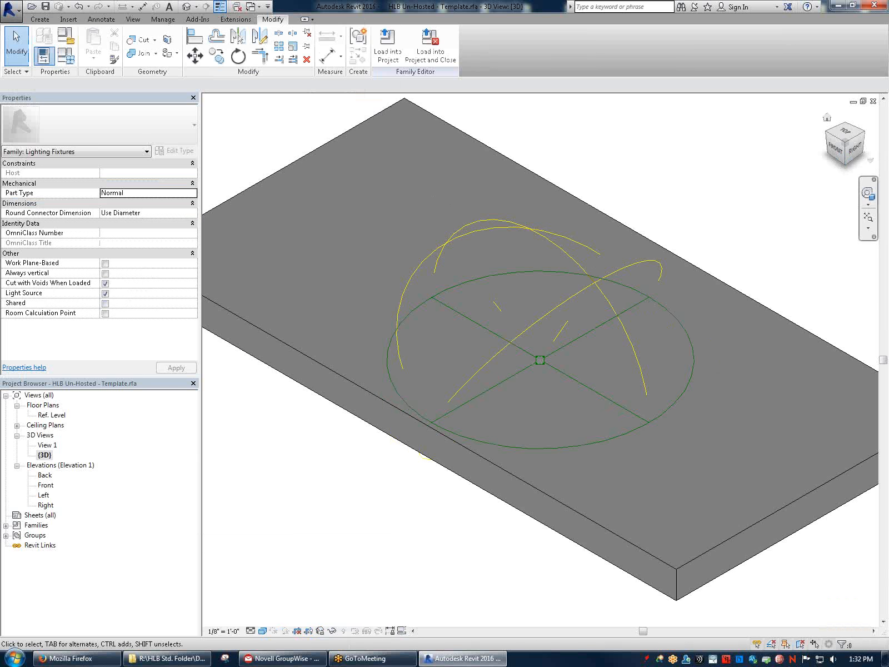
View the fixture from its right and underside, and set the 3D view's visual style to Hidden Line
{"action": "left_click", "coordinate": [854, 149]}
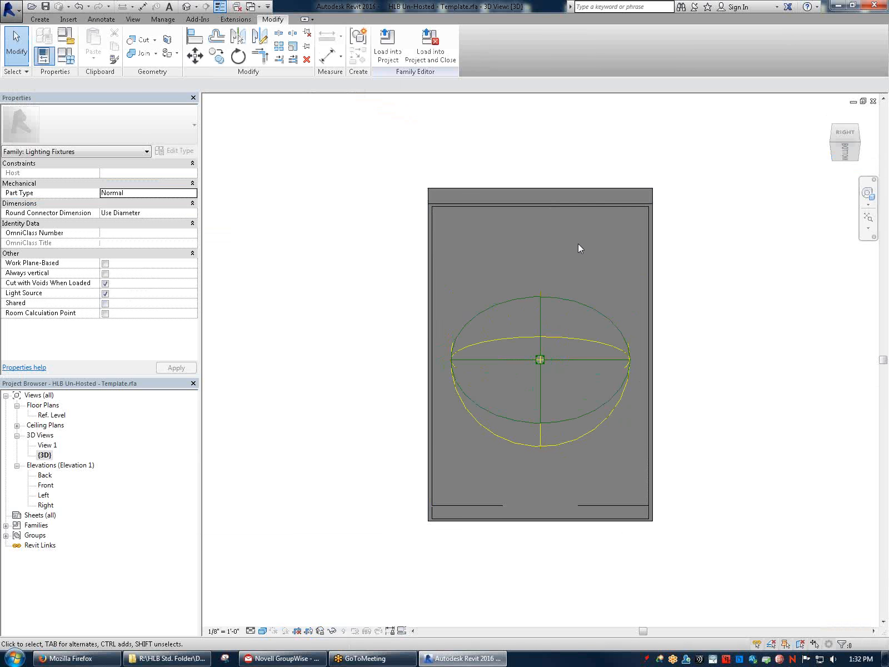
{"action": "scroll", "coordinate": [578, 243], "scroll_direction": "up", "scroll_amount": 2}
{"action": "middle_click_drag", "start_coordinate": [601, 504], "coordinate": [602, 288]}
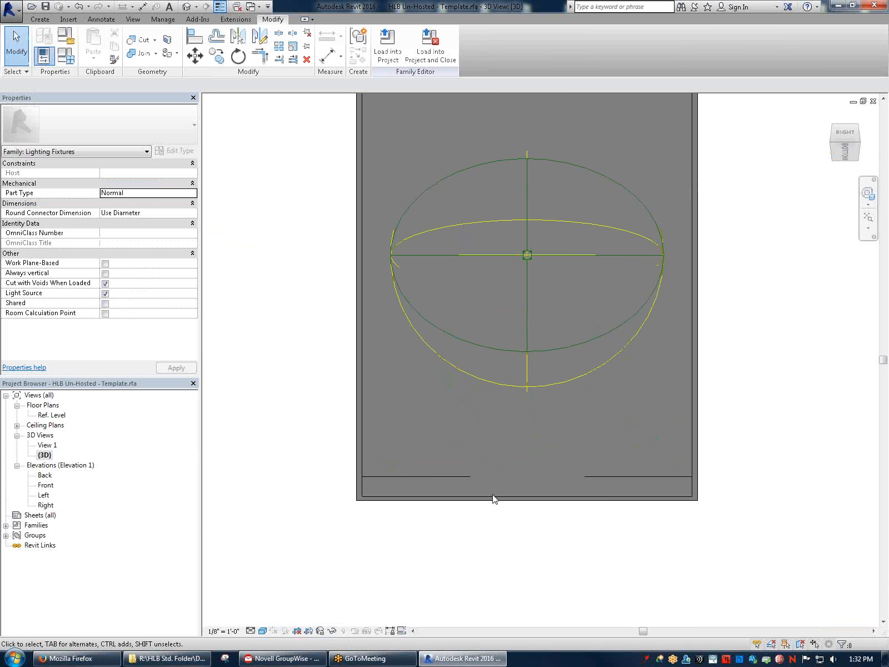
{"action": "left_click", "coordinate": [264, 631]}
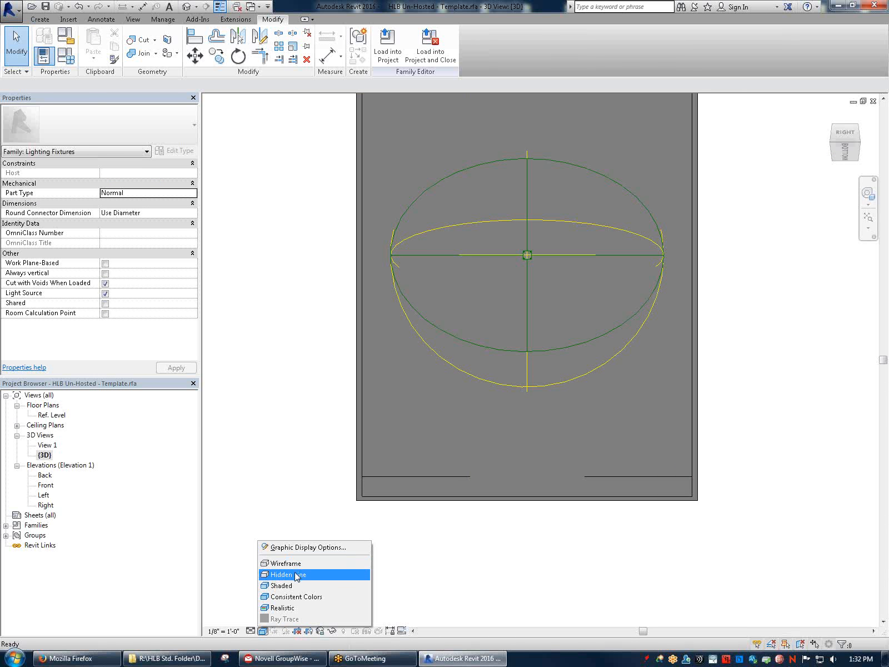
{"action": "left_click", "coordinate": [298, 575]}
Examine the basket extrusion inside the resized housing from the back and underside
{"action": "mouse_move", "coordinate": [835, 132]}
{"action": "left_mouse_down"}
{"action": "mouse_move", "coordinate": [826, 125]}
{"action": "mouse_move", "coordinate": [742, 152]}
{"action": "mouse_move", "coordinate": [701, 138]}
{"action": "left_mouse_up"}
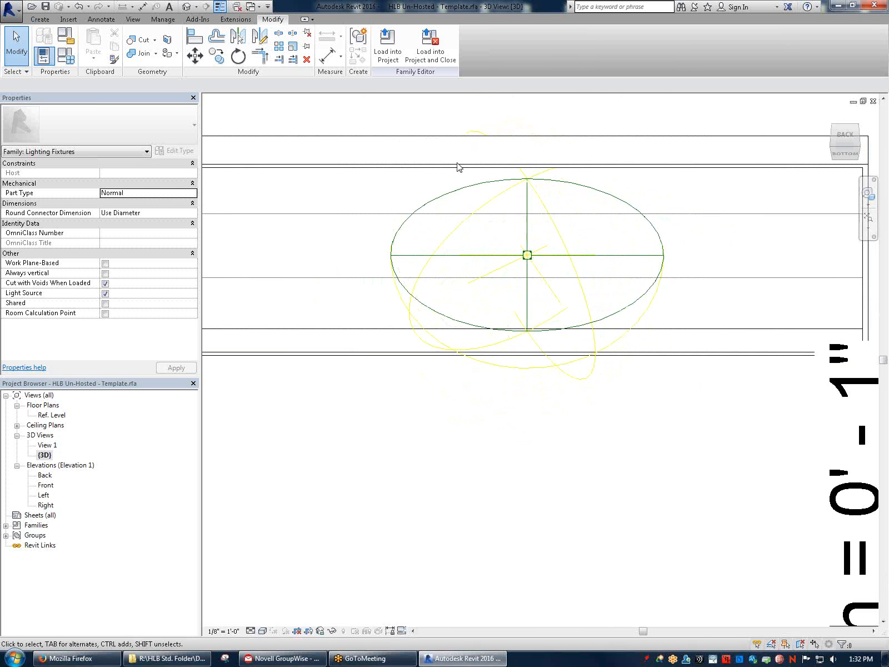
{"action": "left_click", "coordinate": [460, 218]}
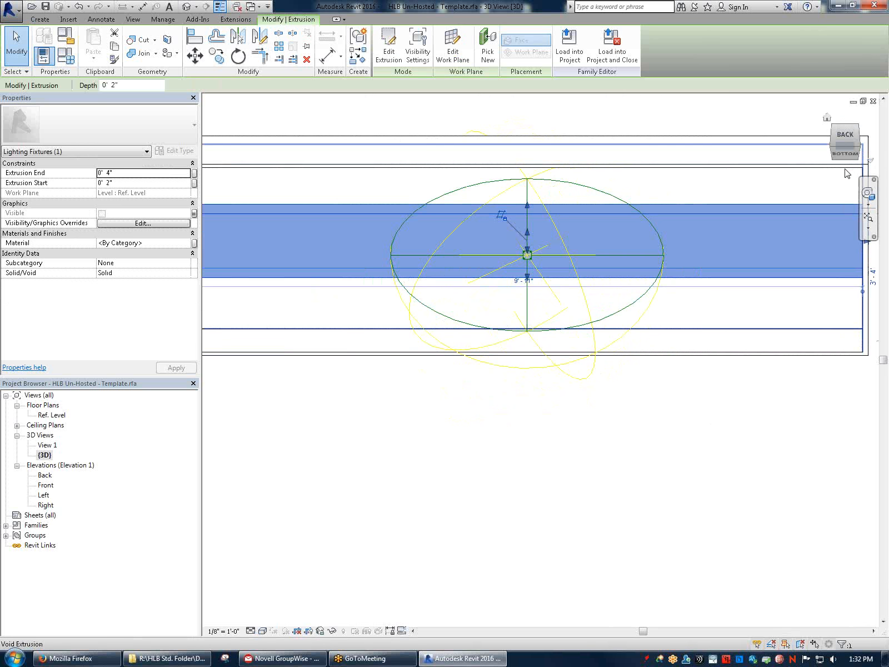
{"action": "left_click", "coordinate": [845, 169]}
{"action": "key", "text": "Escape"}
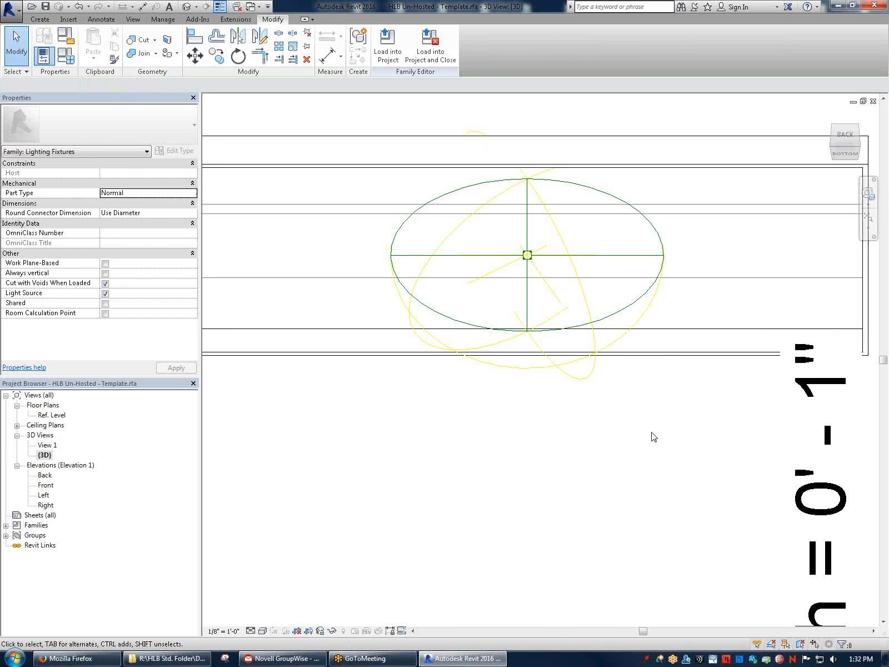
Try to set the Default type's Luminaire Trim Depth to 0' 5"
{"action": "middle_click_drag", "start_coordinate": [488, 265], "coordinate": [737, 325]}
{"action": "scroll", "coordinate": [482, 277], "scroll_direction": "up", "scroll_amount": 3}
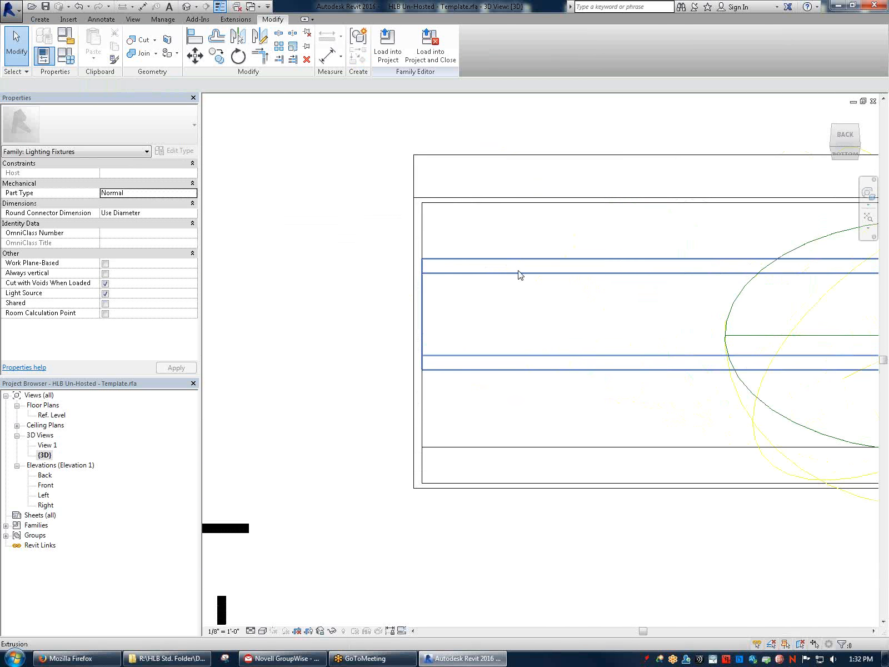
{"action": "left_click", "coordinate": [858, 149]}
{"action": "middle_click_drag", "start_coordinate": [576, 361], "coordinate": [366, 328]}
{"action": "scroll", "coordinate": [426, 303], "scroll_direction": "down", "scroll_amount": 3}
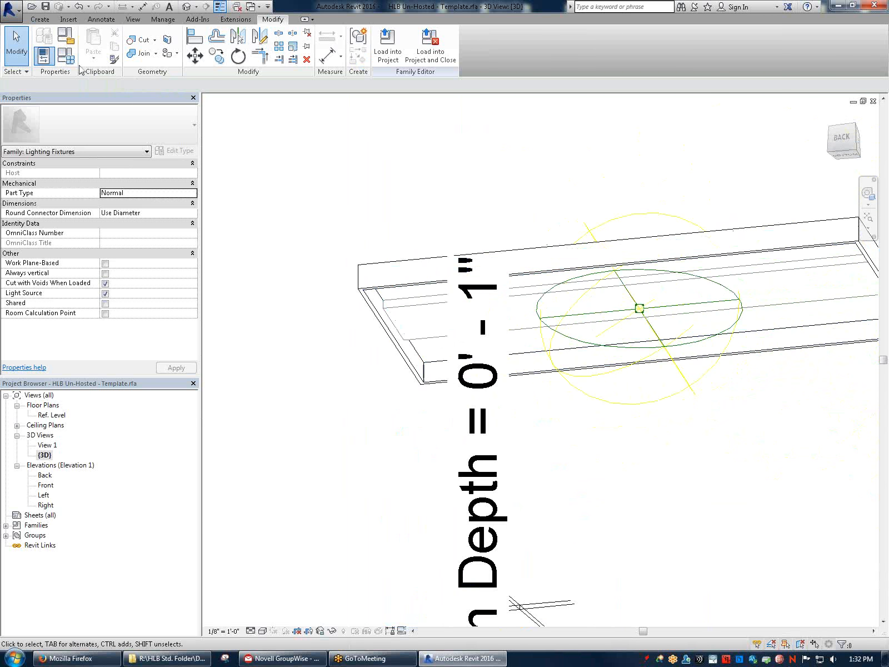
{"action": "left_click", "coordinate": [66, 56]}
{"action": "left_click", "coordinate": [156, 414]}
{"action": "type", "text": "5"}
{"action": "left_click", "coordinate": [371, 521]}
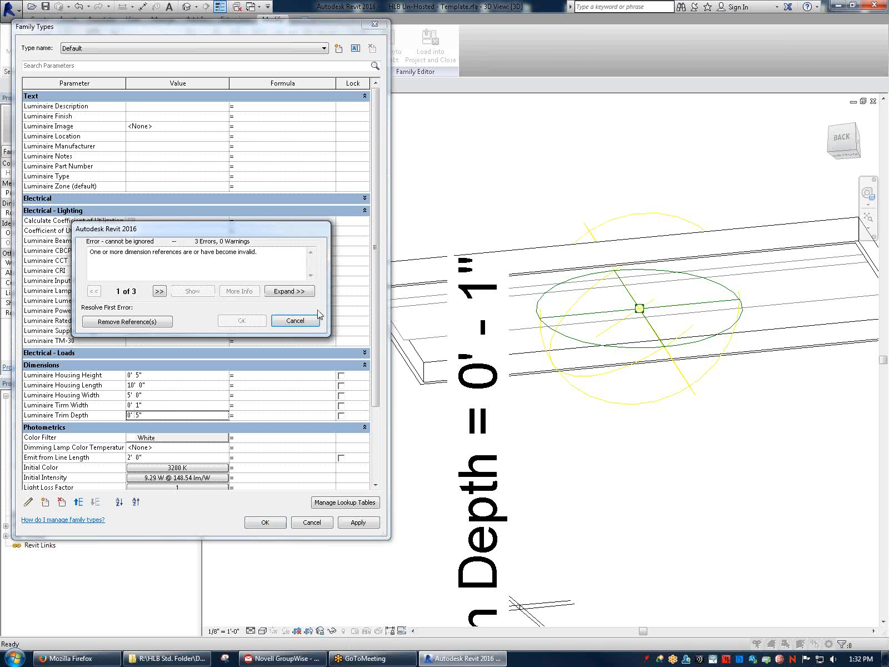
{"action": "left_click", "coordinate": [294, 321]}
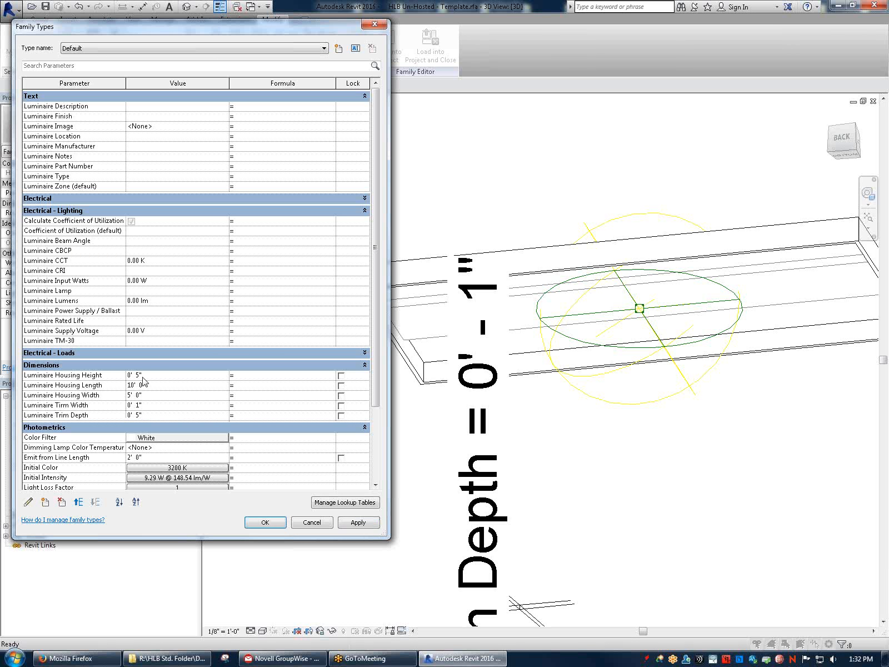
{"action": "left_click", "coordinate": [311, 522]}
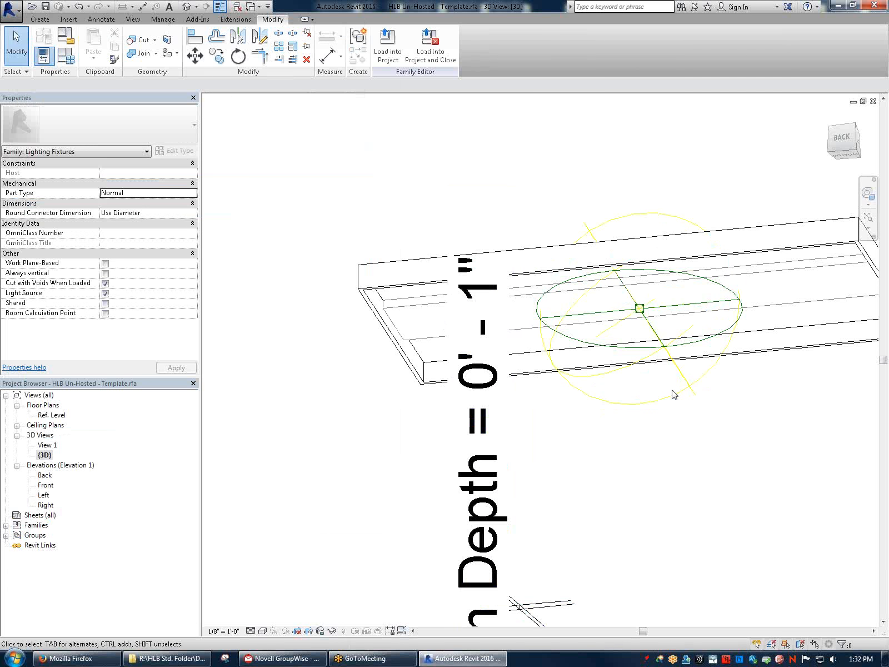
Open the Front elevation to inspect the fixture's trim depth and equality dimensions
{"action": "left_click", "coordinate": [44, 485]}
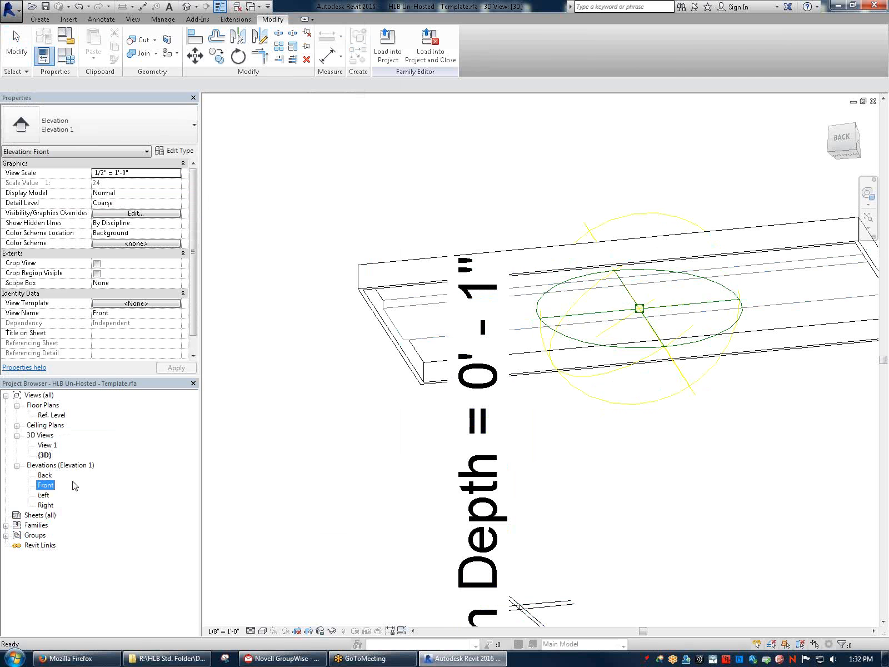
{"action": "left_click", "coordinate": [44, 494]}
{"action": "double_click", "coordinate": [45, 486]}
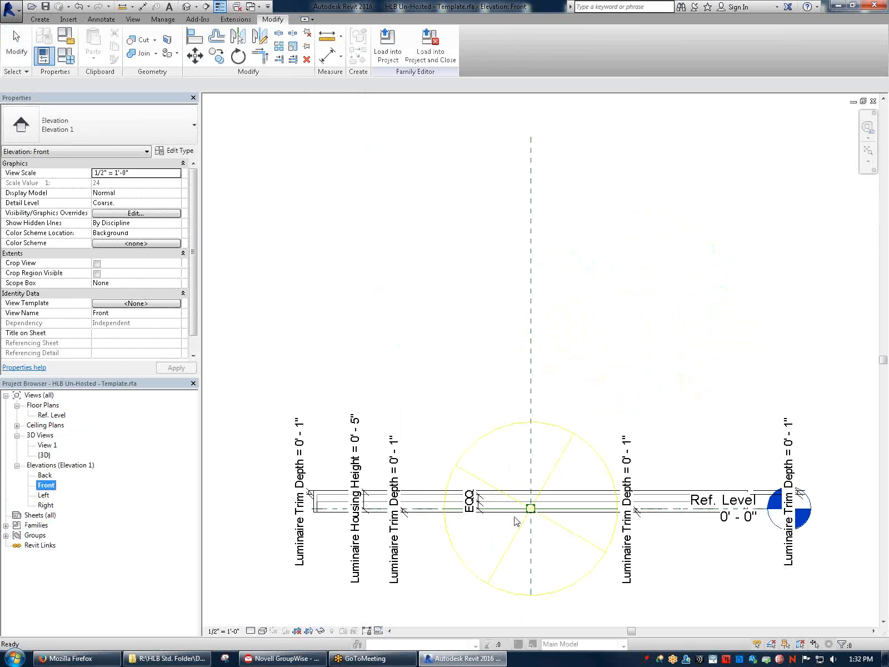
{"action": "left_click", "coordinate": [452, 342]}
{"action": "scroll", "coordinate": [522, 520], "scroll_direction": "up", "scroll_amount": 5}
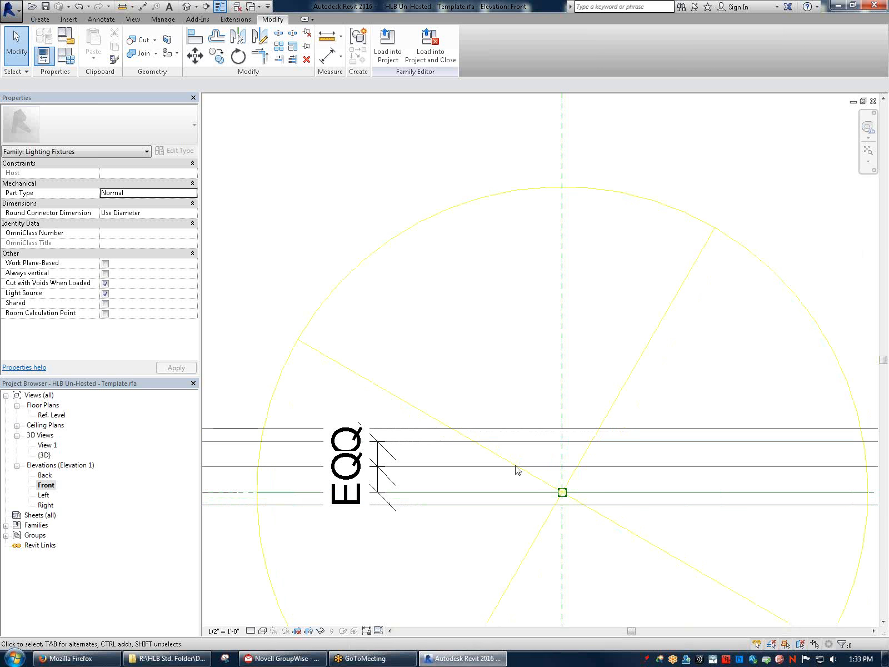
Set the Default type's Luminaire Trim Depth to 0' 2" and view its effect in the Front elevation
{"action": "left_click", "coordinate": [65, 56]}
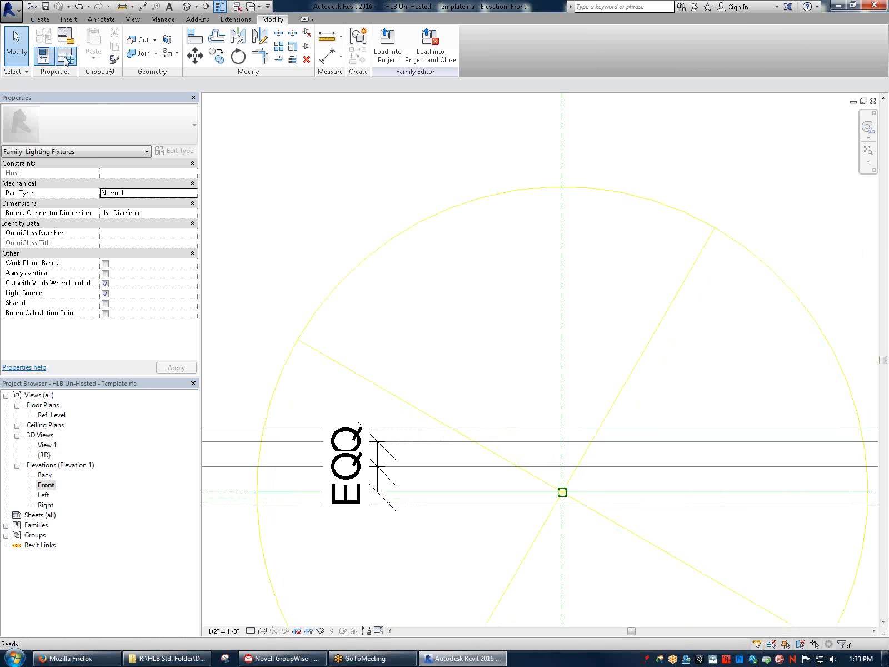
{"action": "left_click", "coordinate": [171, 413]}
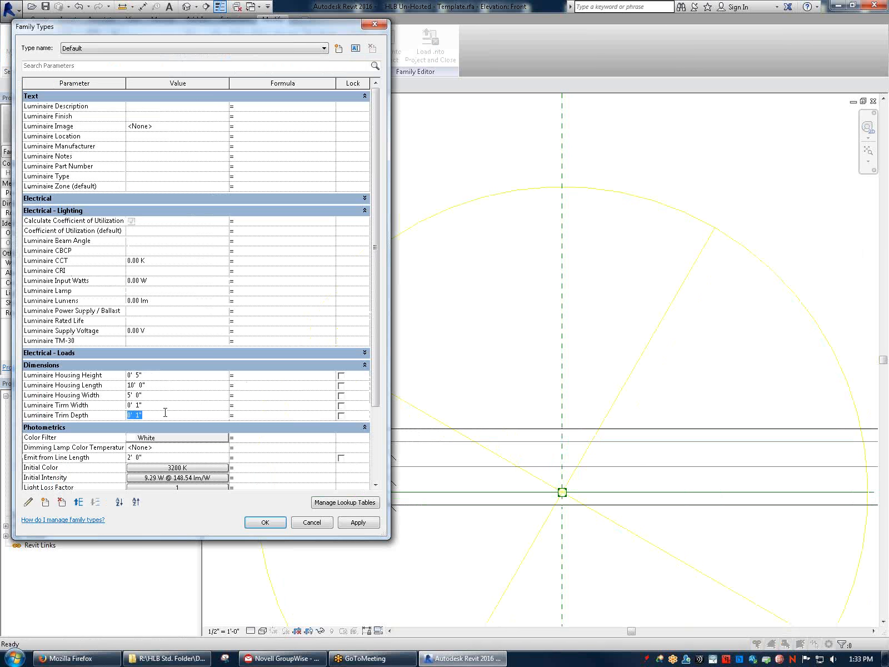
{"action": "type", "text": "2"}
{"action": "left_click", "coordinate": [163, 407]}
{"action": "left_click", "coordinate": [161, 415]}
{"action": "left_click", "coordinate": [158, 407]}
{"action": "left_click", "coordinate": [159, 414]}
{"action": "left_click_drag", "start_coordinate": [142, 420], "coordinate": [137, 419]}
{"action": "left_click", "coordinate": [371, 525]}
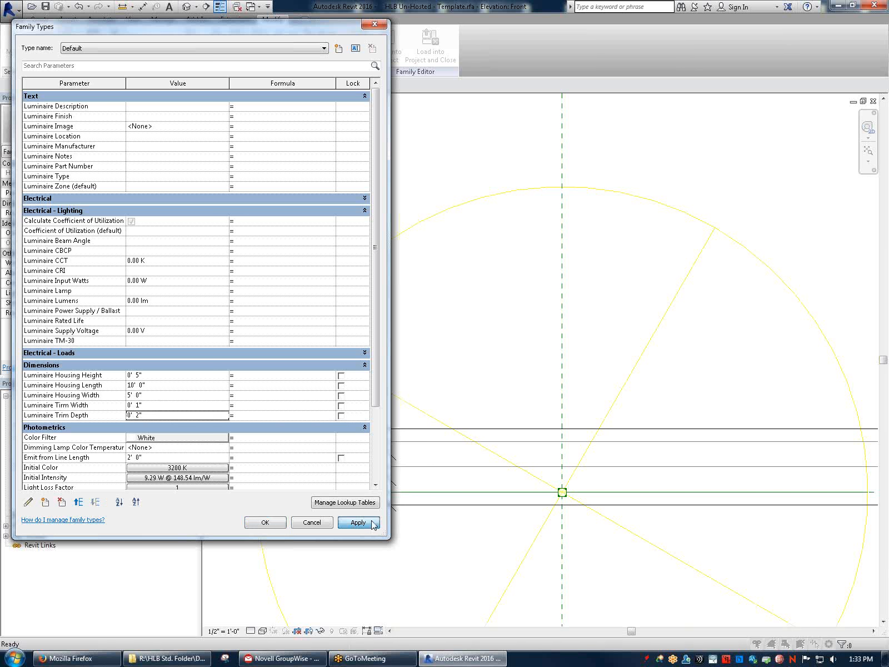
{"action": "left_click", "coordinate": [280, 523]}
{"action": "middle_click_drag", "start_coordinate": [368, 552], "coordinate": [268, 303]}
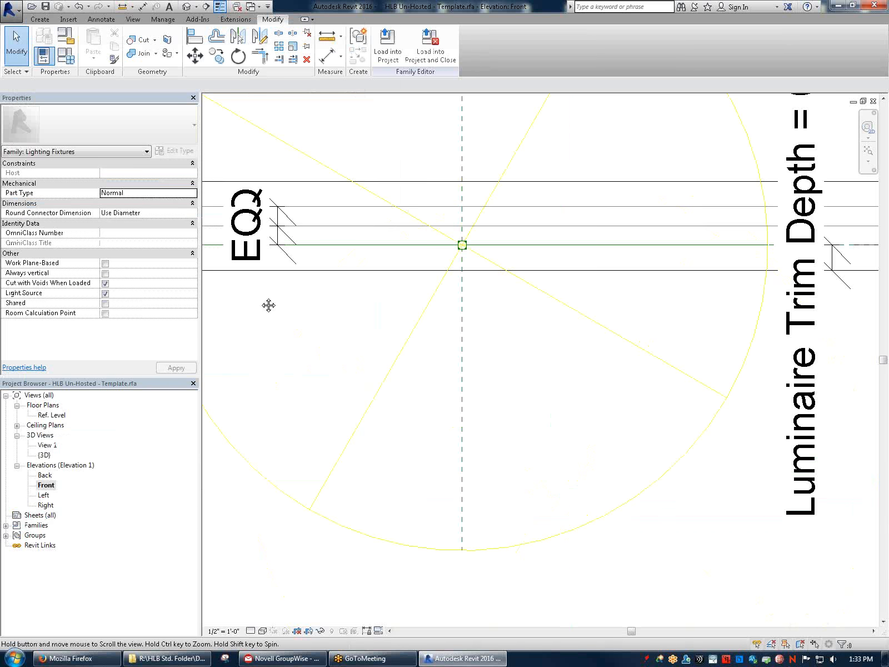
{"action": "scroll", "coordinate": [385, 321], "scroll_direction": "down", "scroll_amount": 2}
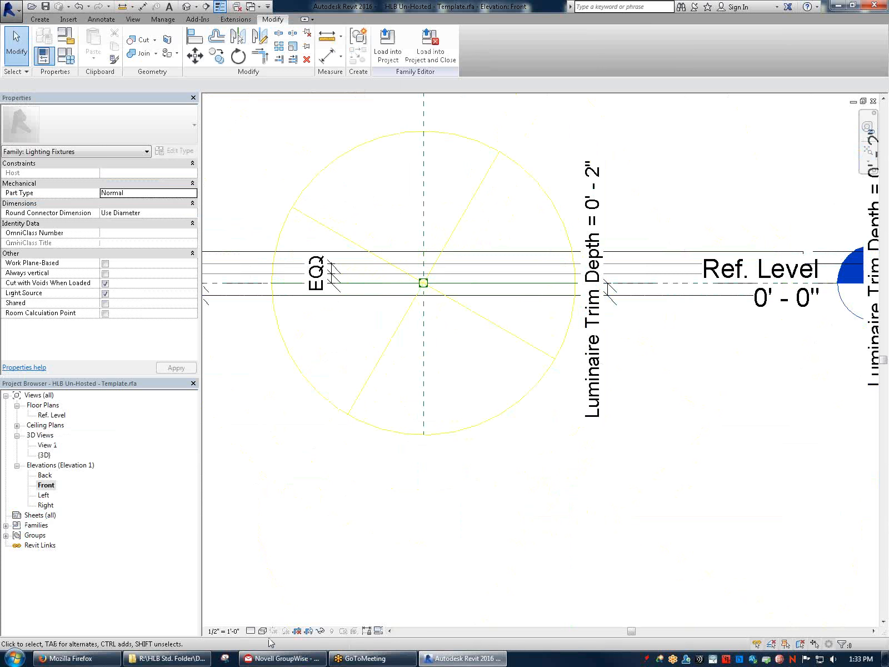
{"action": "middle_click_drag", "start_coordinate": [374, 323], "coordinate": [516, 385]}
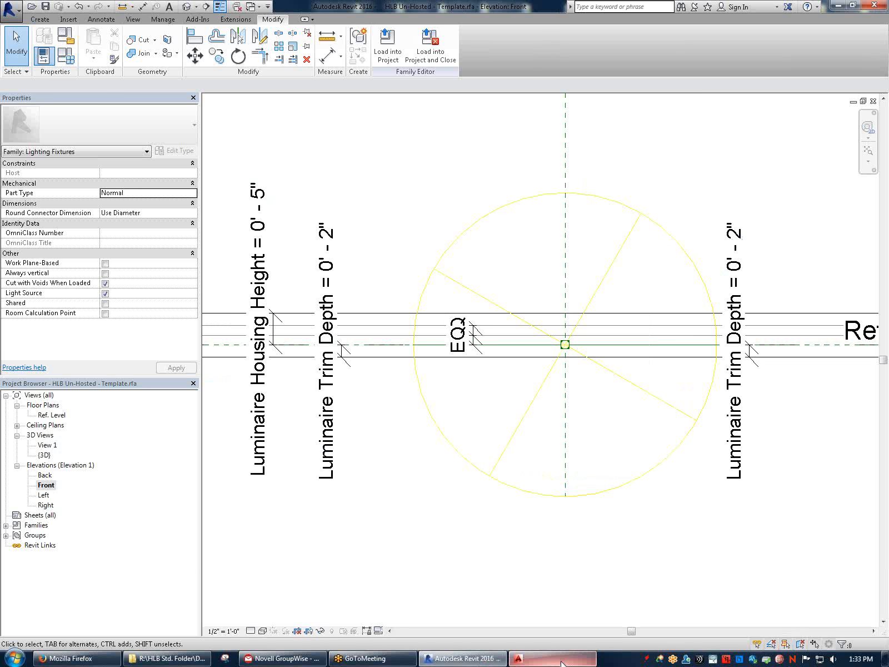
Open the Ref. Level floor plan and view the whole fixture with its housing dimensions
{"action": "double_click", "coordinate": [58, 418]}
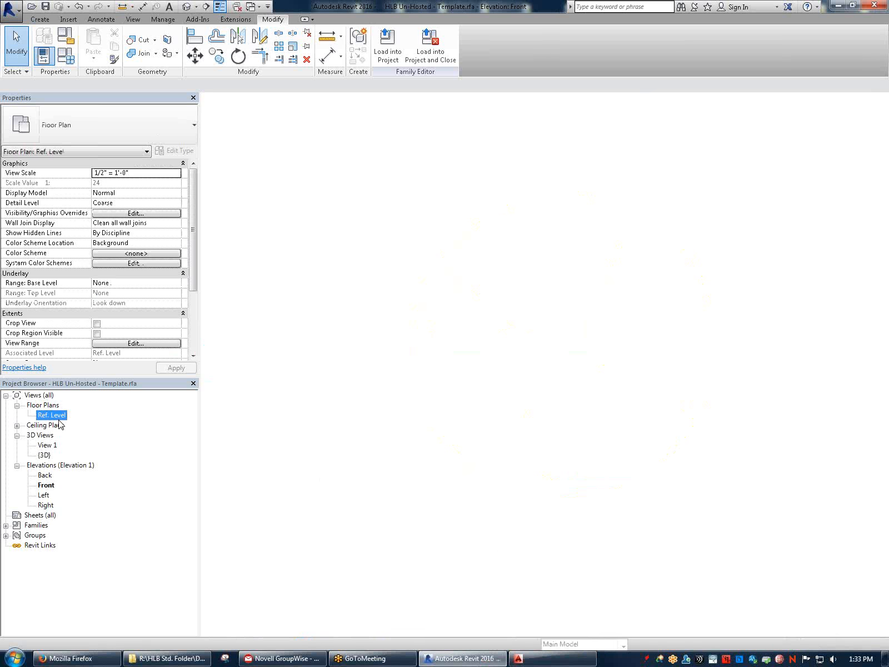
{"action": "scroll", "coordinate": [475, 344], "scroll_direction": "down", "scroll_amount": 4}
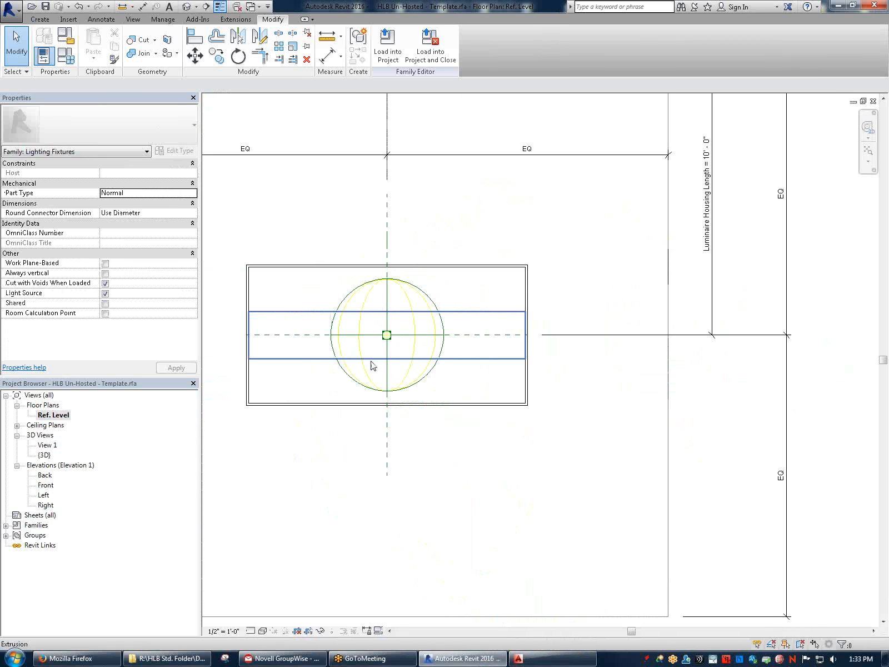
{"action": "scroll", "coordinate": [502, 419], "scroll_direction": "down", "scroll_amount": 2}
{"action": "scroll", "coordinate": [569, 451], "scroll_direction": "up", "scroll_amount": 2}
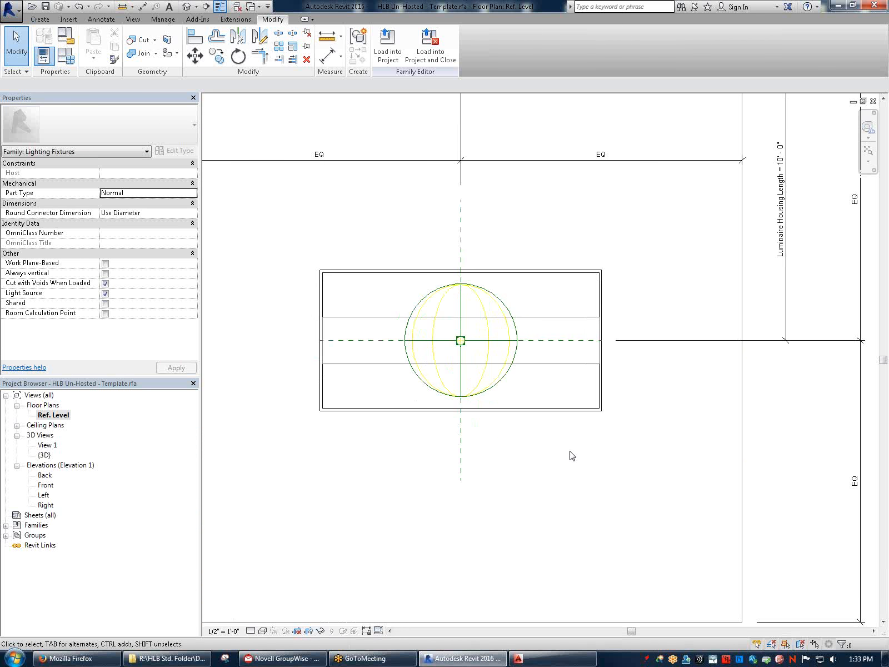
{"action": "scroll", "coordinate": [571, 456], "scroll_direction": "down", "scroll_amount": 2}
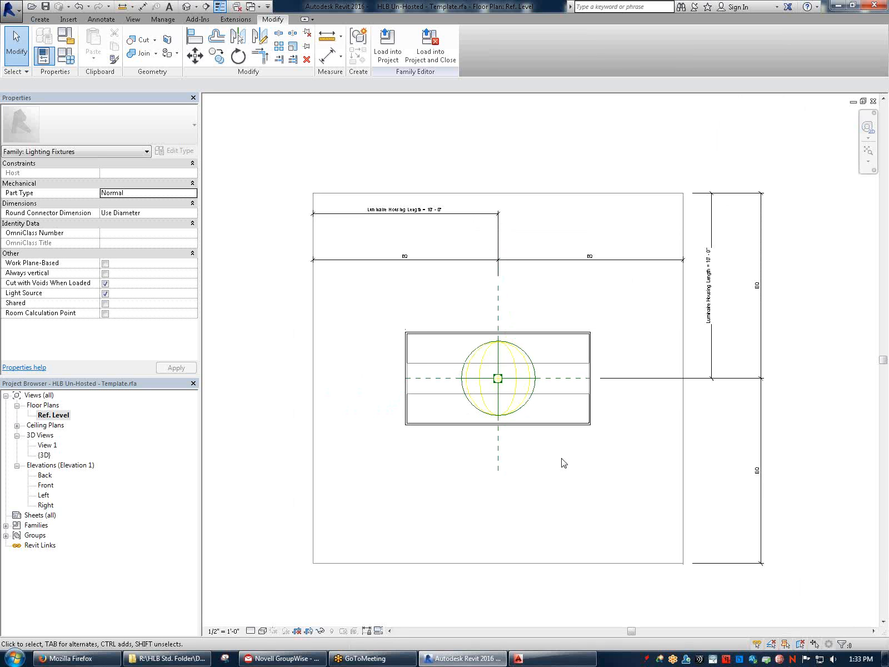
{"action": "scroll", "coordinate": [521, 404], "scroll_direction": "up", "scroll_amount": 2}
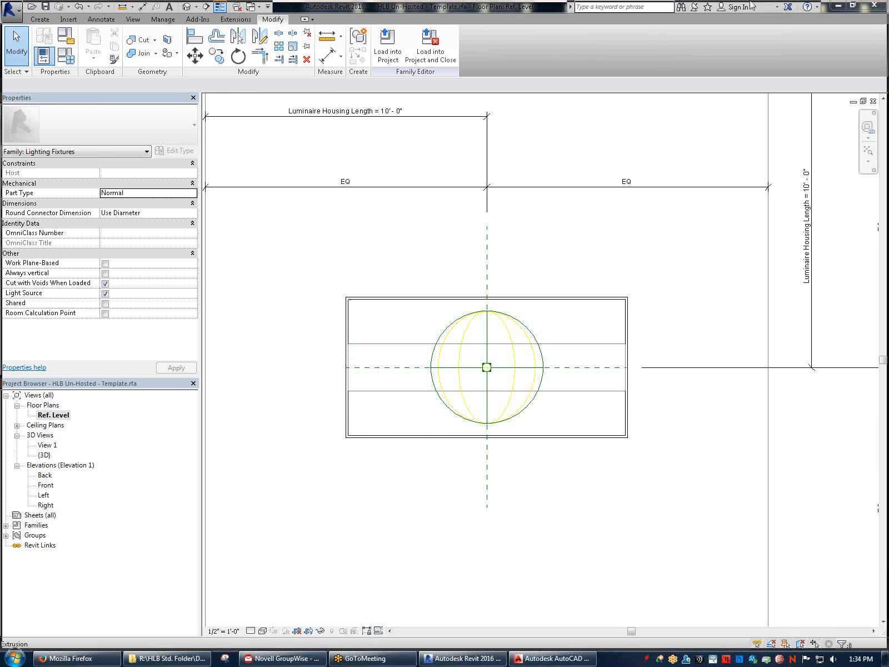
Switch to AutoCAD and examine the recessed fixture symbols in FIXTURE BLOCKS.dwg, from round downlights to lensed and parabolic troffers
{"action": "key", "text": "alt+Tab"}
{"action": "scroll", "coordinate": [483, 279], "scroll_direction": "down", "scroll_amount": 4}
{"action": "middle_click_drag", "start_coordinate": [460, 264], "coordinate": [697, 331]}
{"action": "middle_click_drag", "start_coordinate": [347, 363], "coordinate": [691, 341]}
{"action": "scroll", "coordinate": [292, 264], "scroll_direction": "up", "scroll_amount": 5}
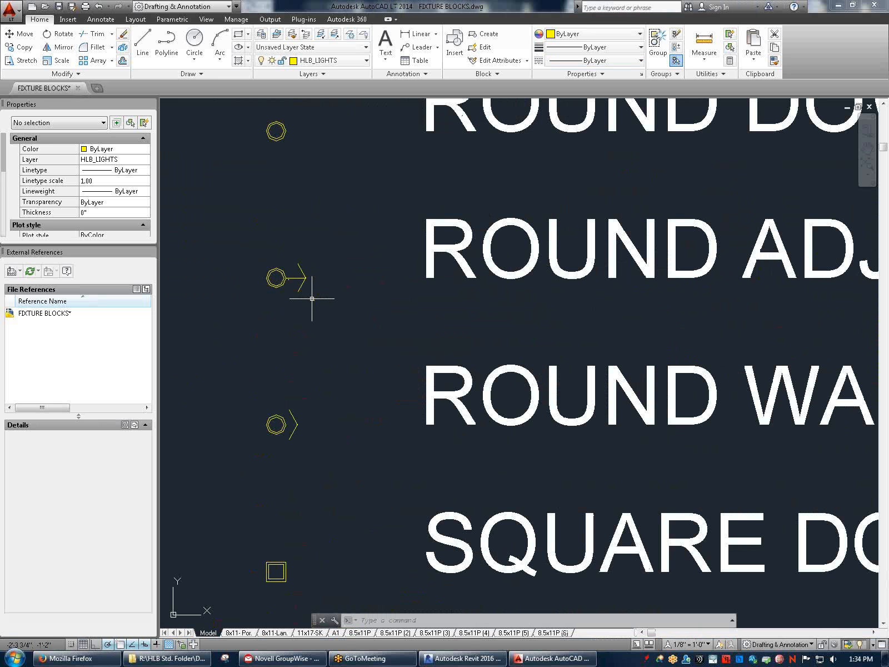
{"action": "scroll", "coordinate": [312, 299], "scroll_direction": "down", "scroll_amount": 2}
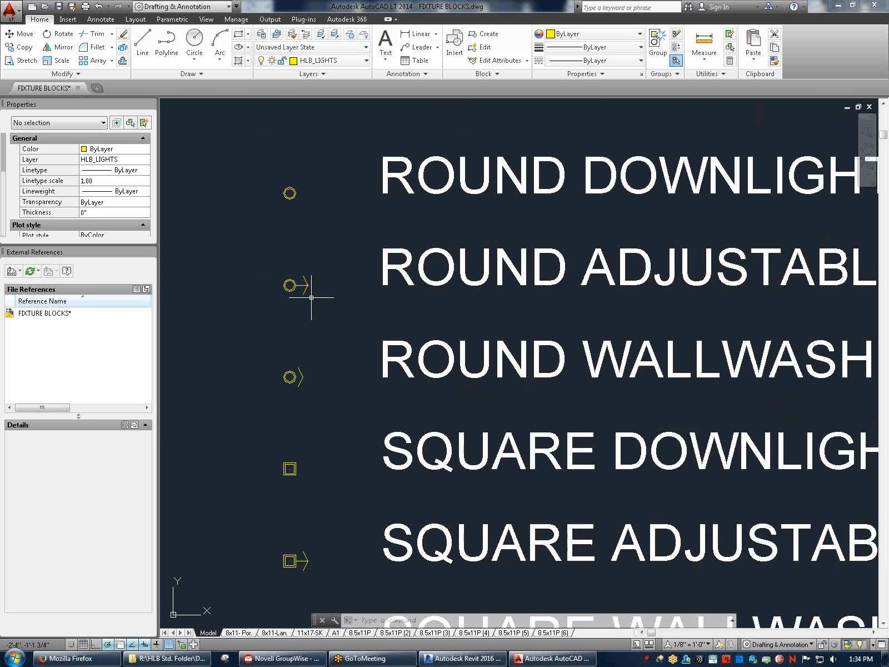
{"action": "scroll", "coordinate": [390, 302], "scroll_direction": "down", "scroll_amount": 3}
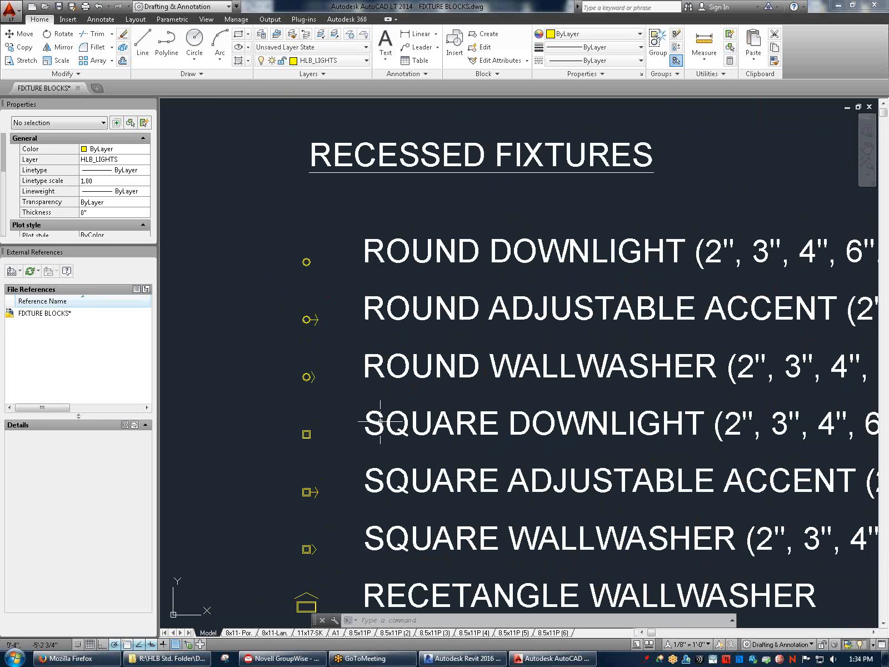
{"action": "scroll", "coordinate": [416, 411], "scroll_direction": "down", "scroll_amount": 2}
{"action": "mouse_move", "coordinate": [549, 467]}
{"action": "middle_mouse_down"}
{"action": "mouse_move", "coordinate": [486, 419]}
{"action": "mouse_move", "coordinate": [441, 192]}
{"action": "middle_mouse_up"}
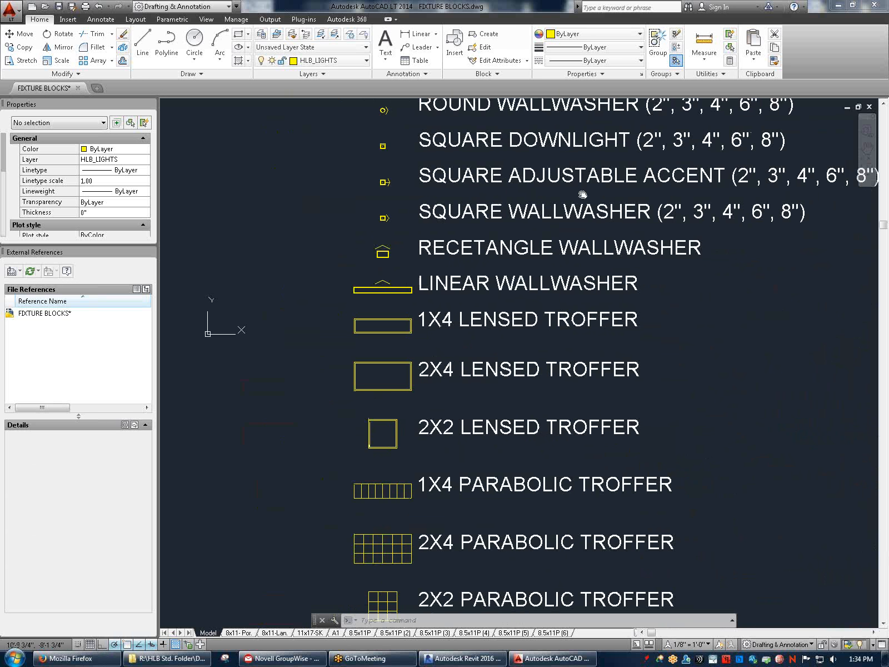
{"action": "scroll", "coordinate": [470, 360], "scroll_direction": "down", "scroll_amount": 2}
{"action": "middle_click_drag", "start_coordinate": [532, 222], "coordinate": [512, 254]}
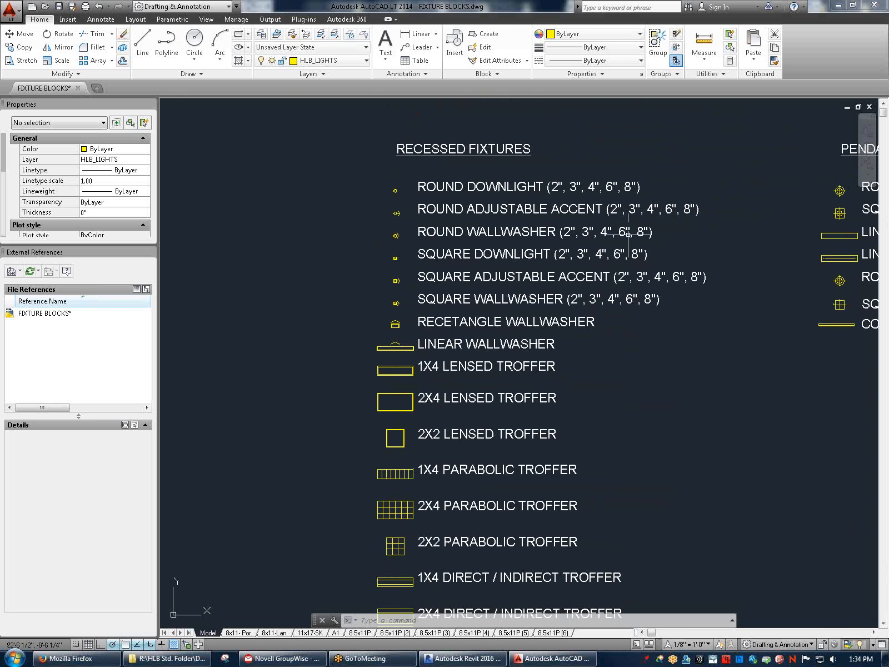
{"action": "scroll", "coordinate": [656, 223], "scroll_direction": "up", "scroll_amount": 2}
{"action": "middle_click_drag", "start_coordinate": [254, 214], "coordinate": [383, 252]}
{"action": "scroll", "coordinate": [381, 246], "scroll_direction": "up", "scroll_amount": 2}
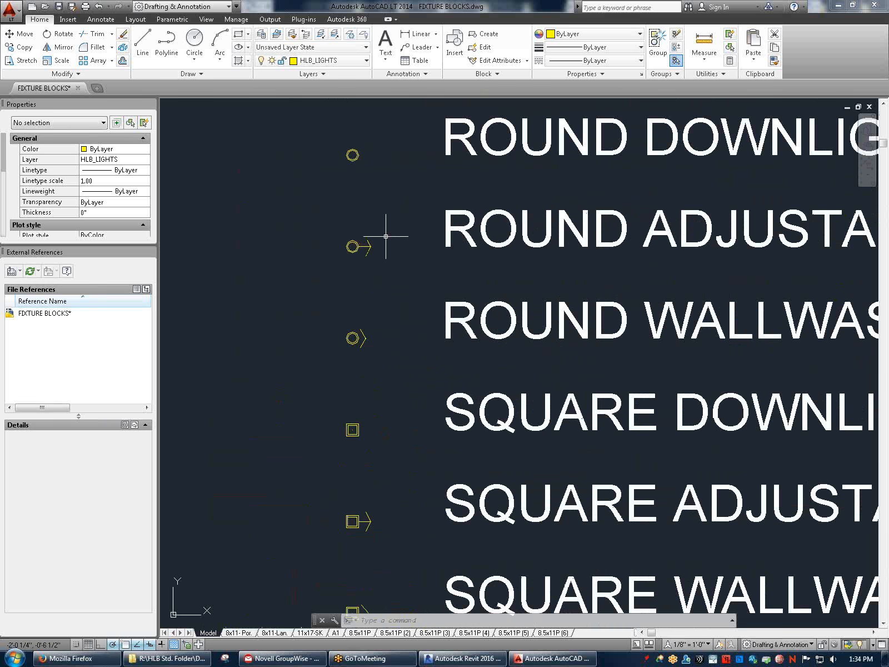
{"action": "scroll", "coordinate": [420, 285], "scroll_direction": "down", "scroll_amount": 3}
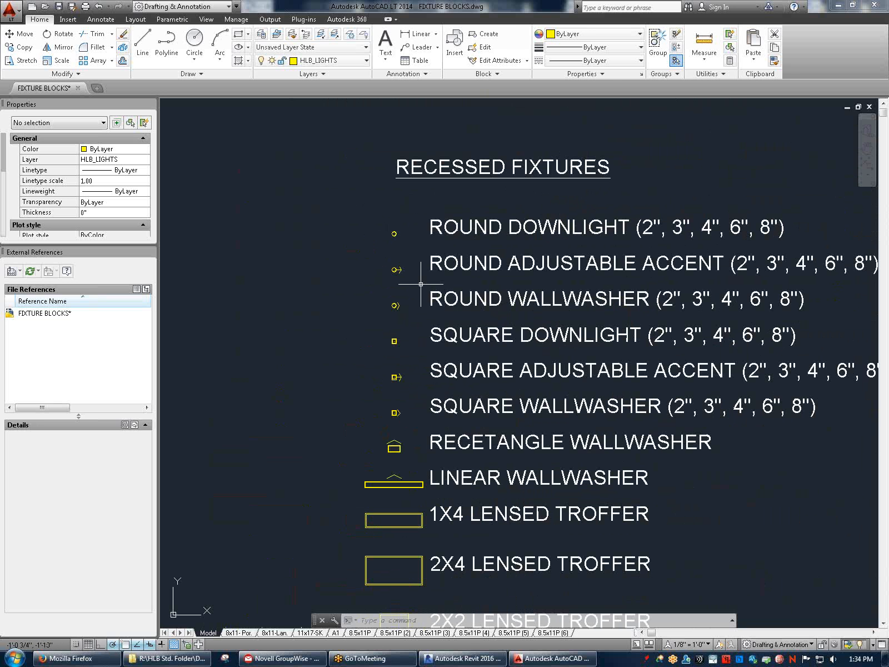
Switch back to Revit and set the Default type's Luminaire Housing Length to 4' and Luminaire Housing Width to 2'
{"action": "left_click", "coordinate": [463, 658]}
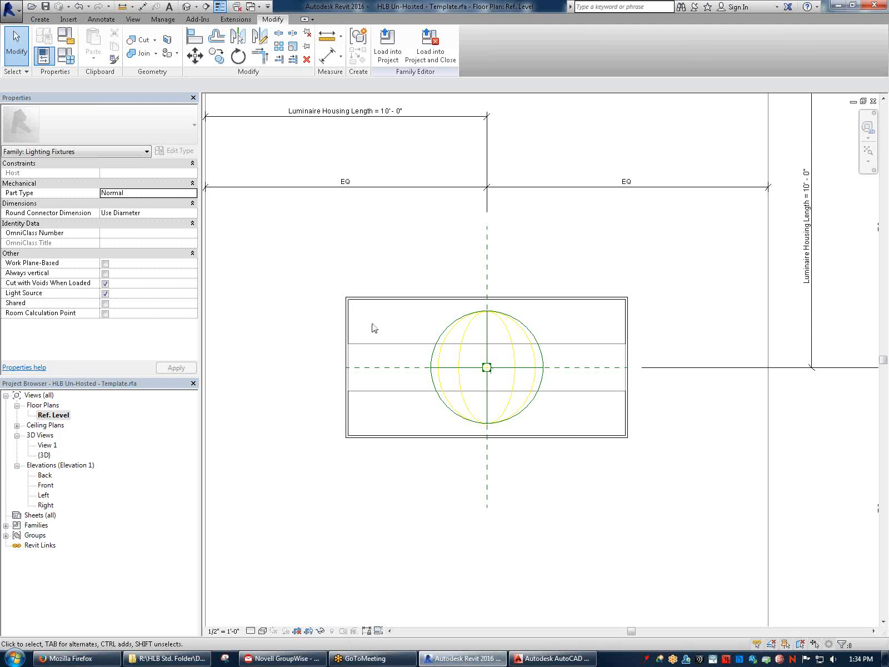
{"action": "mouse_move", "coordinate": [314, 266]}
{"action": "left_mouse_down"}
{"action": "mouse_move", "coordinate": [709, 526]}
{"action": "mouse_move", "coordinate": [334, 318]}
{"action": "mouse_move", "coordinate": [322, 284]}
{"action": "left_mouse_up"}
{"action": "scroll", "coordinate": [331, 300], "scroll_direction": "up", "scroll_amount": 1}
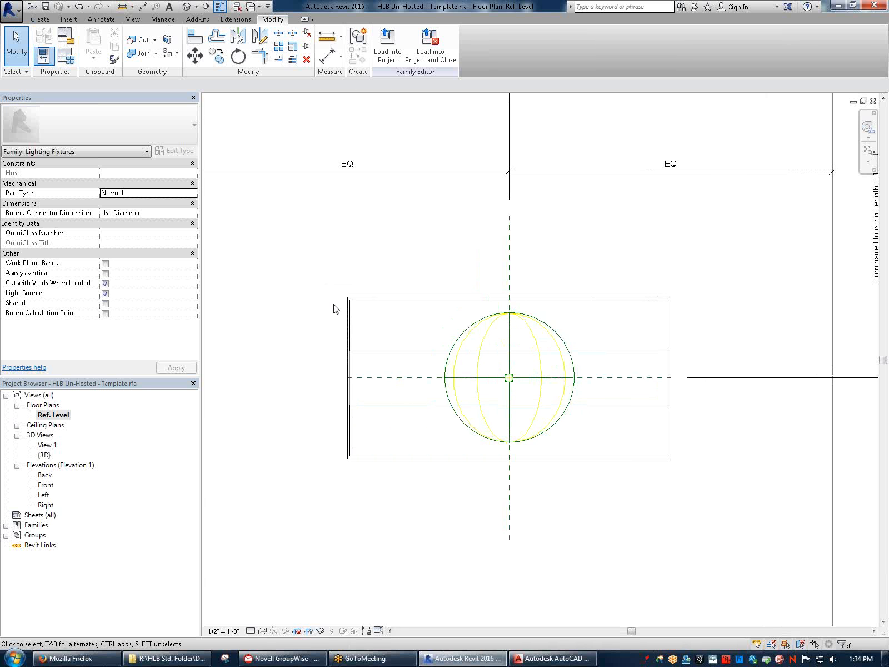
{"action": "scroll", "coordinate": [387, 328], "scroll_direction": "down", "scroll_amount": 1}
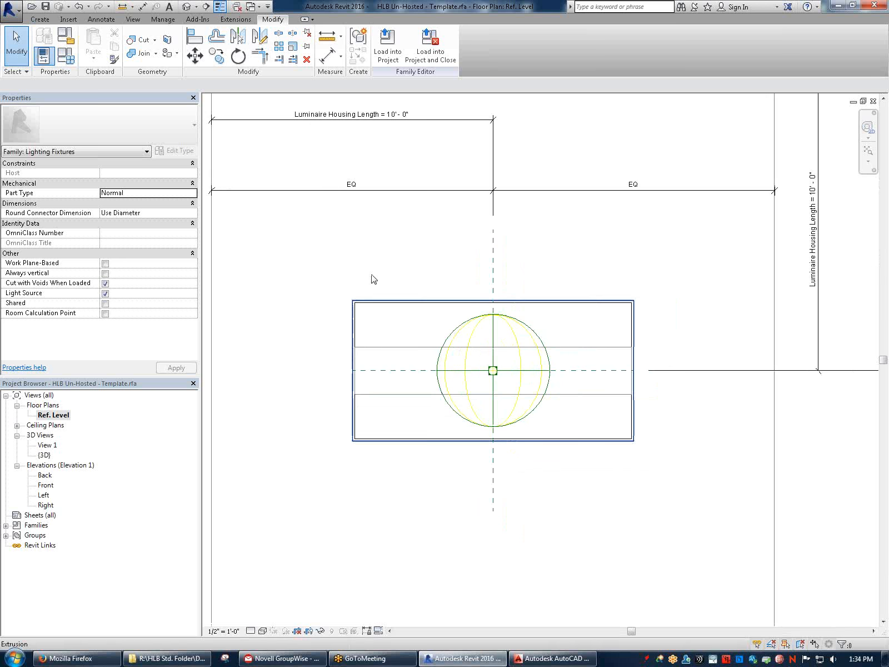
{"action": "left_click", "coordinate": [65, 56]}
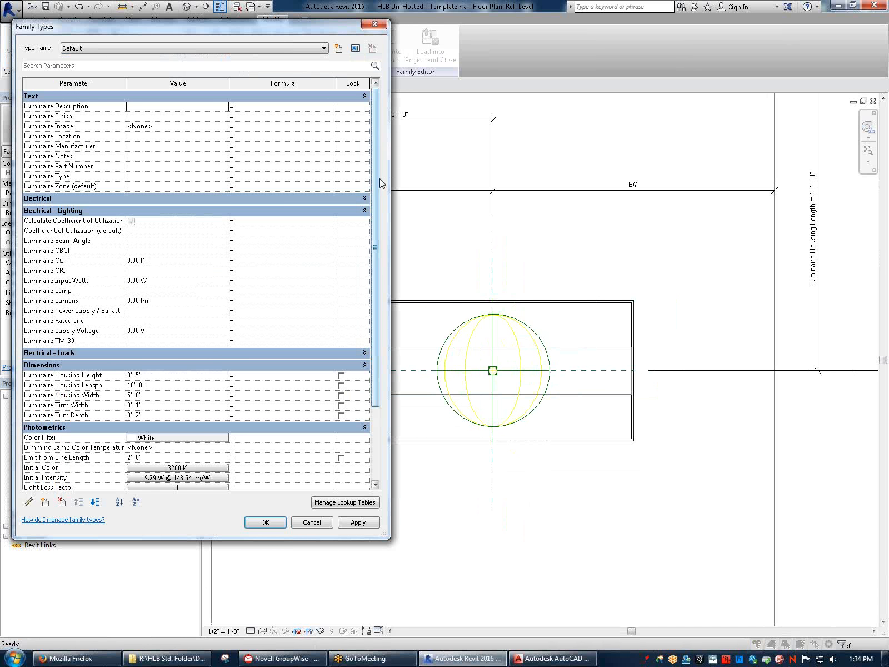
{"action": "left_click_drag", "start_coordinate": [372, 168], "coordinate": [350, 282]}
{"action": "left_click", "coordinate": [170, 273]}
{"action": "type", "text": "4"}
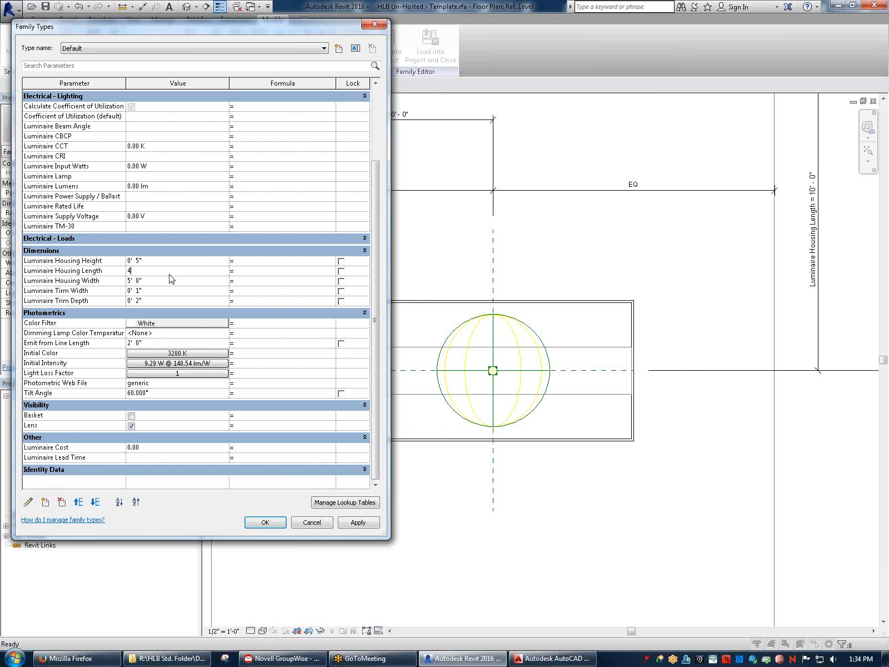
{"action": "left_click", "coordinate": [210, 280]}
{"action": "type", "text": "2'"}
Set the Default type's Luminaire Trim Depth to 0' 1" and apply the new type dimensions to the model
{"action": "left_click", "coordinate": [174, 295]}
{"action": "left_click", "coordinate": [174, 299]}
{"action": "type", "text": "1"}
{"action": "left_click", "coordinate": [358, 523]}
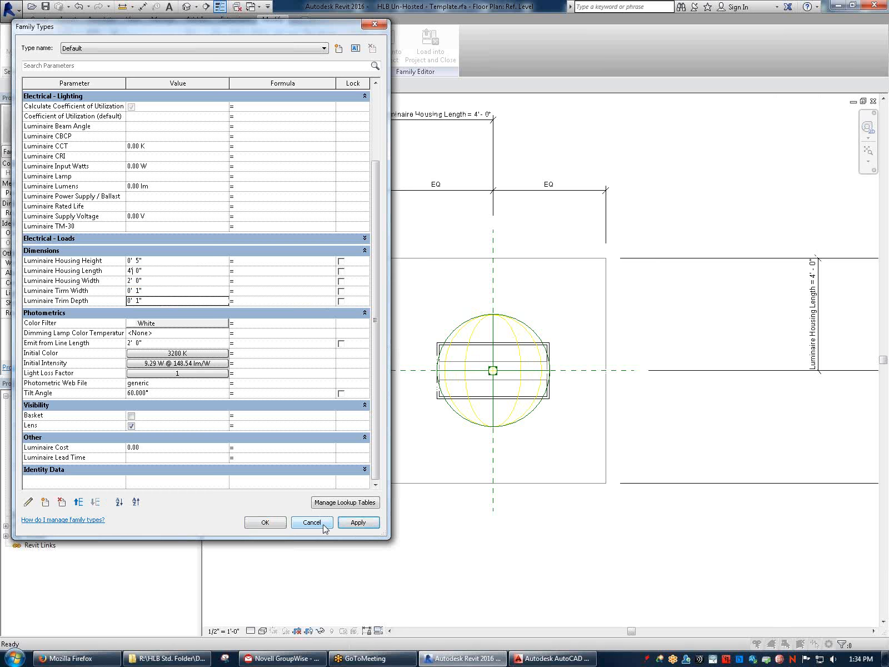
{"action": "left_click", "coordinate": [265, 523]}
Turn off Plan/RCP display for the fixture's Lighting Fixtures and Lighting Fixtures (Void) elements, excluding the light source and connector element
{"action": "scroll", "coordinate": [643, 420], "scroll_direction": "up", "scroll_amount": 5}
{"action": "middle_click_drag", "start_coordinate": [223, 235], "coordinate": [427, 246]}
{"action": "scroll", "coordinate": [410, 234], "scroll_direction": "down", "scroll_amount": 3}
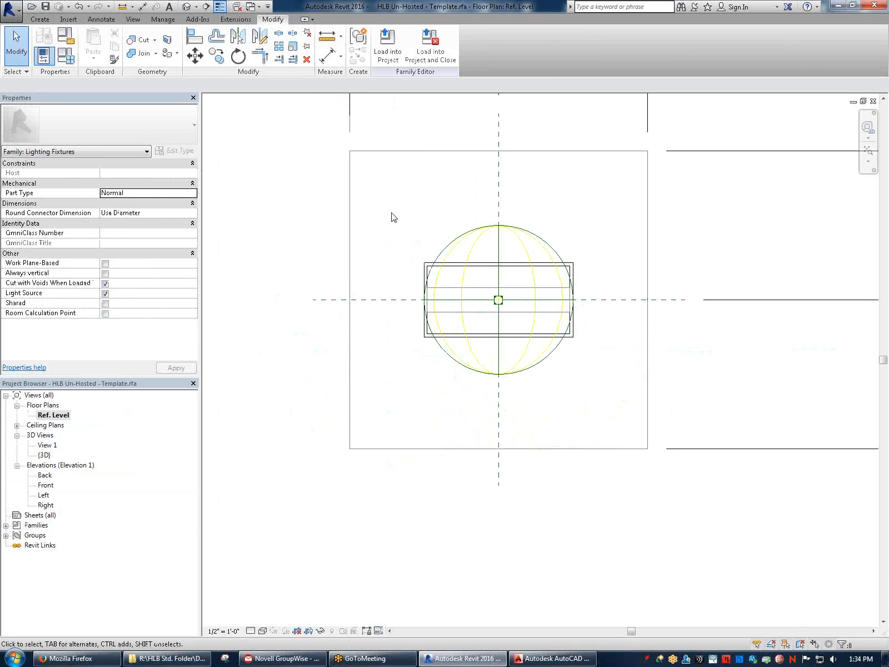
{"action": "left_click_drag", "start_coordinate": [379, 187], "coordinate": [622, 403]}
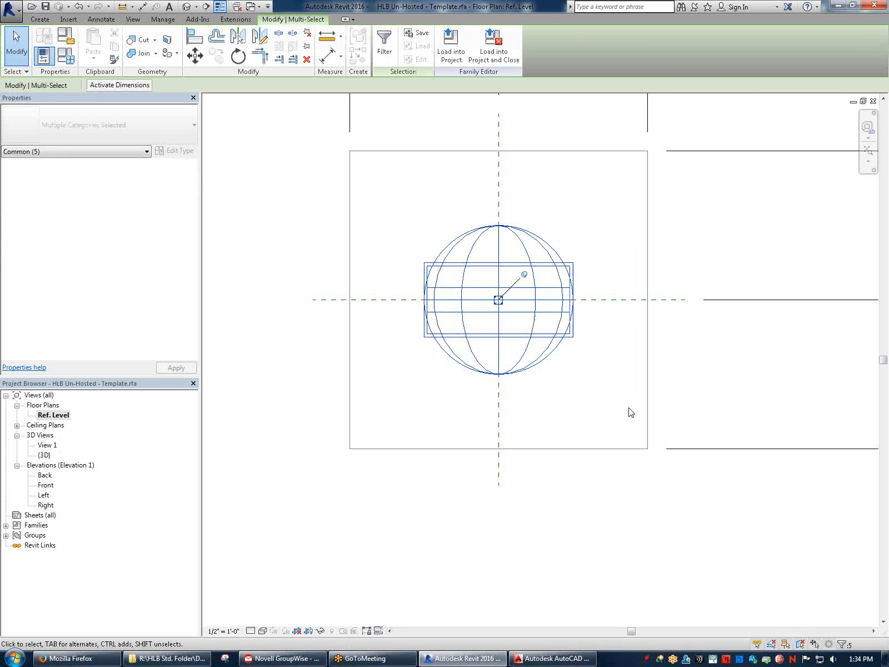
{"action": "left_click", "coordinate": [397, 57]}
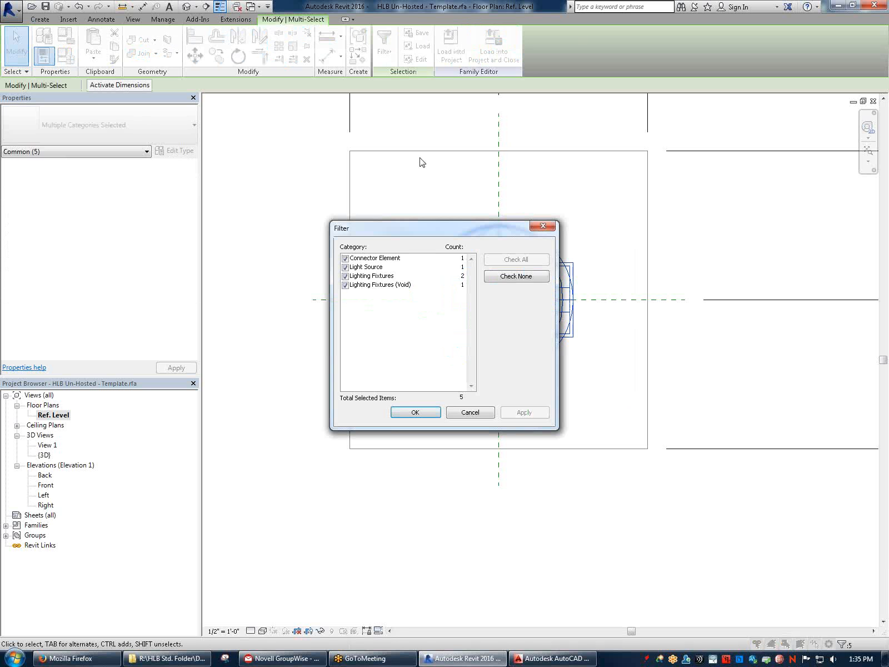
{"action": "left_click", "coordinate": [383, 278]}
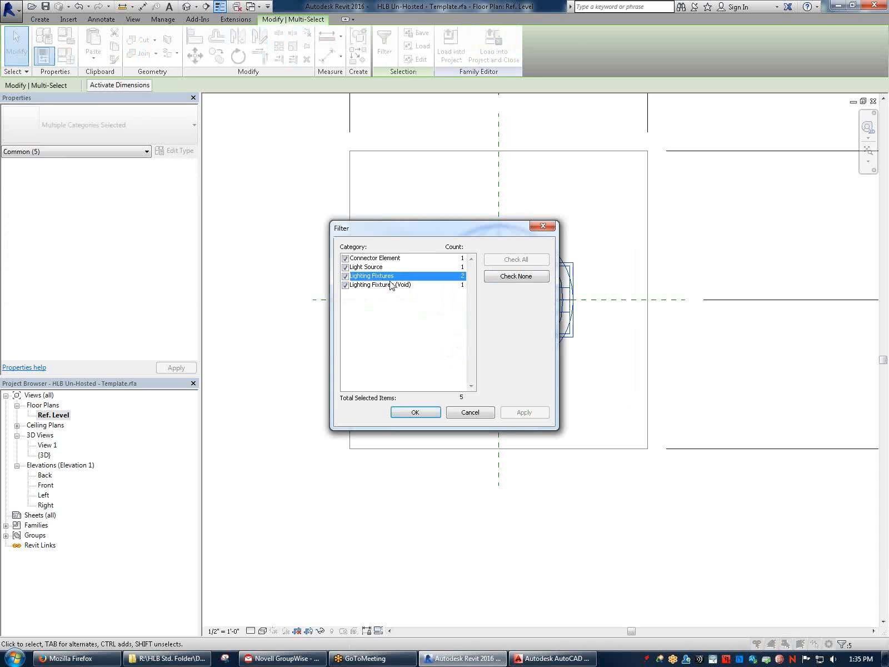
{"action": "left_click", "coordinate": [374, 287]}
{"action": "left_click", "coordinate": [368, 268]}
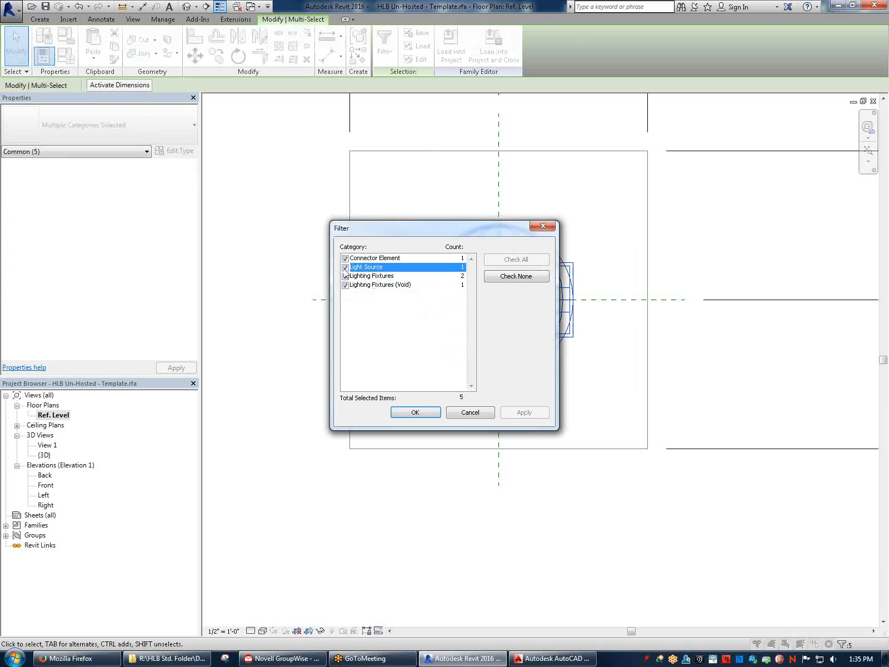
{"action": "left_click", "coordinate": [367, 259]}
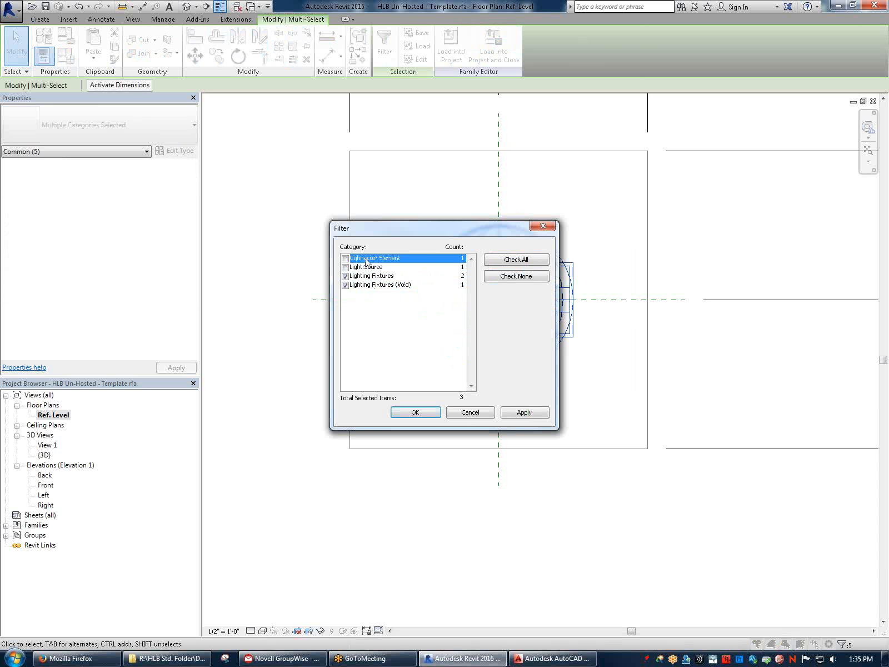
{"action": "left_click", "coordinate": [415, 412]}
{"action": "scroll", "coordinate": [615, 274], "scroll_direction": "up", "scroll_amount": 3}
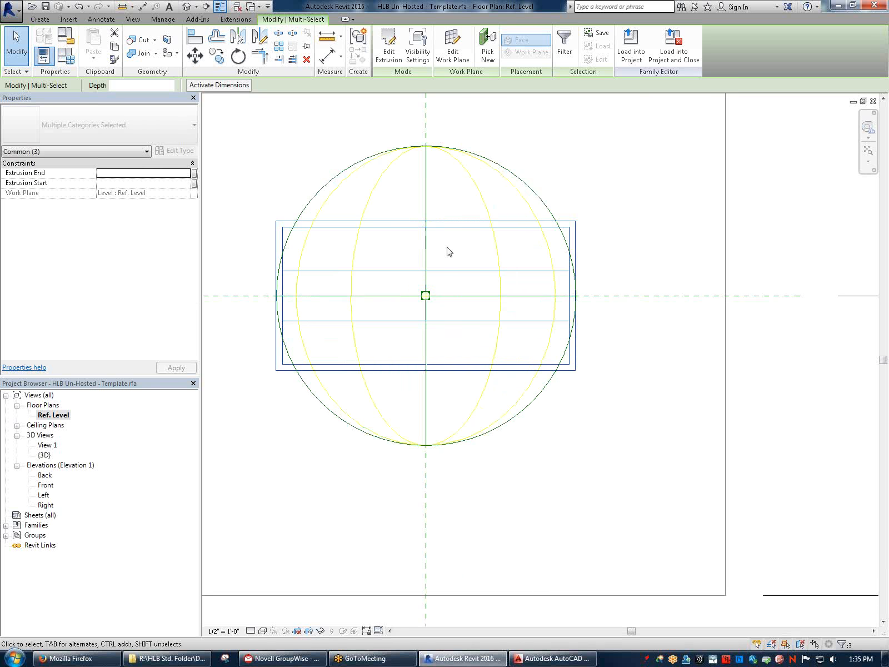
{"action": "middle_click_drag", "start_coordinate": [449, 251], "coordinate": [590, 268]}
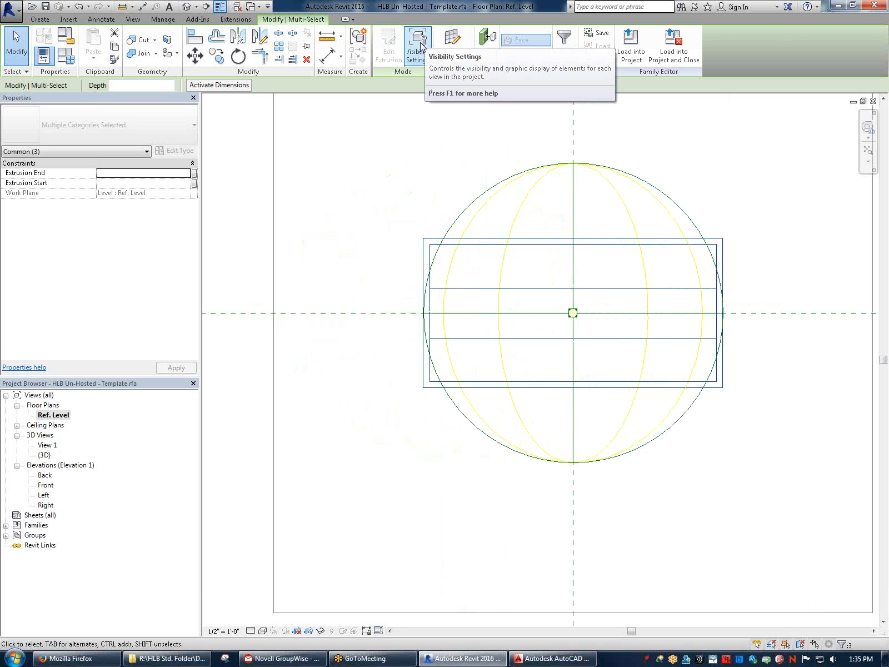
{"action": "left_click", "coordinate": [422, 50]}
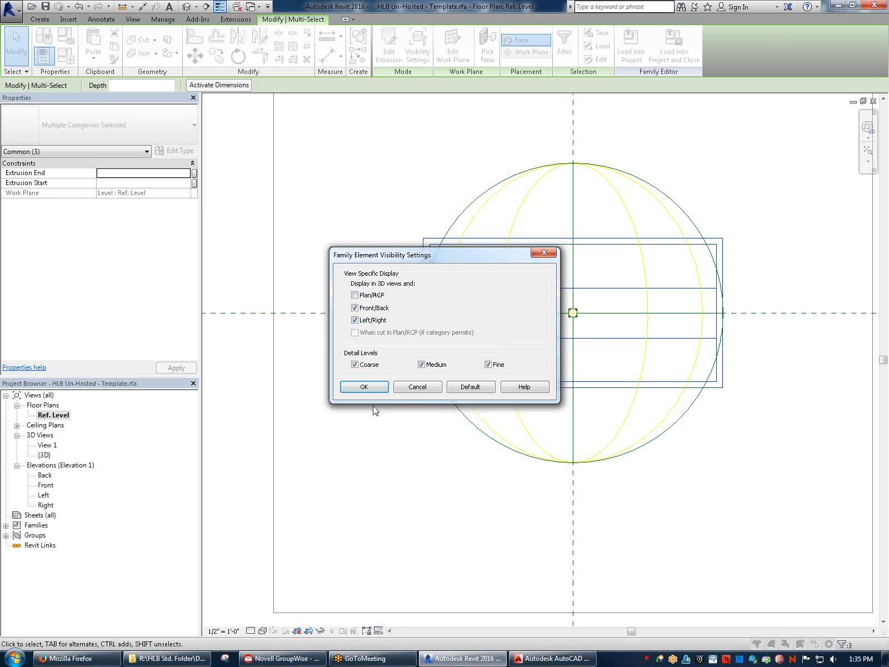
{"action": "left_click", "coordinate": [364, 387]}
{"action": "key", "text": "Escape"}
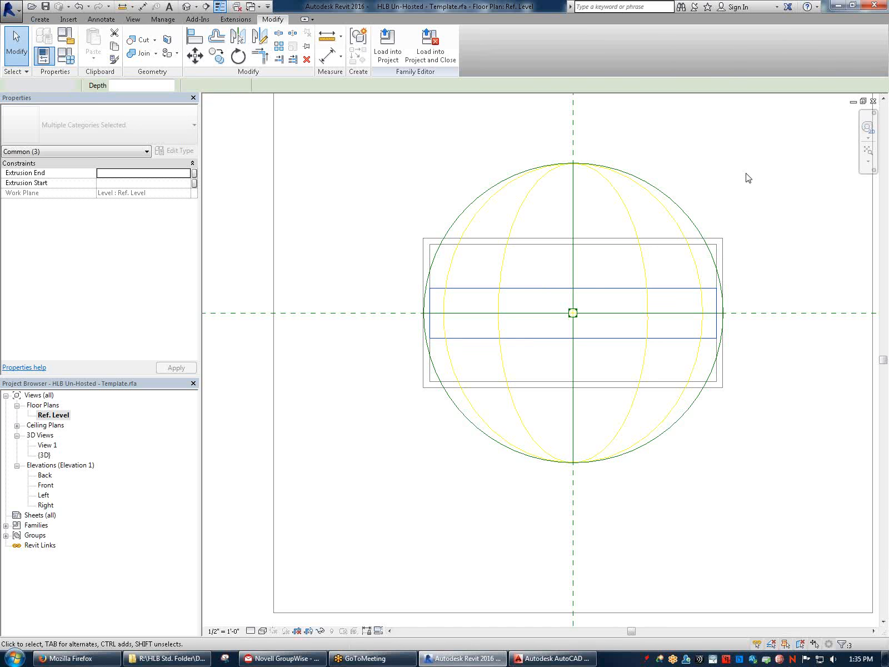
Load the family into the sample project, overwriting the existing version and its parameter values, and open the HLB LIGHTING RCP LEVEL 1 WORKING ceiling plan
{"action": "left_click", "coordinate": [418, 60]}
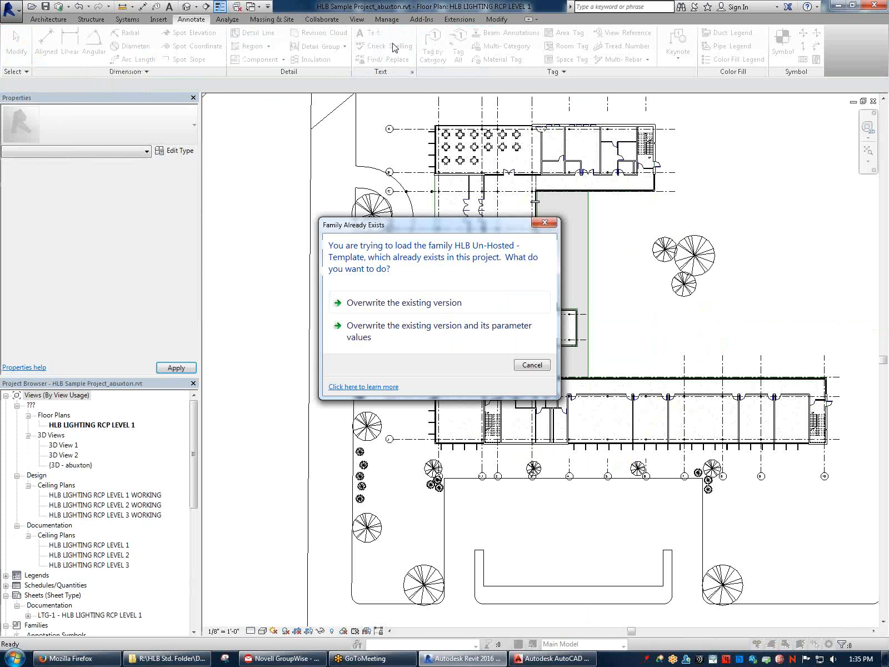
{"action": "left_click", "coordinate": [463, 322]}
{"action": "left_click", "coordinate": [106, 495]}
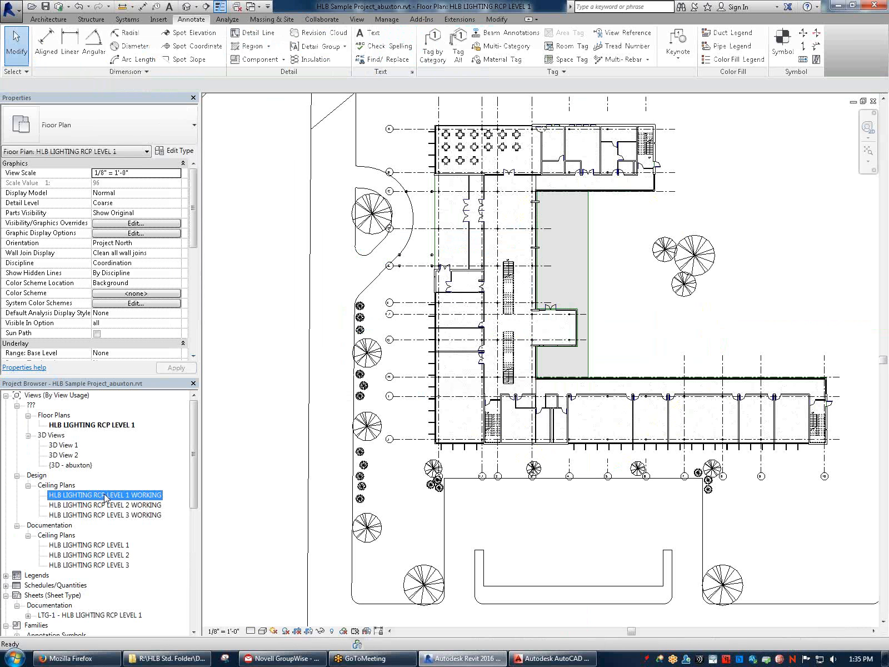
{"action": "double_click", "coordinate": [106, 495]}
{"action": "scroll", "coordinate": [581, 357], "scroll_direction": "up", "scroll_amount": 6}
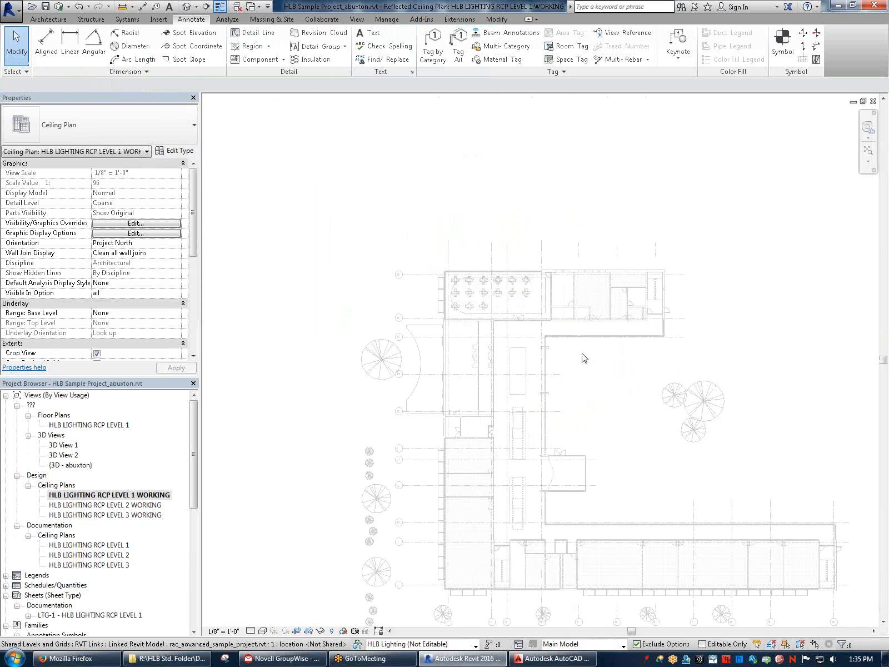
Find and select the placed HLB Un-Hosted fixture in the dining area to check how it displays in the ceiling plan
{"action": "left_click_drag", "start_coordinate": [431, 284], "coordinate": [631, 436]}
{"action": "key", "text": "Escape"}
{"action": "left_click_drag", "start_coordinate": [301, 569], "coordinate": [802, 151]}
{"action": "key", "text": "Escape"}
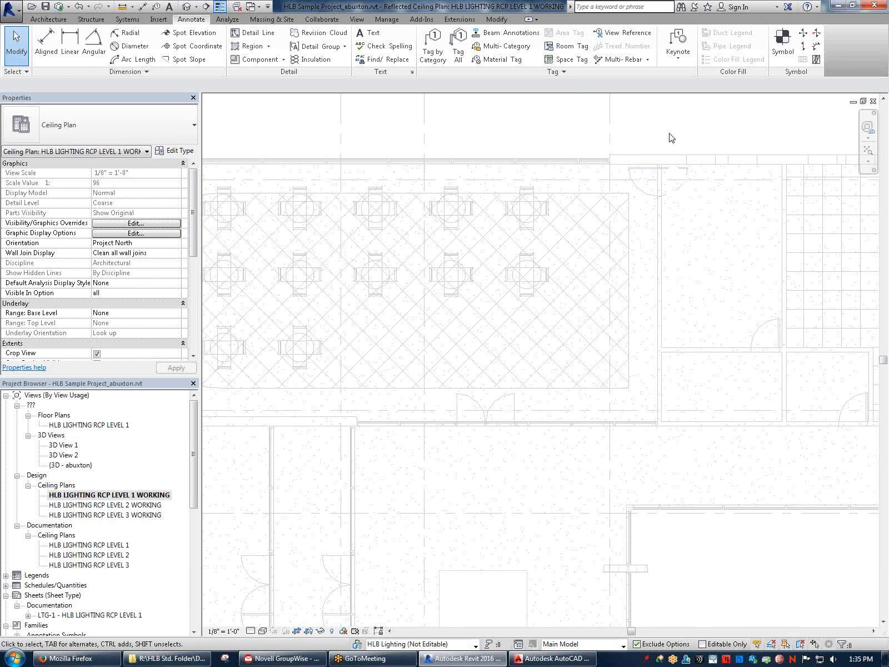
{"action": "left_click_drag", "start_coordinate": [486, 288], "coordinate": [379, 493]}
{"action": "left_click_drag", "start_coordinate": [361, 111], "coordinate": [664, 470]}
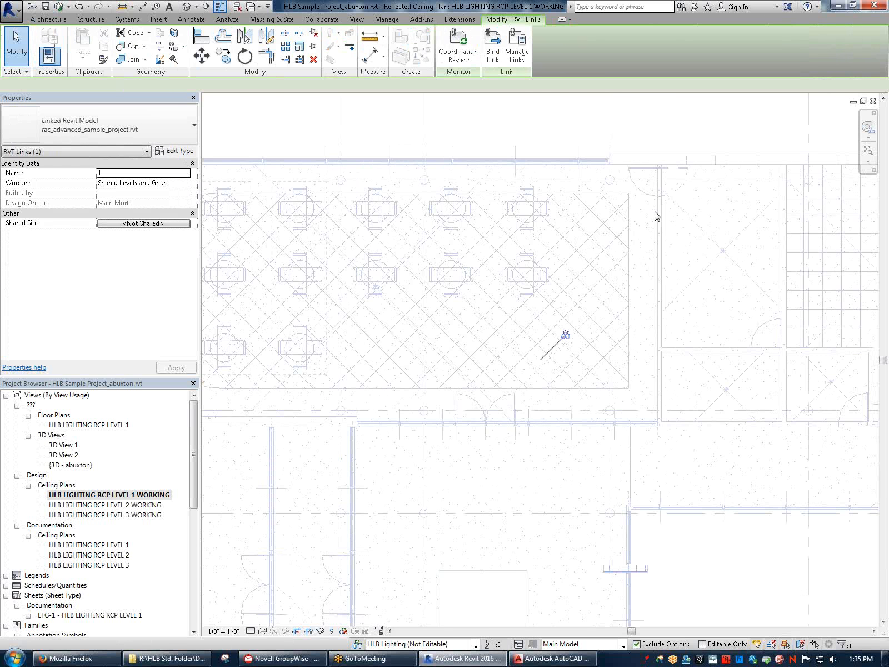
{"action": "key", "text": "Escape"}
{"action": "left_click_drag", "start_coordinate": [388, 487], "coordinate": [639, 175]}
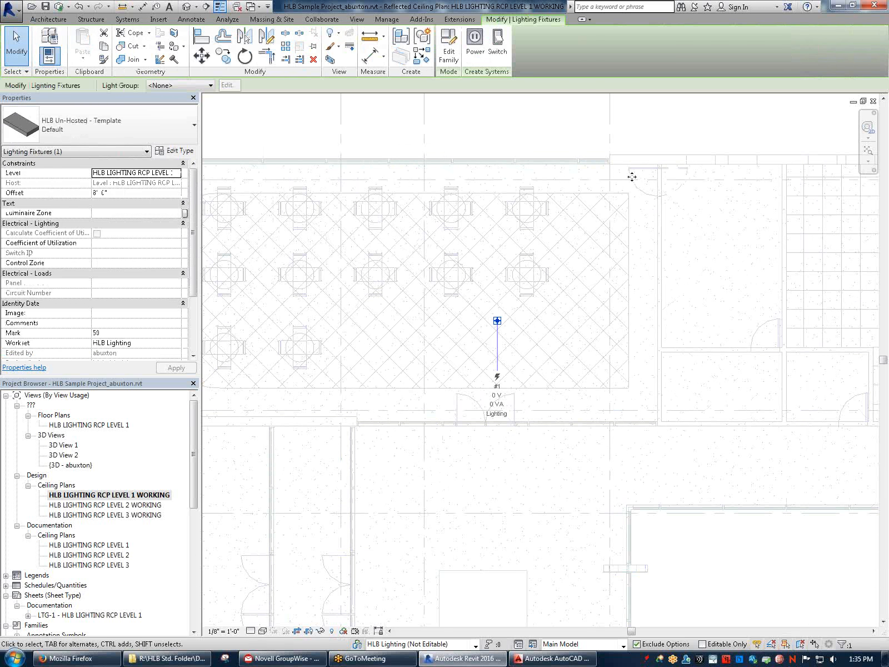
{"action": "scroll", "coordinate": [510, 360], "scroll_direction": "up", "scroll_amount": 2}
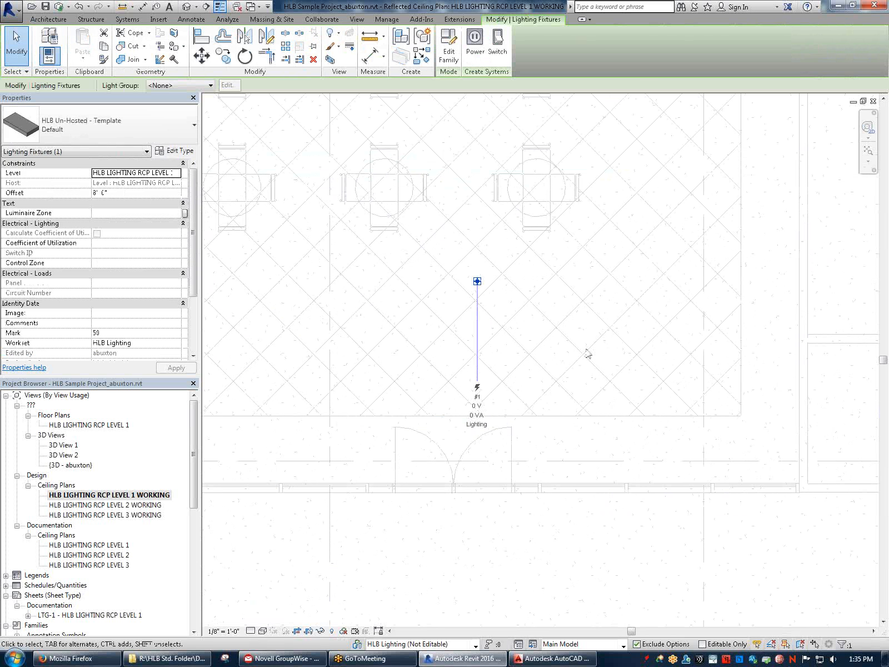
{"action": "key", "text": "Escape"}
Check 3D View 1 and return to the Ref. Level floor plan of HLB Un-Hosted - Template.rfa
{"action": "double_click", "coordinate": [78, 446]}
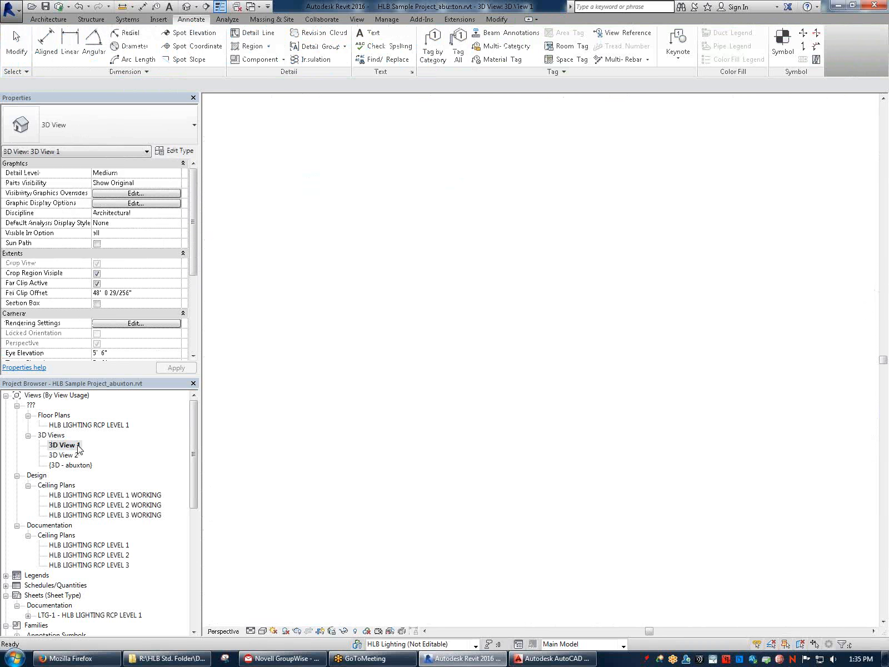
{"action": "left_click", "coordinate": [854, 102]}
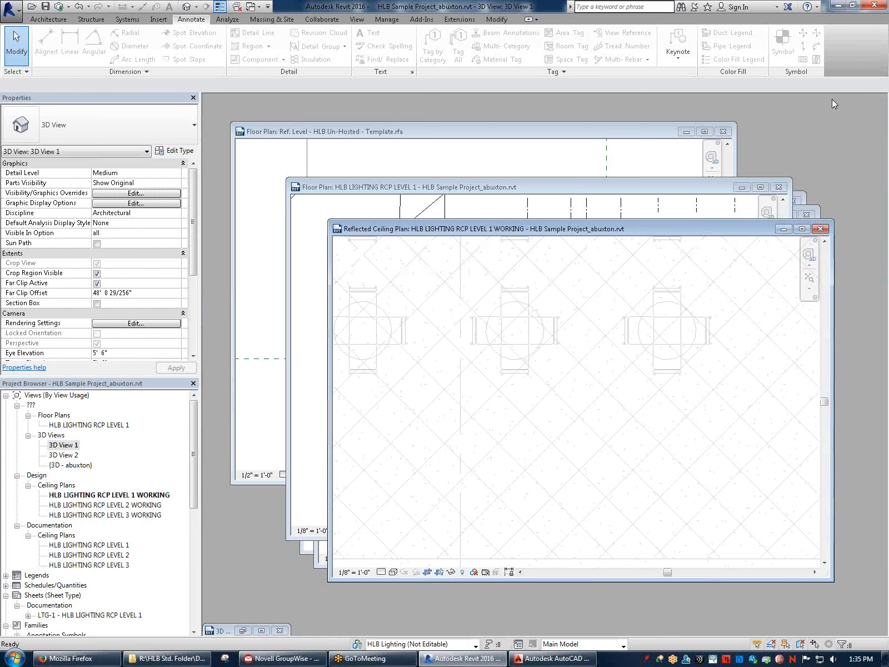
{"action": "left_click", "coordinate": [799, 230]}
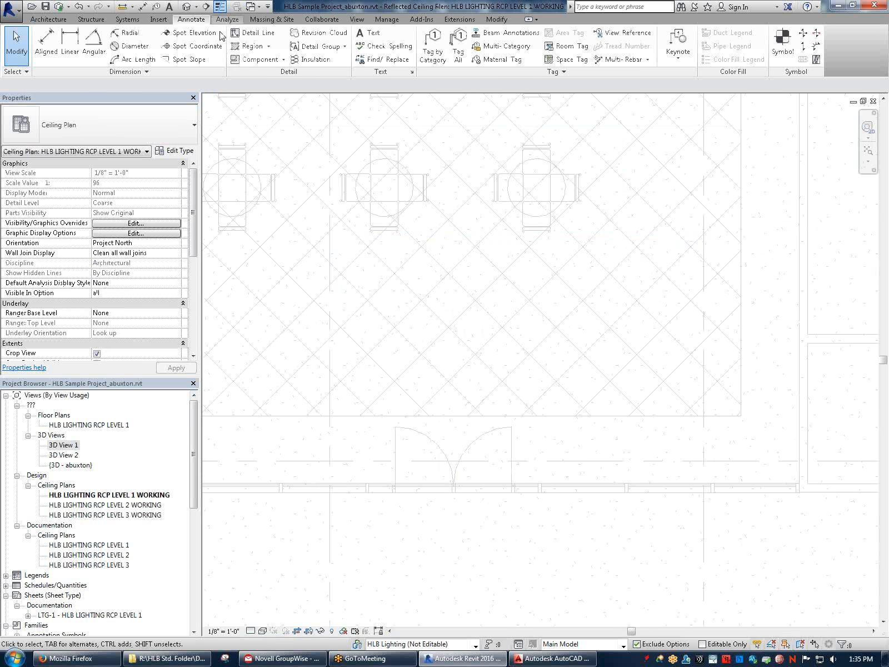
{"action": "left_click", "coordinate": [853, 101]}
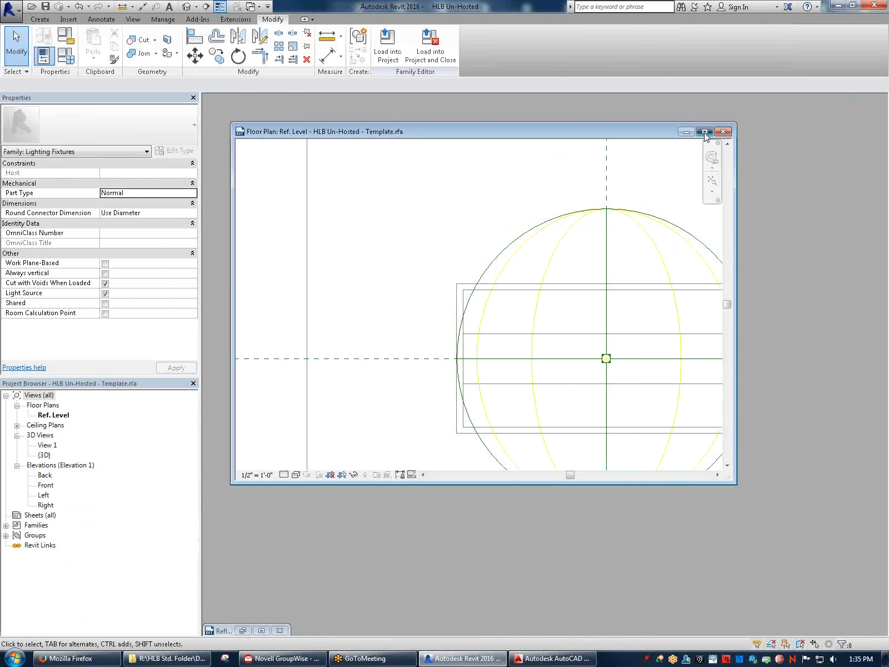
{"action": "left_click", "coordinate": [704, 131]}
{"action": "scroll", "coordinate": [607, 268], "scroll_direction": "down", "scroll_amount": 2}
{"action": "left_click", "coordinate": [93, 20]}
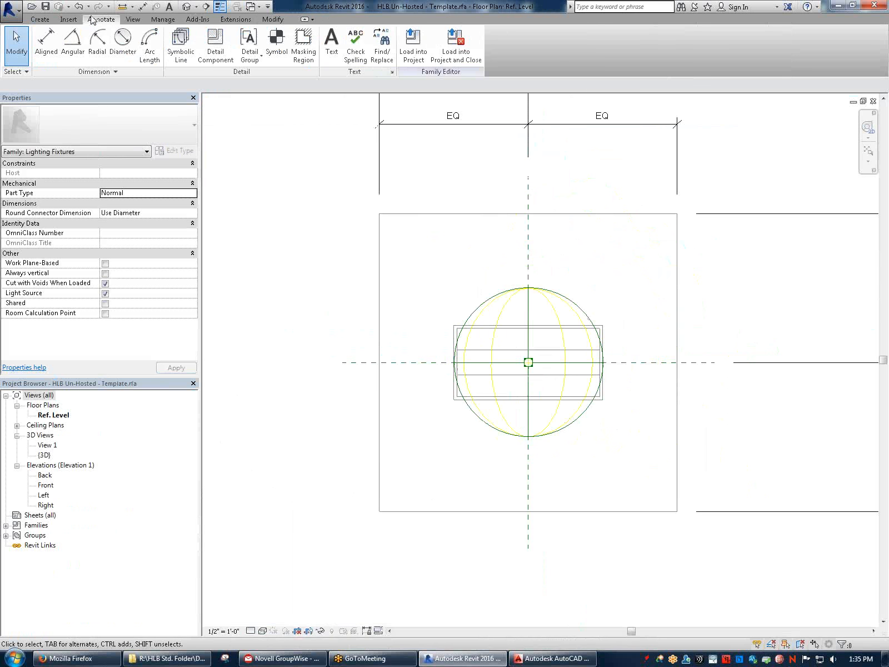
{"action": "left_click", "coordinate": [181, 45]}
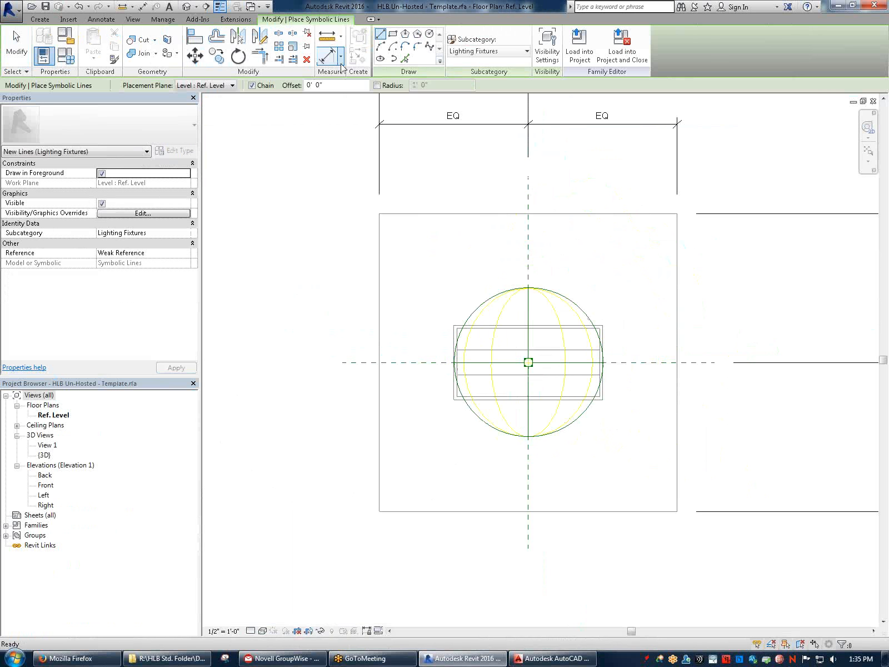
{"action": "key", "text": "Escape"}
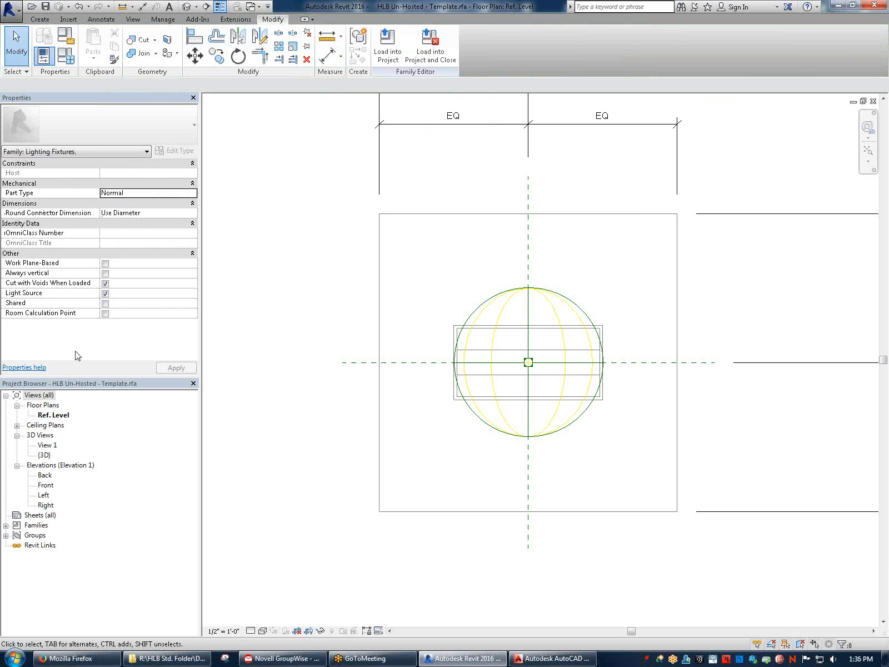
Draw two nested symbolic-line rectangles around the fixture, the outer one about 6'-10" by 6'-1"
{"action": "left_click", "coordinate": [91, 20]}
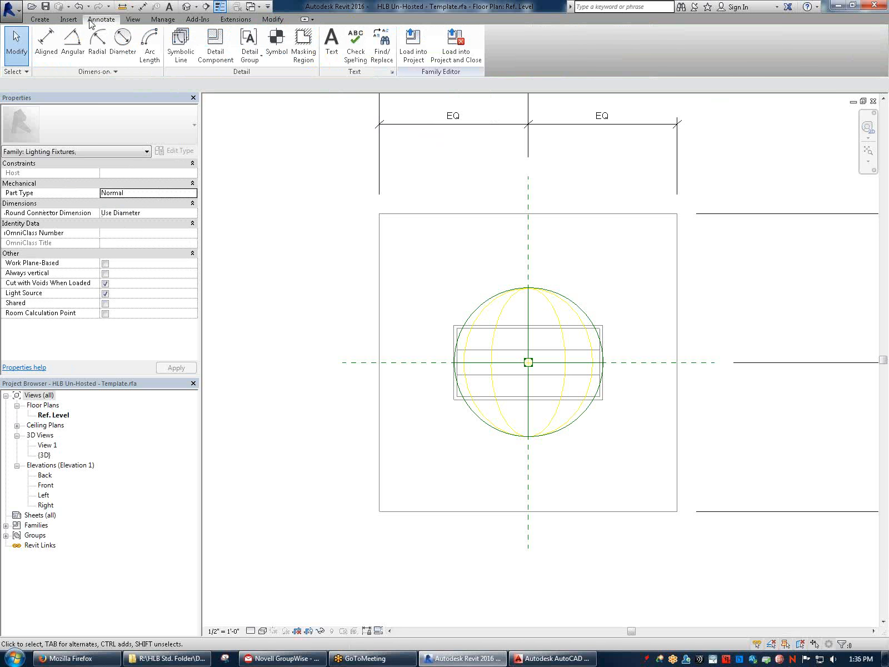
{"action": "left_click", "coordinate": [181, 43]}
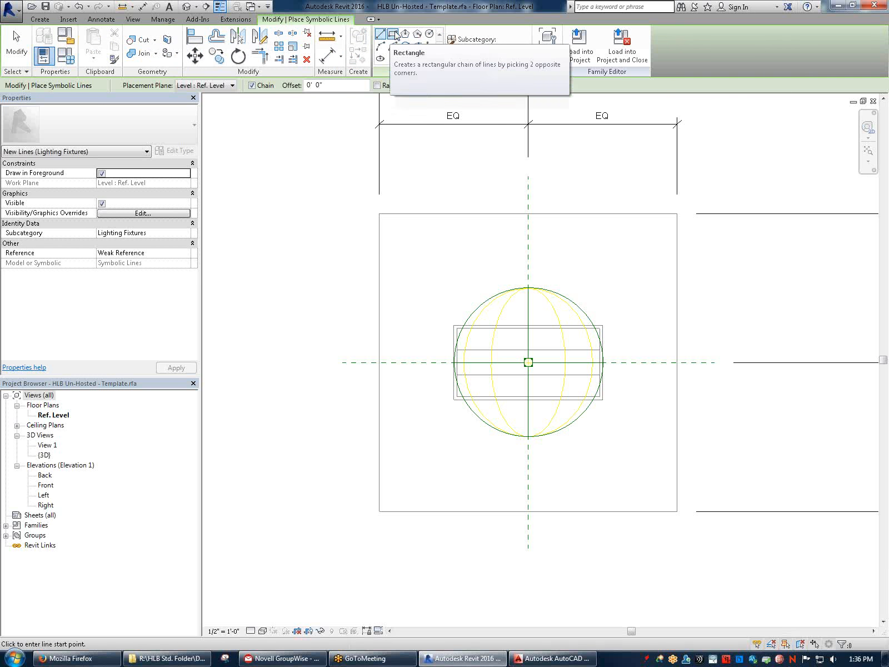
{"action": "left_click", "coordinate": [393, 34]}
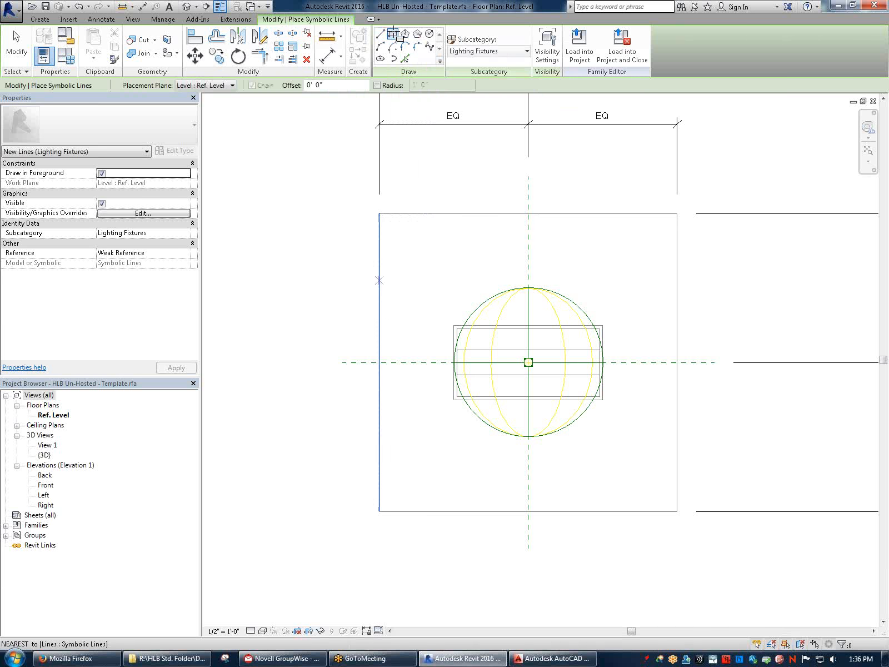
{"action": "left_click", "coordinate": [399, 247]}
{"action": "left_click", "coordinate": [653, 473]}
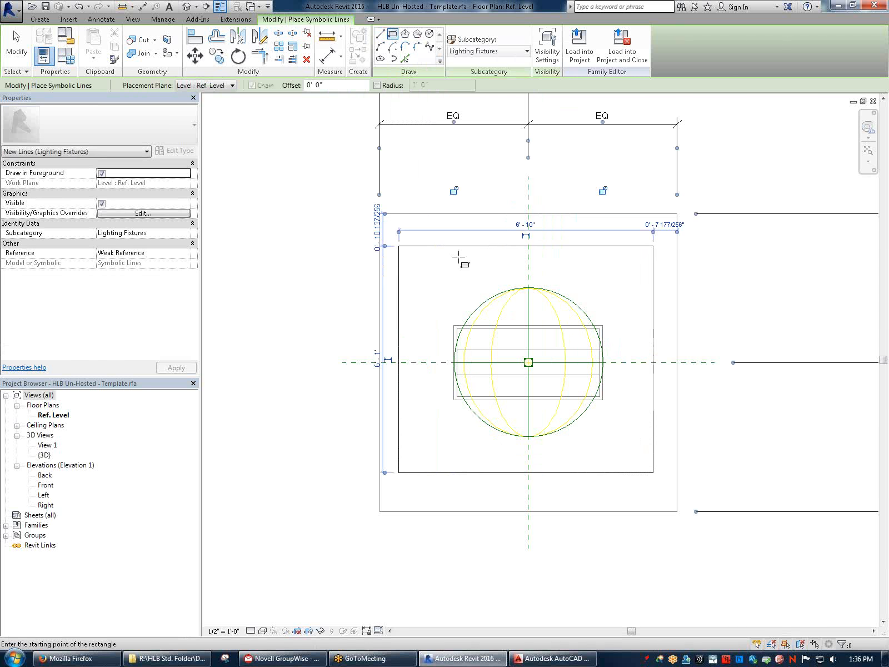
{"action": "left_click", "coordinate": [417, 263]}
{"action": "left_click", "coordinate": [631, 456]}
{"action": "key", "text": "Escape"}
{"action": "key", "text": "Escape"}
{"action": "scroll", "coordinate": [500, 304], "scroll_direction": "up", "scroll_amount": 2}
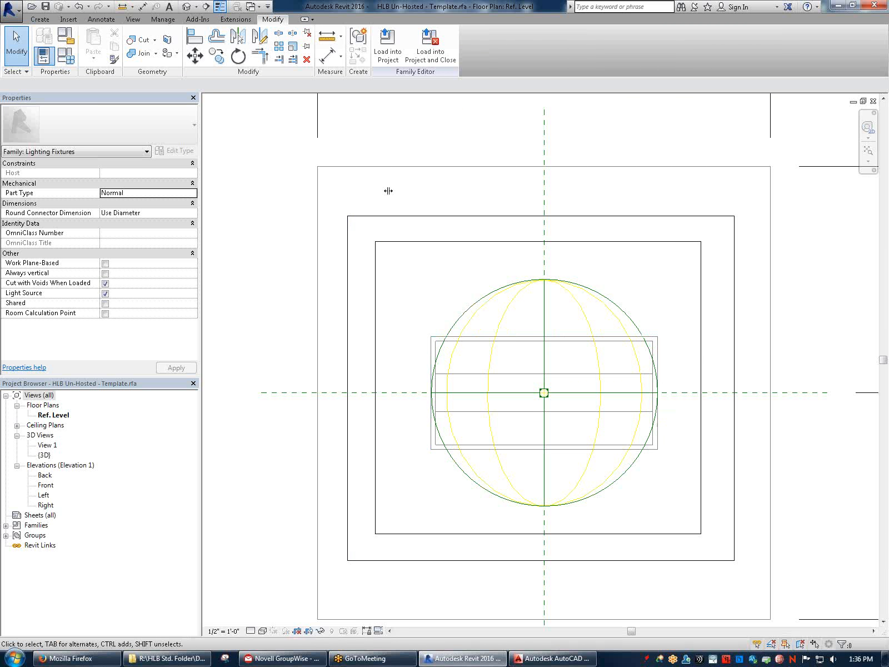
Add an aligned dimension for the overall height of the outer symbolic rectangle
{"action": "left_click", "coordinate": [101, 18]}
{"action": "left_click", "coordinate": [56, 44]}
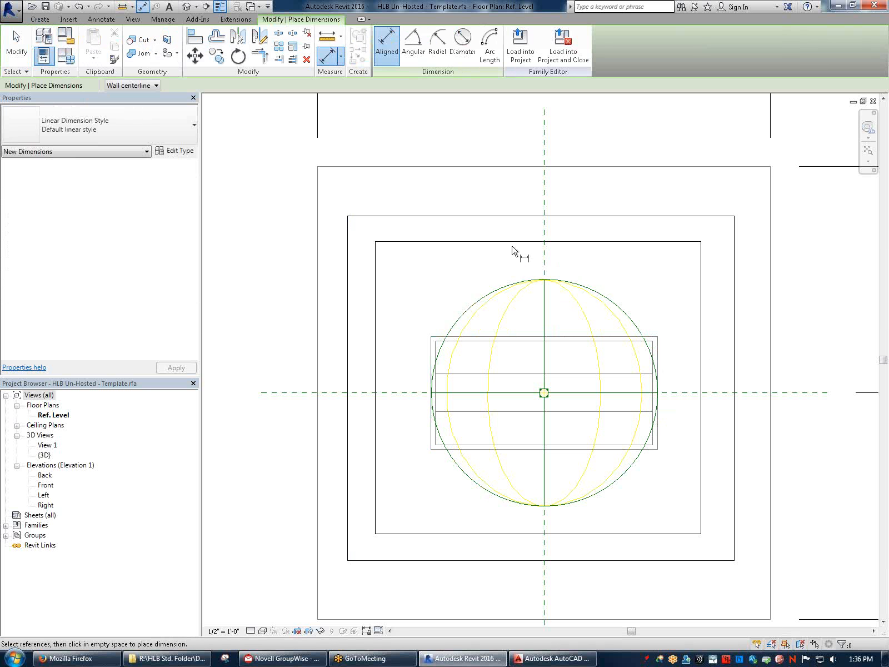
{"action": "left_click", "coordinate": [414, 241]}
{"action": "left_click", "coordinate": [420, 534]}
{"action": "key", "text": "Escape"}
{"action": "left_click", "coordinate": [419, 217]}
{"action": "left_click", "coordinate": [390, 561]}
{"action": "middle_click_drag", "start_coordinate": [301, 489], "coordinate": [296, 346]}
{"action": "left_click", "coordinate": [411, 474]}
{"action": "scroll", "coordinate": [300, 351], "scroll_direction": "down", "scroll_amount": 1}
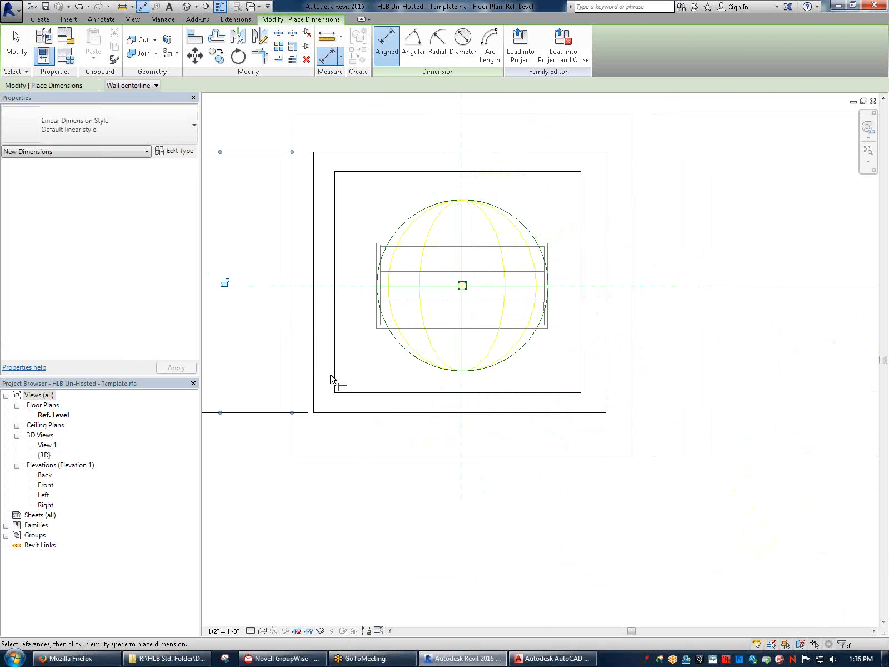
Dimension the outer rectangle's overall width and add a chained dimension from its two sides to the Center (Left/Right) reference plane
{"action": "left_click", "coordinate": [314, 382]}
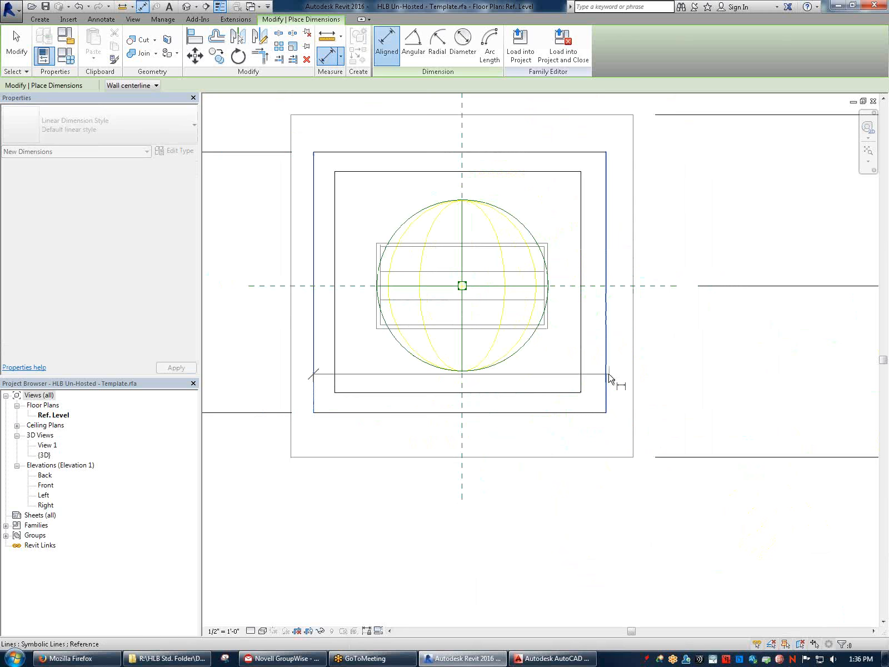
{"action": "left_click", "coordinate": [606, 378]}
{"action": "left_click", "coordinate": [566, 550]}
{"action": "left_click", "coordinate": [314, 369]}
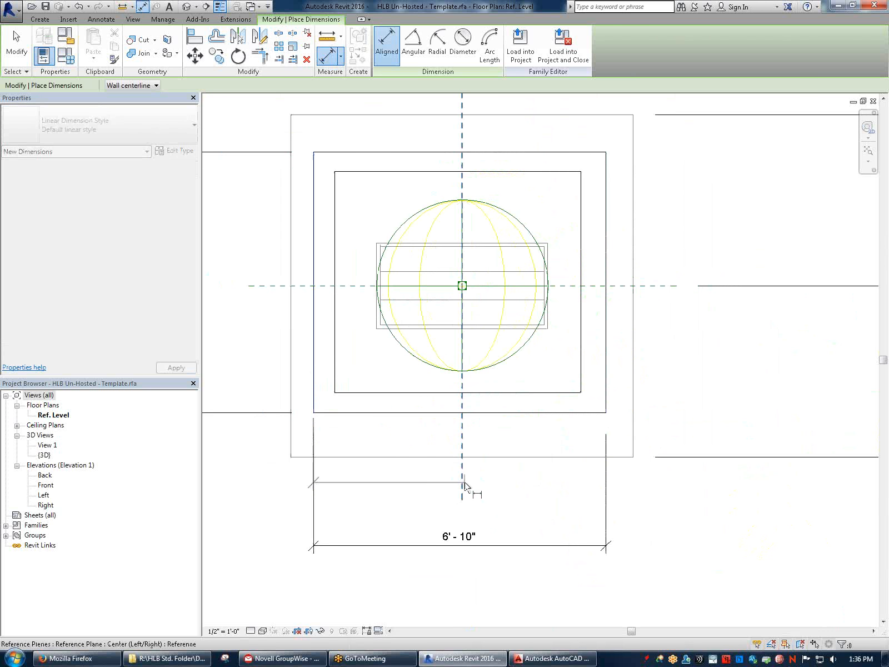
{"action": "left_click", "coordinate": [462, 478]}
{"action": "left_click", "coordinate": [605, 418]}
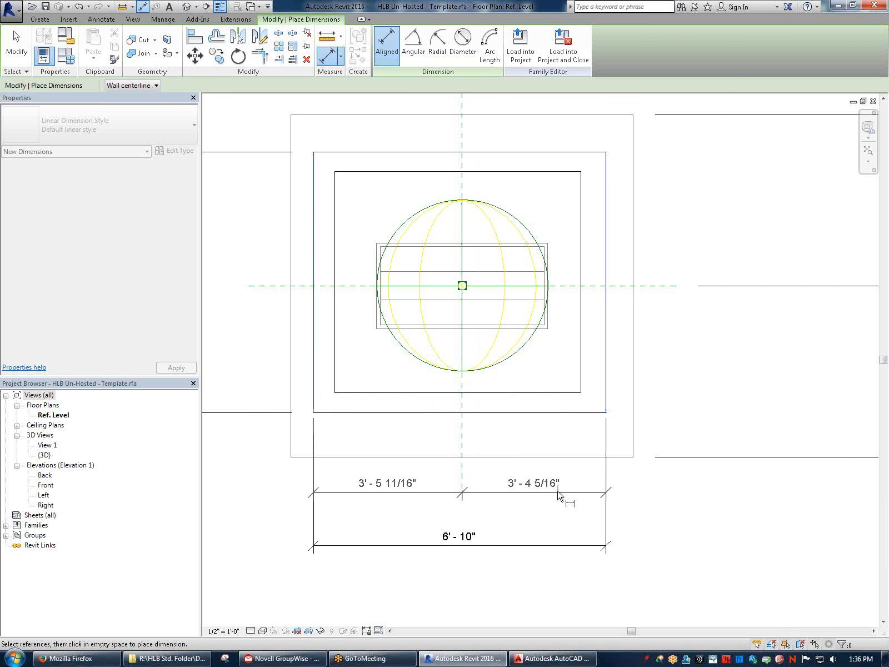
{"action": "left_click", "coordinate": [568, 494]}
{"action": "left_click", "coordinate": [379, 413]}
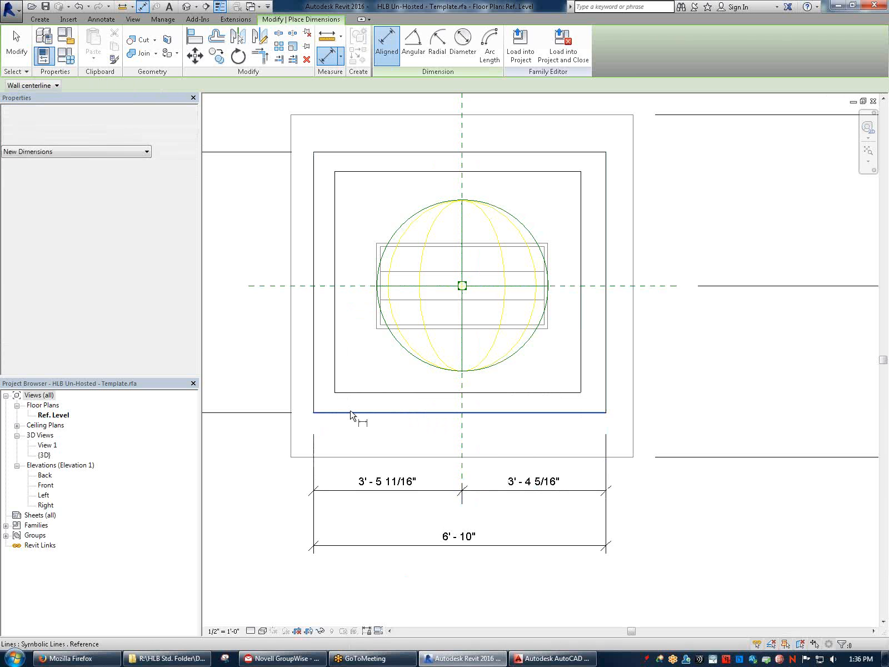
Add a chained aligned dimension from the outer symbolic rectangle's top and bottom edges to the Center (Front/Back) reference plane
{"action": "left_click", "coordinate": [349, 287]}
{"action": "left_click", "coordinate": [349, 151]}
{"action": "middle_click_drag", "start_coordinate": [271, 218], "coordinate": [472, 246]}
{"action": "left_click", "coordinate": [387, 236]}
{"action": "scroll", "coordinate": [464, 317], "scroll_direction": "down", "scroll_amount": 2}
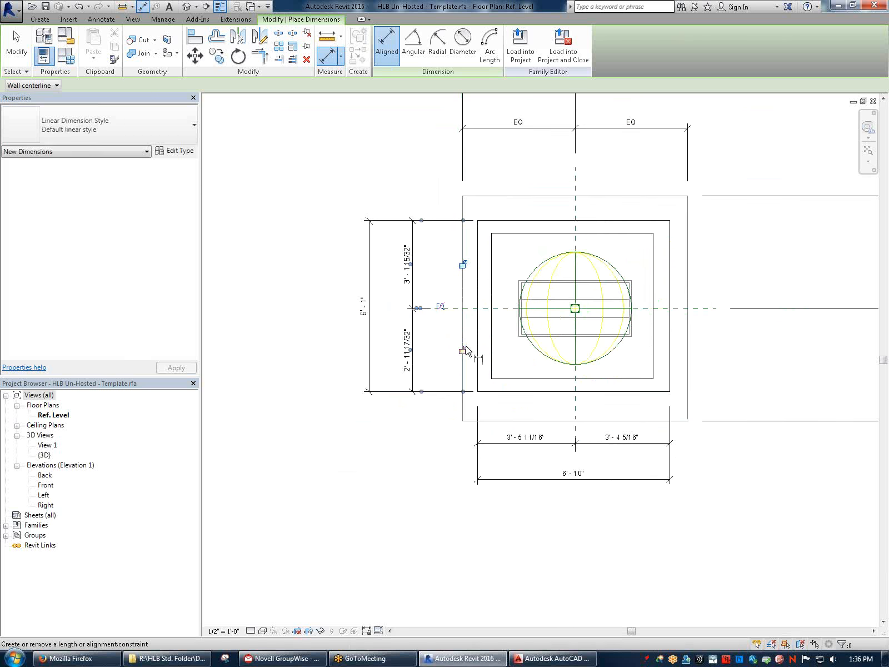
{"action": "scroll", "coordinate": [606, 291], "scroll_direction": "up", "scroll_amount": 1}
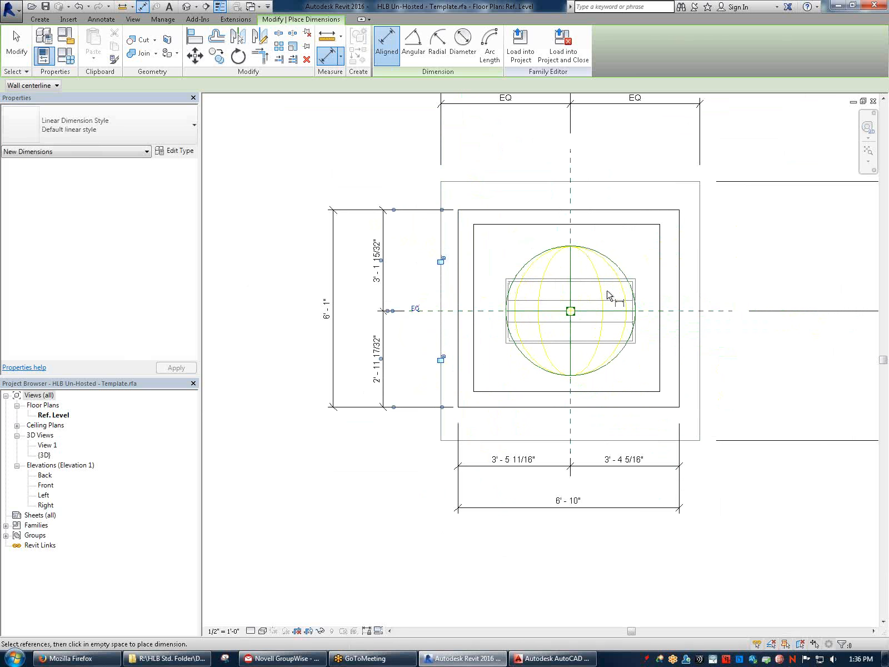
{"action": "scroll", "coordinate": [607, 295], "scroll_direction": "up", "scroll_amount": 2}
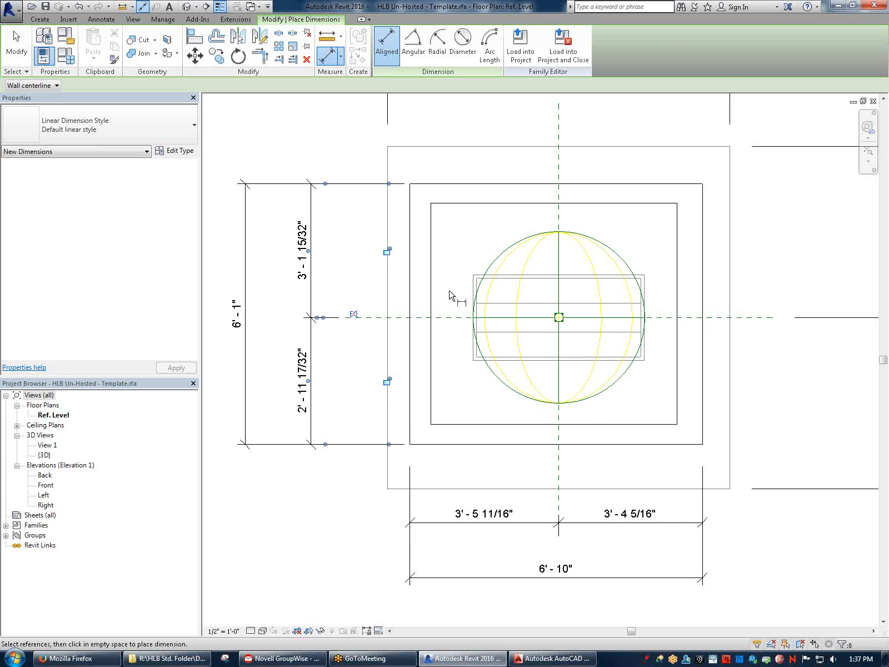
{"action": "scroll", "coordinate": [443, 305], "scroll_direction": "up", "scroll_amount": 4}
{"action": "scroll", "coordinate": [459, 344], "scroll_direction": "down", "scroll_amount": 3}
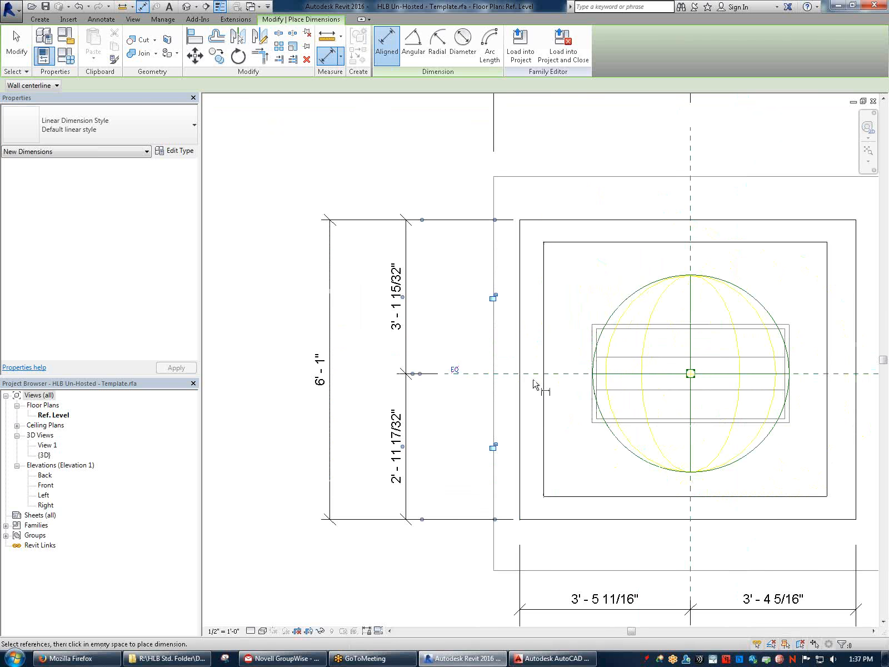
{"action": "key", "text": "Escape"}
{"action": "key", "text": "Escape"}
{"action": "scroll", "coordinate": [563, 334], "scroll_direction": "down", "scroll_amount": 2}
{"action": "scroll", "coordinate": [578, 336], "scroll_direction": "up", "scroll_amount": 5}
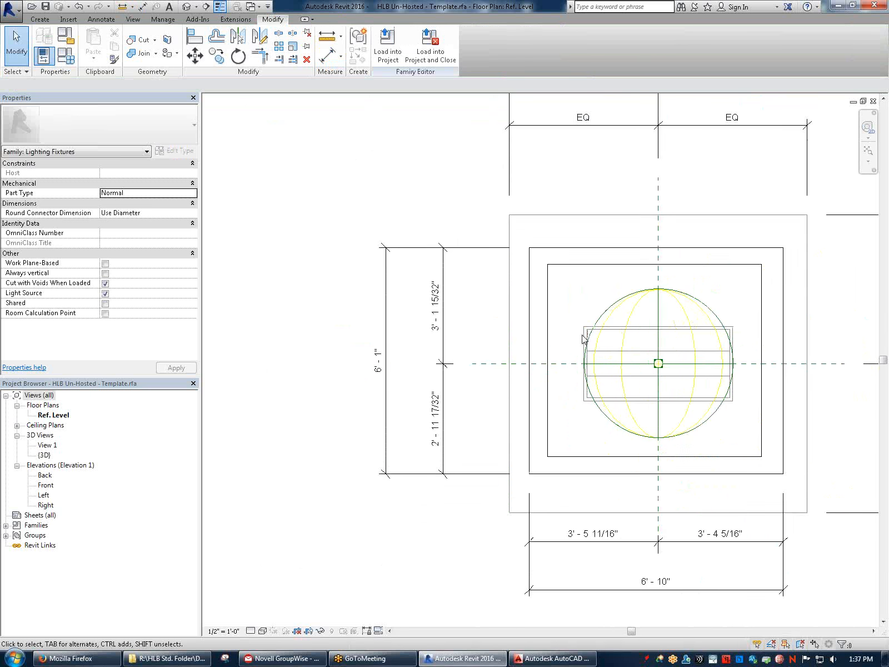
{"action": "scroll", "coordinate": [600, 328], "scroll_direction": "down", "scroll_amount": 3}
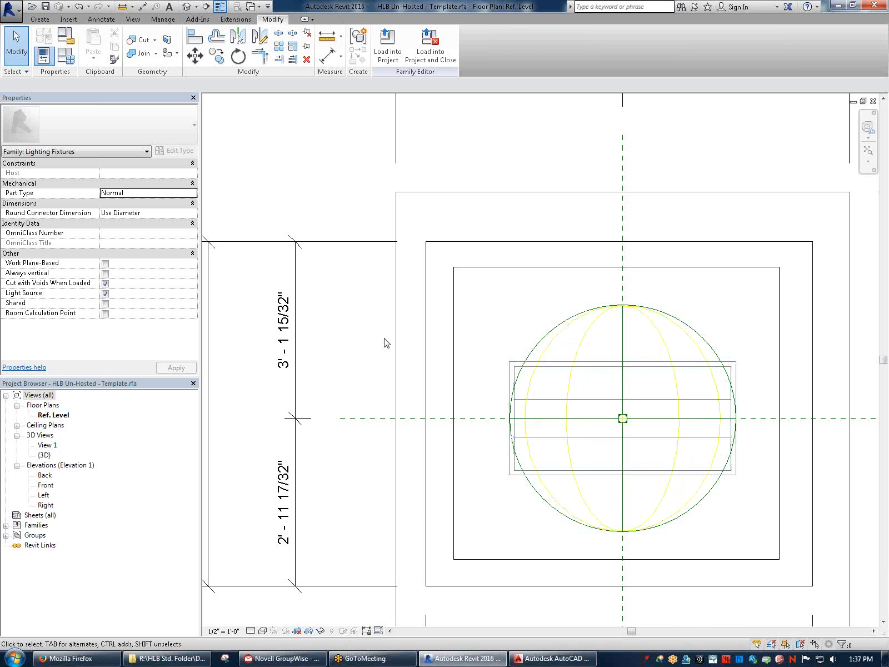
{"action": "scroll", "coordinate": [552, 367], "scroll_direction": "down", "scroll_amount": 1}
{"action": "mouse_move", "coordinate": [499, 344]}
{"action": "left_mouse_down"}
{"action": "mouse_move", "coordinate": [746, 489]}
{"action": "mouse_move", "coordinate": [504, 332]}
{"action": "left_mouse_up"}
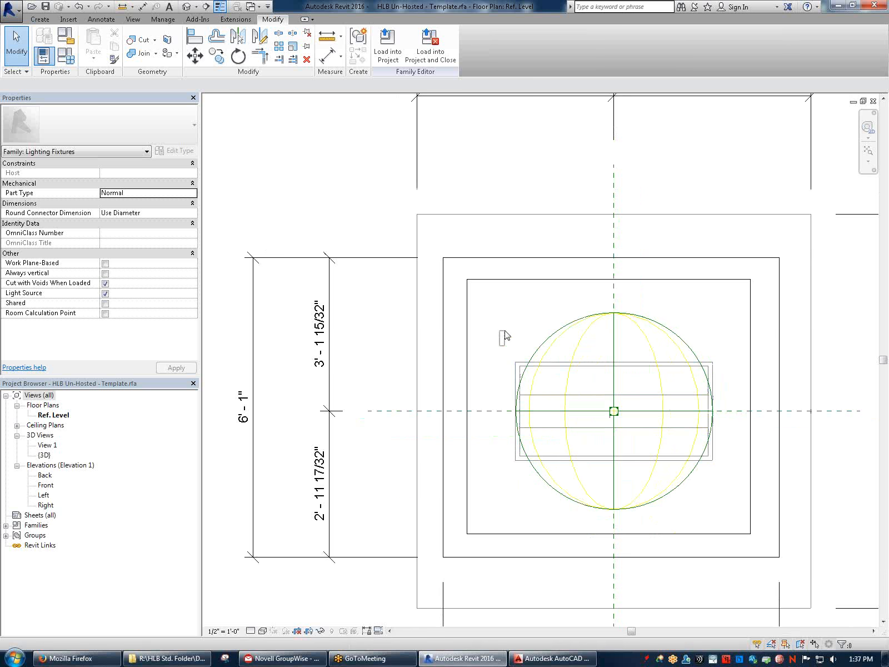
{"action": "scroll", "coordinate": [522, 345], "scroll_direction": "down", "scroll_amount": 1}
{"action": "middle_click_drag", "start_coordinate": [500, 335], "coordinate": [393, 220]}
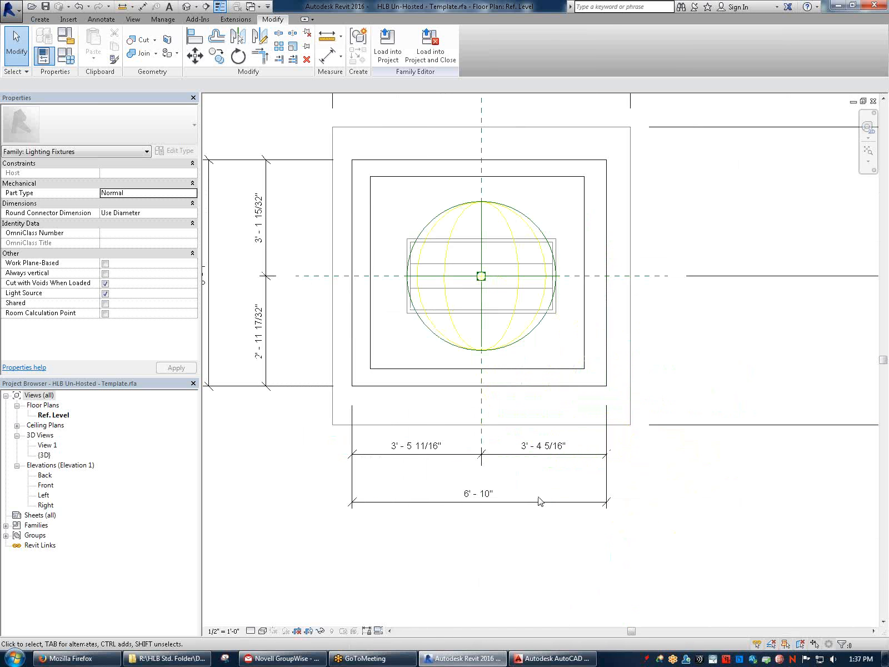
{"action": "left_click", "coordinate": [543, 503]}
{"action": "middle_click_drag", "start_coordinate": [403, 313], "coordinate": [498, 414]}
{"action": "scroll", "coordinate": [328, 346], "scroll_direction": "down", "scroll_amount": 1}
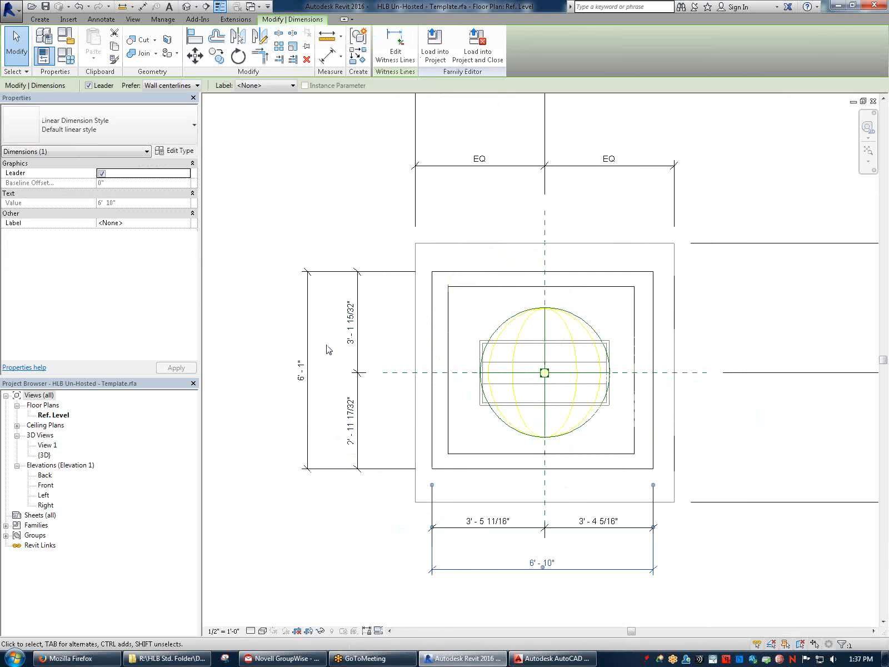
{"action": "left_click", "coordinate": [309, 359], "text": "ctrl"}
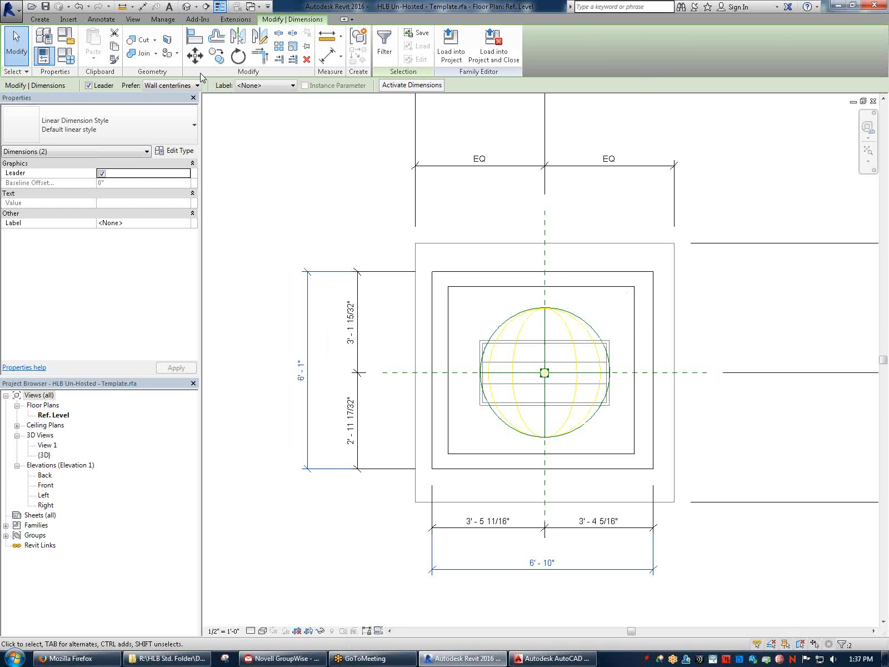
{"action": "left_click", "coordinate": [281, 85]}
{"action": "left_click", "coordinate": [352, 212]}
{"action": "left_click", "coordinate": [374, 225]}
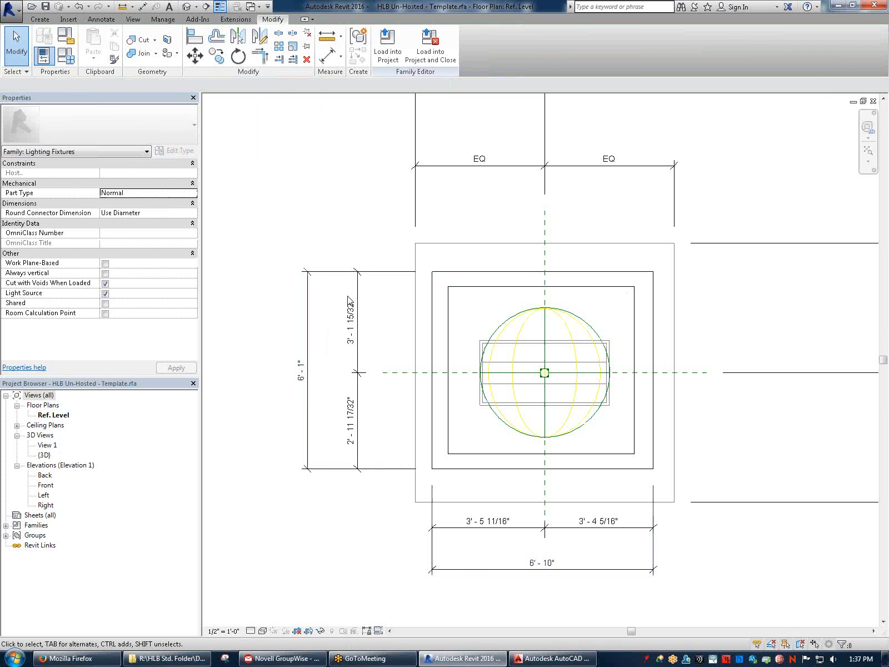
Set both chained dimensions to equality so the outer rectangle is centred on the Center (Front/Back) and Center (Left/Right) planes
{"action": "left_click", "coordinate": [364, 314]}
{"action": "left_click", "coordinate": [388, 373]}
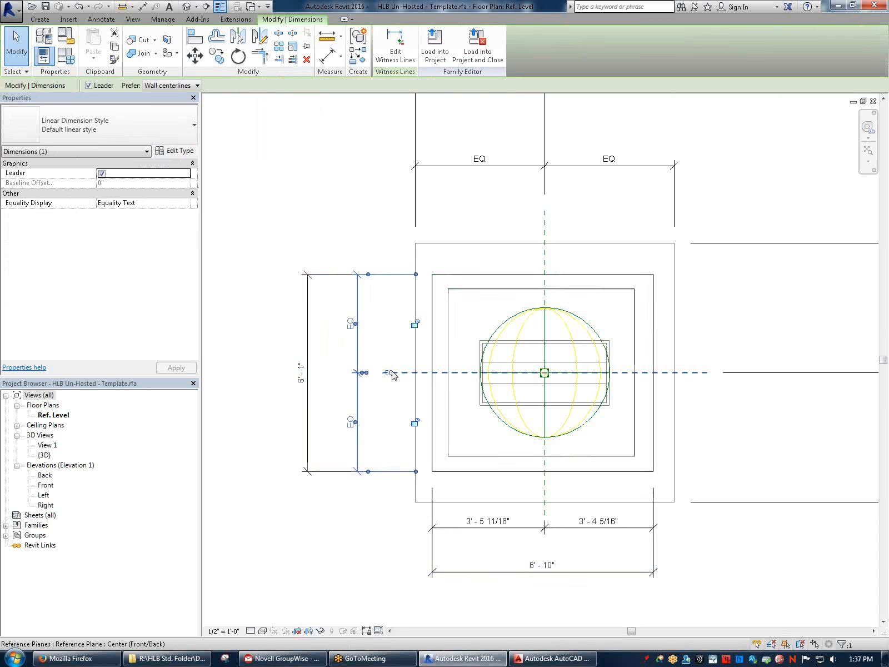
{"action": "left_click", "coordinate": [743, 479]}
{"action": "left_click", "coordinate": [623, 527]}
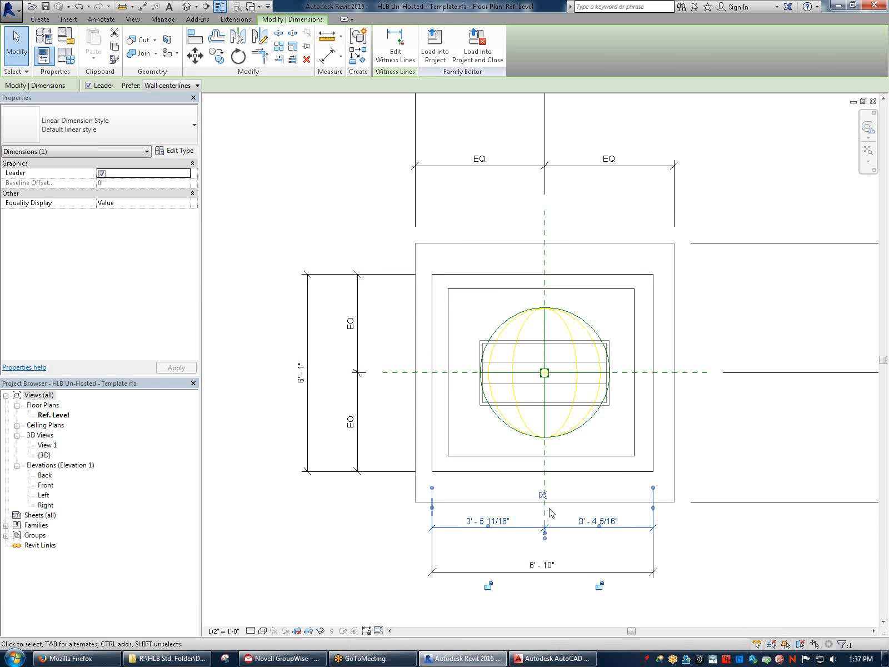
{"action": "left_click", "coordinate": [544, 494]}
{"action": "left_click", "coordinate": [699, 454]}
Label the outer rectangle's overall width dimension with Luminaire Housing Length and its overall height dimension with Luminaire Housing Width
{"action": "left_click", "coordinate": [570, 570]}
{"action": "left_click", "coordinate": [293, 86]}
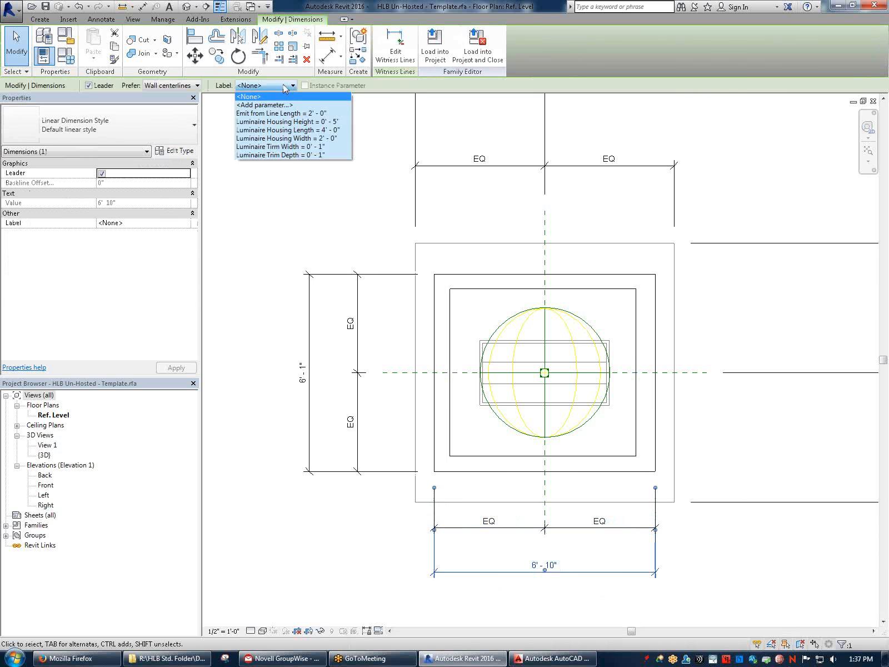
{"action": "left_click", "coordinate": [314, 129]}
{"action": "key", "text": "Escape"}
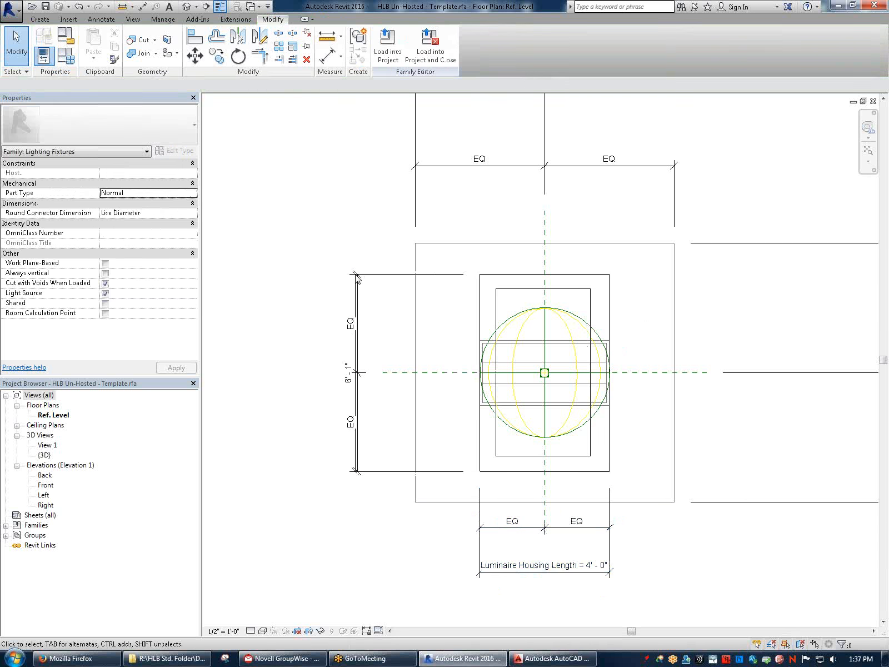
{"action": "left_click", "coordinate": [360, 401]}
{"action": "left_click", "coordinate": [293, 86]}
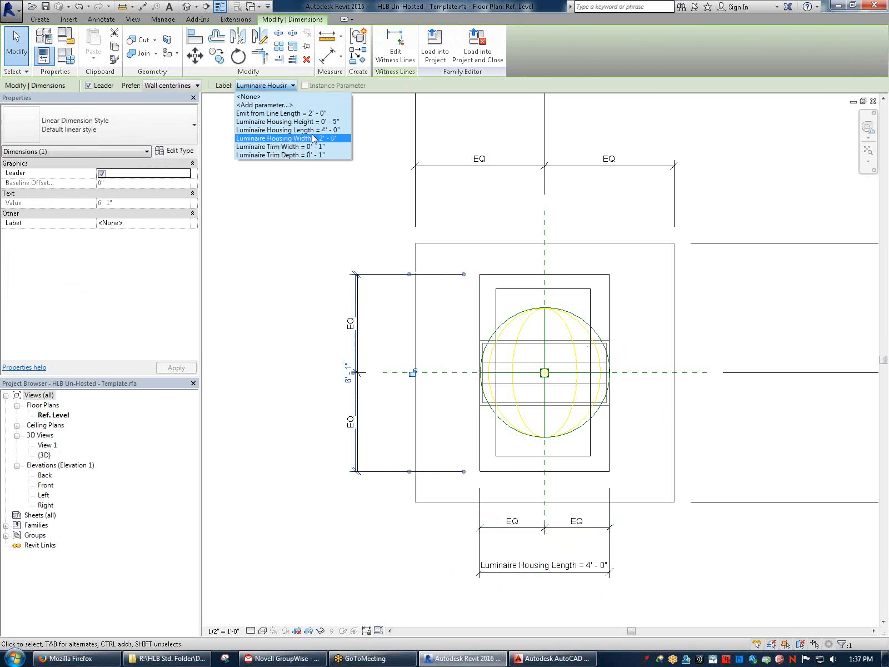
{"action": "left_click", "coordinate": [286, 138]}
{"action": "key", "text": "Escape"}
Add aligned dimensions for the gaps between the inner and outer symbolic rectangles at their top and right edges
{"action": "scroll", "coordinate": [586, 337], "scroll_direction": "up", "scroll_amount": 3}
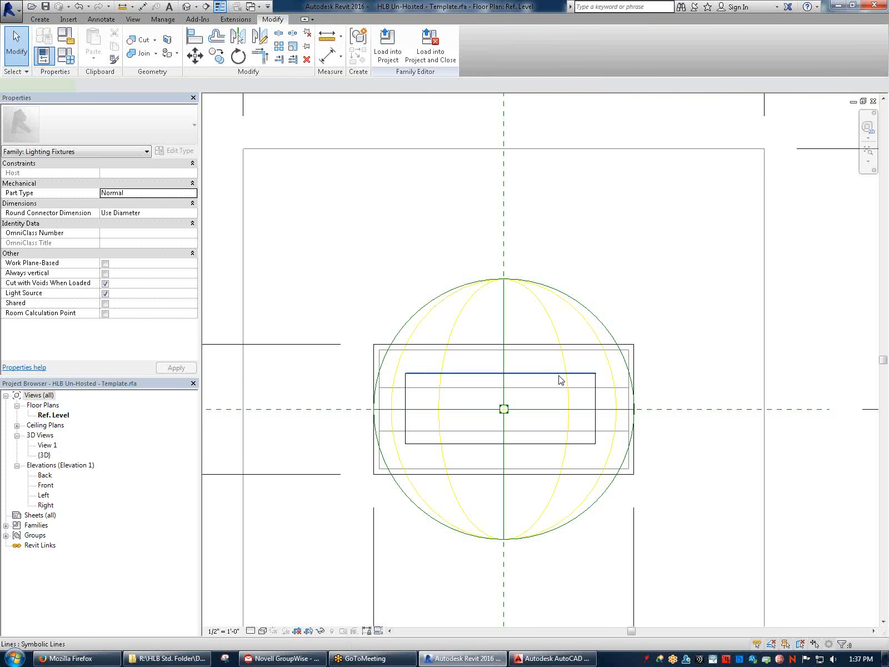
{"action": "left_click", "coordinate": [562, 374]}
{"action": "key", "text": "Escape"}
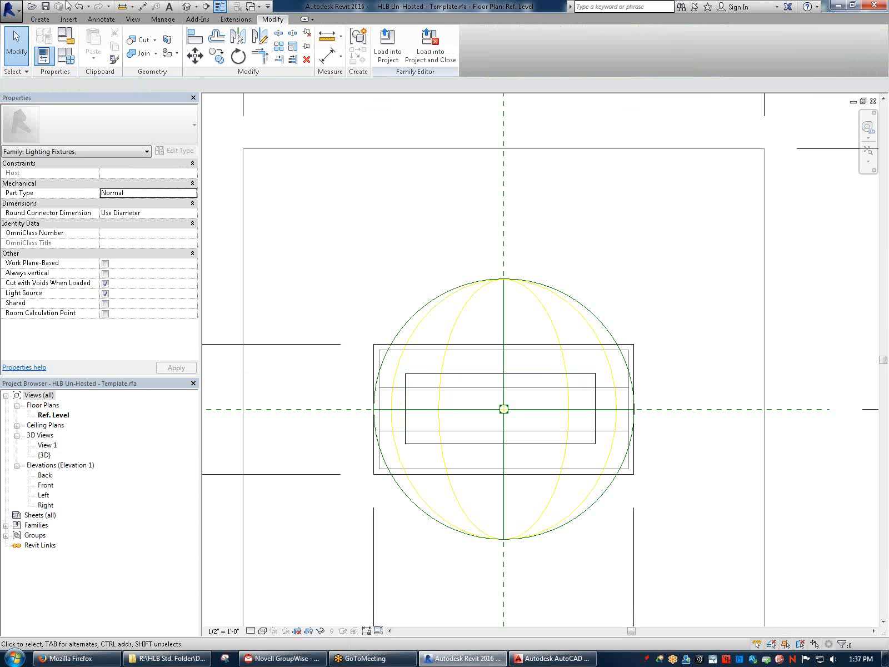
{"action": "left_click", "coordinate": [100, 20]}
{"action": "left_click", "coordinate": [53, 45]}
{"action": "scroll", "coordinate": [449, 371], "scroll_direction": "up", "scroll_amount": 2}
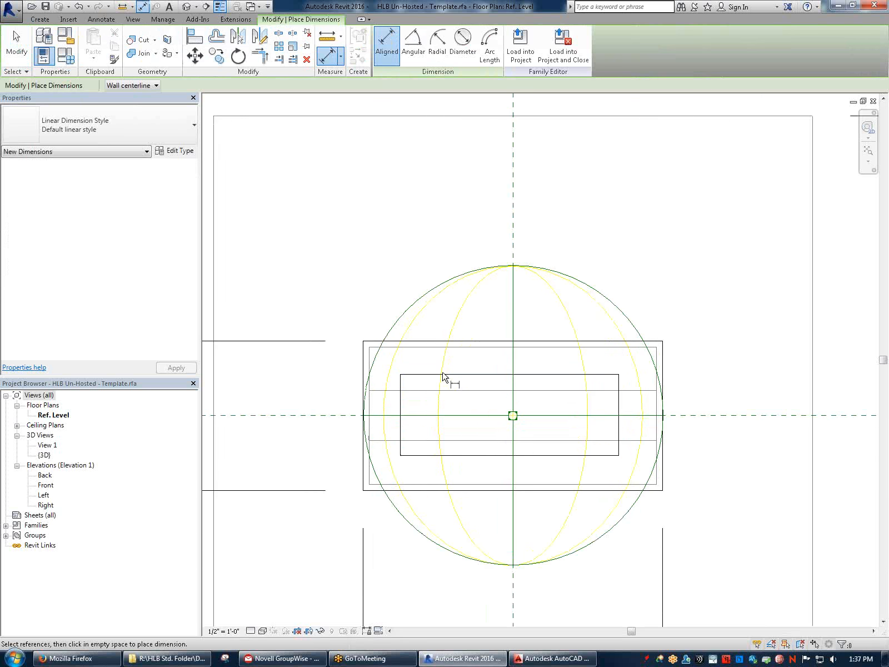
{"action": "left_click", "coordinate": [453, 336]}
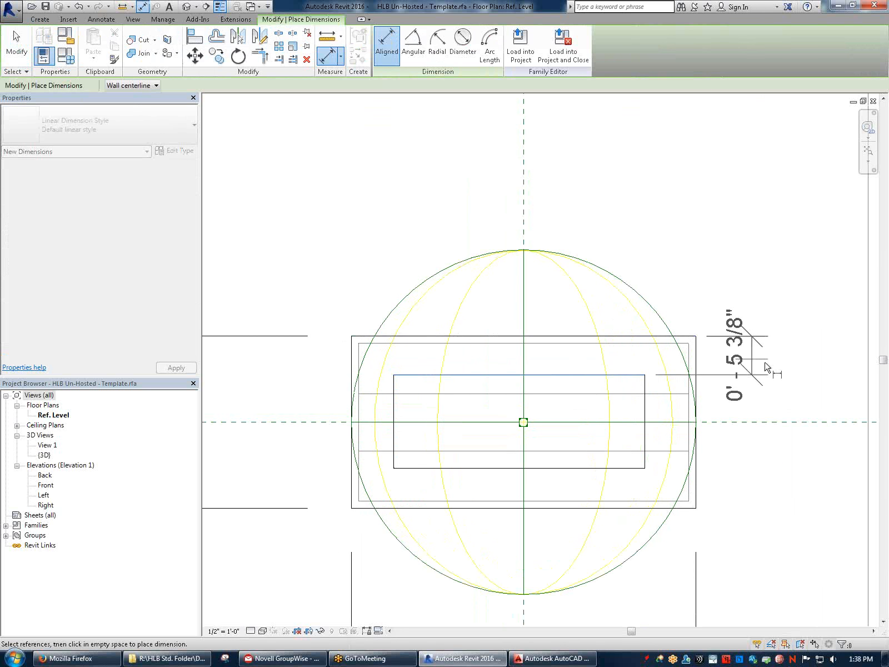
{"action": "left_click", "coordinate": [788, 365]}
{"action": "left_click", "coordinate": [645, 392]}
{"action": "left_click", "coordinate": [696, 461]}
{"action": "left_click", "coordinate": [670, 593]}
Dimension the gaps between the inner and outer symbolic rectangles at their left and bottom edges
{"action": "left_click", "coordinate": [394, 466]}
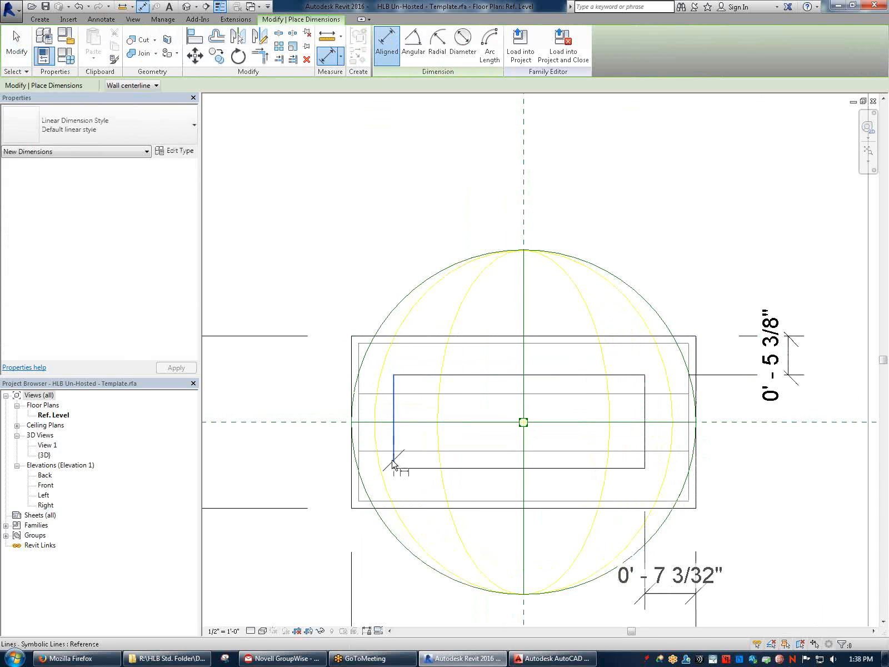
{"action": "left_click", "coordinate": [351, 493]}
{"action": "left_click", "coordinate": [377, 610]}
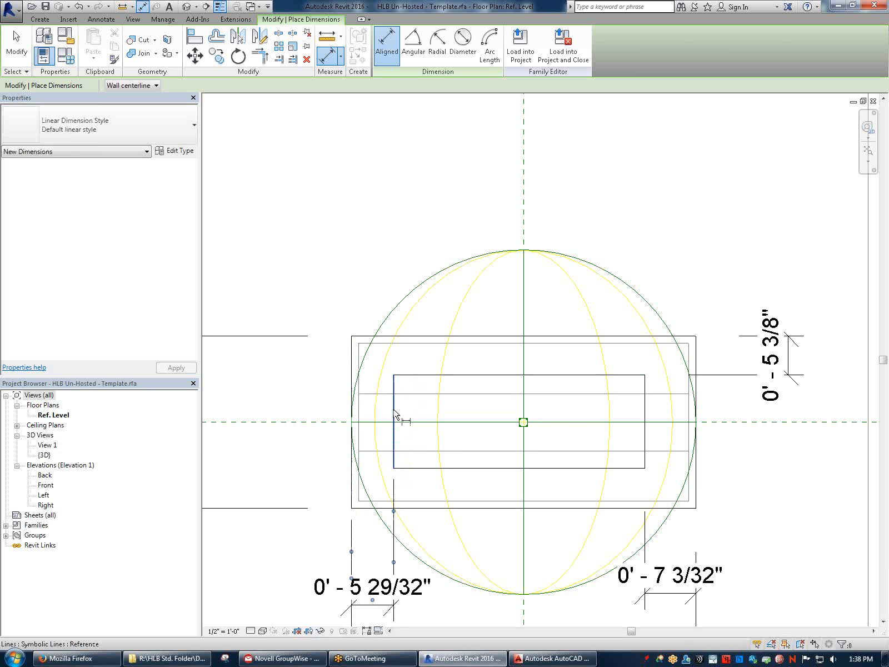
{"action": "scroll", "coordinate": [395, 414], "scroll_direction": "down", "scroll_amount": 2}
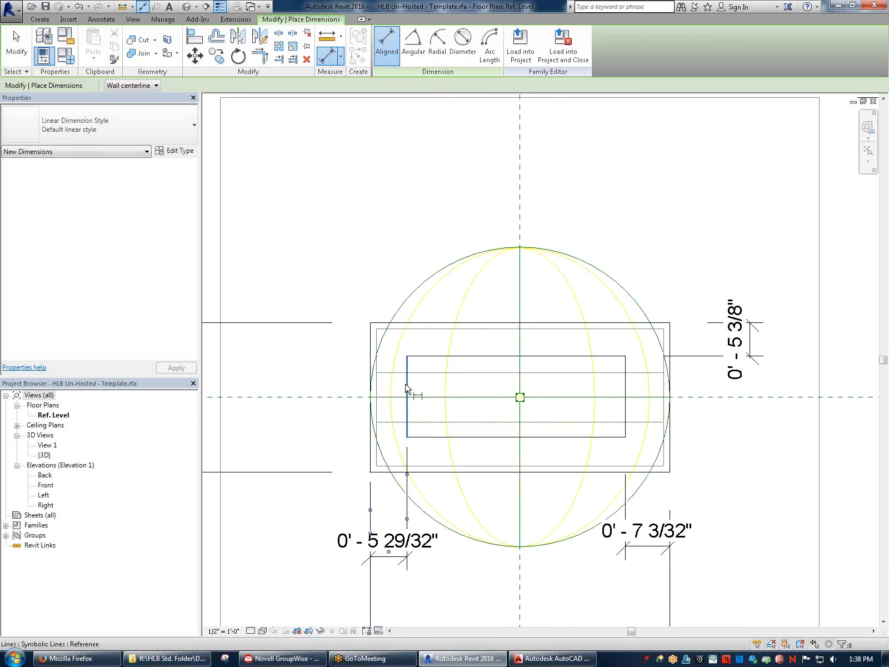
{"action": "scroll", "coordinate": [405, 388], "scroll_direction": "down", "scroll_amount": 1}
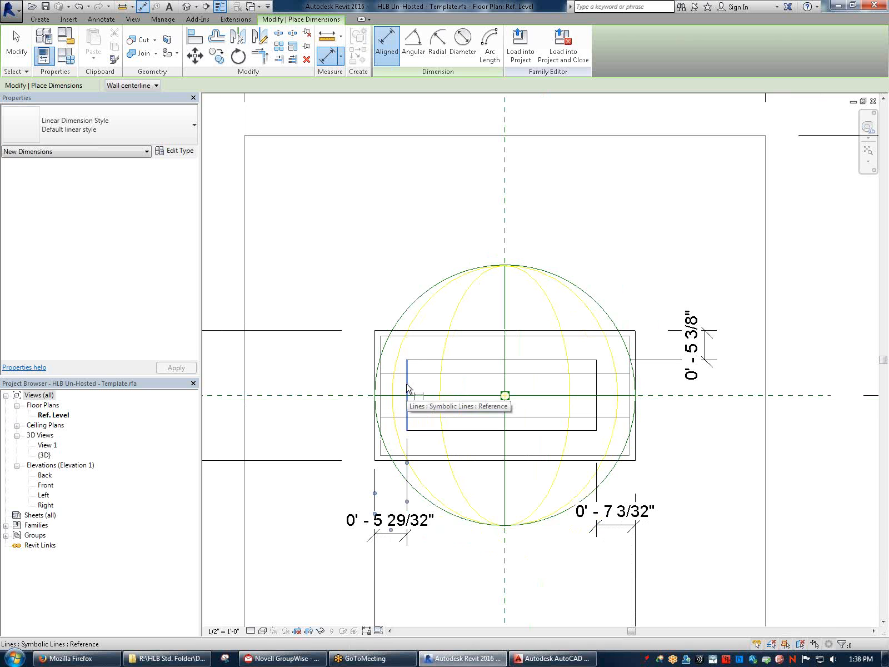
{"action": "middle_click_drag", "start_coordinate": [408, 389], "coordinate": [473, 367]}
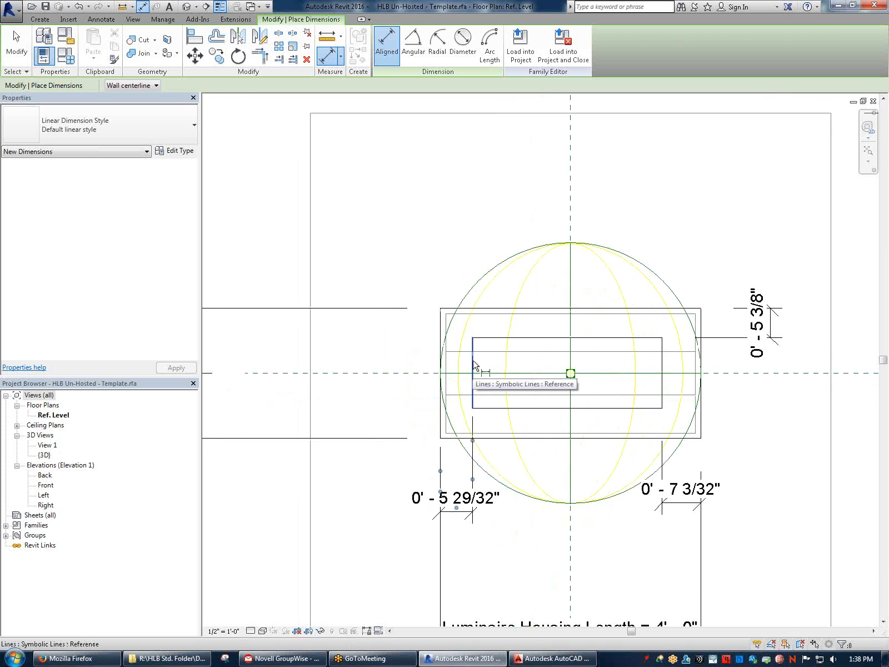
{"action": "left_click", "coordinate": [614, 410]}
{"action": "left_click", "coordinate": [609, 439]}
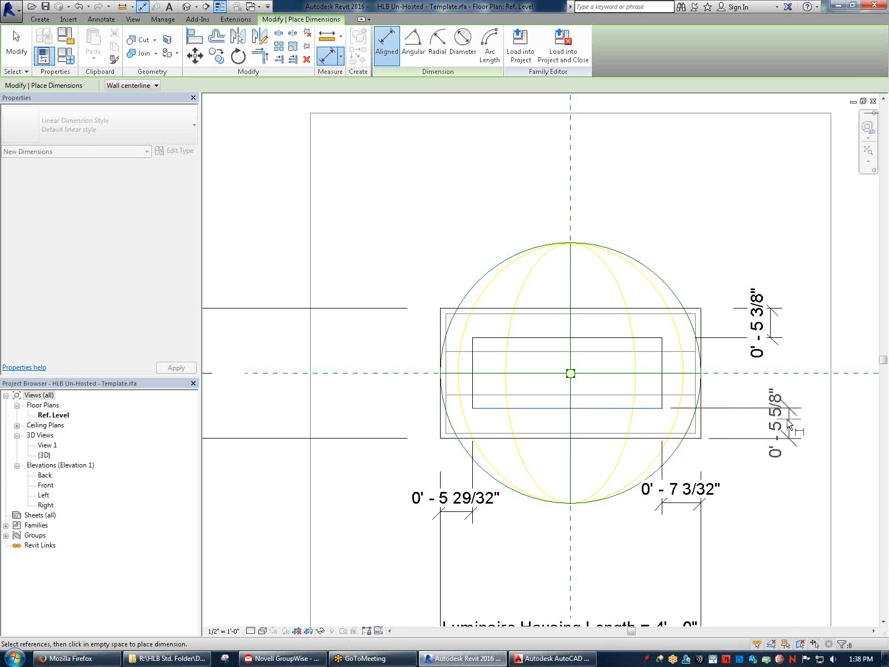
{"action": "left_click", "coordinate": [769, 424]}
{"action": "key", "text": "Escape"}
Label all four gap dimensions between the two rectangles with the Luminaire Tirm Width parameter
{"action": "left_click", "coordinate": [770, 426]}
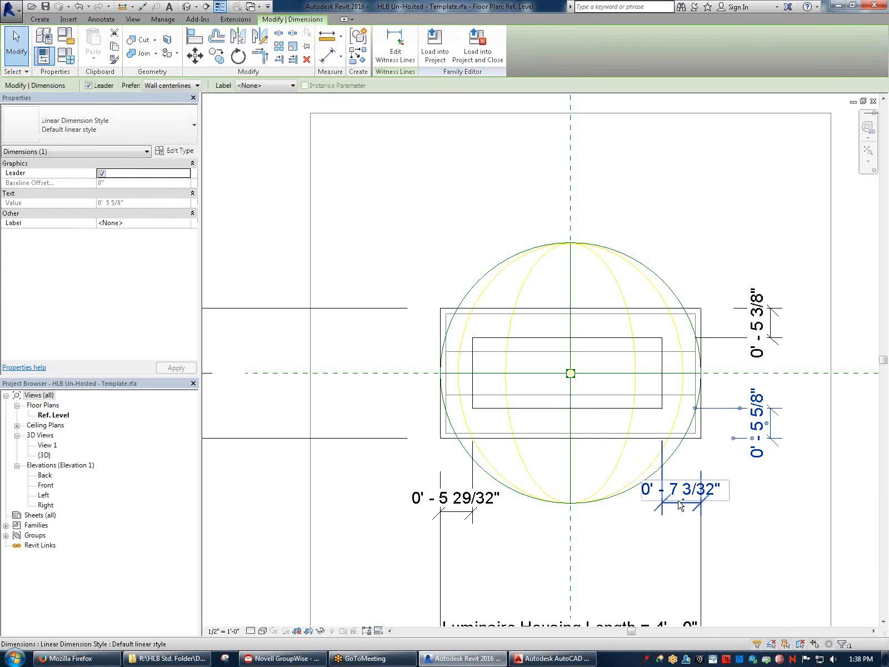
{"action": "left_click", "coordinate": [679, 504], "text": "ctrl"}
{"action": "left_click", "coordinate": [462, 512], "text": "ctrl"}
{"action": "left_click", "coordinate": [767, 341], "text": "ctrl"}
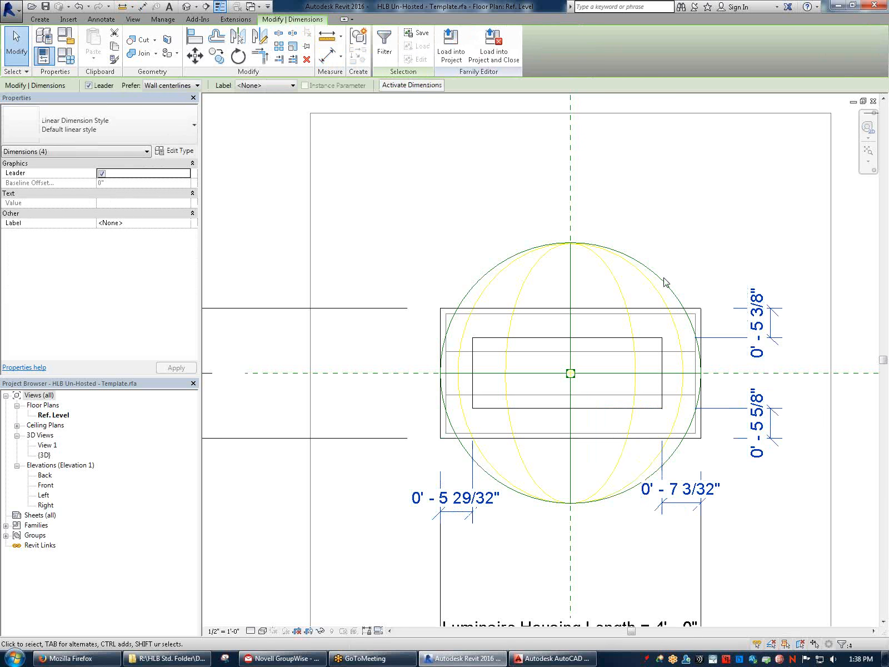
{"action": "left_click", "coordinate": [286, 85]}
{"action": "left_click", "coordinate": [278, 145]}
{"action": "left_click", "coordinate": [699, 173]}
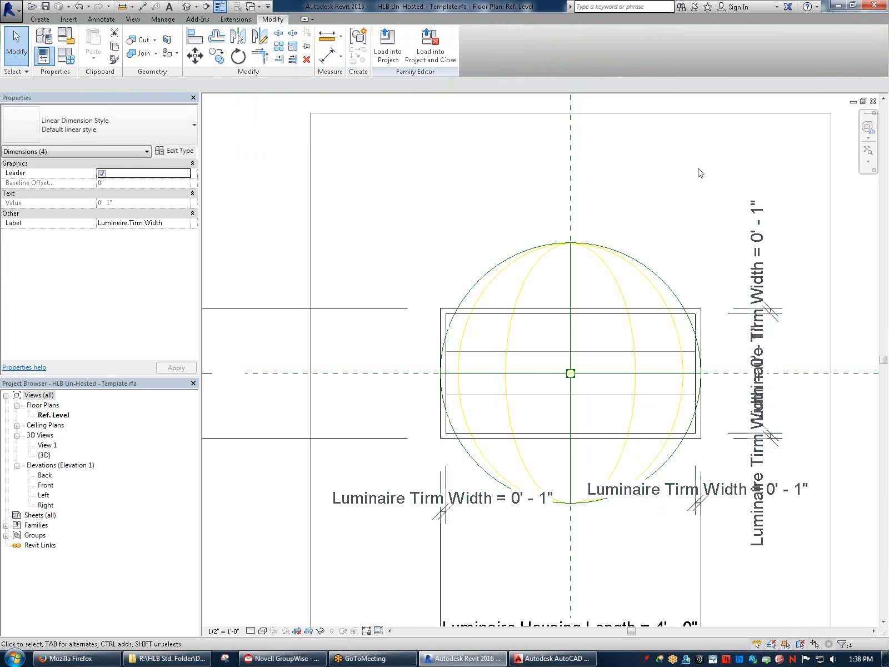
Draw two horizontal symbolic lines across the inner rectangle, one above and one below the Center (Front/Back) plane
{"action": "scroll", "coordinate": [637, 268], "scroll_direction": "down", "scroll_amount": 3}
{"action": "scroll", "coordinate": [578, 338], "scroll_direction": "up", "scroll_amount": 4}
{"action": "left_click", "coordinate": [101, 18]}
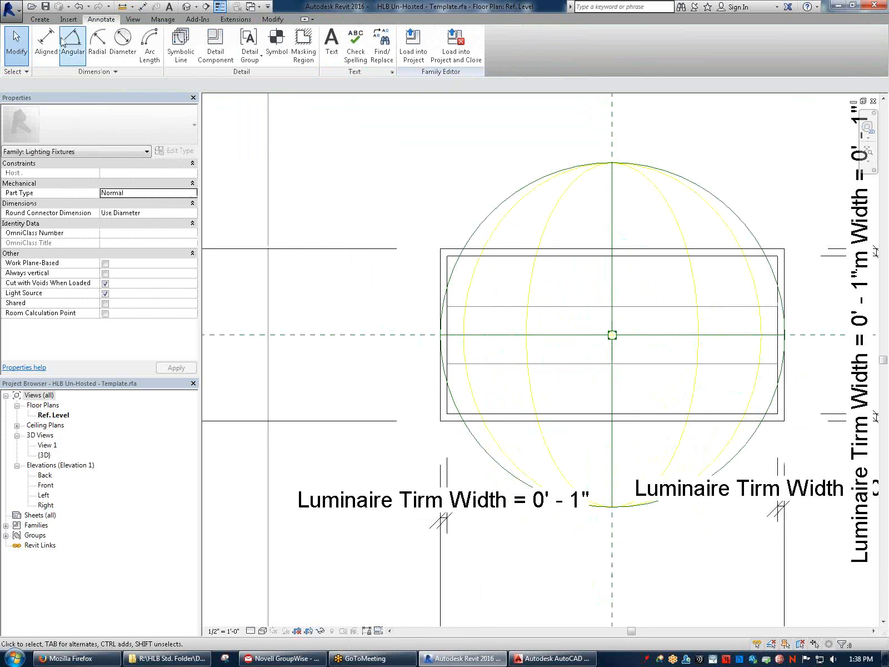
{"action": "left_click", "coordinate": [180, 42]}
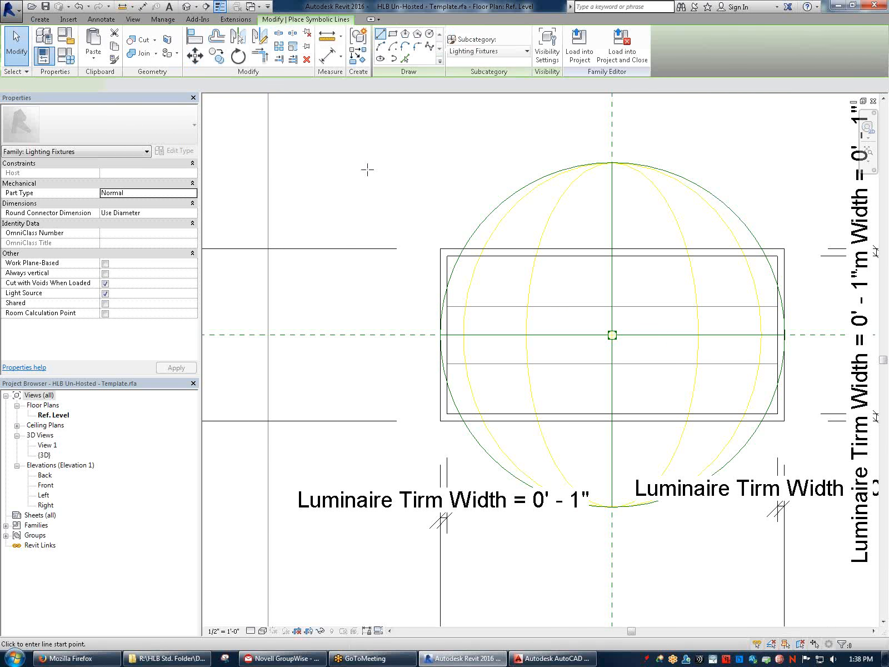
{"action": "left_click", "coordinate": [487, 278]}
{"action": "left_click", "coordinate": [759, 278]}
{"action": "left_click", "coordinate": [448, 389]}
{"action": "left_click", "coordinate": [776, 389]}
{"action": "key", "text": "Escape"}
{"action": "key", "text": "Escape"}
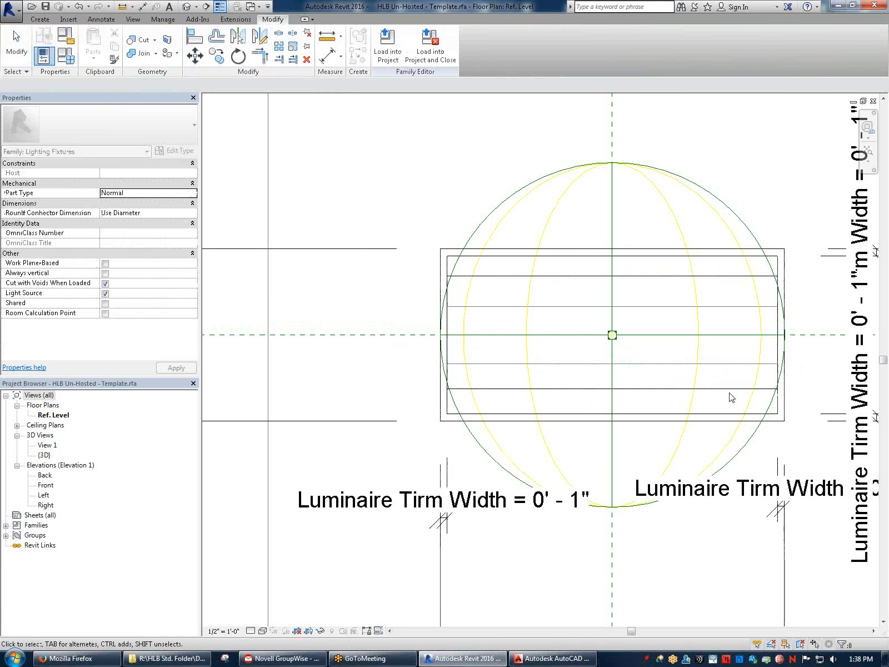
Add a chained dimension through the outer rectangle's top and bottom edges and the two inner horizontal lines, and set it to equality
{"action": "left_click", "coordinate": [102, 19]}
{"action": "left_click", "coordinate": [46, 43]}
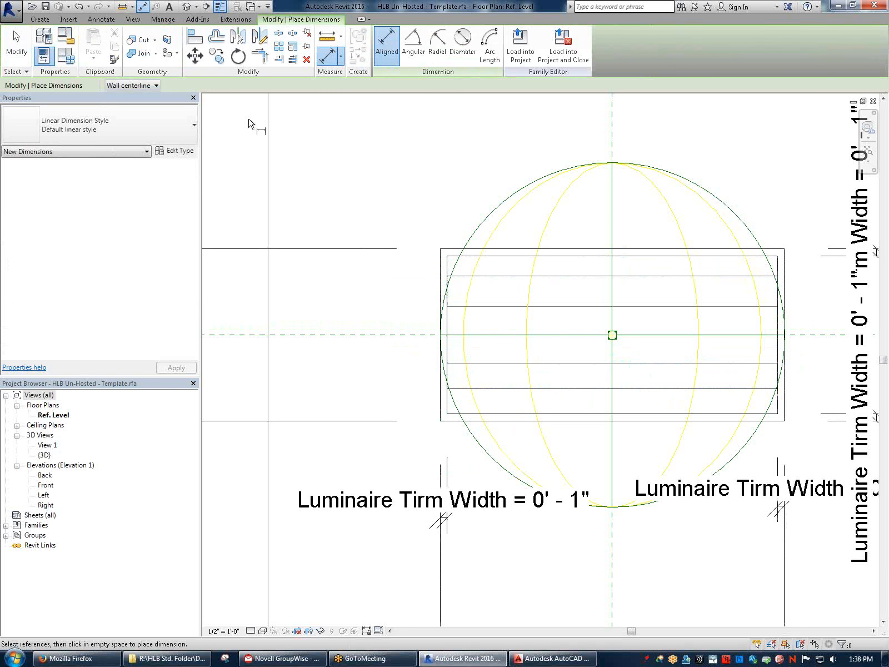
{"action": "left_click", "coordinate": [508, 276]}
{"action": "left_click", "coordinate": [510, 389]}
{"action": "left_click", "coordinate": [510, 421]}
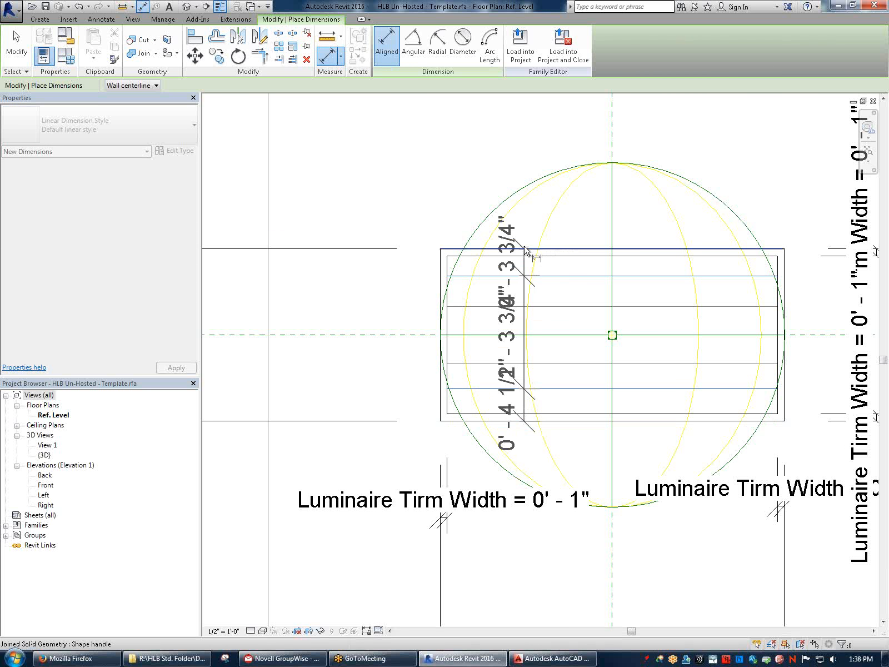
{"action": "left_click", "coordinate": [359, 306]}
{"action": "left_click", "coordinate": [272, 335]}
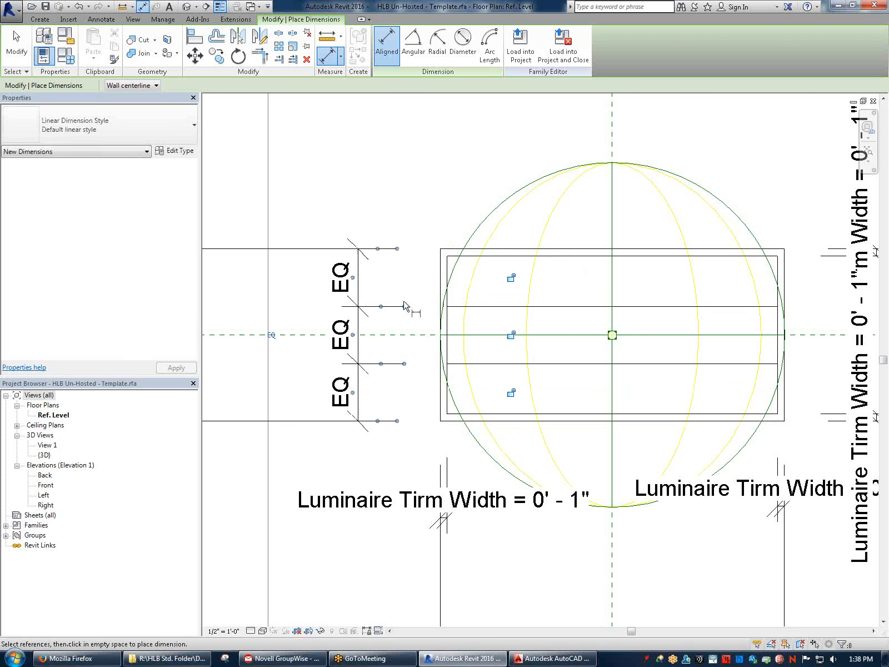
Associate the visibility of the two inner horizontal symbolic lines with the Basket family parameter
{"action": "key", "text": "Escape"}
{"action": "left_click", "coordinate": [578, 306]}
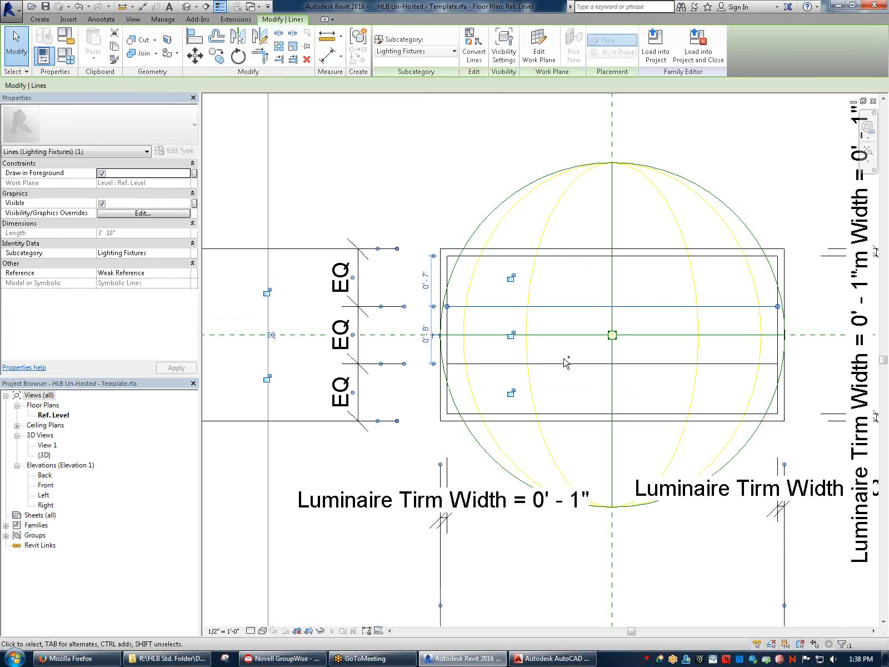
{"action": "left_click", "coordinate": [567, 363], "text": "ctrl"}
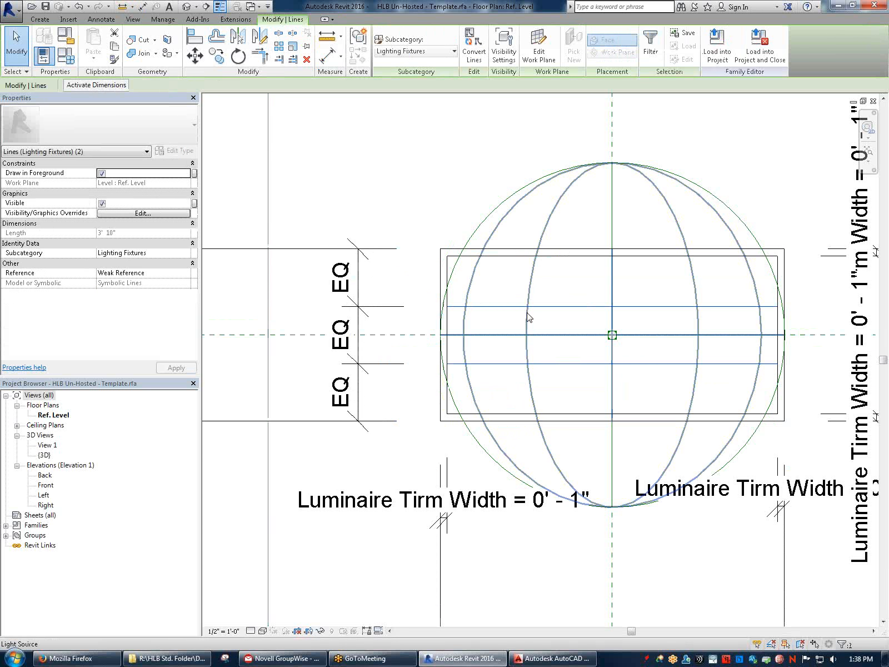
{"action": "left_click", "coordinate": [195, 204]}
{"action": "left_click", "coordinate": [243, 204]}
{"action": "left_click", "coordinate": [244, 197]}
{"action": "left_click", "coordinate": [334, 318]}
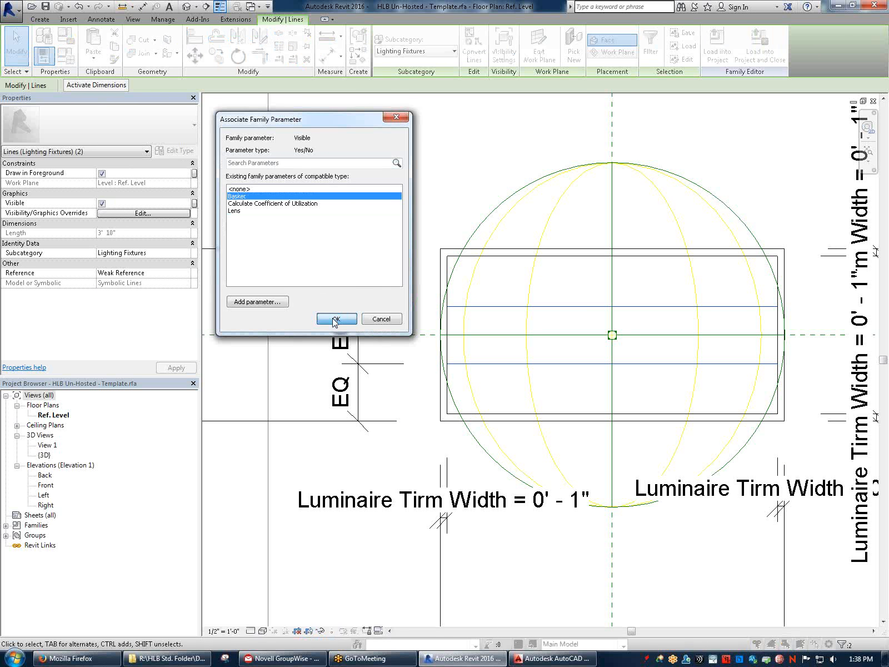
Load the edited HLB Un-Hosted - Template family into the sample project, overwriting the existing version
{"action": "left_click", "coordinate": [461, 155]}
{"action": "left_click", "coordinate": [387, 53]}
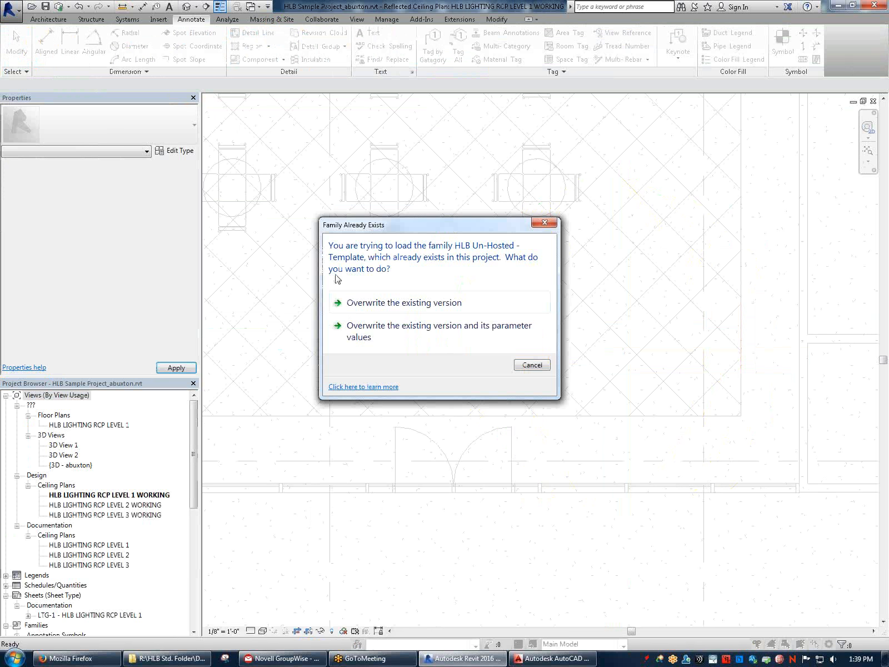
{"action": "left_click", "coordinate": [427, 306]}
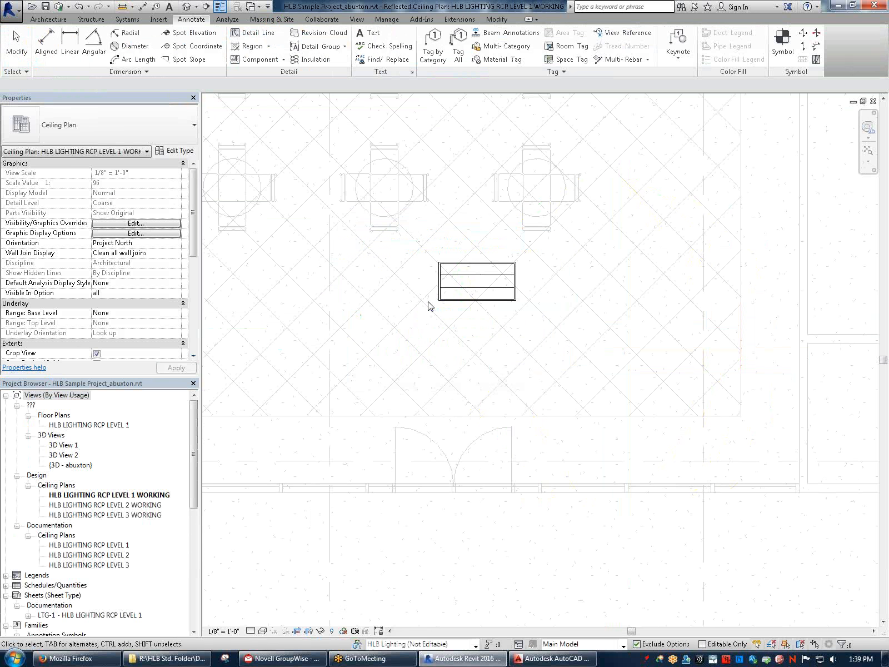
Turn off the Basket visibility parameter in the type properties of the placed HLB Un-Hosted - Template fixture
{"action": "scroll", "coordinate": [479, 324], "scroll_direction": "up", "scroll_amount": 6}
{"action": "middle_click_drag", "start_coordinate": [539, 312], "coordinate": [645, 475]}
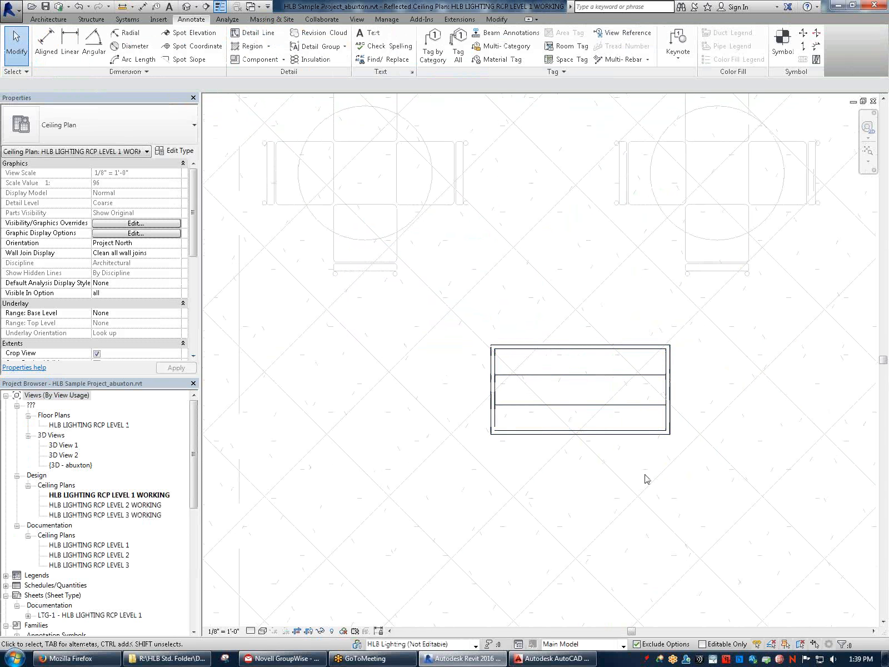
{"action": "left_click", "coordinate": [566, 379]}
{"action": "left_click", "coordinate": [174, 150]}
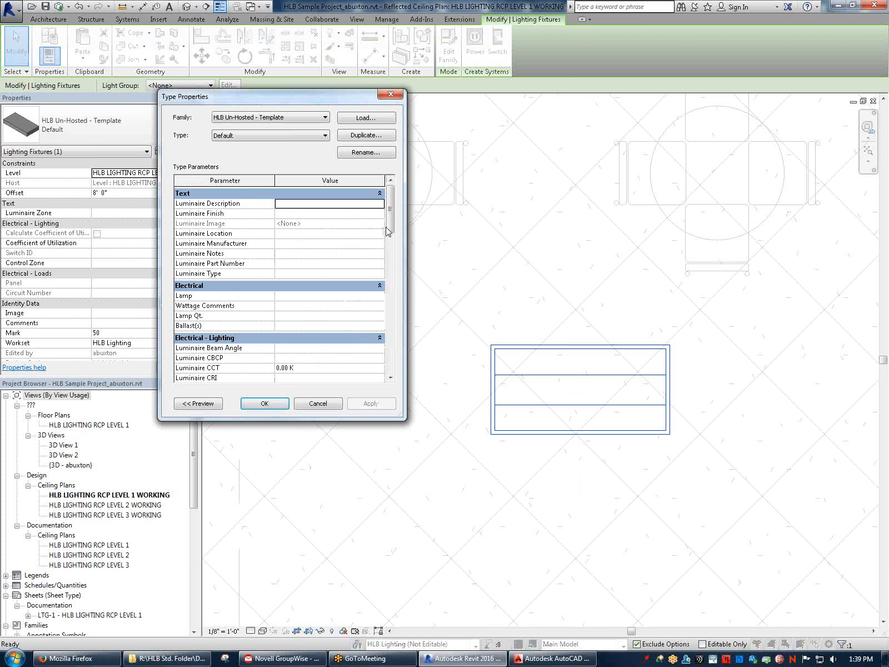
{"action": "left_click_drag", "start_coordinate": [390, 228], "coordinate": [390, 364]}
{"action": "left_click", "coordinate": [279, 306]}
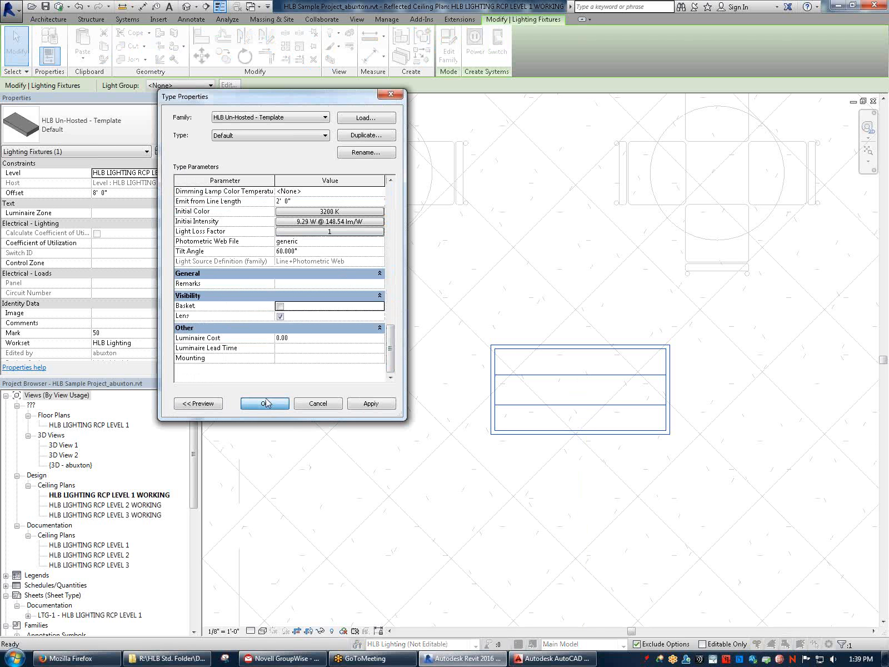
{"action": "left_click", "coordinate": [265, 404]}
{"action": "left_click", "coordinate": [525, 290]}
{"action": "scroll", "coordinate": [565, 315], "scroll_direction": "down", "scroll_amount": 3}
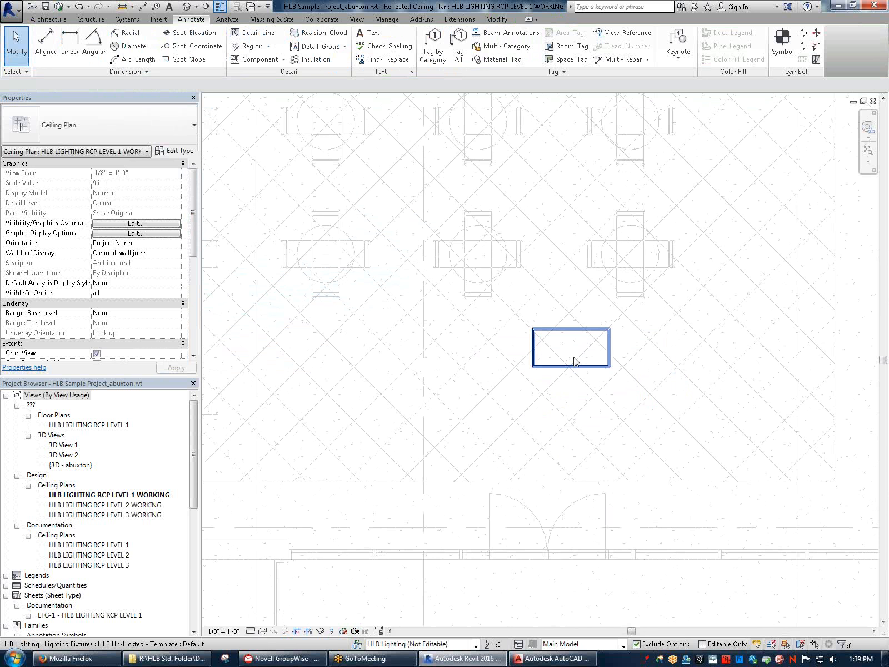
Examine the placed fixture's plan symbol up close and in relation to the surrounding reflected ceiling plan
{"action": "scroll", "coordinate": [736, 371], "scroll_direction": "down", "scroll_amount": 1}
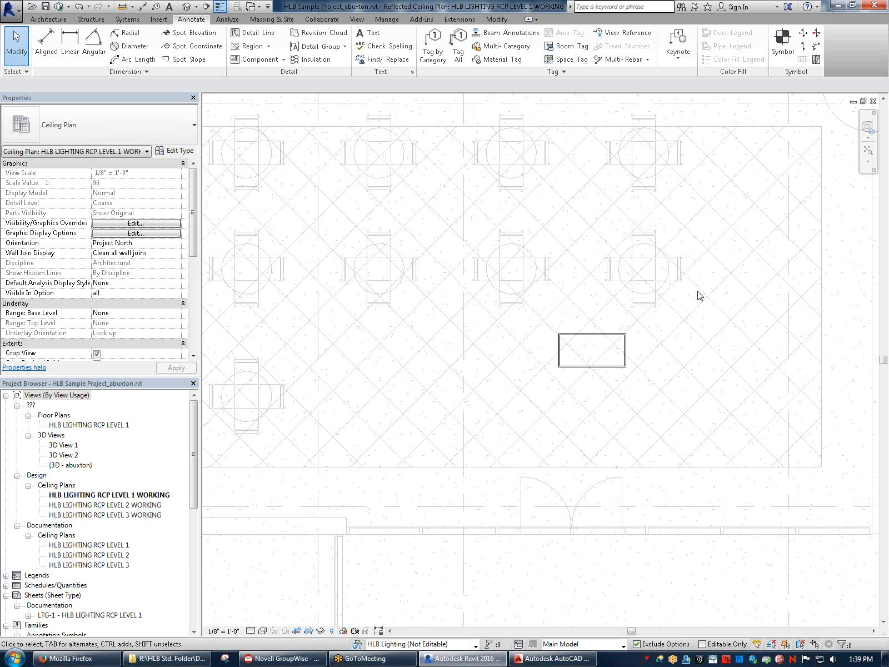
{"action": "scroll", "coordinate": [580, 328], "scroll_direction": "up", "scroll_amount": 5}
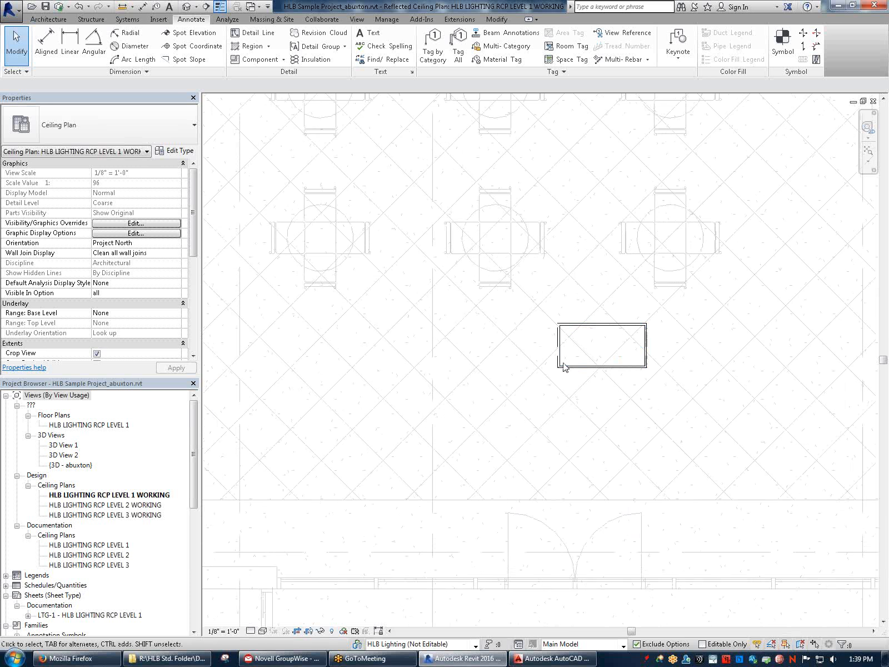
{"action": "scroll", "coordinate": [582, 313], "scroll_direction": "down", "scroll_amount": 2}
{"action": "middle_click_drag", "start_coordinate": [609, 221], "coordinate": [592, 330]}
{"action": "scroll", "coordinate": [564, 434], "scroll_direction": "up", "scroll_amount": 2}
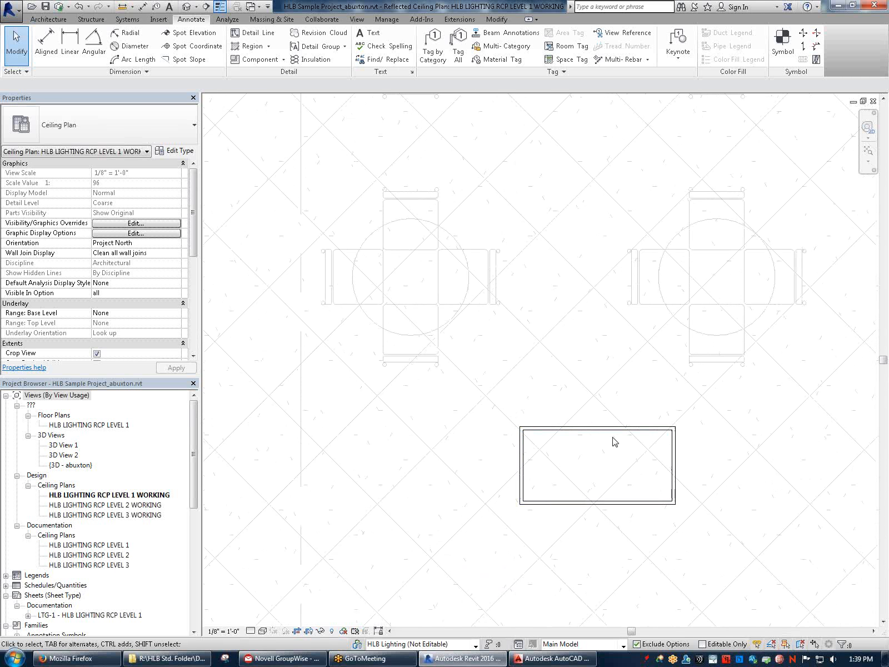
{"action": "scroll", "coordinate": [621, 440], "scroll_direction": "down", "scroll_amount": 1}
{"action": "scroll", "coordinate": [621, 441], "scroll_direction": "down", "scroll_amount": 2}
{"action": "scroll", "coordinate": [627, 452], "scroll_direction": "up", "scroll_amount": 5}
{"action": "middle_click_drag", "start_coordinate": [665, 444], "coordinate": [456, 383]}
{"action": "scroll", "coordinate": [449, 367], "scroll_direction": "down", "scroll_amount": 3}
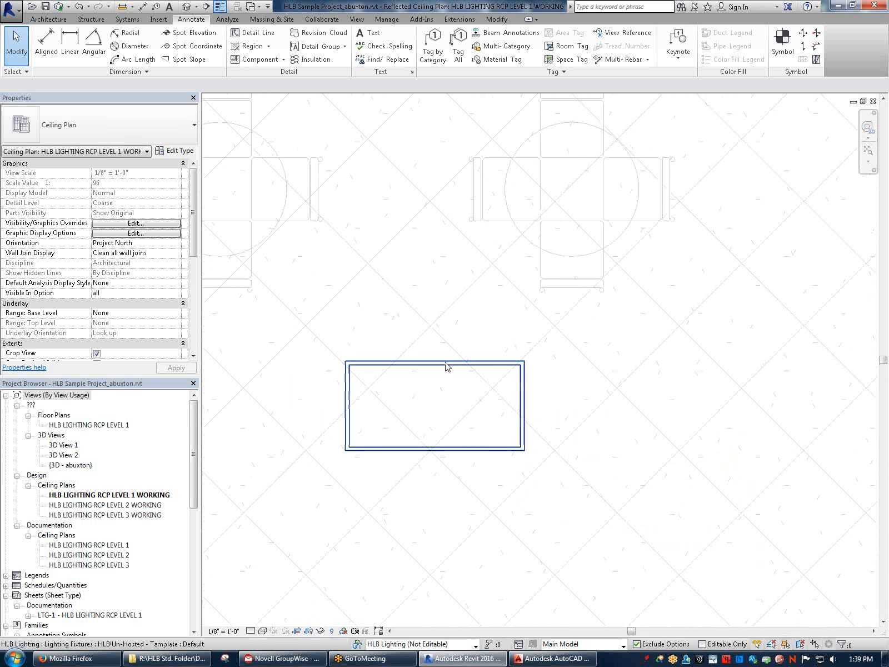
{"action": "scroll", "coordinate": [446, 366], "scroll_direction": "up", "scroll_amount": 2}
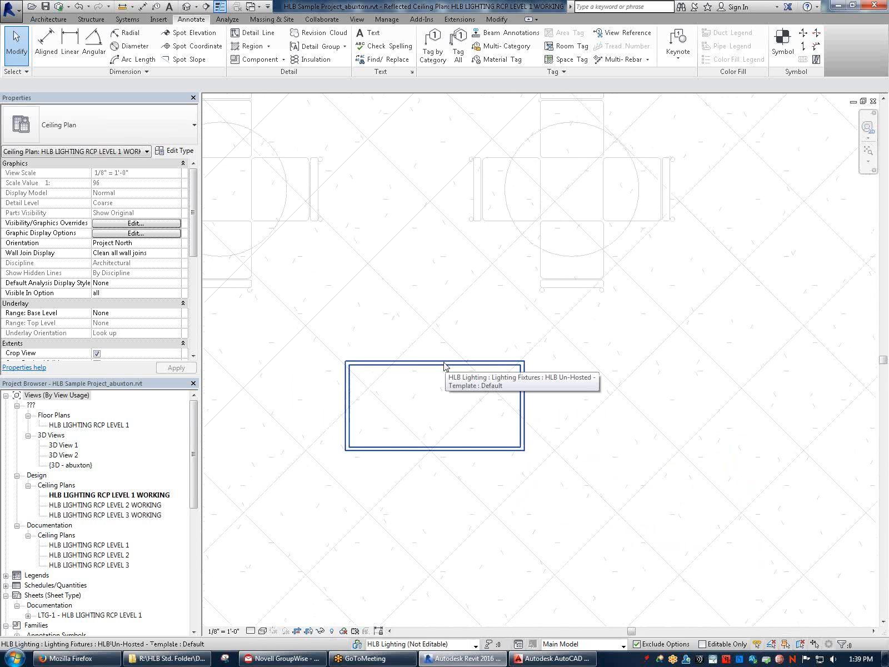
{"action": "left_click_drag", "start_coordinate": [332, 340], "coordinate": [373, 307]}
{"action": "scroll", "coordinate": [386, 300], "scroll_direction": "down", "scroll_amount": 1}
{"action": "middle_click_drag", "start_coordinate": [387, 300], "coordinate": [451, 466]}
{"action": "scroll", "coordinate": [423, 368], "scroll_direction": "down", "scroll_amount": 1}
{"action": "middle_click_drag", "start_coordinate": [430, 373], "coordinate": [609, 348]}
{"action": "scroll", "coordinate": [466, 423], "scroll_direction": "down", "scroll_amount": 1}
{"action": "scroll", "coordinate": [515, 489], "scroll_direction": "down", "scroll_amount": 1}
{"action": "scroll", "coordinate": [609, 373], "scroll_direction": "up", "scroll_amount": 2}
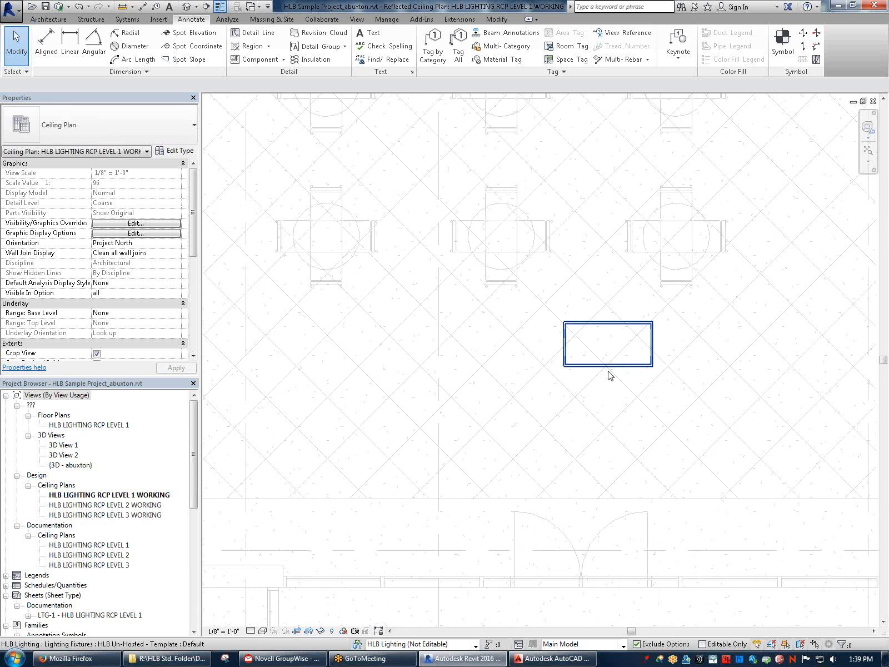
{"action": "scroll", "coordinate": [606, 374], "scroll_direction": "up", "scroll_amount": 2}
{"action": "scroll", "coordinate": [544, 367], "scroll_direction": "down", "scroll_amount": 2}
{"action": "middle_click_drag", "start_coordinate": [571, 314], "coordinate": [579, 412]}
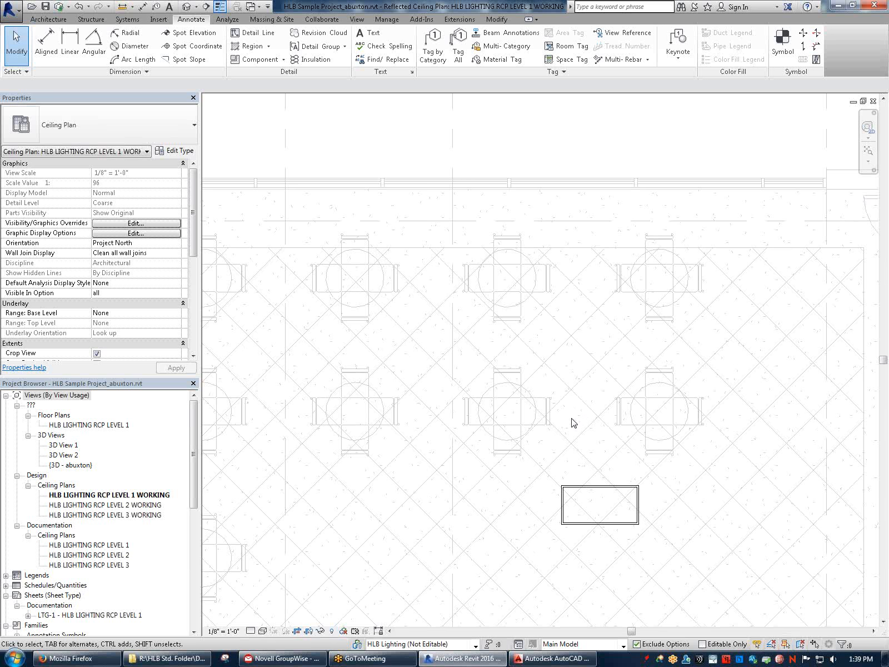
{"action": "scroll", "coordinate": [571, 506], "scroll_direction": "up", "scroll_amount": 2}
{"action": "scroll", "coordinate": [567, 500], "scroll_direction": "up", "scroll_amount": 2}
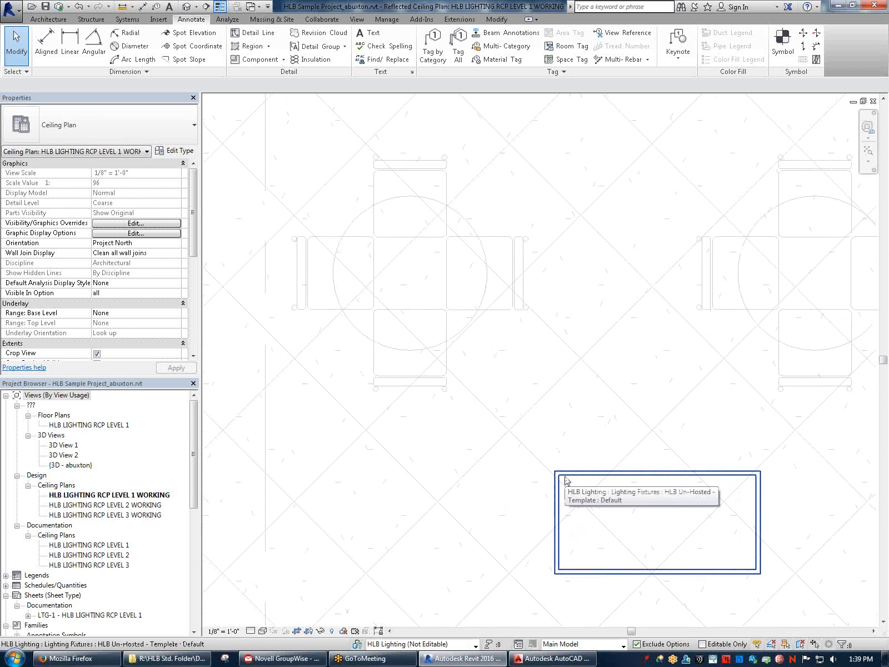
{"action": "scroll", "coordinate": [625, 459], "scroll_direction": "down", "scroll_amount": 2}
{"action": "middle_click_drag", "start_coordinate": [677, 532], "coordinate": [578, 402]}
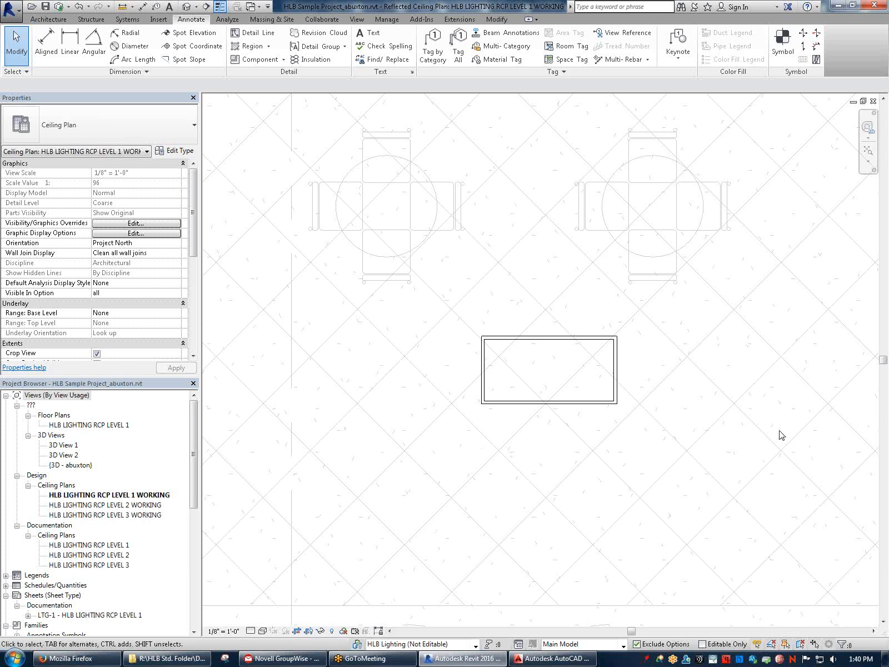
{"action": "left_click", "coordinate": [534, 336]}
{"action": "left_click", "coordinate": [728, 161]}
{"action": "middle_click_drag", "start_coordinate": [729, 160], "coordinate": [688, 494]}
{"action": "scroll", "coordinate": [688, 494], "scroll_direction": "down", "scroll_amount": 2}
{"action": "middle_click_drag", "start_coordinate": [740, 474], "coordinate": [644, 397]}
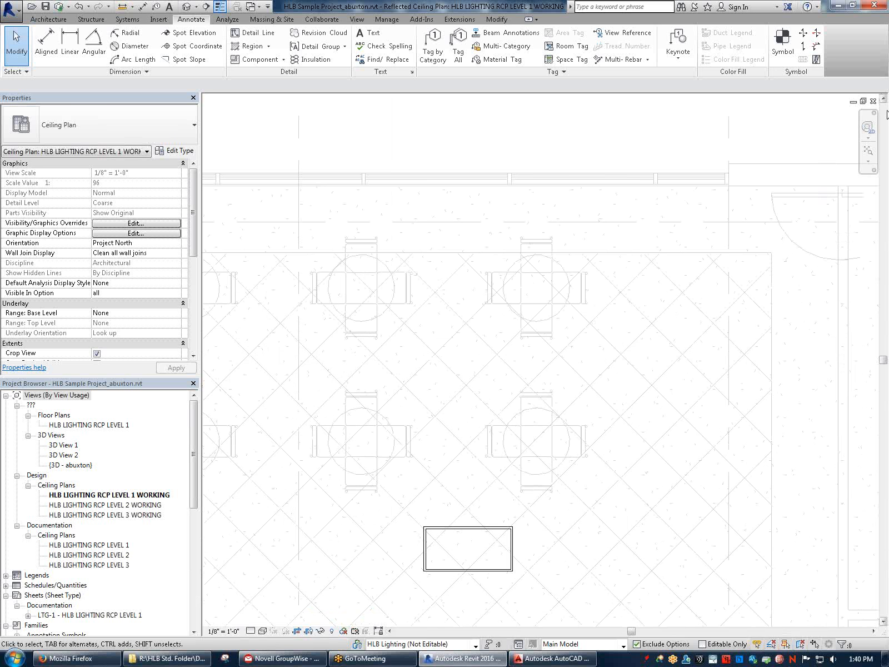
{"action": "scroll", "coordinate": [708, 258], "scroll_direction": "down", "scroll_amount": 2}
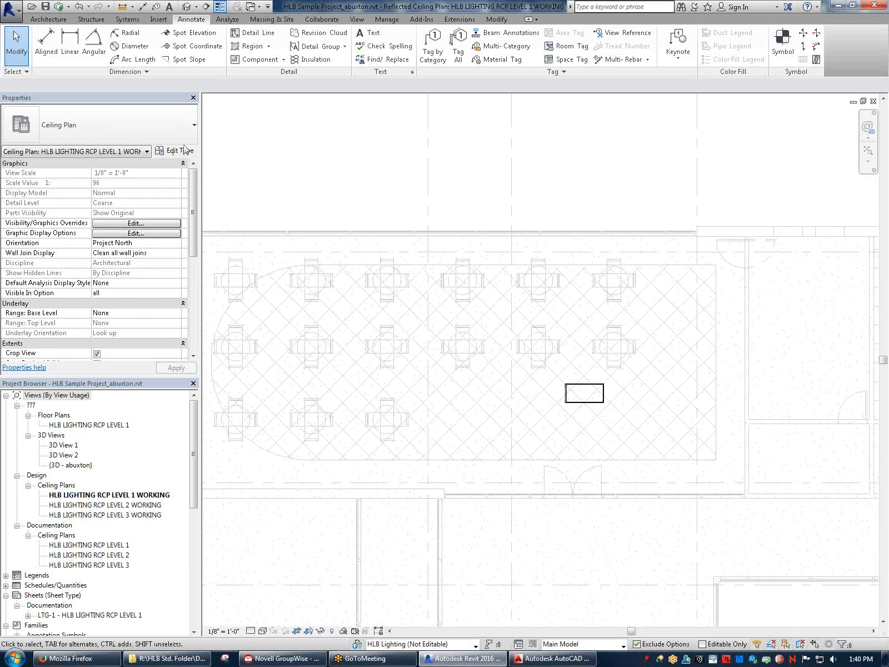
Open the family file HLB Un-Hosted - Linear - Recessed.rfa
{"action": "left_click", "coordinate": [31, 8]}
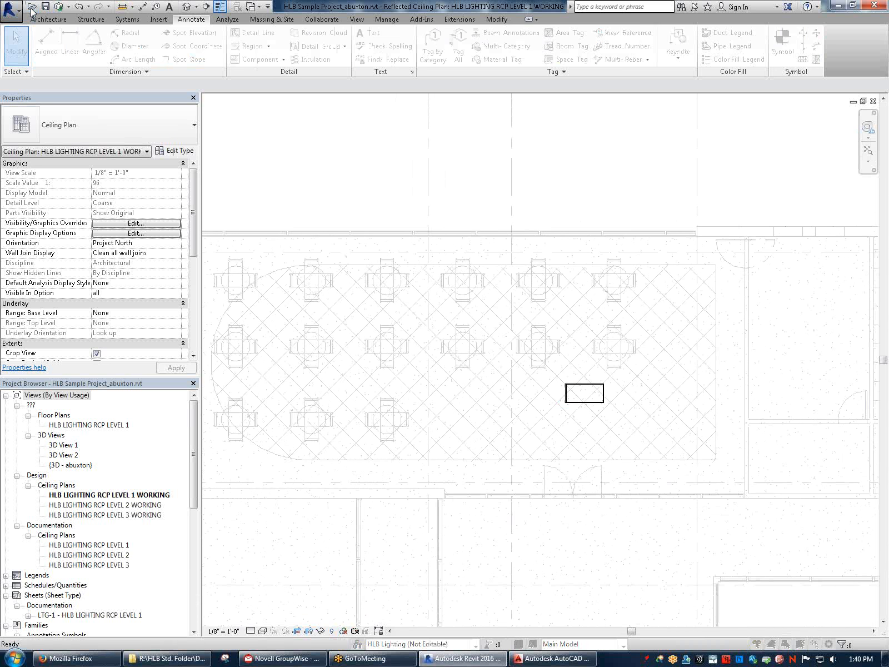
{"action": "left_click", "coordinate": [378, 300]}
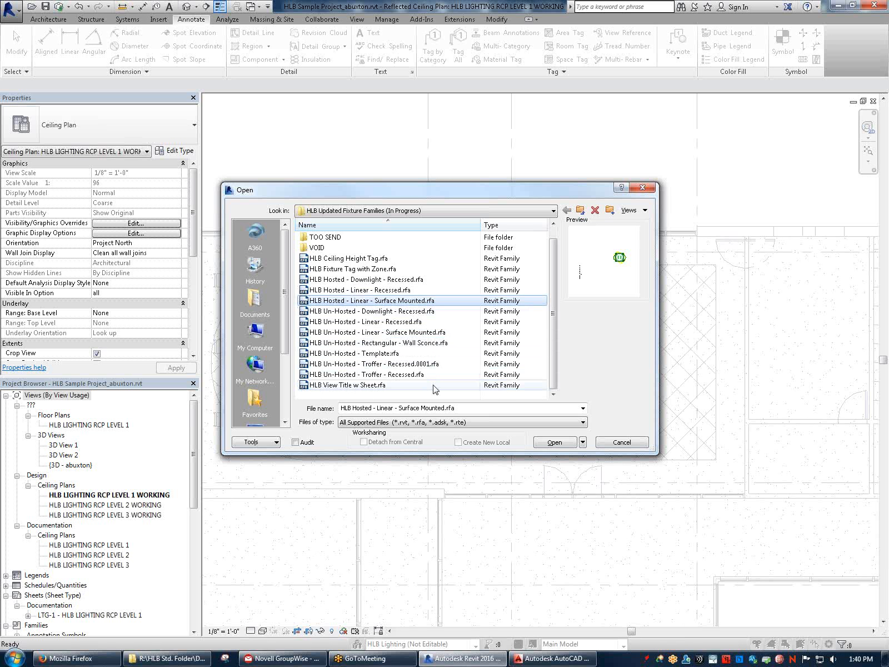
{"action": "left_click", "coordinate": [393, 322]}
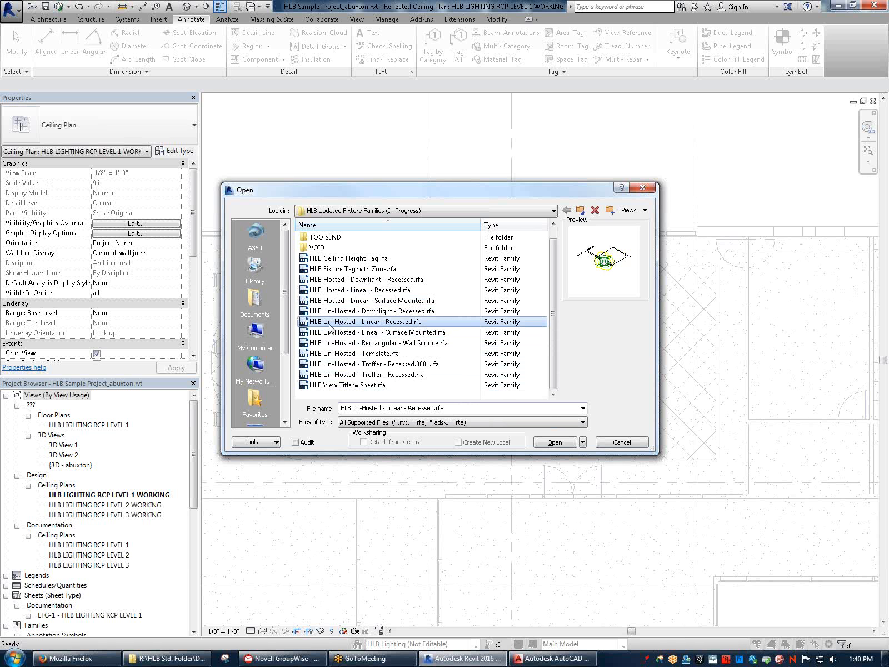
{"action": "left_click", "coordinate": [555, 442]}
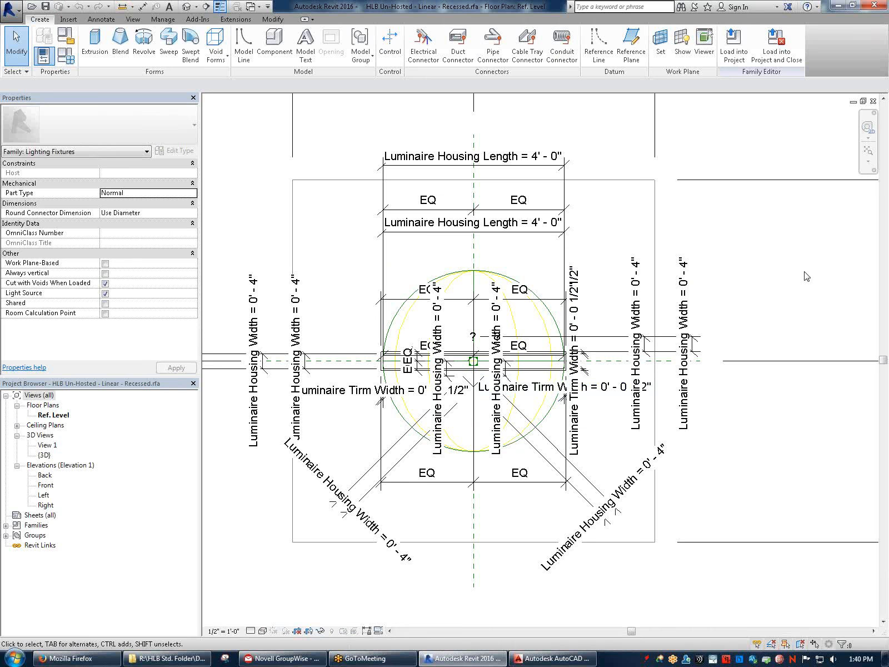
Open the linear recessed family's types in a widened dialog and read the full Luminaire Input Watts formula
{"action": "scroll", "coordinate": [795, 278], "scroll_direction": "up", "scroll_amount": 2}
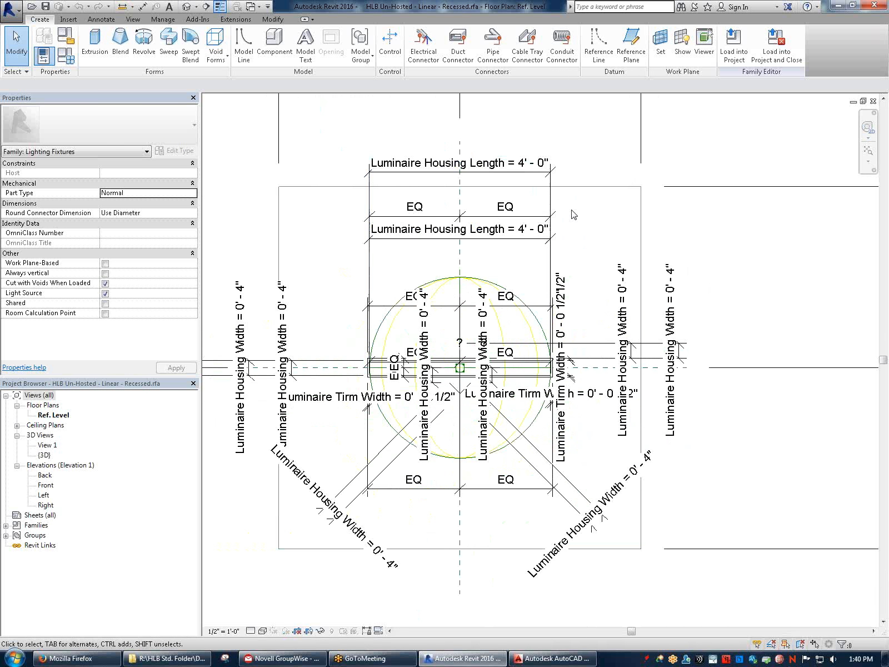
{"action": "middle_click_drag", "start_coordinate": [409, 283], "coordinate": [517, 259]}
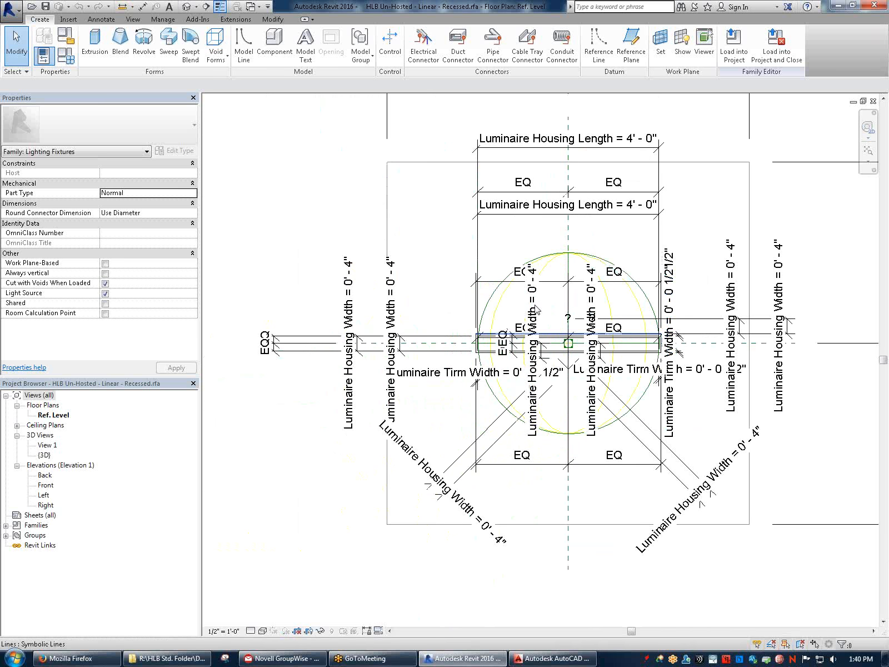
{"action": "left_click", "coordinate": [67, 56]}
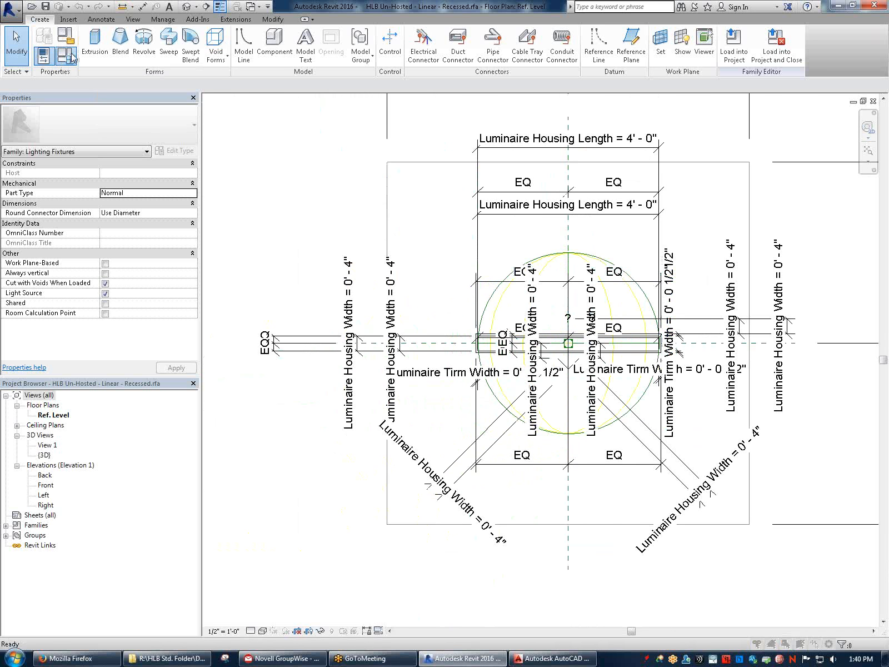
{"action": "left_click_drag", "start_coordinate": [228, 26], "coordinate": [304, 58]}
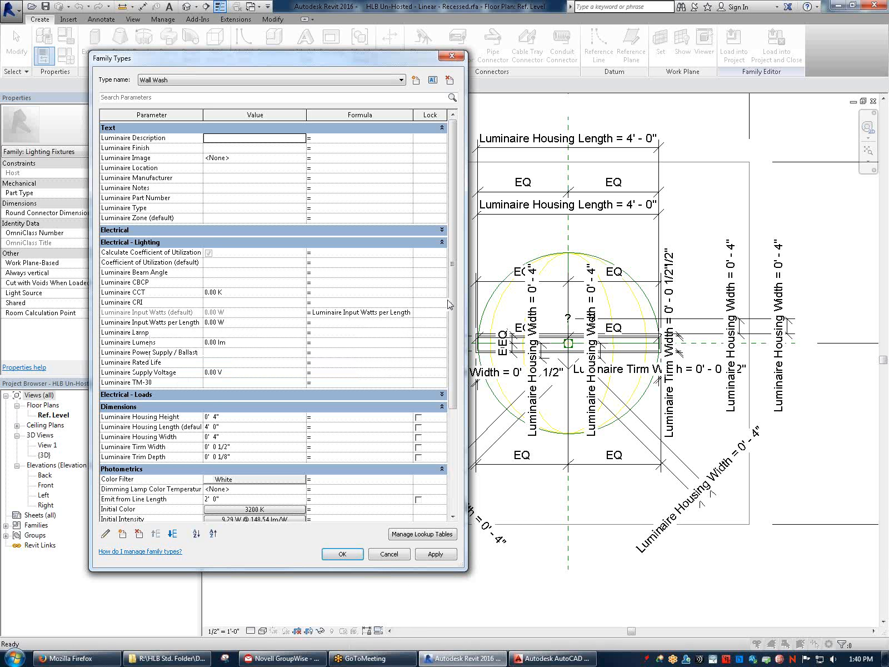
{"action": "left_click_drag", "start_coordinate": [471, 302], "coordinate": [684, 302]}
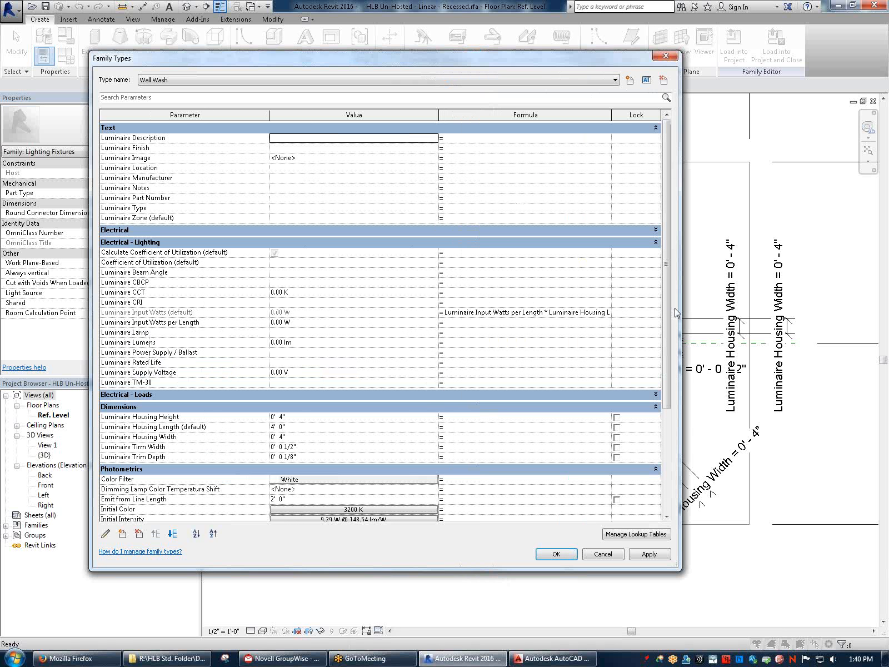
{"action": "left_click", "coordinate": [175, 312]}
{"action": "left_click", "coordinate": [549, 312]}
{"action": "left_click_drag", "start_coordinate": [447, 314], "coordinate": [630, 311]}
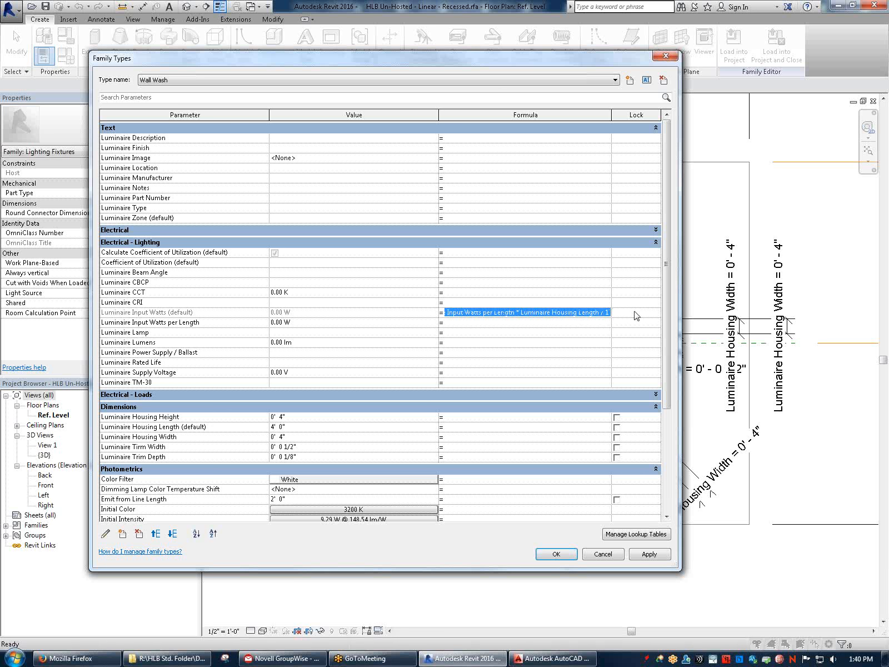
{"action": "left_click", "coordinate": [547, 335]}
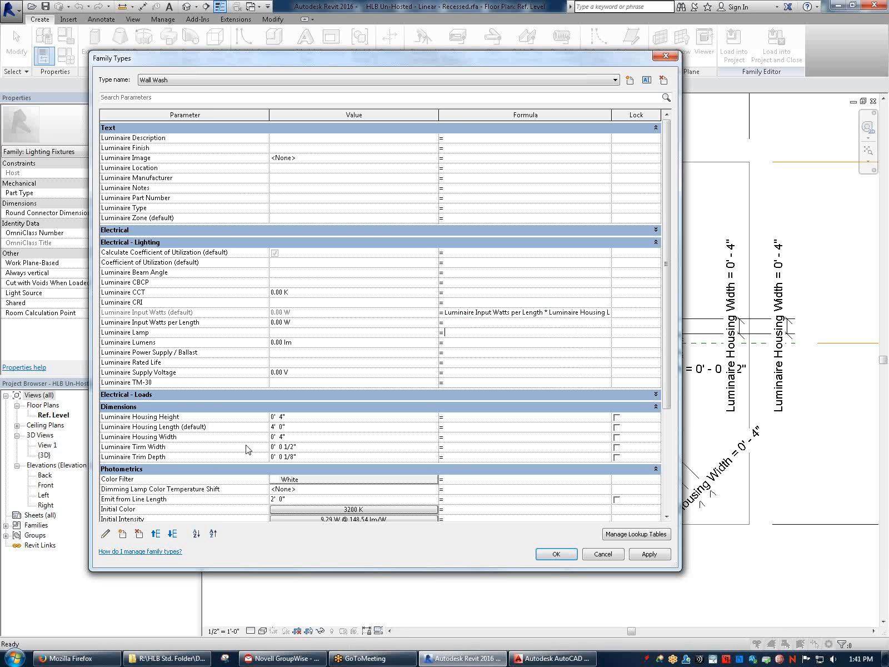
Compare the Luminaire Housing Length and Luminaire Input Watts parameters, and inspect the settings for a new parameter without creating one
{"action": "left_click", "coordinate": [149, 427]}
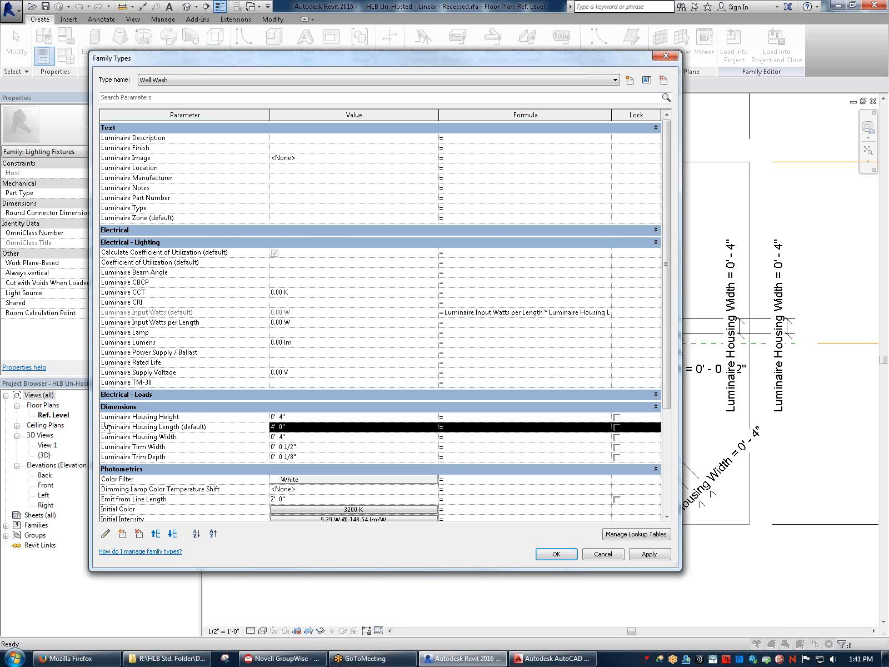
{"action": "left_click", "coordinate": [201, 311]}
{"action": "left_click", "coordinate": [234, 428]}
{"action": "left_click", "coordinate": [218, 315]}
{"action": "left_click", "coordinate": [205, 427]}
{"action": "left_click", "coordinate": [122, 534]}
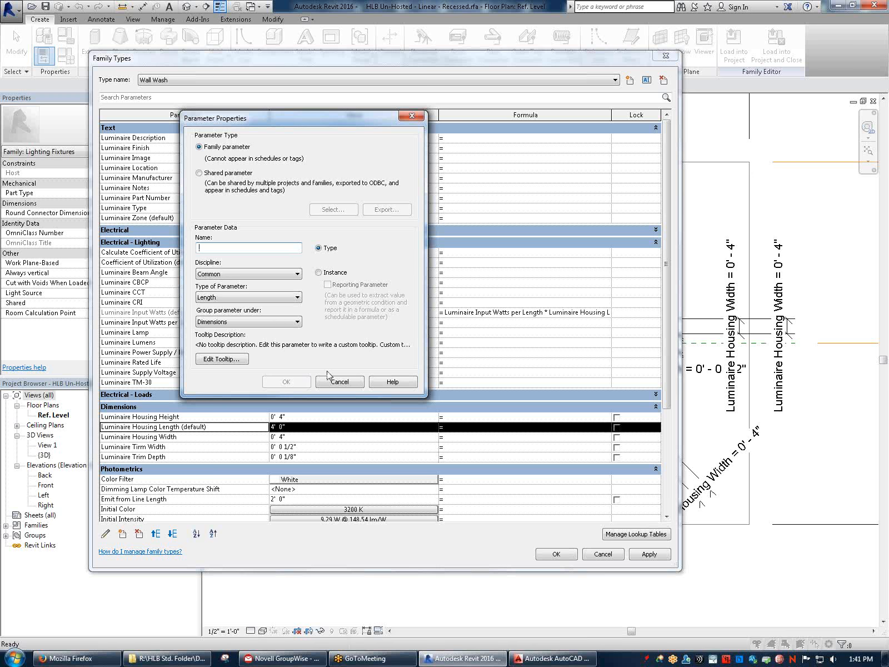
{"action": "left_click", "coordinate": [346, 383]}
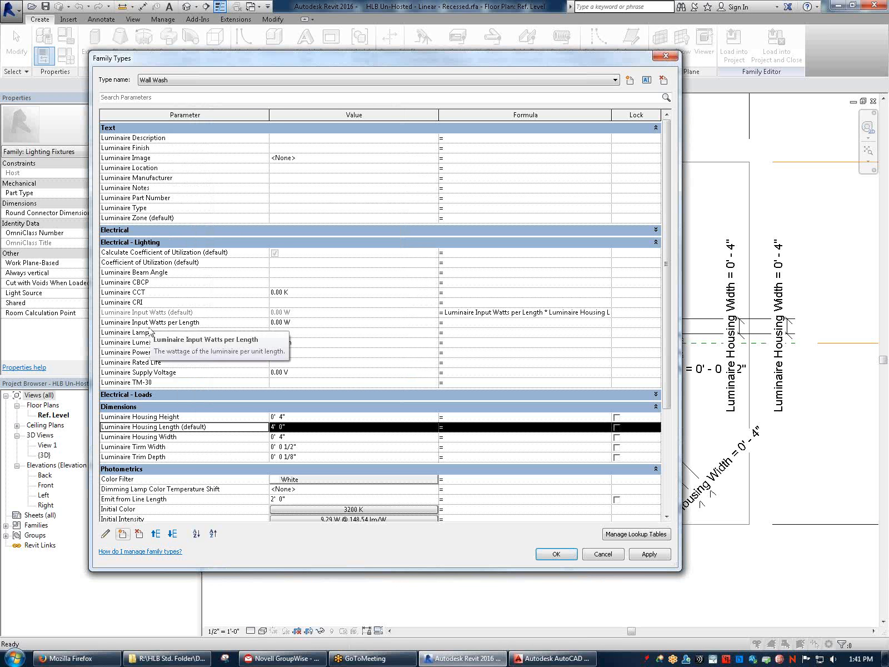
{"action": "left_click", "coordinate": [293, 429]}
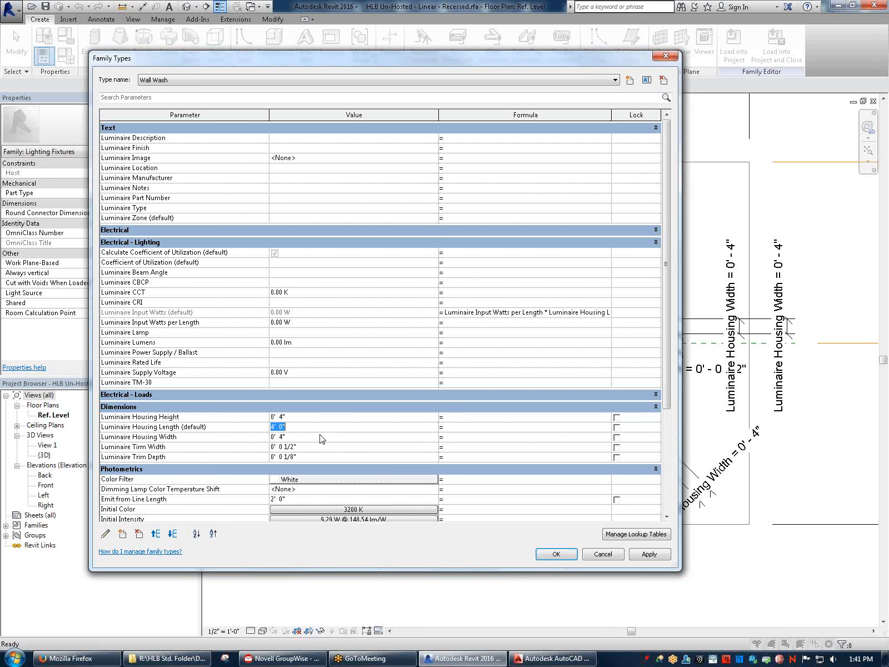
Inspect the Luminaire Housing Length parameter's properties and compare its default marker with that of Luminaire Input Watts
{"action": "left_click", "coordinate": [105, 534]}
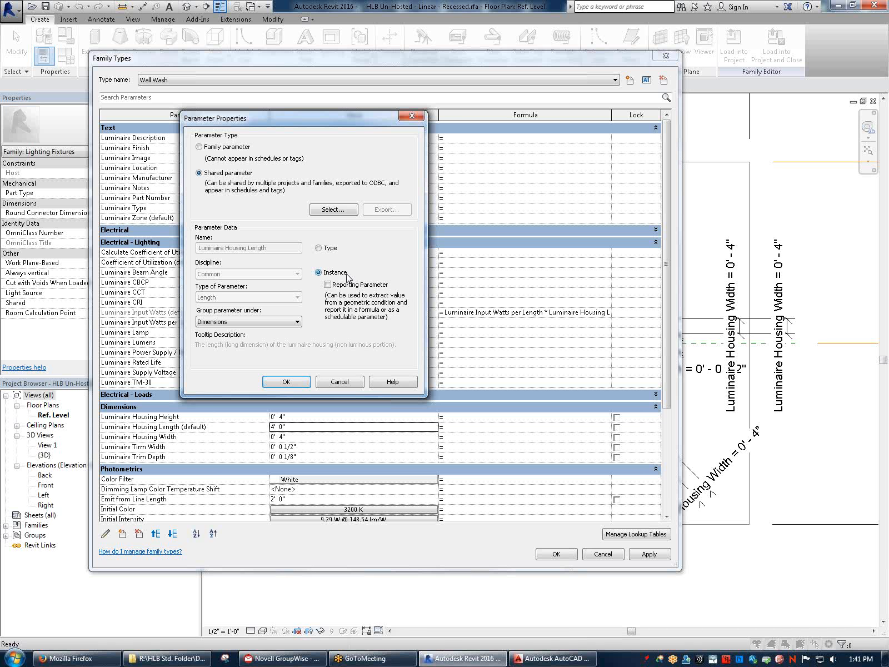
{"action": "left_click", "coordinate": [305, 383]}
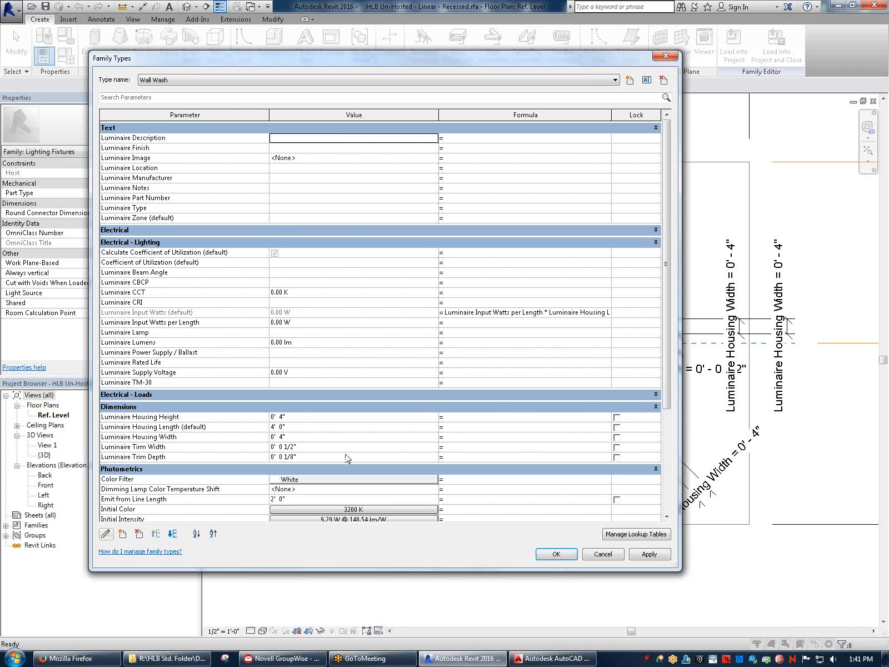
{"action": "left_click", "coordinate": [178, 428]}
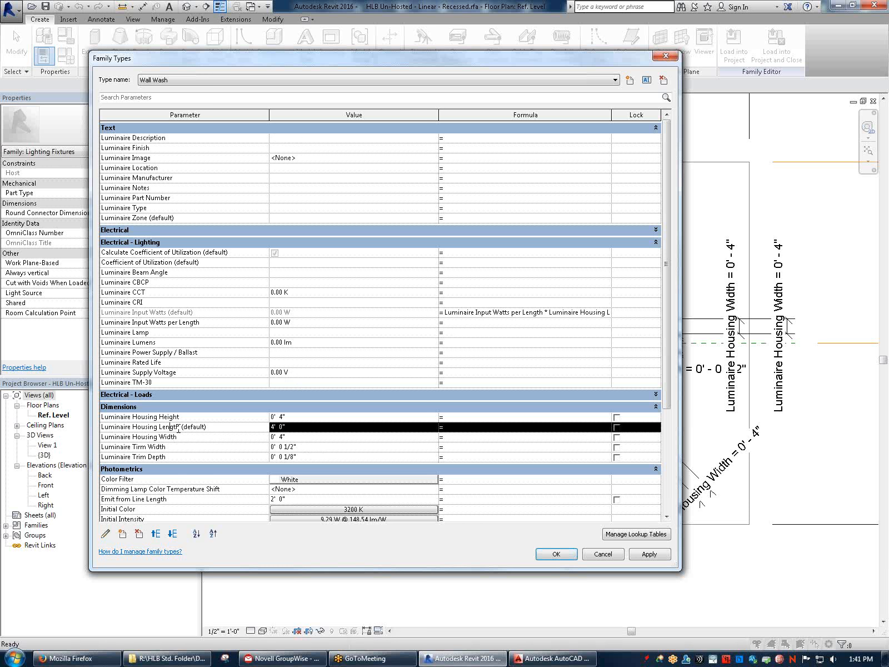
{"action": "left_click_drag", "start_coordinate": [208, 426], "coordinate": [181, 426]}
{"action": "left_click", "coordinate": [224, 427]}
{"action": "left_click", "coordinate": [177, 333]}
{"action": "left_click", "coordinate": [179, 323]}
{"action": "left_click", "coordinate": [180, 313]}
{"action": "left_click", "coordinate": [180, 313]}
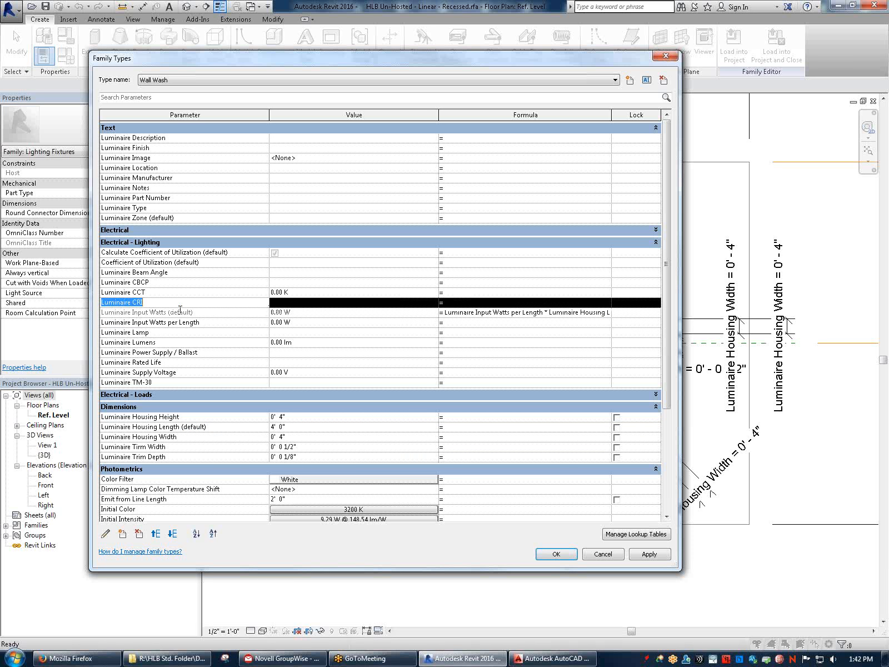
Set Luminaire Input Watts per Length to 5 W and check the calculated Luminaire Input Watts
{"action": "left_click", "coordinate": [205, 322]}
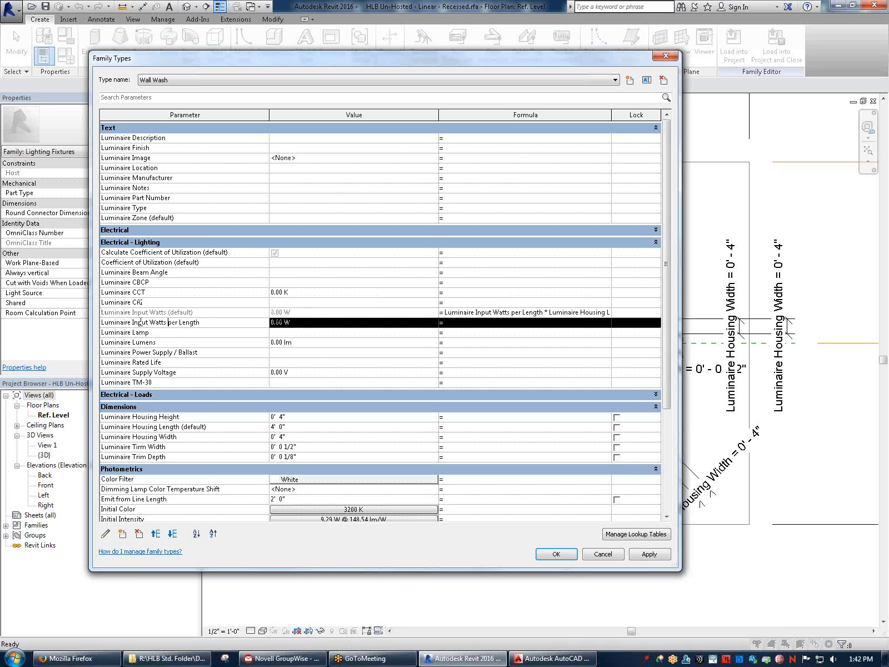
{"action": "left_click", "coordinate": [312, 322]}
{"action": "type", "text": "5"}
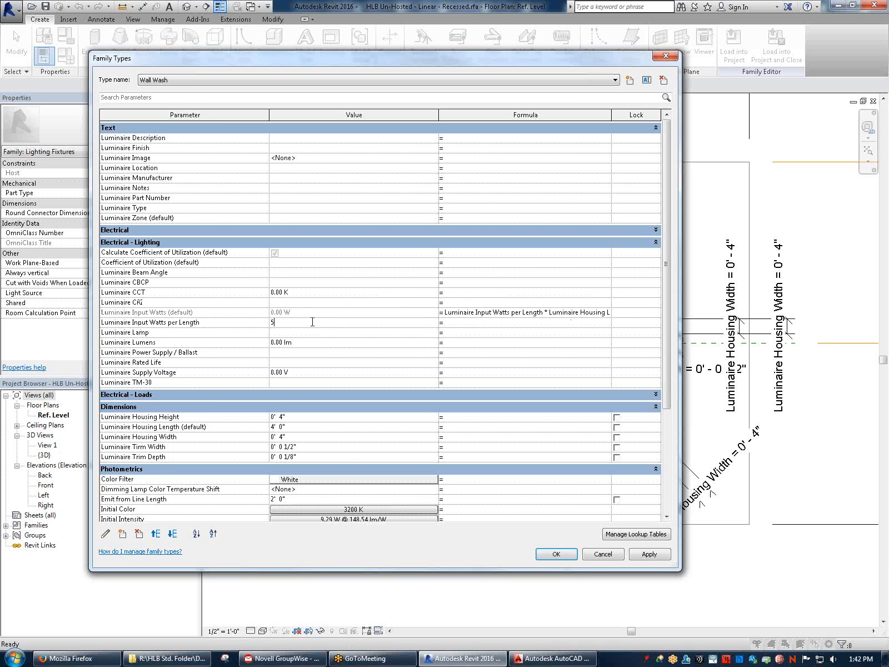
{"action": "key", "text": "Return"}
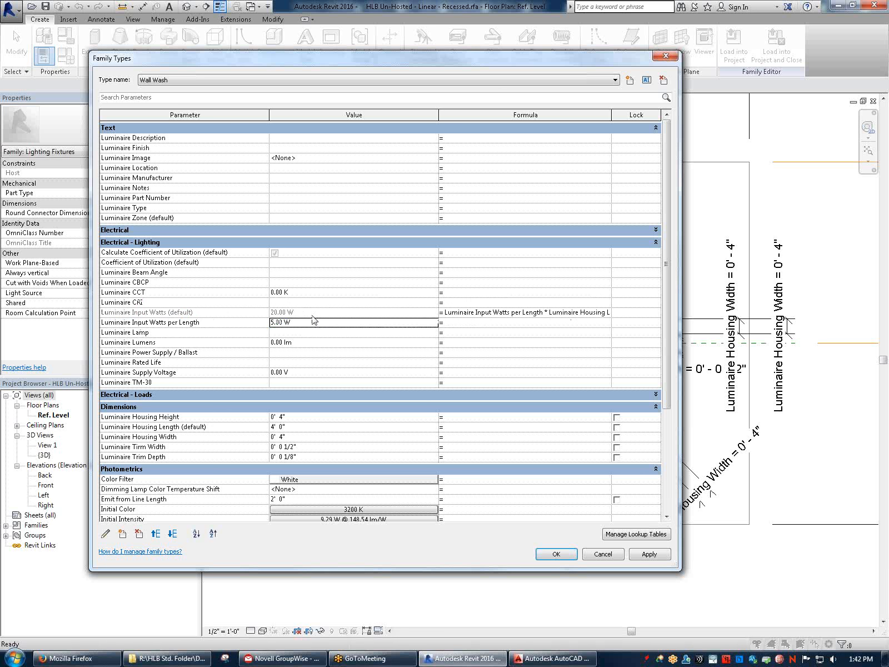
{"action": "left_click", "coordinate": [293, 313]}
{"action": "left_click", "coordinate": [279, 314]}
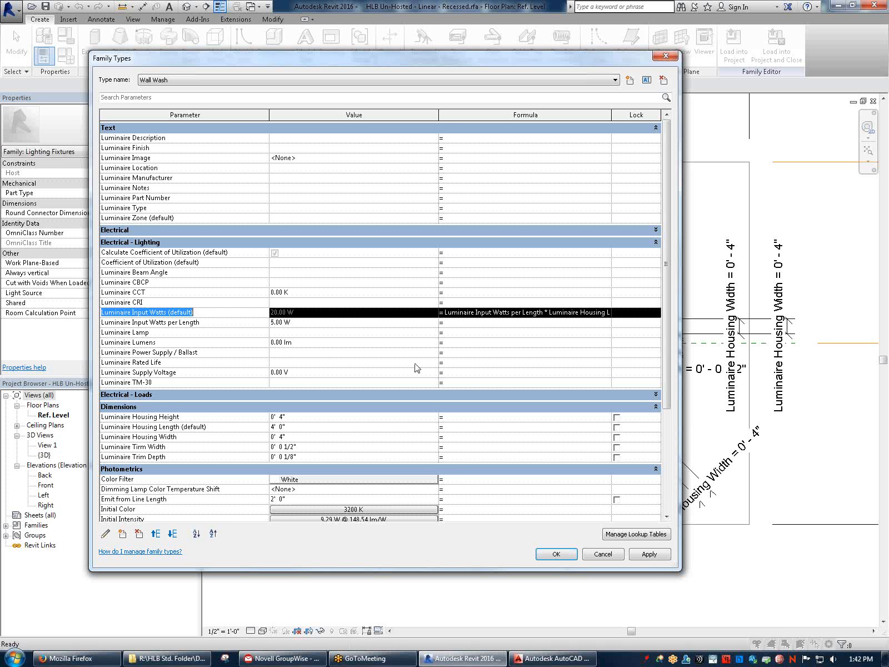
Examine the default markers on Luminaire Input Watts and Luminaire Housing Length to see how the formula's parameters relate
{"action": "left_click", "coordinate": [314, 326]}
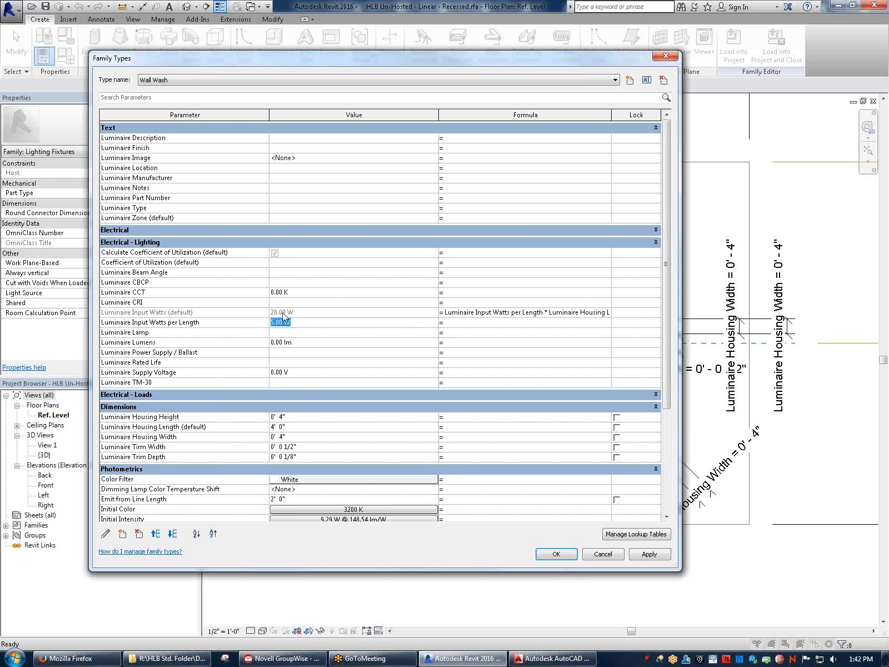
{"action": "left_click", "coordinate": [248, 314]}
{"action": "left_click_drag", "start_coordinate": [210, 312], "coordinate": [167, 308]}
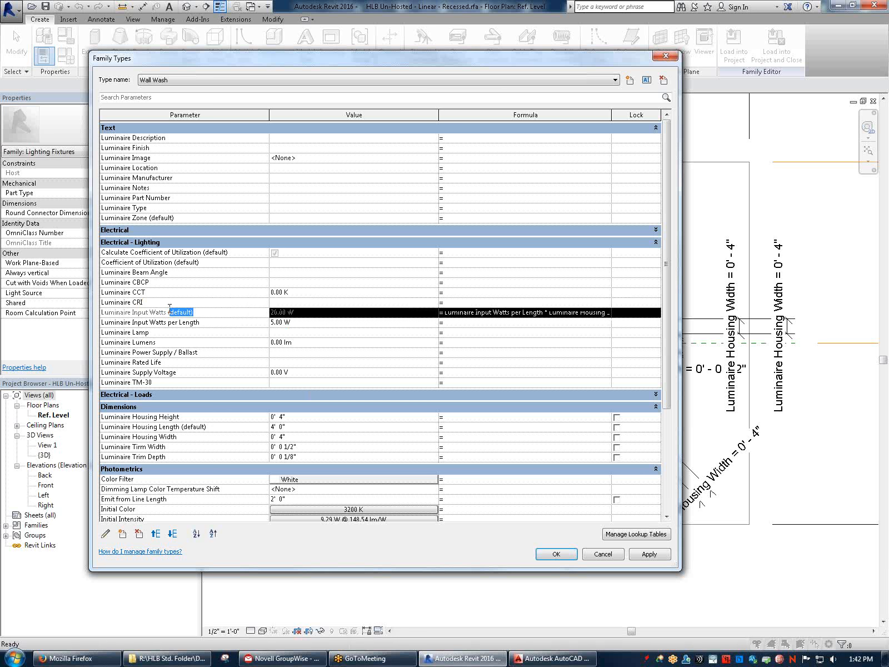
{"action": "left_click", "coordinate": [170, 311]}
{"action": "left_click_drag", "start_coordinate": [194, 311], "coordinate": [167, 315]}
{"action": "left_click", "coordinate": [175, 426]}
{"action": "mouse_move", "coordinate": [176, 427]}
{"action": "left_mouse_down"}
{"action": "mouse_move", "coordinate": [235, 426]}
{"action": "mouse_move", "coordinate": [184, 418]}
{"action": "left_mouse_up"}
{"action": "left_click", "coordinate": [234, 426]}
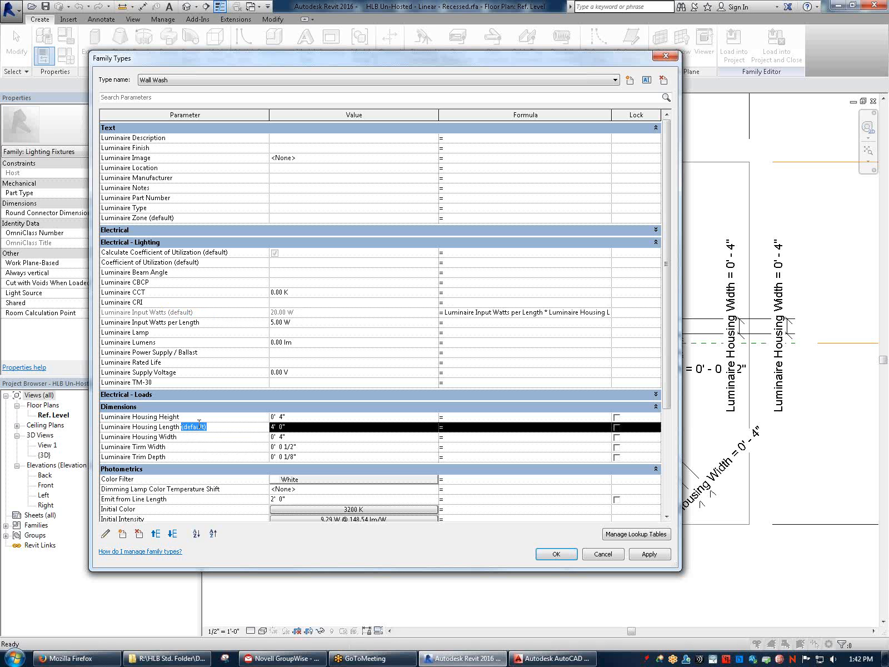
{"action": "left_click", "coordinate": [243, 425]}
{"action": "left_click_drag", "start_coordinate": [240, 426], "coordinate": [177, 424]}
{"action": "left_click", "coordinate": [164, 323]}
{"action": "left_click", "coordinate": [165, 314]}
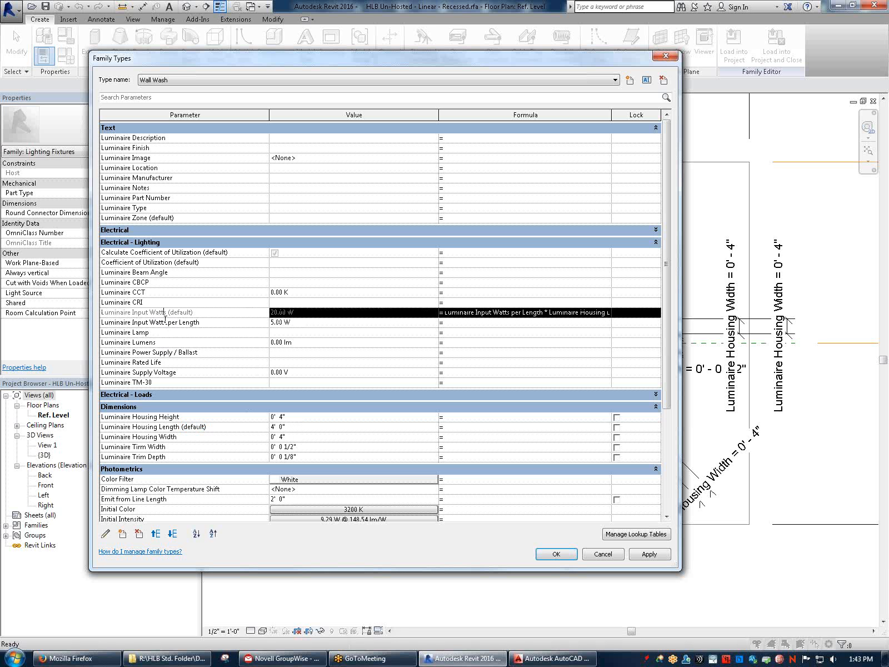
{"action": "left_click_drag", "start_coordinate": [202, 315], "coordinate": [179, 315]}
{"action": "left_click", "coordinate": [144, 316]}
{"action": "left_click_drag", "start_coordinate": [187, 313], "coordinate": [144, 316]}
Discard the family type changes and close the linear recessed family
{"action": "left_click", "coordinate": [607, 552]}
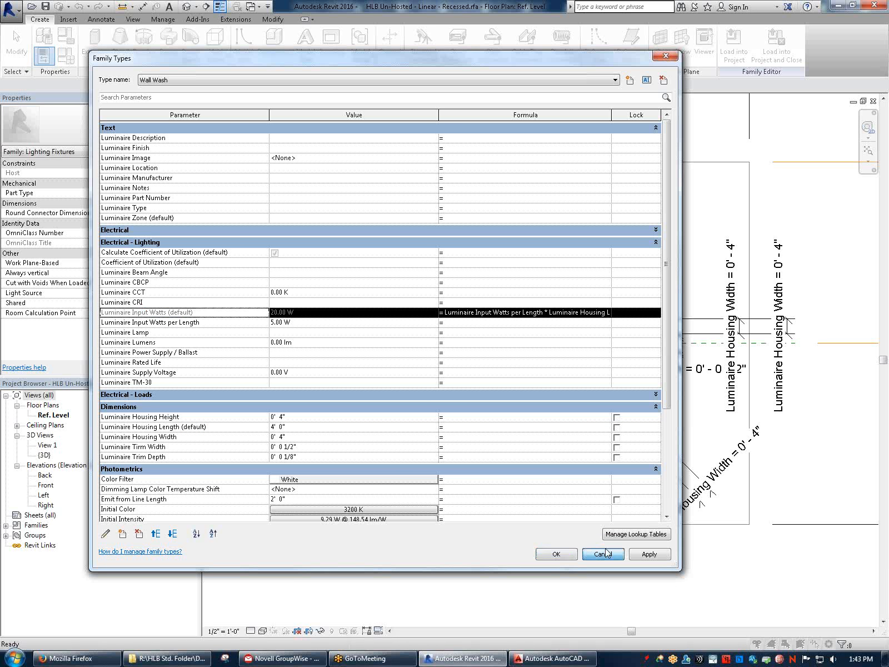
{"action": "left_click", "coordinate": [210, 305]}
{"action": "left_click", "coordinate": [215, 313]}
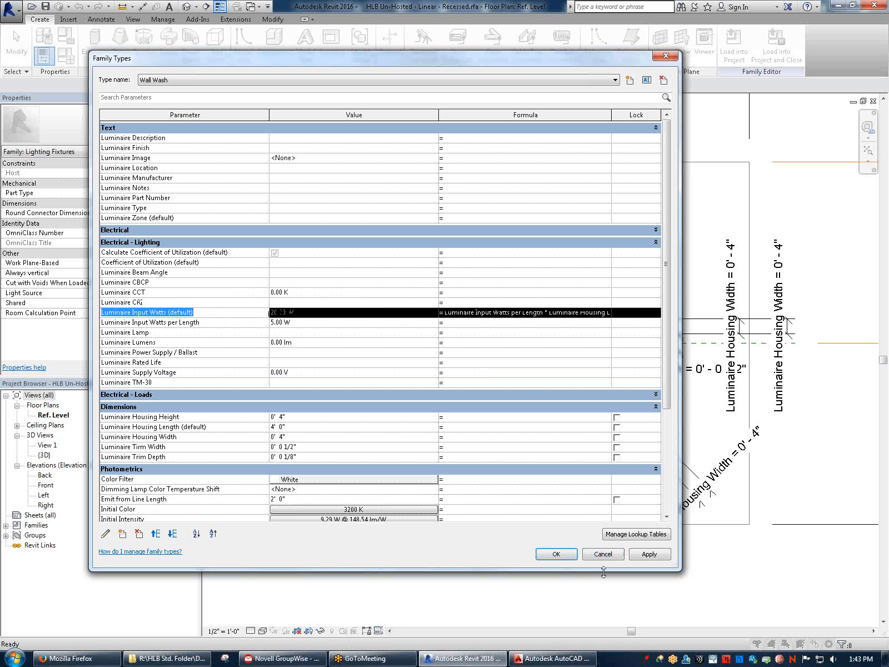
{"action": "left_click", "coordinate": [622, 559]}
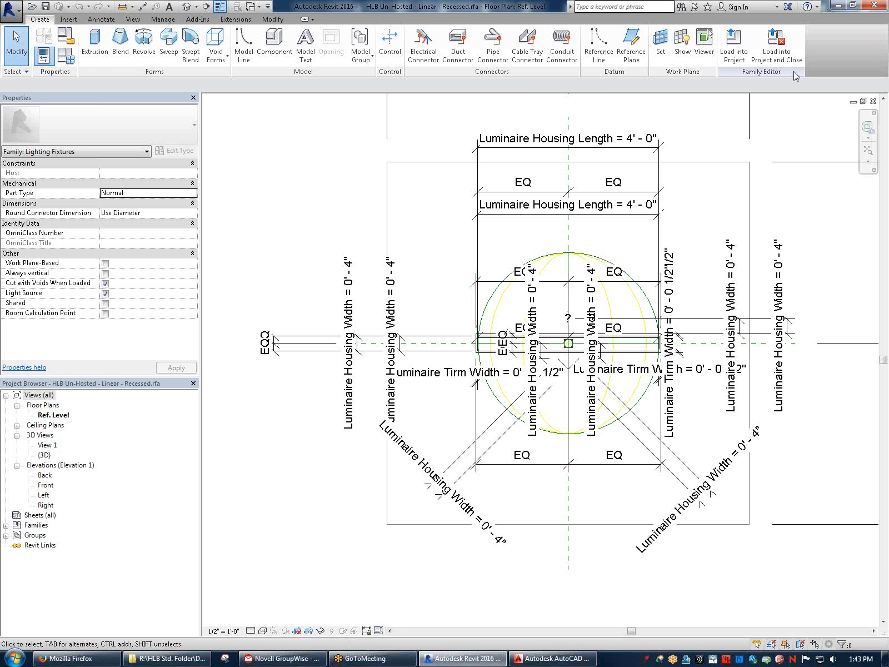
{"action": "left_click", "coordinate": [864, 101]}
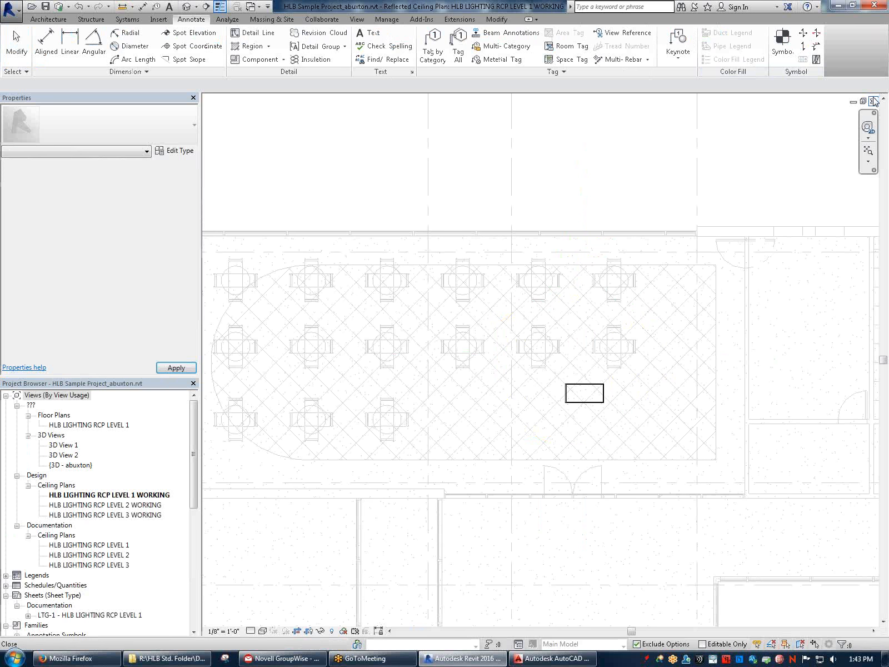
Open the family file HLB Un-Hosted - Troffer - Recessed.rfa and display its Ref. Level floor plan
{"action": "left_click", "coordinate": [31, 6]}
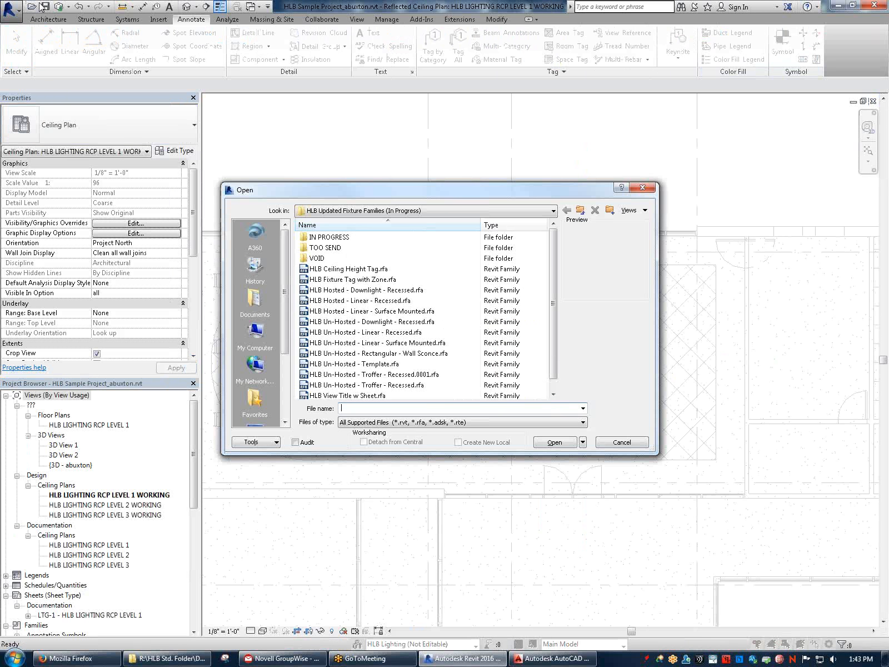
{"action": "left_click", "coordinate": [392, 280]}
{"action": "scroll", "coordinate": [392, 281], "scroll_direction": "down", "scroll_amount": 1}
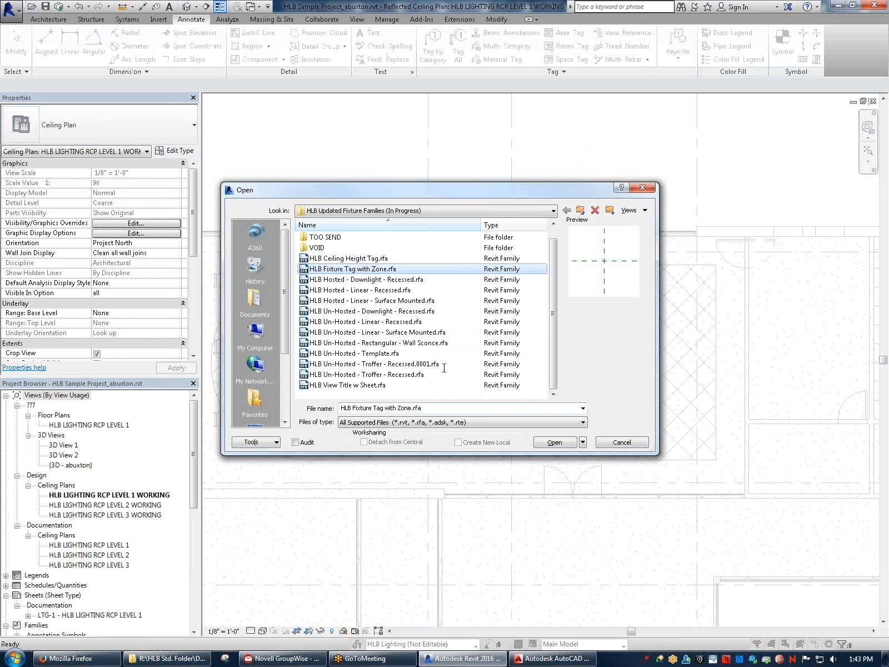
{"action": "left_click", "coordinate": [390, 374]}
{"action": "left_click", "coordinate": [555, 443]}
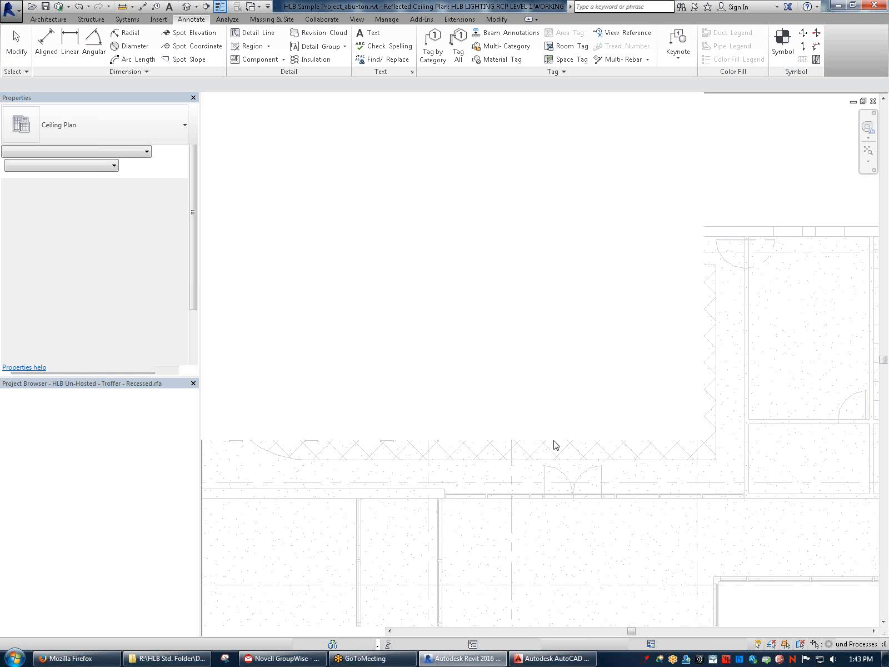
{"action": "scroll", "coordinate": [611, 445], "scroll_direction": "up", "scroll_amount": 3}
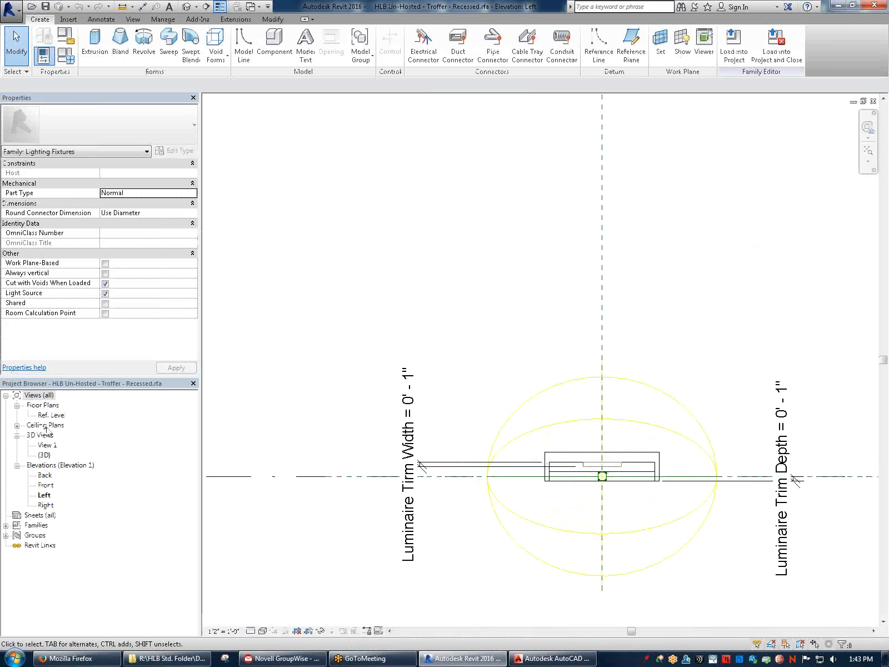
{"action": "left_click", "coordinate": [47, 425]}
{"action": "double_click", "coordinate": [52, 416]}
{"action": "scroll", "coordinate": [482, 376], "scroll_direction": "up", "scroll_amount": 4}
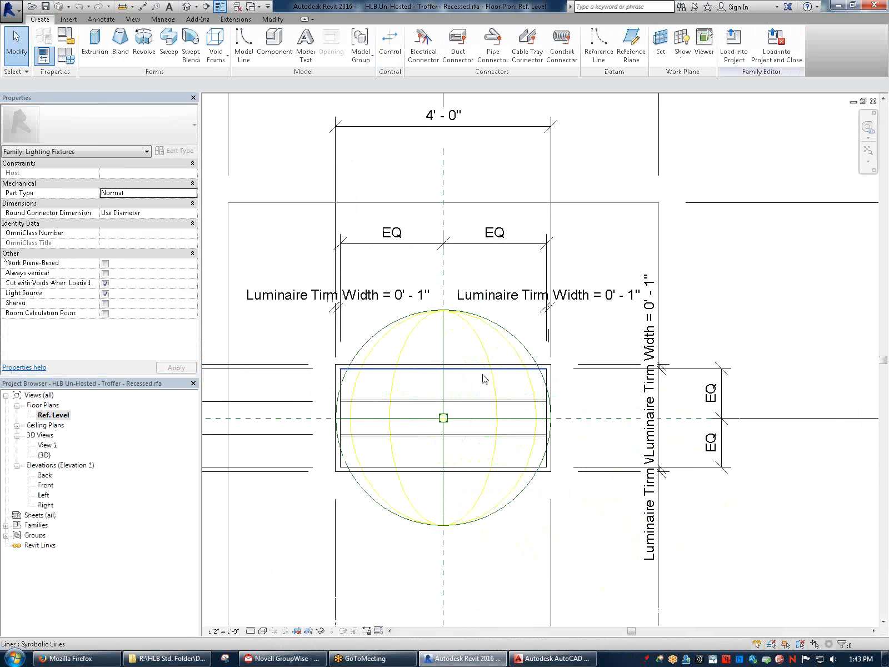
{"action": "middle_click_drag", "start_coordinate": [429, 322], "coordinate": [497, 401]}
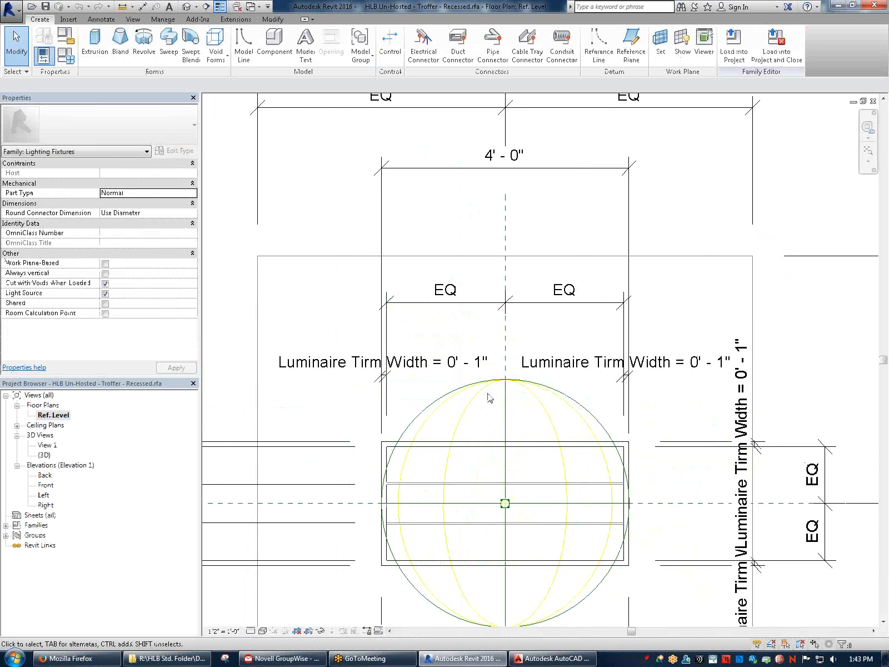
Open the troffer family's types and review the available type names and the dimensions of 2' x 4' Lensed
{"action": "left_click", "coordinate": [69, 62]}
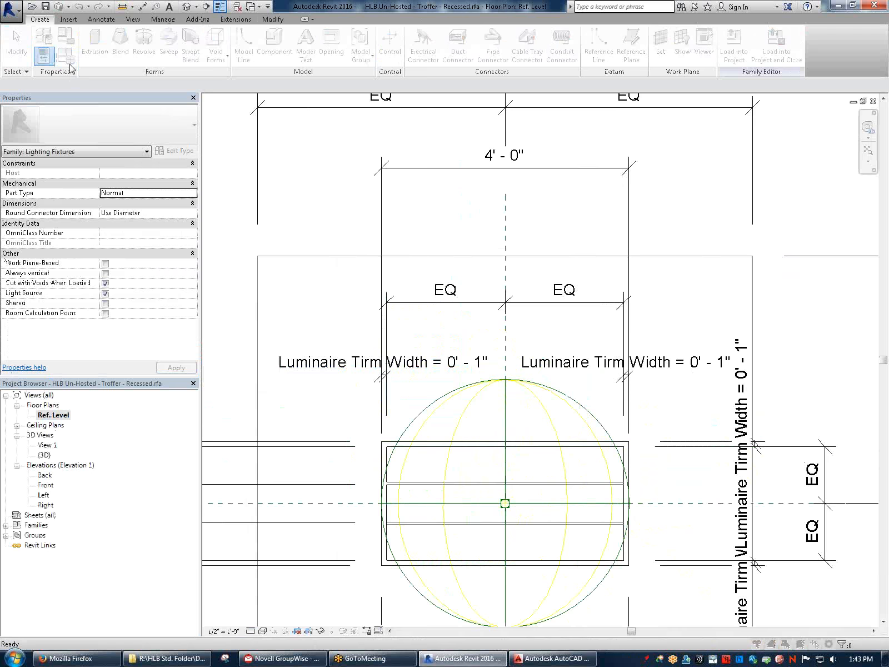
{"action": "left_click", "coordinate": [179, 81]}
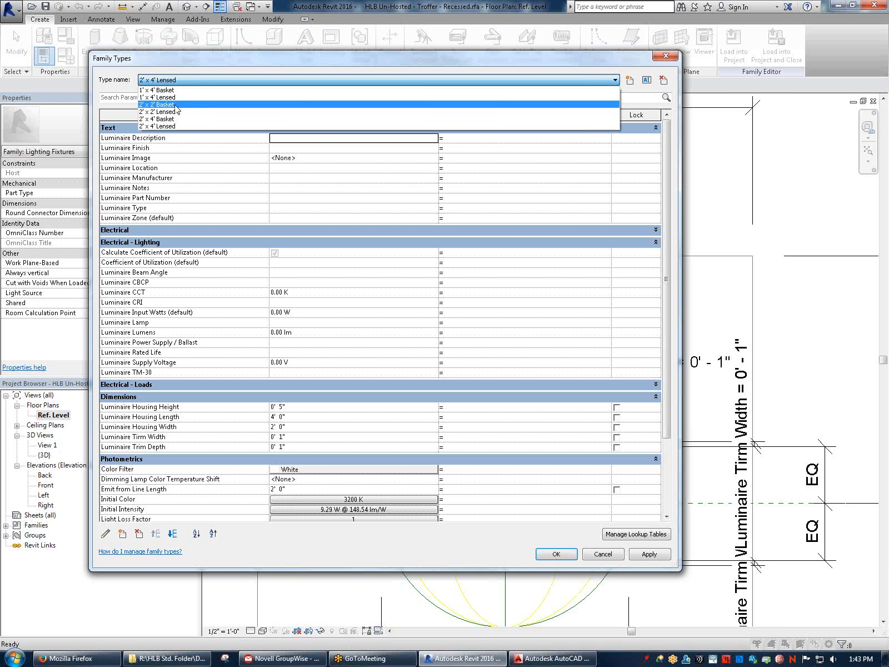
{"action": "left_click", "coordinate": [201, 78]}
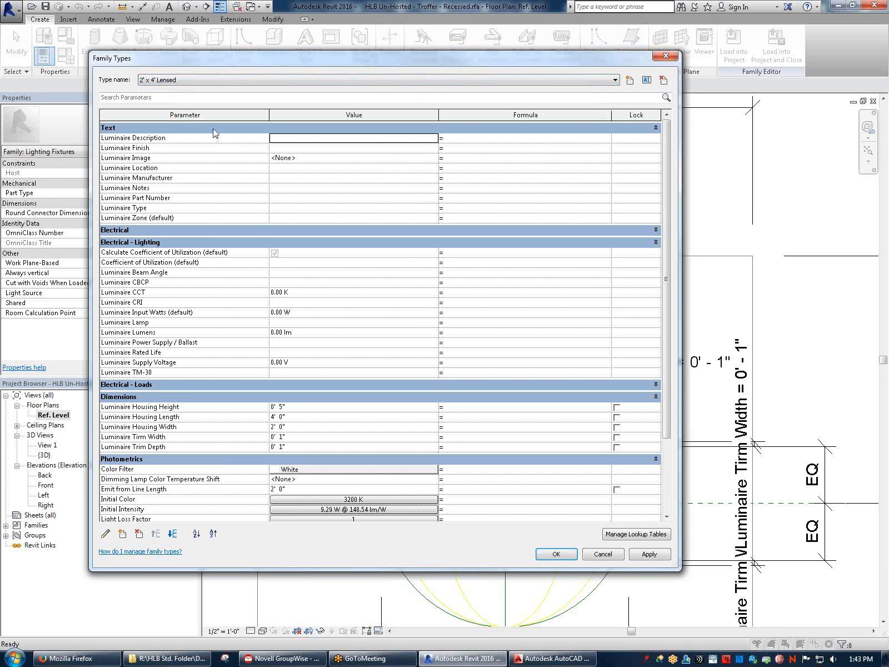
{"action": "mouse_move", "coordinate": [269, 442]}
Switch the troffer family to the 2' x 2' Basket type and check its geometry in plan
{"action": "left_click", "coordinate": [203, 79]}
{"action": "left_click", "coordinate": [166, 111]}
{"action": "left_click", "coordinate": [179, 80]}
{"action": "left_click", "coordinate": [167, 104]}
{"action": "left_click", "coordinate": [558, 553]}
{"action": "mouse_move", "coordinate": [444, 530]}
{"action": "middle_mouse_down"}
{"action": "mouse_move", "coordinate": [312, 225]}
{"action": "mouse_move", "coordinate": [460, 521]}
{"action": "middle_mouse_up"}
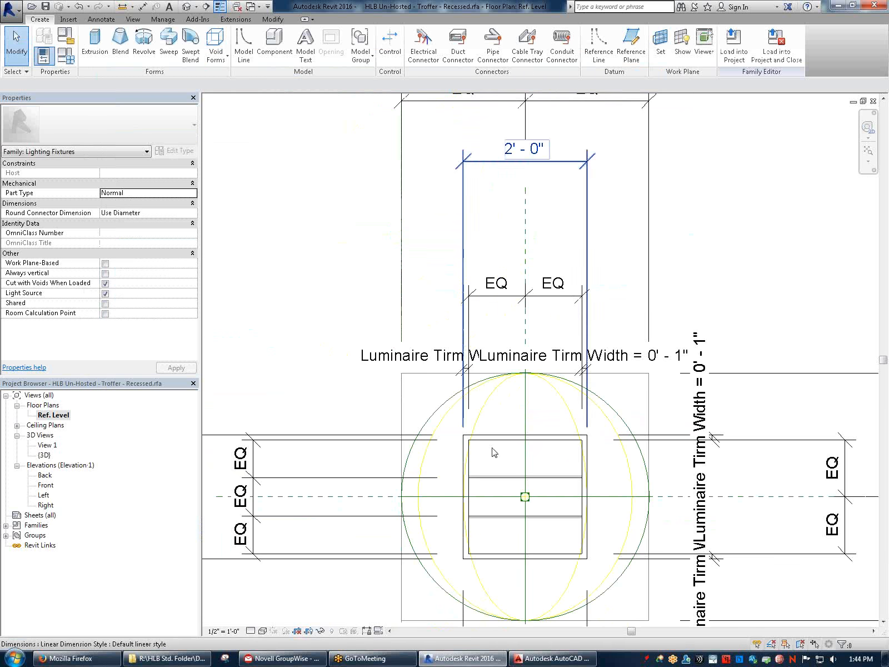
Switch the troffer family to the 2' x 4' Basket type and check its geometry in plan
{"action": "left_click", "coordinate": [66, 56]}
{"action": "left_click", "coordinate": [166, 80]}
{"action": "left_click", "coordinate": [167, 104]}
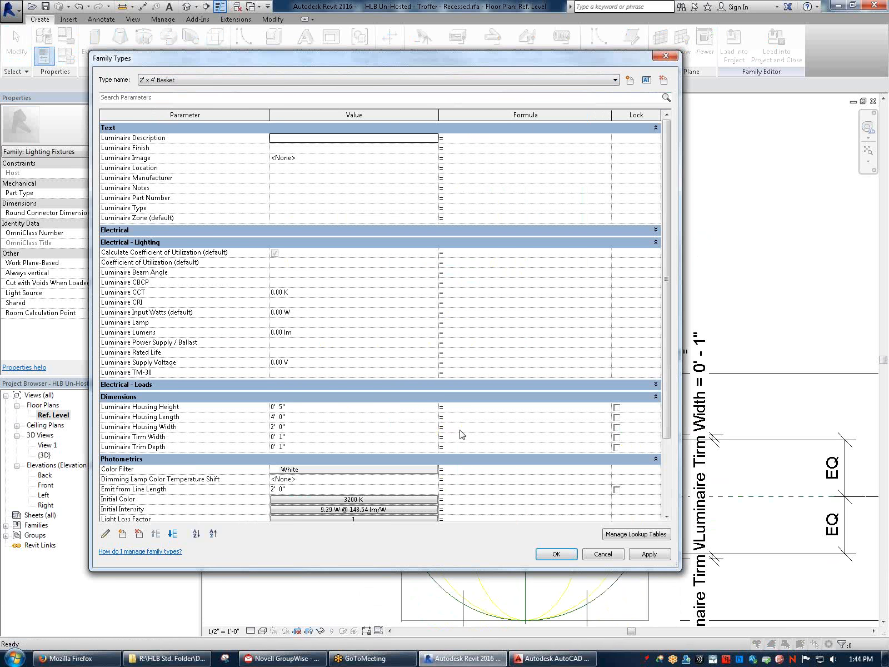
{"action": "left_click", "coordinate": [556, 554]}
{"action": "middle_click_drag", "start_coordinate": [728, 579], "coordinate": [596, 416]}
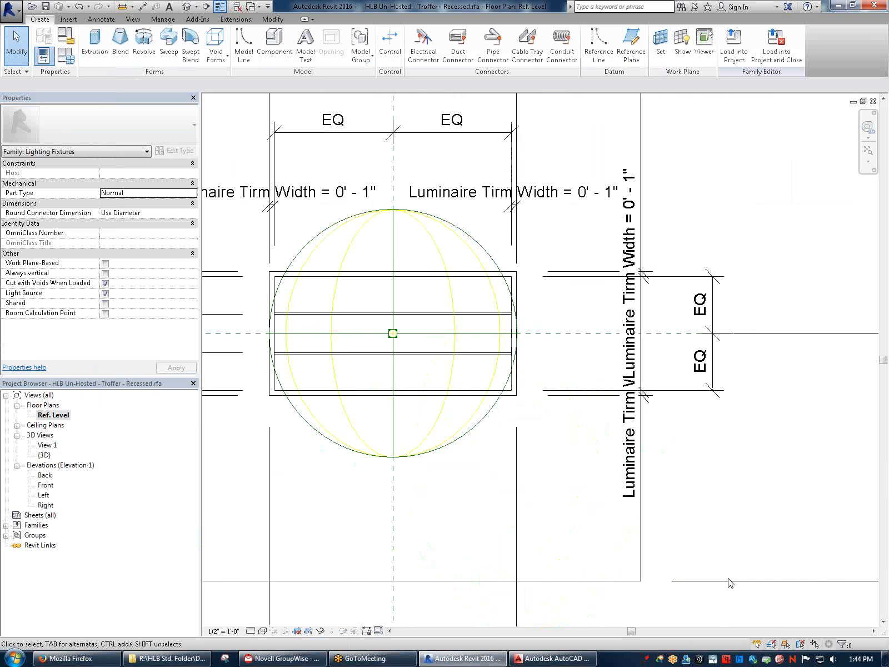
{"action": "scroll", "coordinate": [576, 426], "scroll_direction": "down", "scroll_amount": 2}
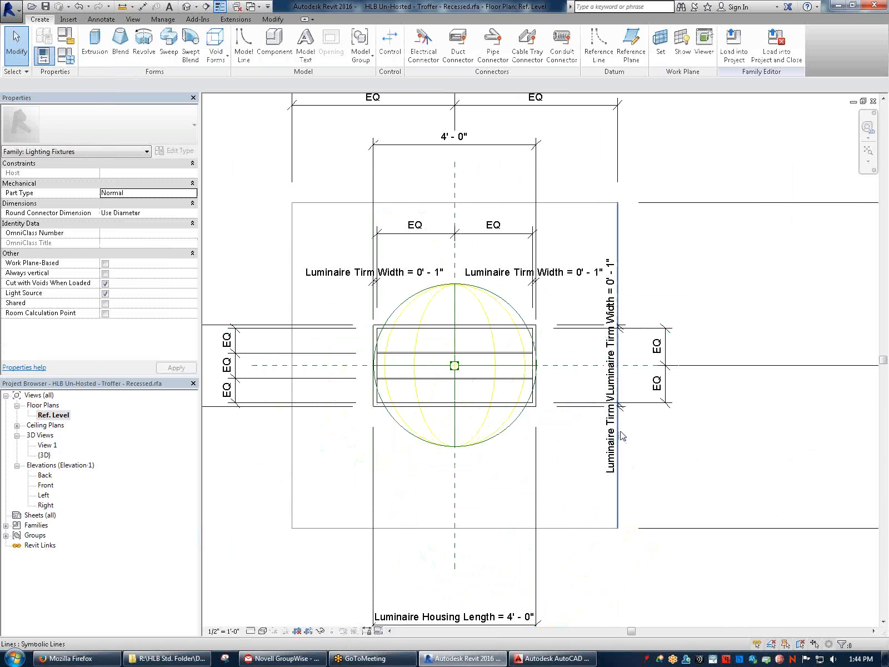
Create a new troffer family type named F1 based on the 2' x 4' Basket type
{"action": "left_click", "coordinate": [66, 56]}
{"action": "left_click", "coordinate": [210, 87]}
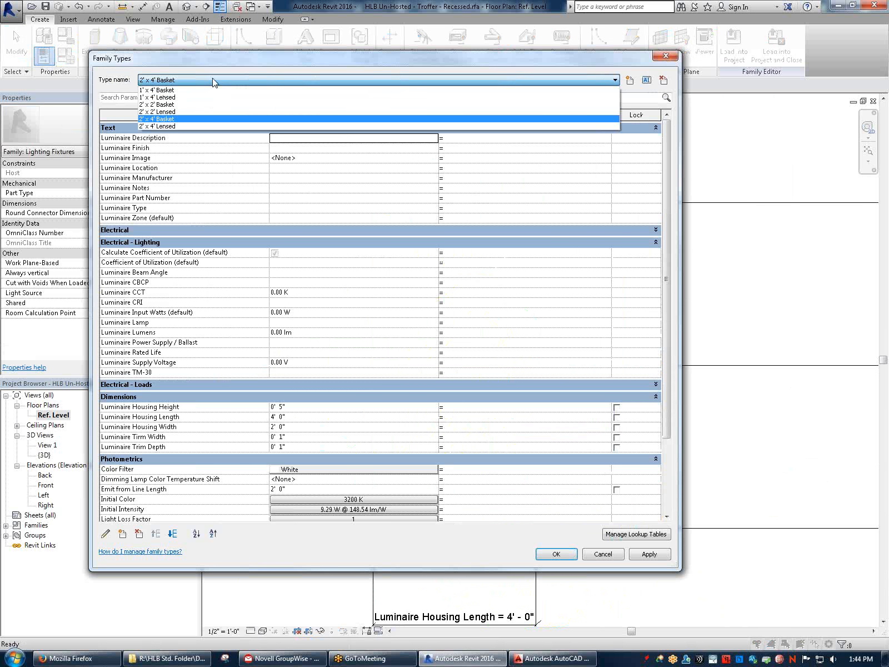
{"action": "left_click", "coordinate": [173, 118]}
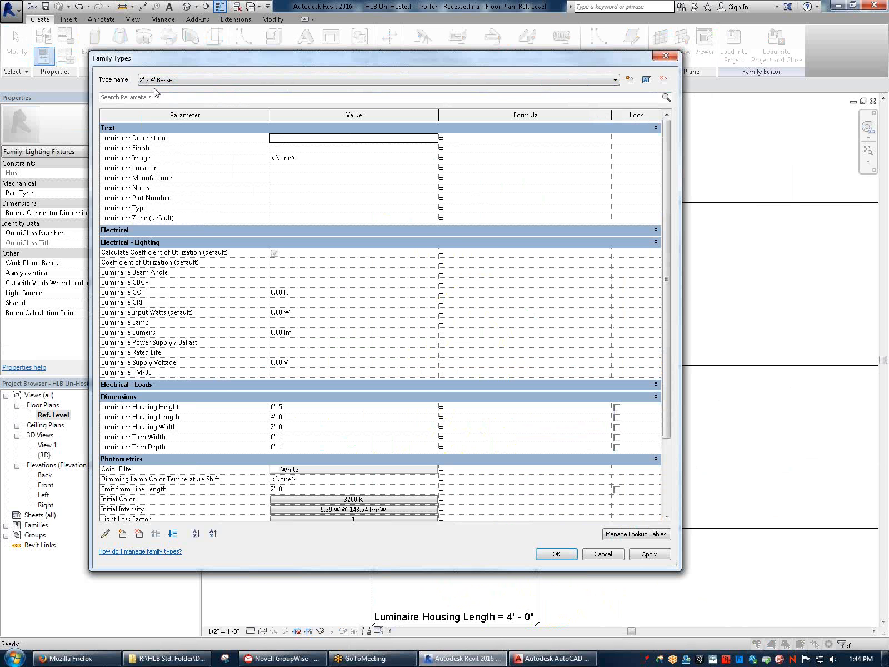
{"action": "left_click", "coordinate": [629, 79]}
{"action": "type", "text": "F1"}
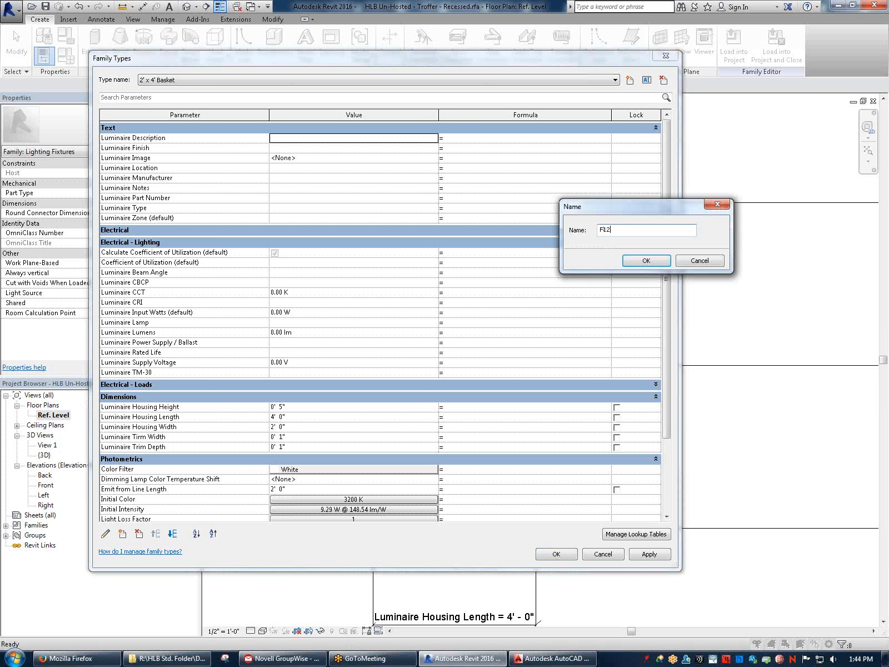
{"action": "left_click", "coordinate": [646, 260]}
Set type F1's Luminaire Housing Length to 10' 0", apply the change and list the family's types
{"action": "left_click", "coordinate": [311, 418]}
{"action": "type", "text": "10"}
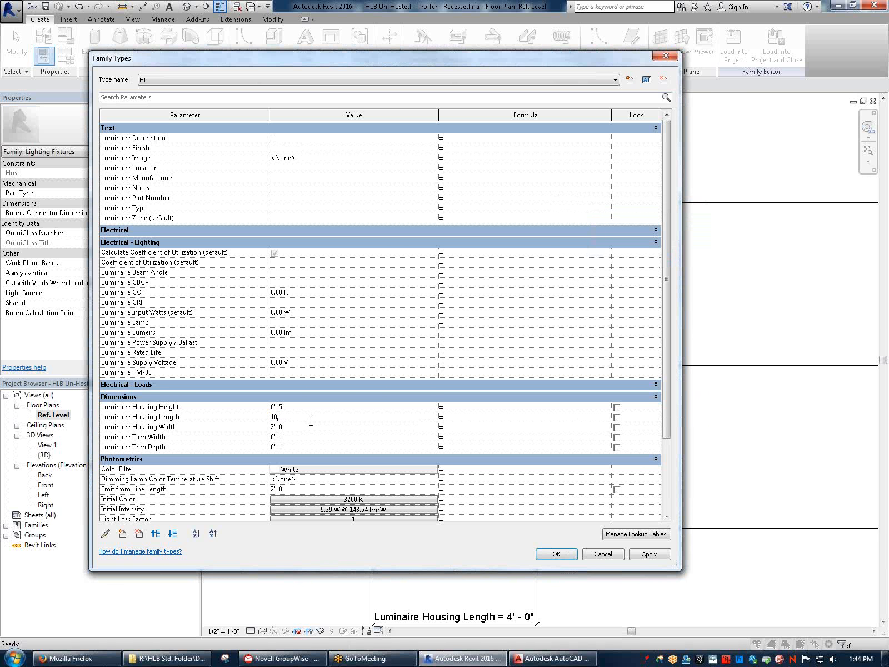
{"action": "left_click", "coordinate": [647, 554]}
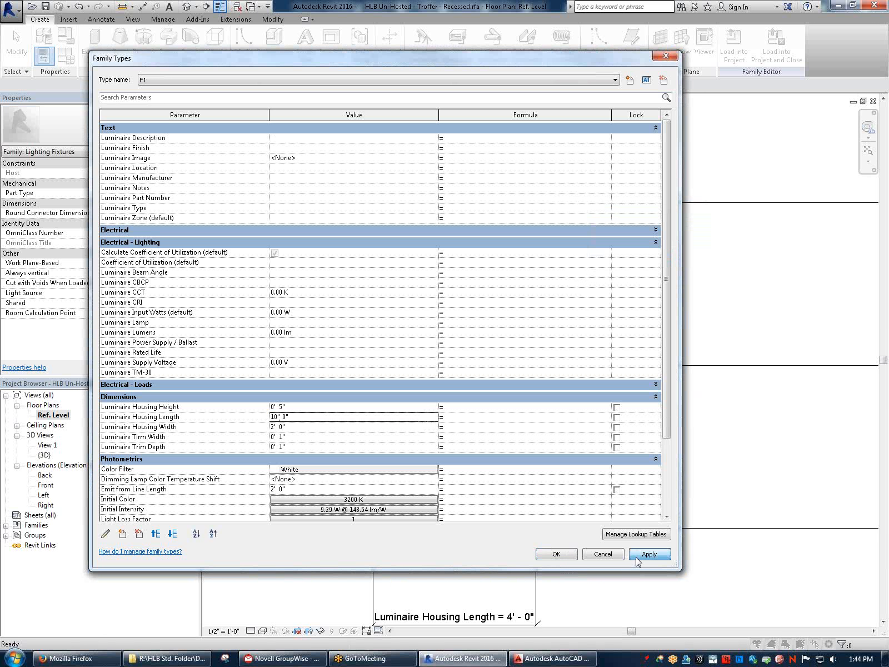
{"action": "left_click", "coordinate": [184, 80]}
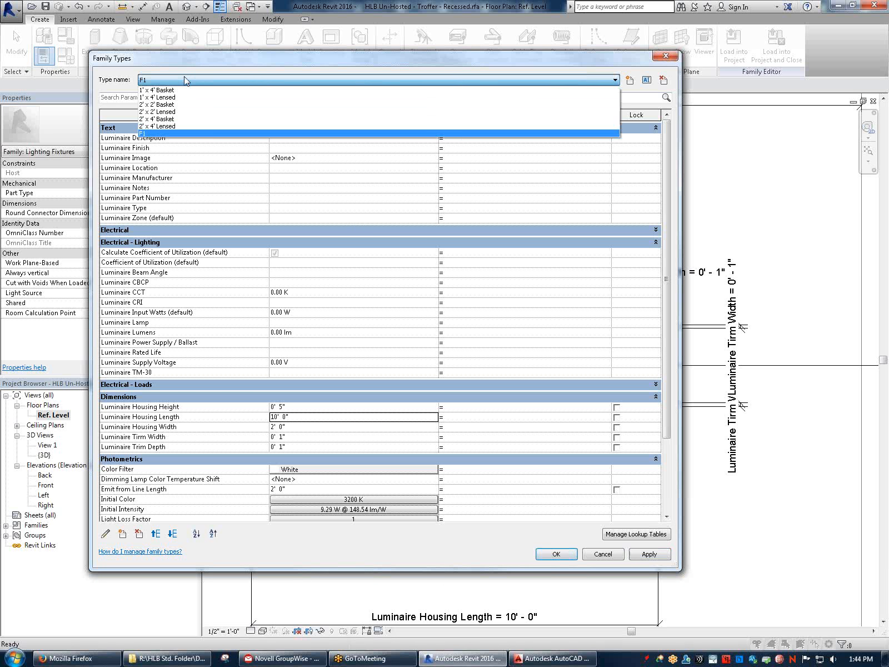
Switch the troffer family back to the 2' x 4' Basket type and check its geometry in plan
{"action": "left_click", "coordinate": [191, 116]}
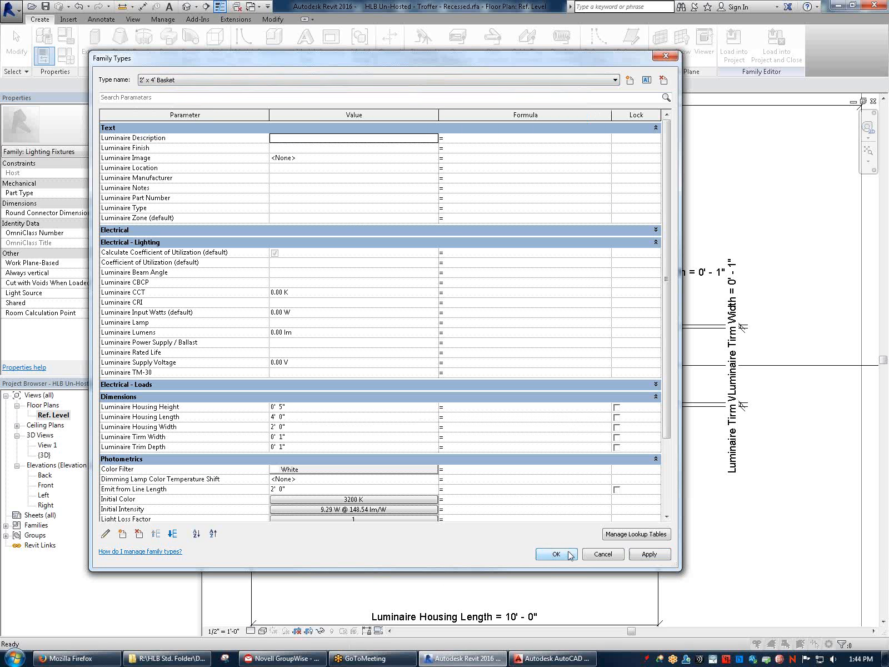
{"action": "left_click_drag", "start_coordinate": [480, 52], "coordinate": [811, 45]}
{"action": "left_click_drag", "start_coordinate": [529, 50], "coordinate": [534, 84]}
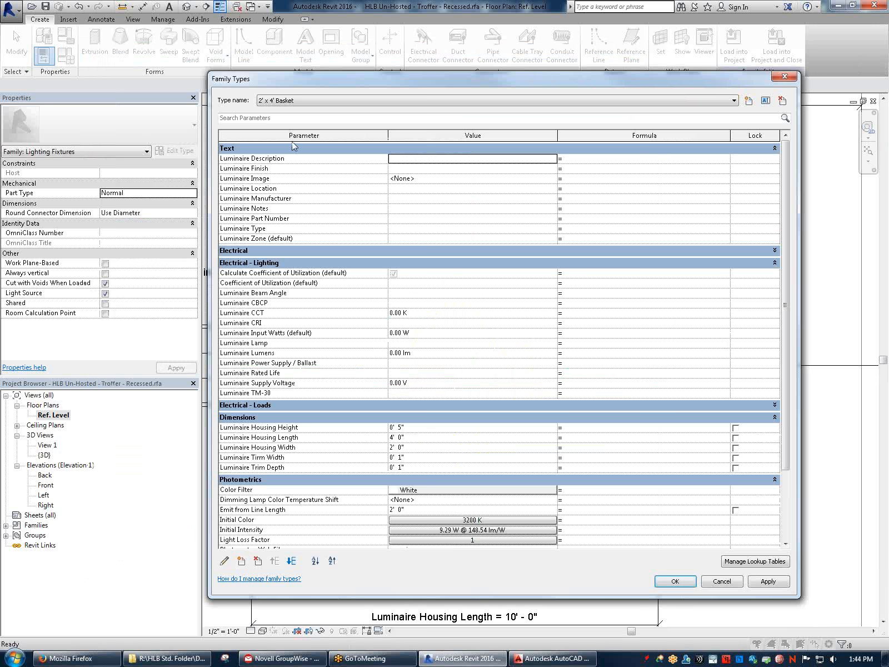
{"action": "left_click", "coordinate": [293, 101]}
{"action": "left_click", "coordinate": [301, 140]}
{"action": "left_click", "coordinate": [675, 581]}
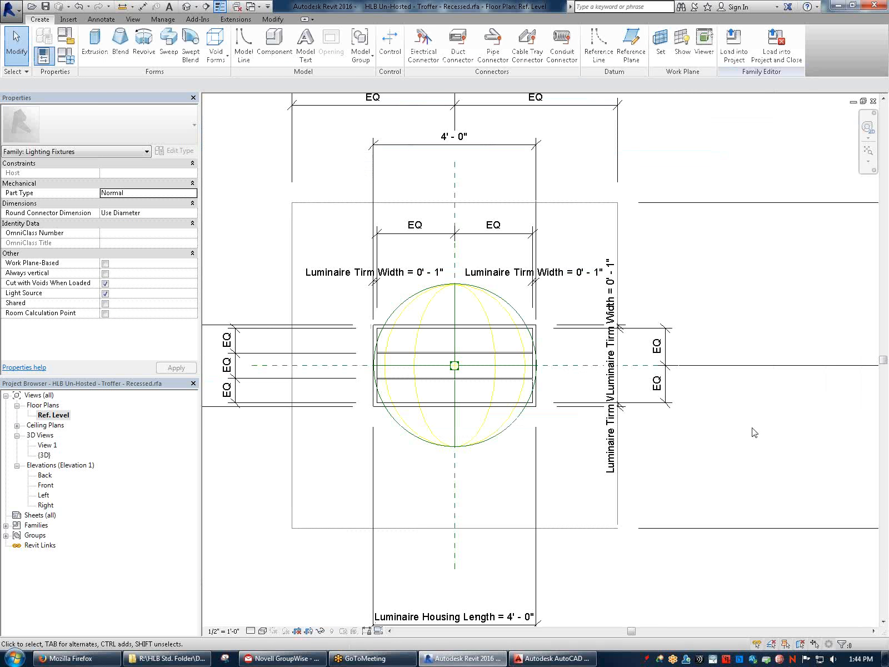
{"action": "scroll", "coordinate": [411, 362], "scroll_direction": "up", "scroll_amount": 3}
{"action": "scroll", "coordinate": [423, 341], "scroll_direction": "down", "scroll_amount": 1}
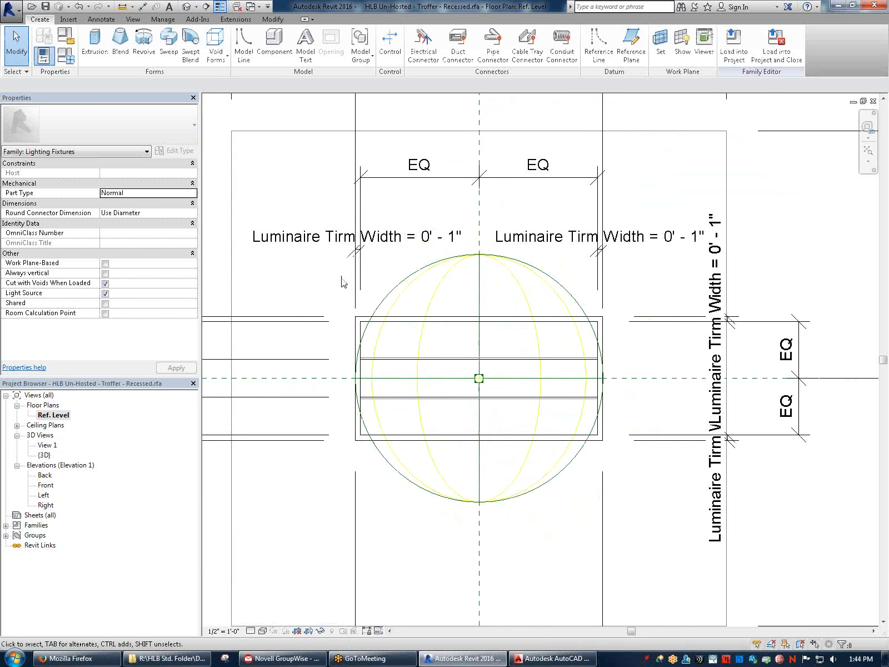
{"action": "middle_click_drag", "start_coordinate": [341, 283], "coordinate": [405, 369]}
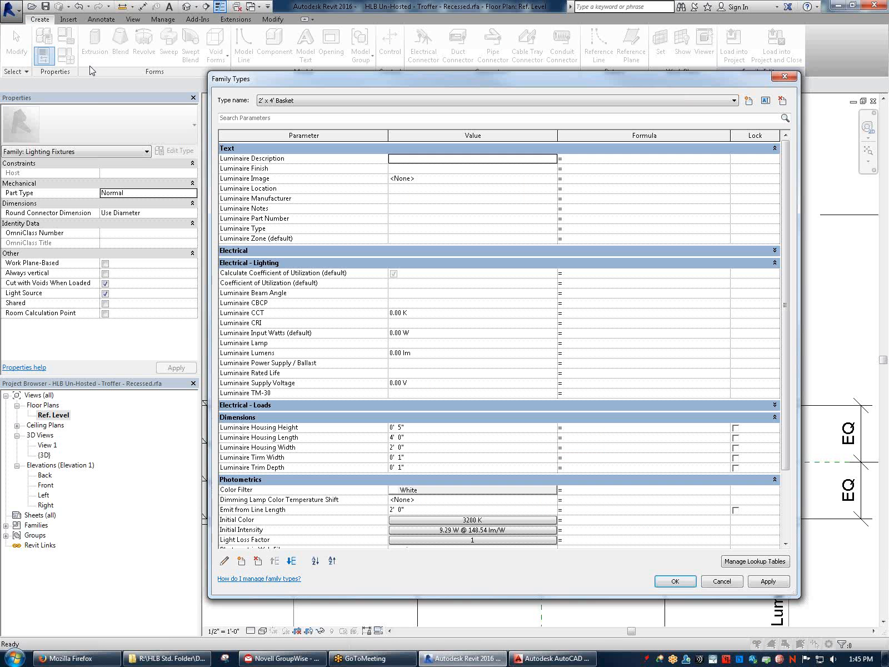
Review the 2' x 4' Basket type's dimension, photometric and visibility parameters and examine its dimensioned plan geometry
{"action": "left_click", "coordinate": [66, 56]}
{"action": "left_click_drag", "start_coordinate": [785, 303], "coordinate": [791, 356]}
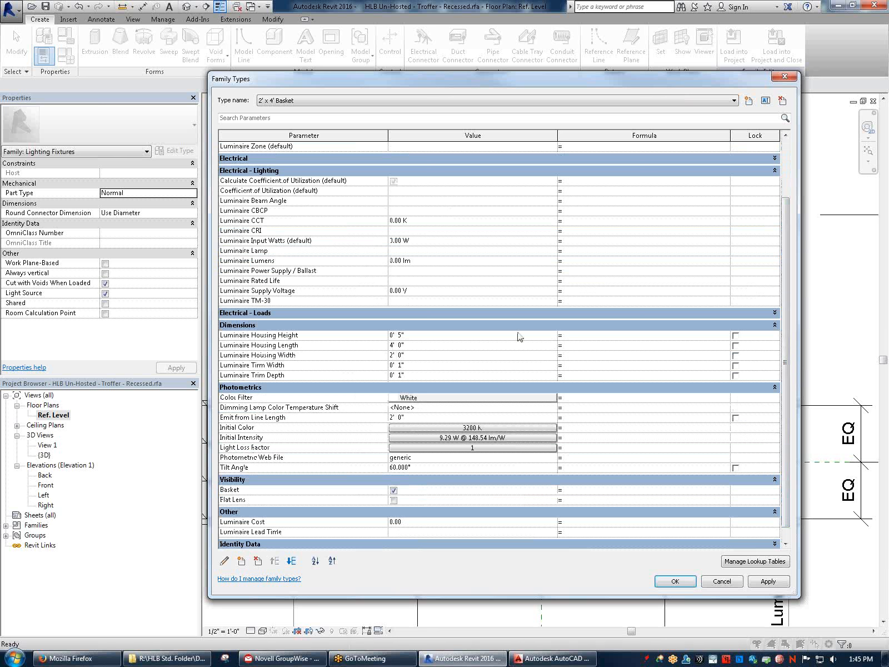
{"action": "mouse_move", "coordinate": [311, 370]}
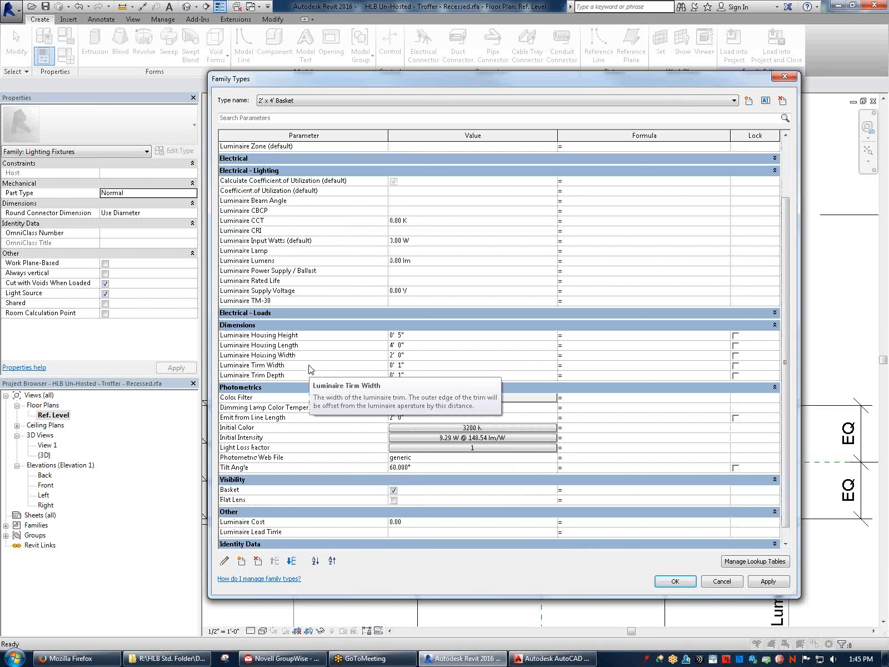
{"action": "left_click", "coordinate": [675, 581]}
{"action": "middle_click_drag", "start_coordinate": [496, 309], "coordinate": [535, 381]}
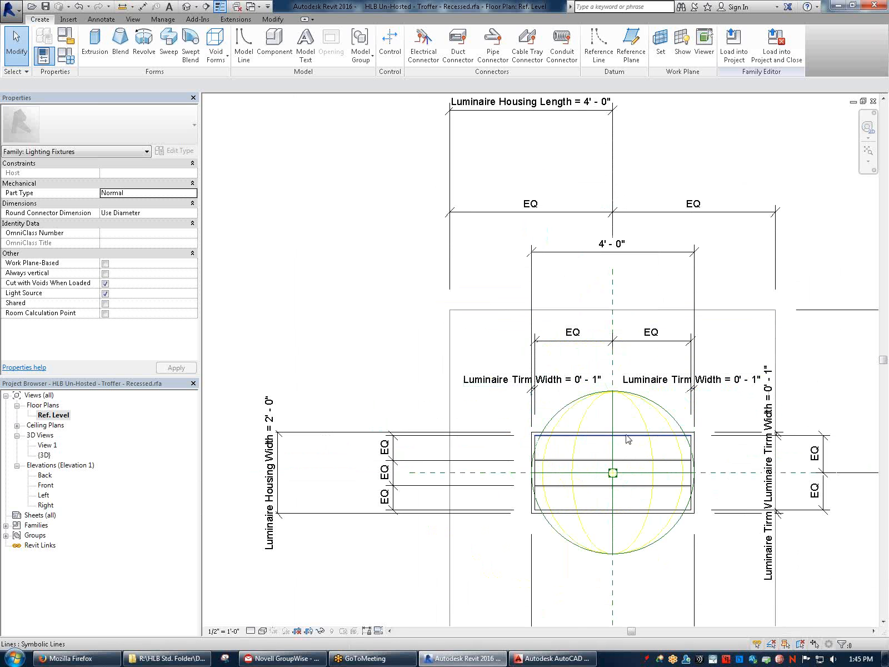
{"action": "scroll", "coordinate": [627, 439], "scroll_direction": "down", "scroll_amount": 4}
{"action": "scroll", "coordinate": [435, 437], "scroll_direction": "up", "scroll_amount": 4}
{"action": "mouse_move", "coordinate": [435, 437]}
{"action": "middle_mouse_down"}
{"action": "mouse_move", "coordinate": [441, 480]}
{"action": "mouse_move", "coordinate": [571, 475]}
{"action": "middle_mouse_up"}
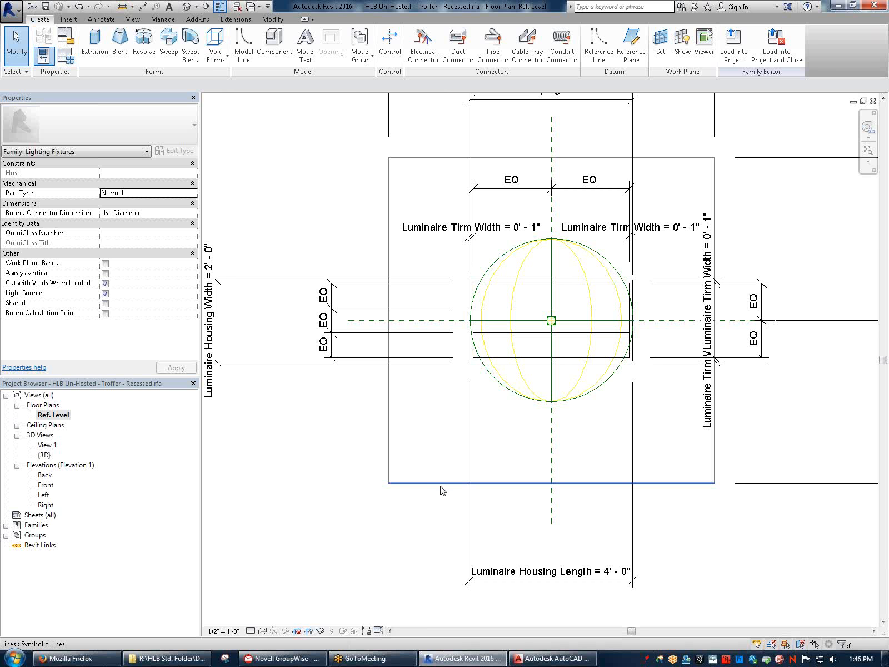
{"action": "middle_click_drag", "start_coordinate": [348, 188], "coordinate": [369, 242]}
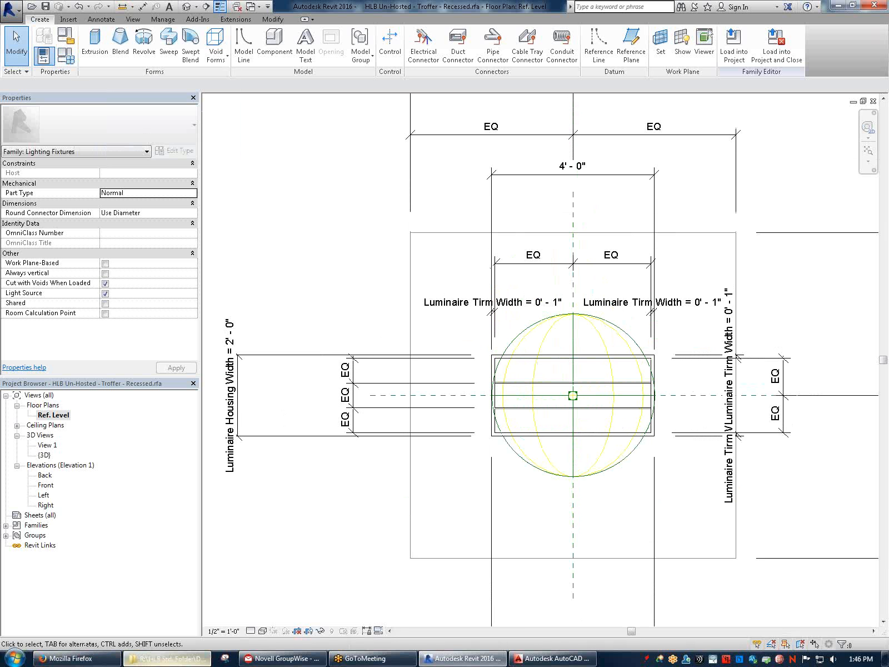
Open HLB Recessed - Parabolic Troffer.rfa from the HLB Fiture Families folder in Revit
{"action": "left_click", "coordinate": [171, 659]}
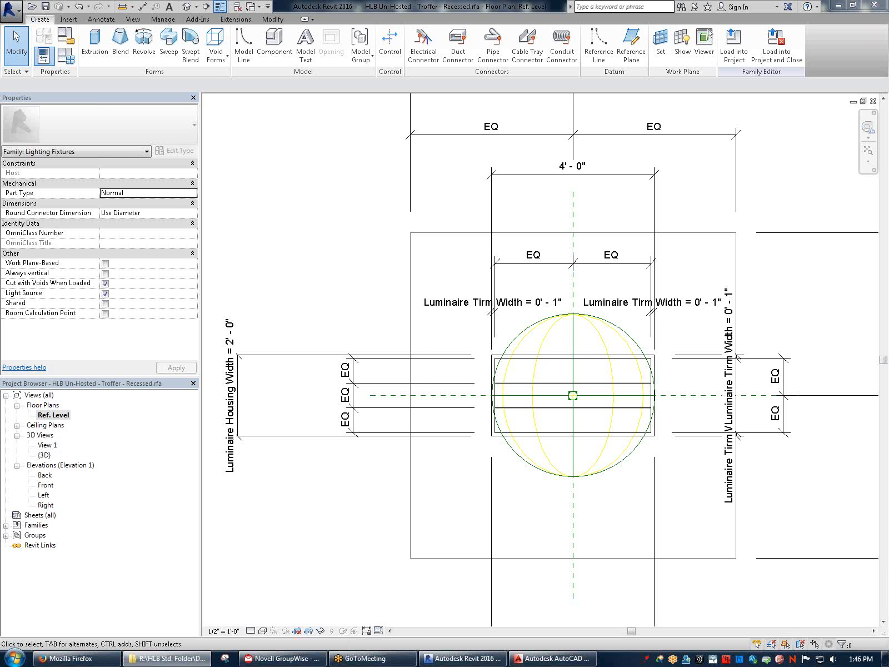
{"action": "left_click_drag", "start_coordinate": [888, 100], "coordinate": [524, 59]}
{"action": "scroll", "coordinate": [664, 311], "scroll_direction": "left", "scroll_amount": 1}
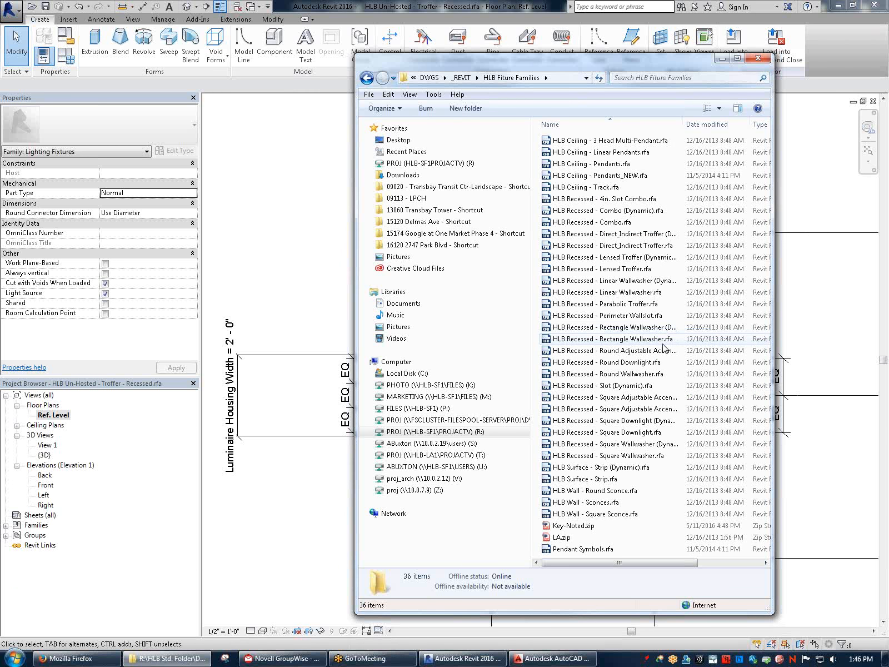
{"action": "left_click", "coordinate": [588, 305]}
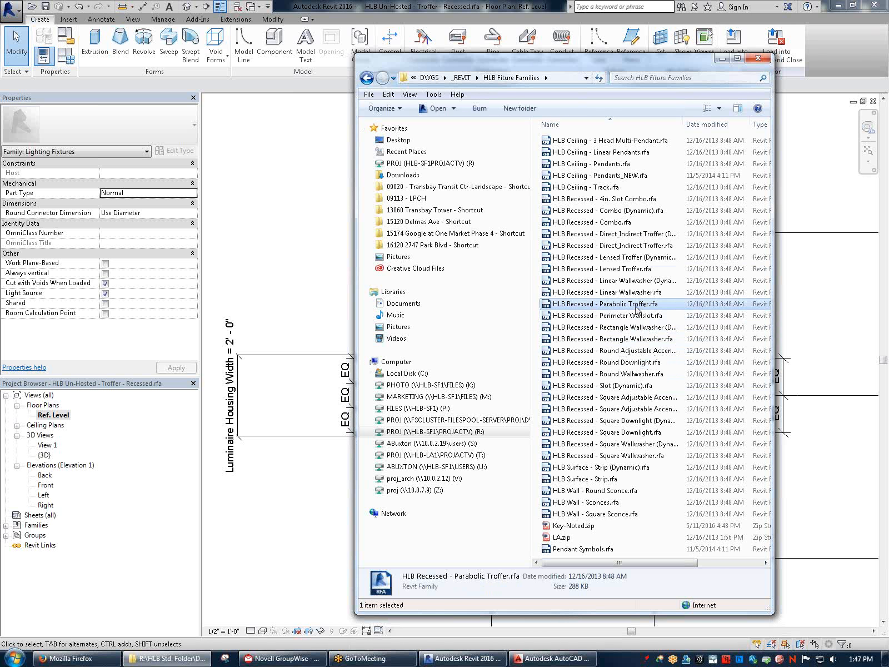
{"action": "left_click_drag", "start_coordinate": [637, 310], "coordinate": [294, 267]}
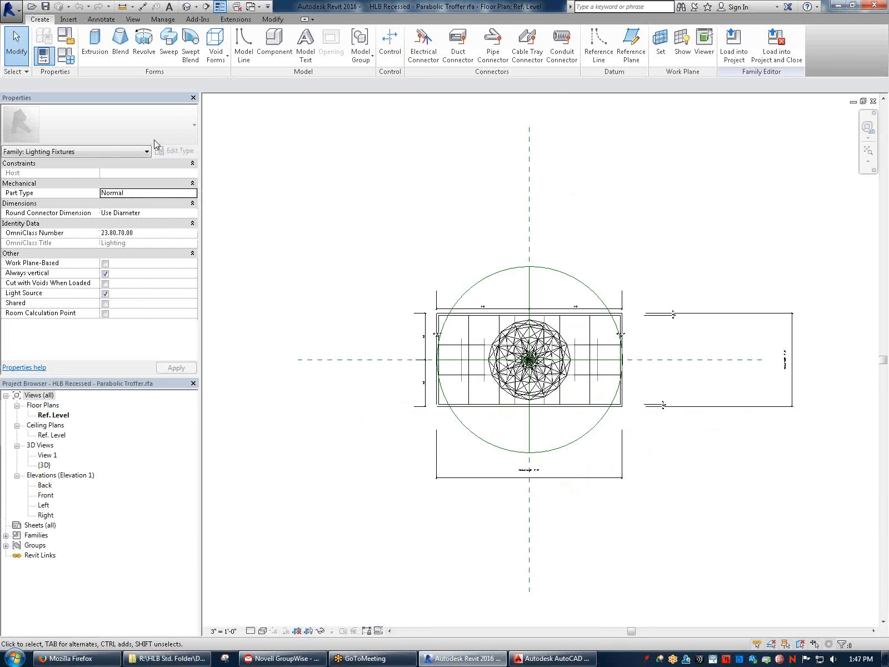
Review the parabolic troffer's 2x4 type parameters, including its fixture dimensions and Electrical group
{"action": "left_click", "coordinate": [65, 55]}
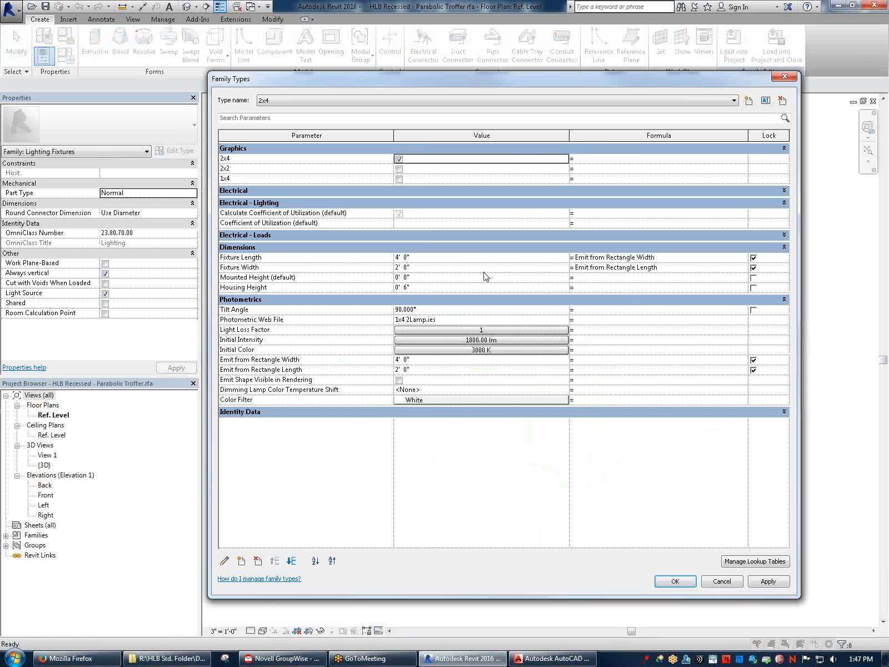
{"action": "left_click", "coordinate": [445, 265]}
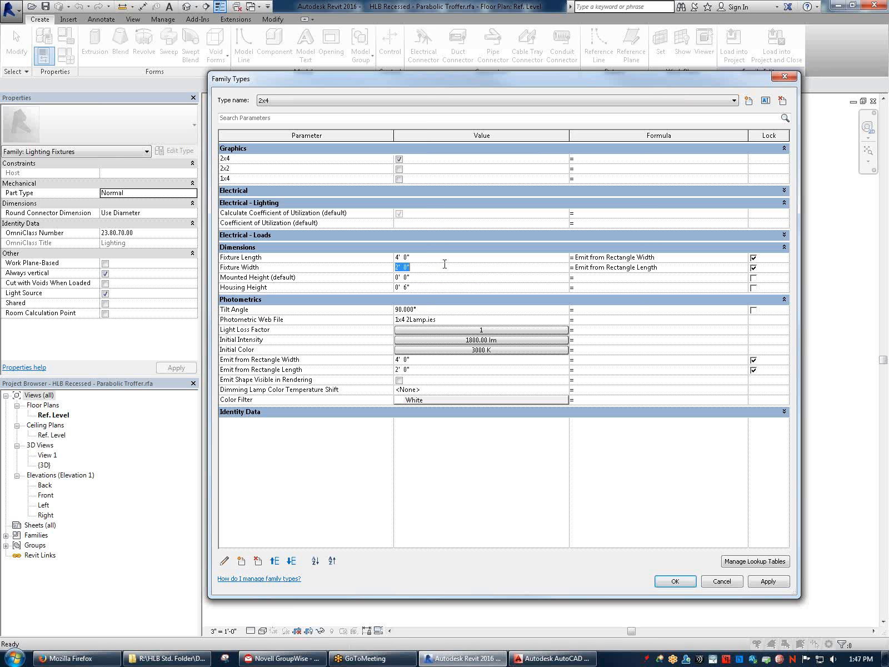
{"action": "left_click", "coordinate": [464, 194]}
{"action": "left_click", "coordinate": [463, 194]}
{"action": "left_click", "coordinate": [290, 192]}
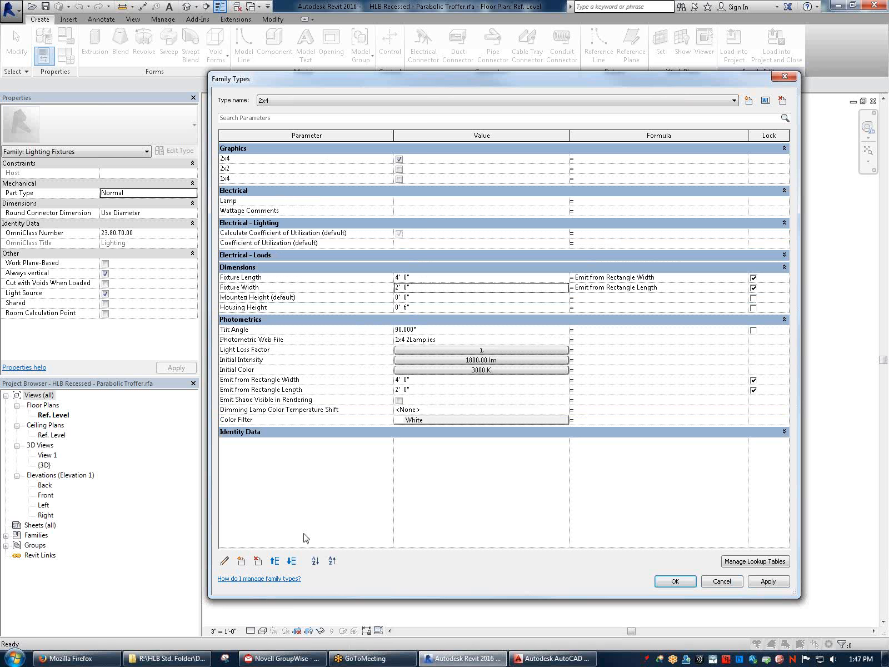
Start a new shared parameter, load HLB Shared Parameter File.txt as its source and look through the Electrical parameter group
{"action": "left_click", "coordinate": [242, 562]}
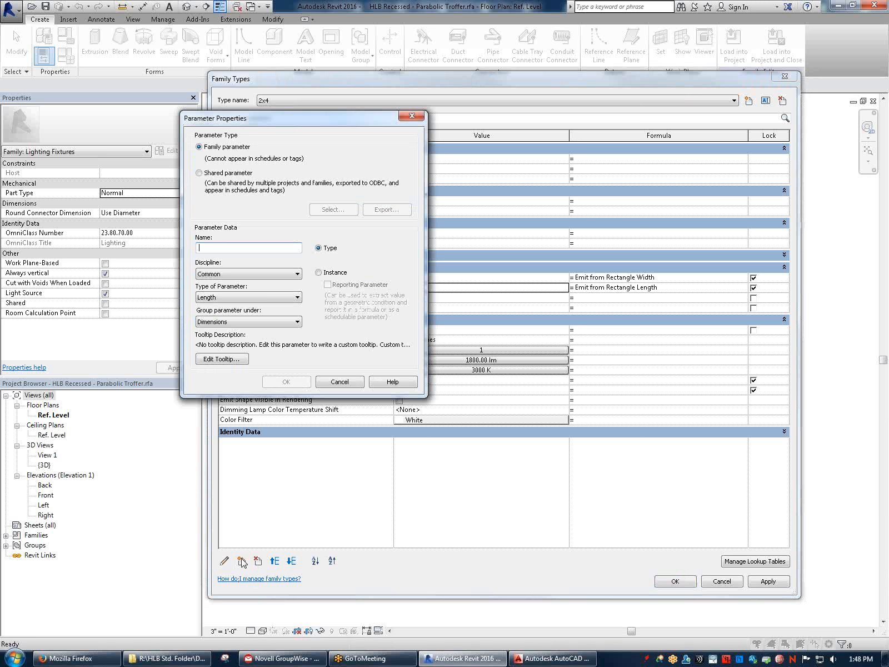
{"action": "left_click", "coordinate": [201, 174]}
{"action": "left_click", "coordinate": [333, 210]}
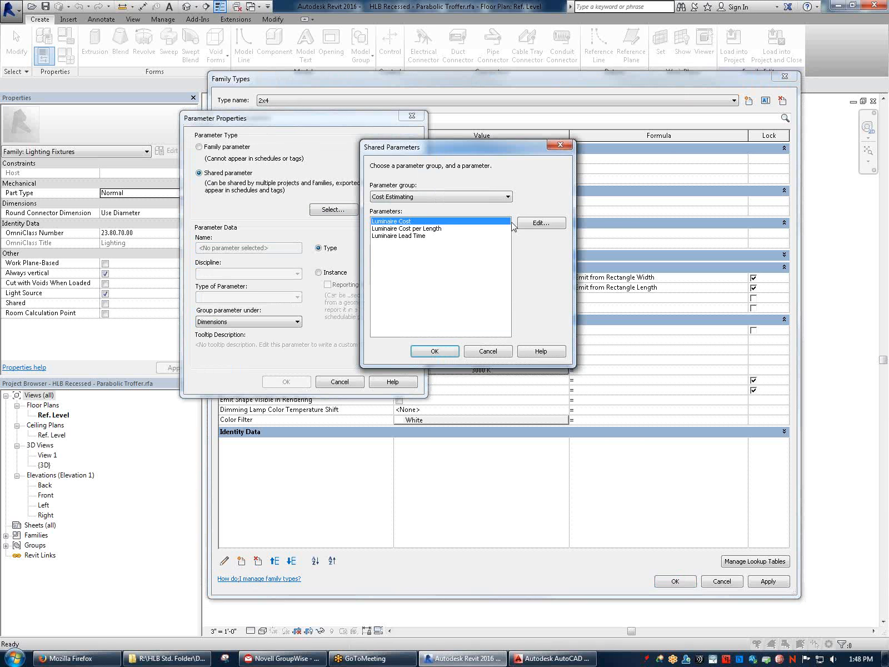
{"action": "left_click", "coordinate": [500, 168]}
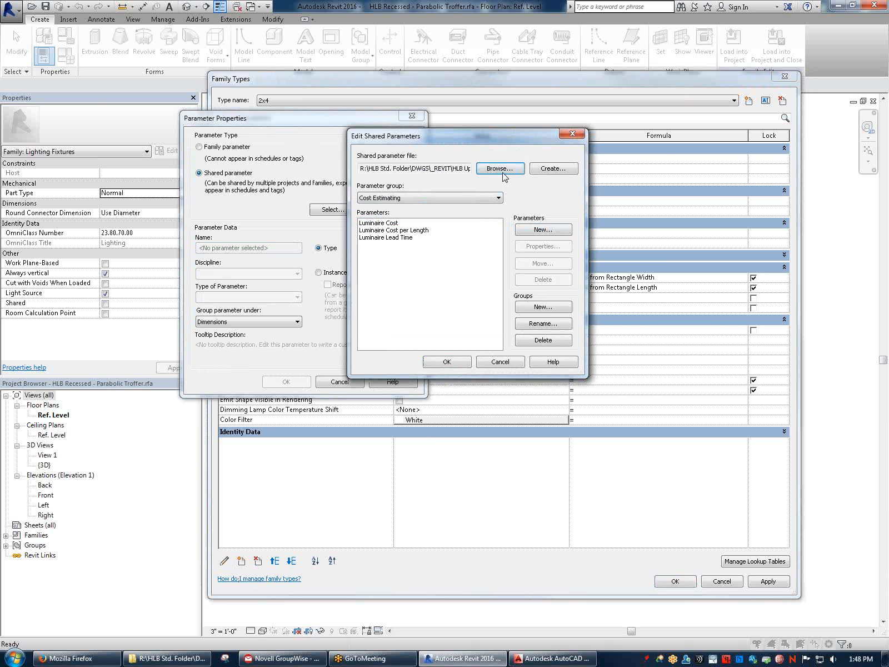
{"action": "left_click", "coordinate": [392, 203]}
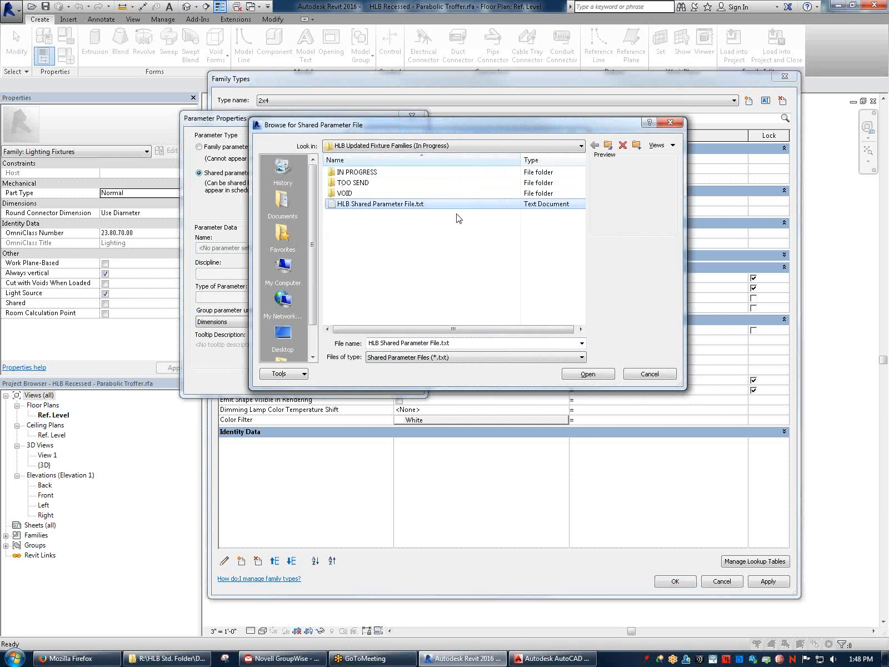
{"action": "left_click", "coordinate": [594, 374]}
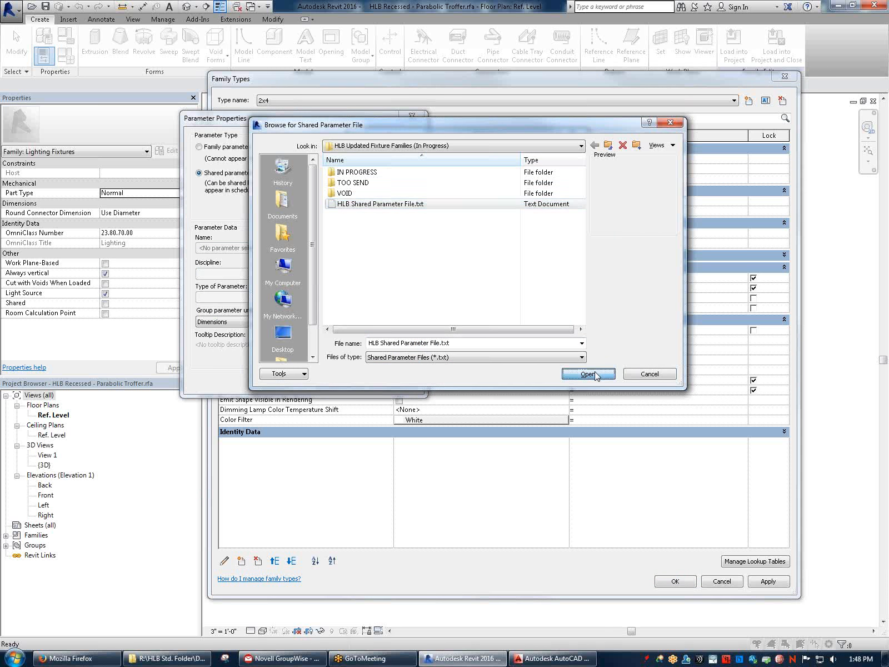
{"action": "left_click", "coordinate": [418, 198]}
{"action": "left_click", "coordinate": [417, 212]}
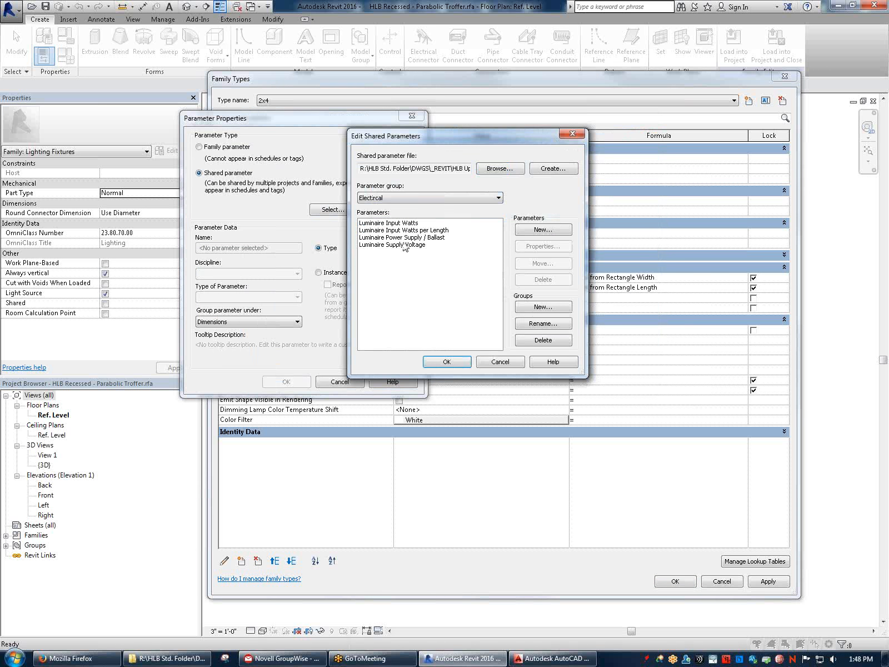
{"action": "left_click", "coordinate": [416, 224]}
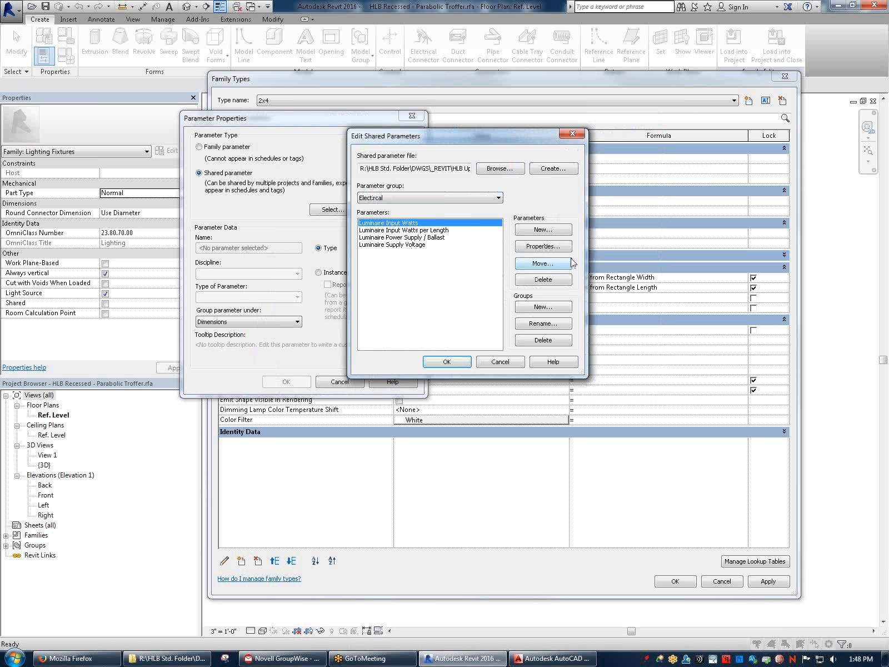
{"action": "left_click", "coordinate": [447, 361]}
Try adding the Photometric shared parameter Luminaire Beam Angle as a type parameter grouped under Text, and discard the family type changes
{"action": "left_click", "coordinate": [424, 197]}
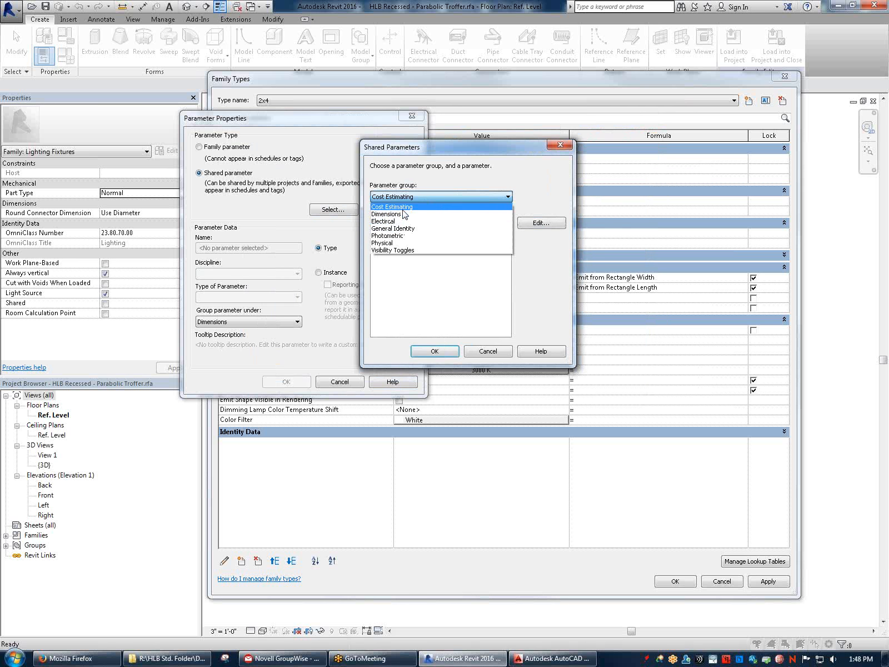
{"action": "left_click", "coordinate": [400, 236]}
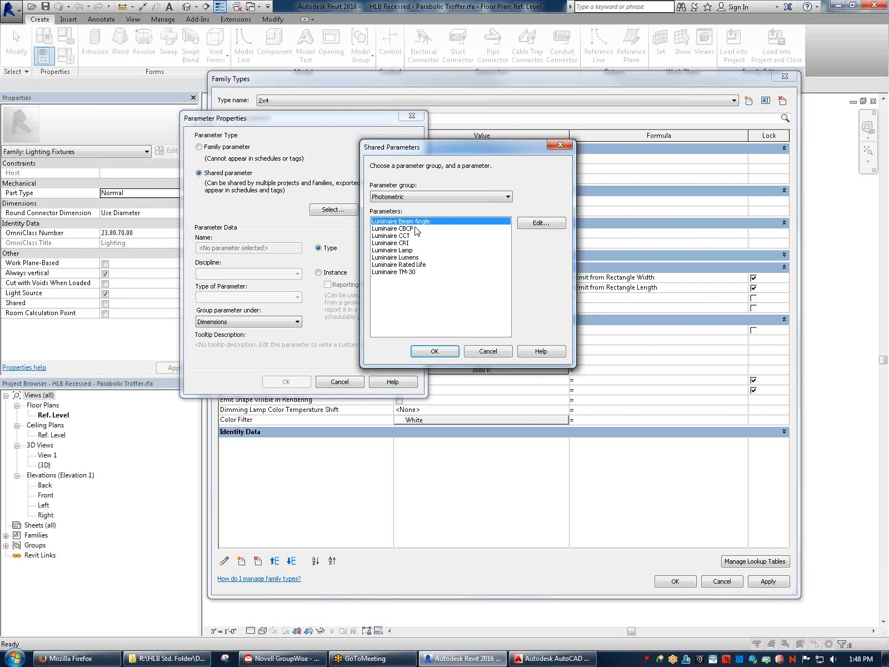
{"action": "left_click", "coordinate": [445, 351]}
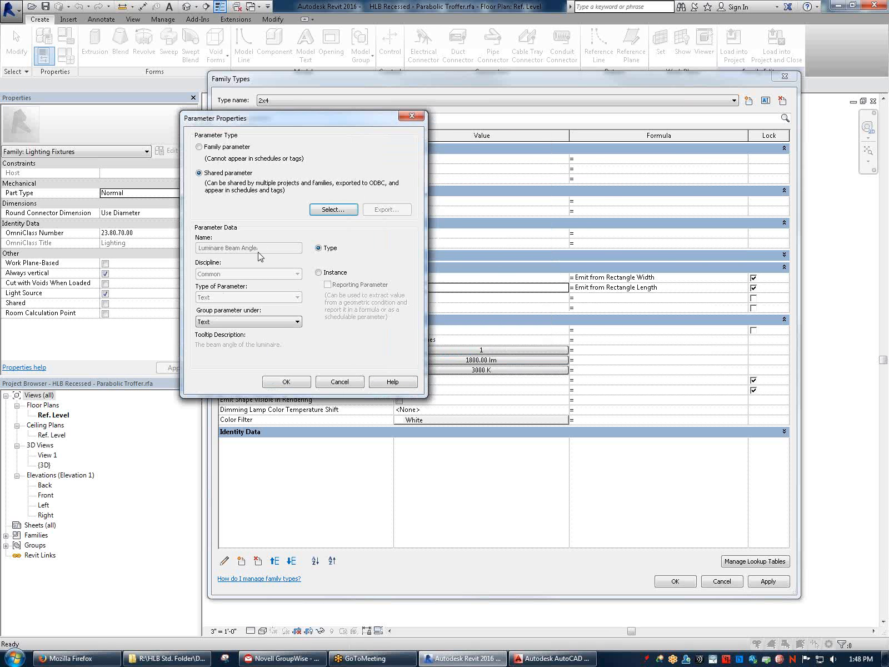
{"action": "left_click", "coordinate": [248, 323]}
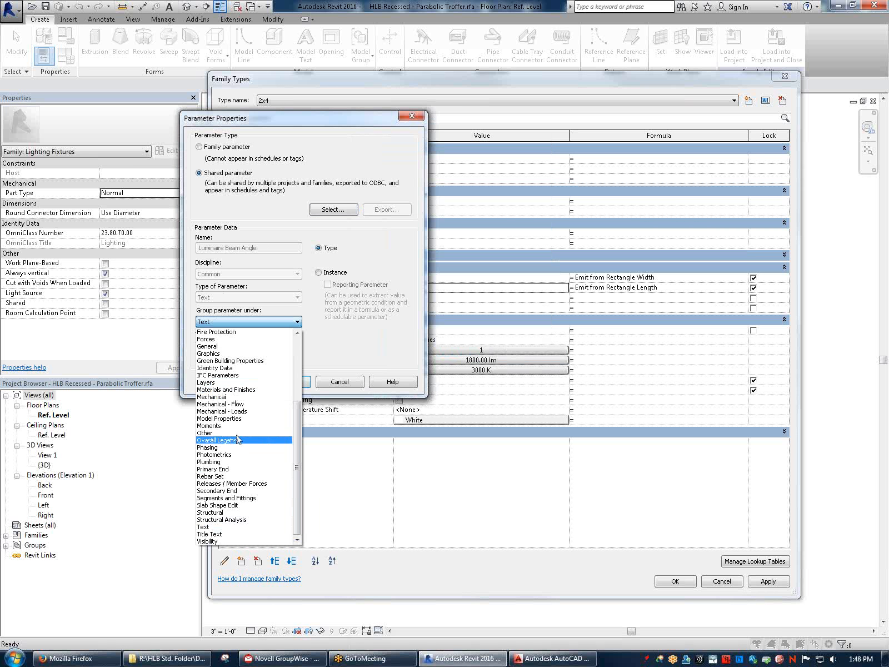
{"action": "left_click", "coordinate": [288, 382]}
{"action": "left_click", "coordinate": [288, 382]}
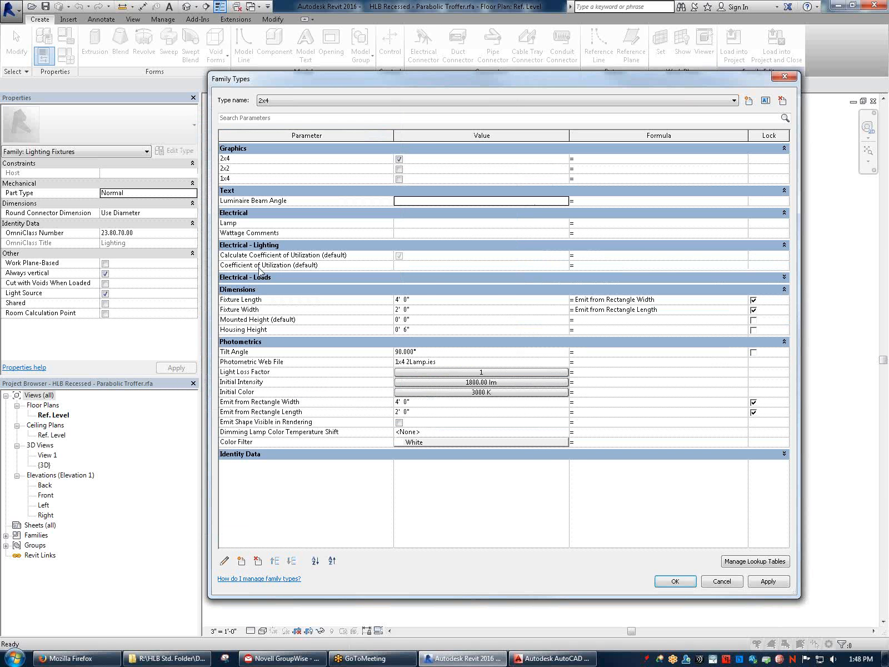
{"action": "left_click_drag", "start_coordinate": [262, 200], "coordinate": [342, 201]}
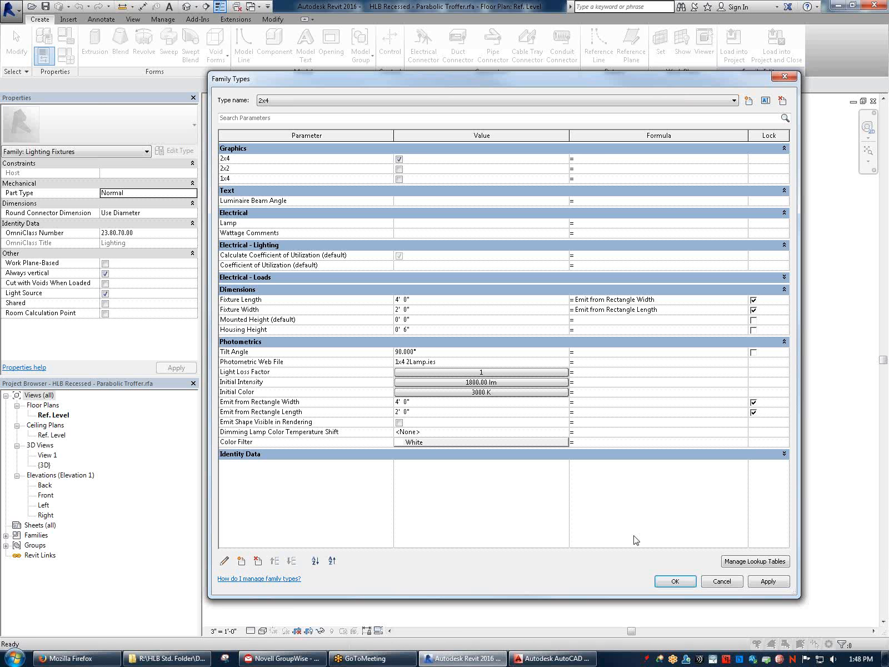
{"action": "left_click", "coordinate": [722, 581]}
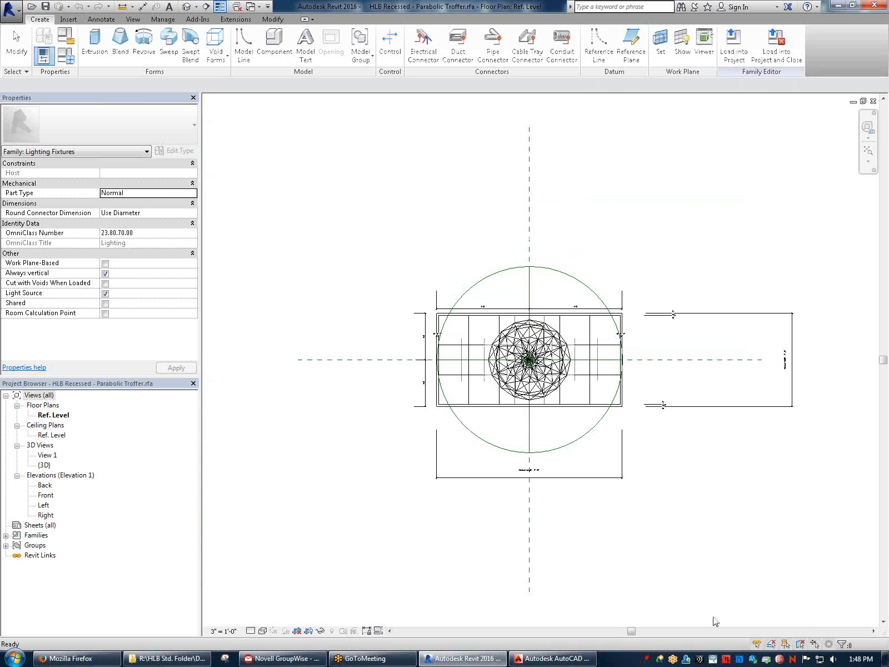
Delete the light source circle around the parabolic troffer and check the remaining geometry in 3D and in the Ref. Level floor plan
{"action": "left_click", "coordinate": [580, 281]}
{"action": "key", "text": "Delete"}
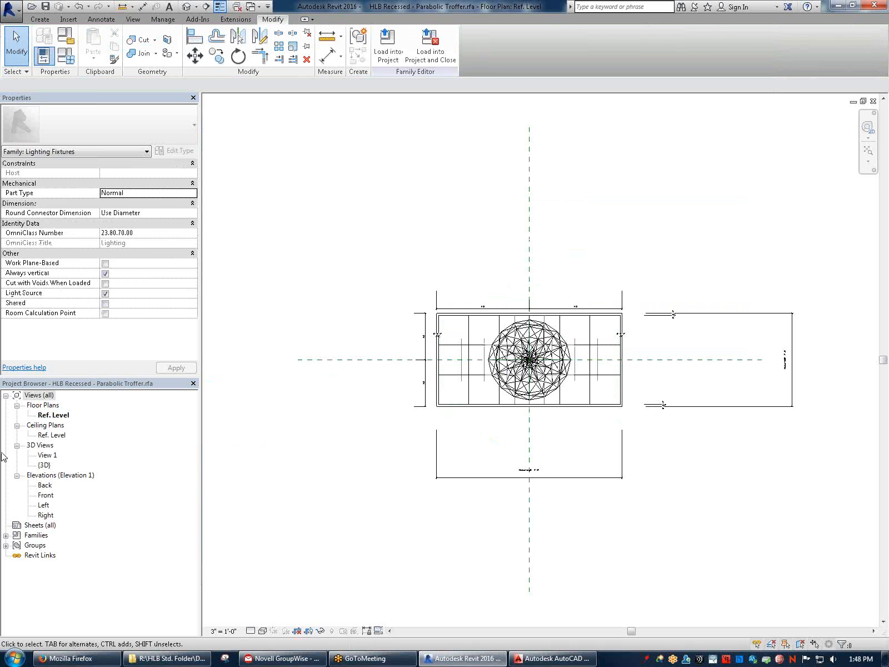
{"action": "double_click", "coordinate": [44, 465]}
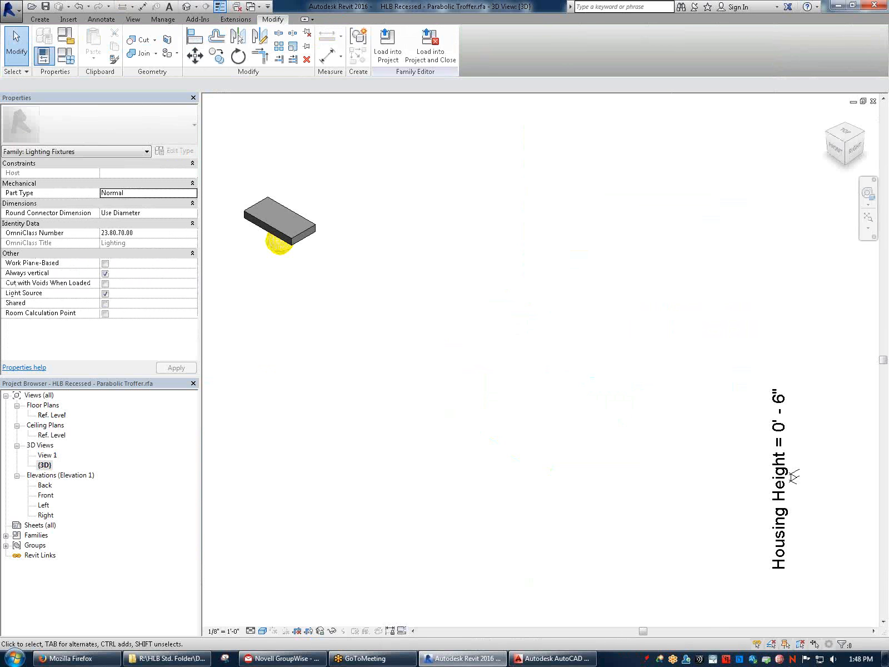
{"action": "scroll", "coordinate": [326, 240], "scroll_direction": "up", "scroll_amount": 2}
{"action": "left_click", "coordinate": [55, 436]}
{"action": "double_click", "coordinate": [55, 416]}
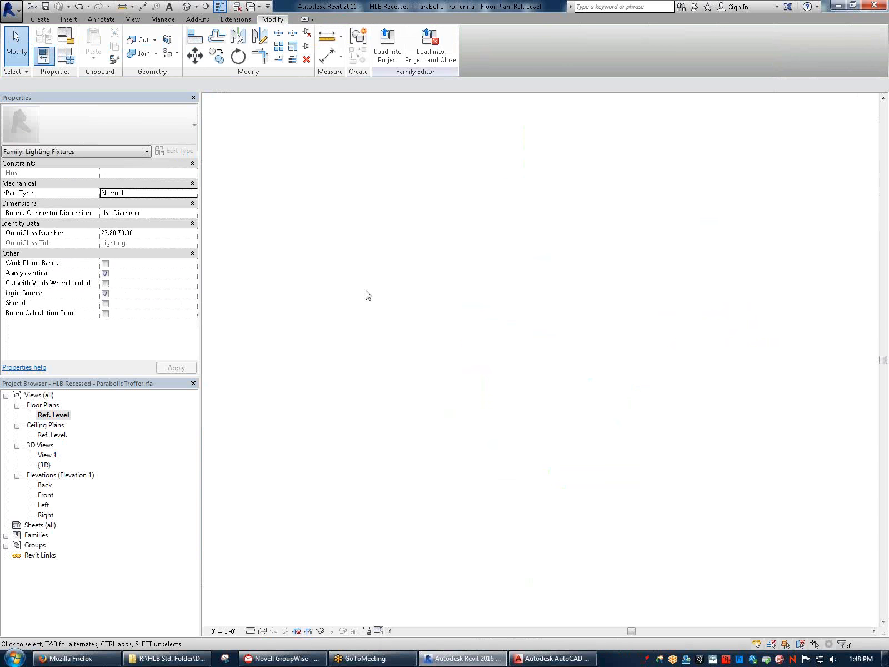
{"action": "scroll", "coordinate": [545, 342], "scroll_direction": "up", "scroll_amount": 5}
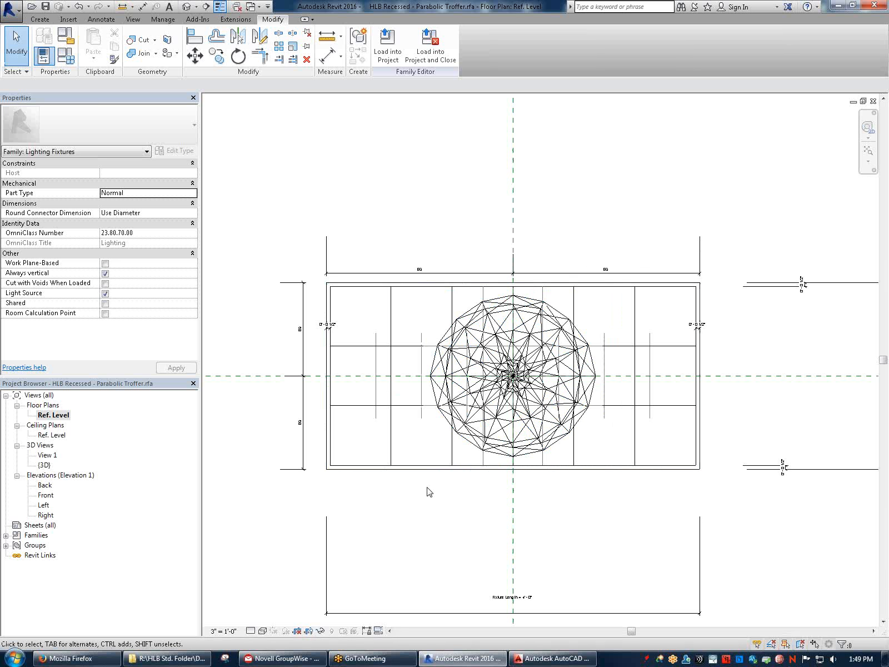
{"action": "scroll", "coordinate": [308, 472], "scroll_direction": "down", "scroll_amount": 3}
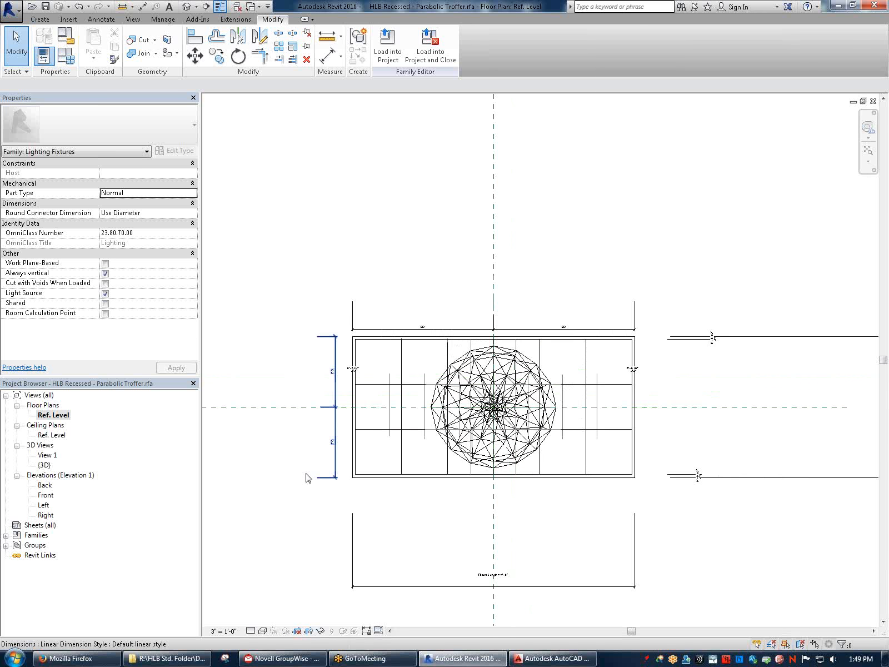
{"action": "left_click", "coordinate": [48, 22]}
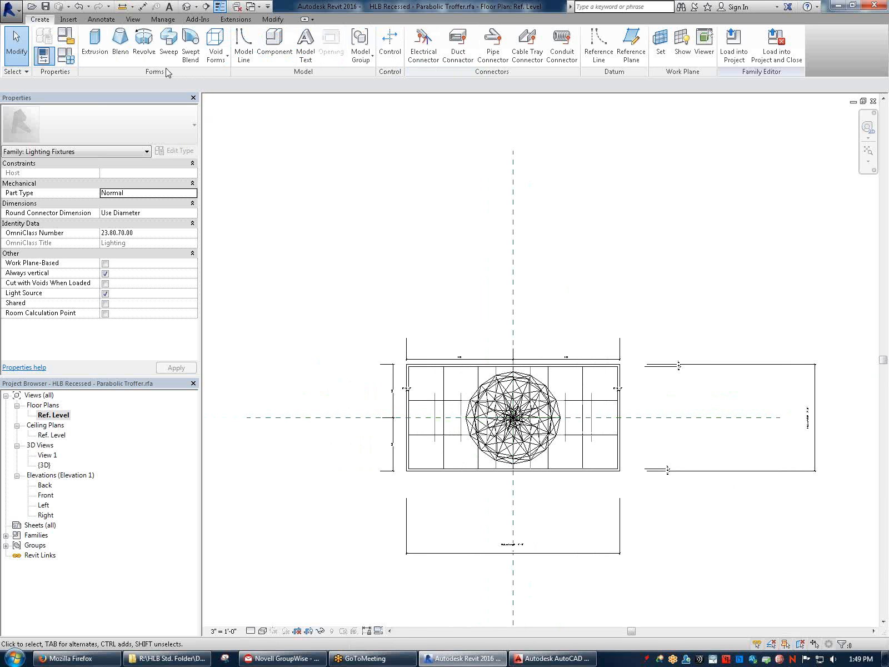
{"action": "left_click", "coordinate": [423, 56]}
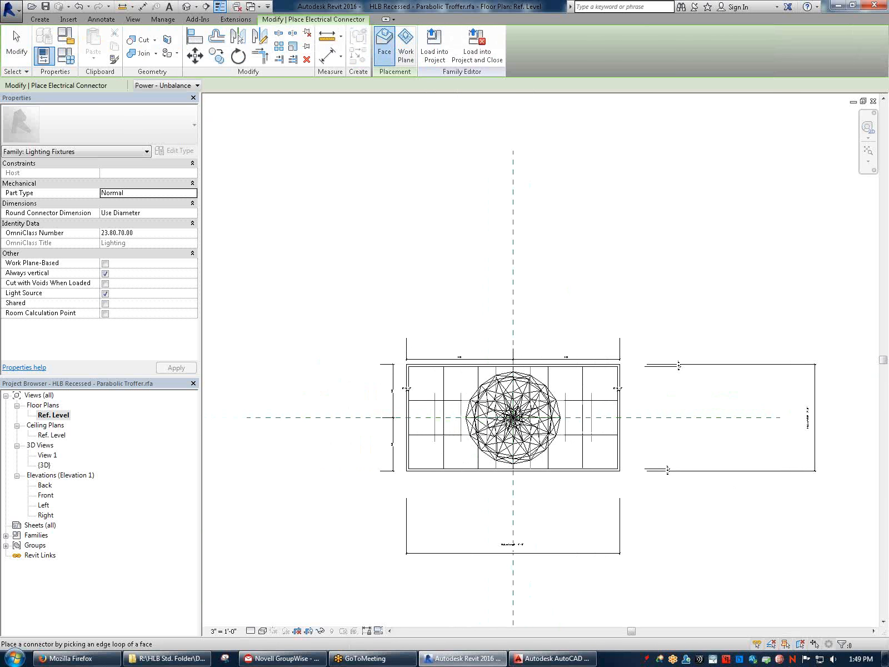
{"action": "scroll", "coordinate": [512, 416], "scroll_direction": "up", "scroll_amount": 1}
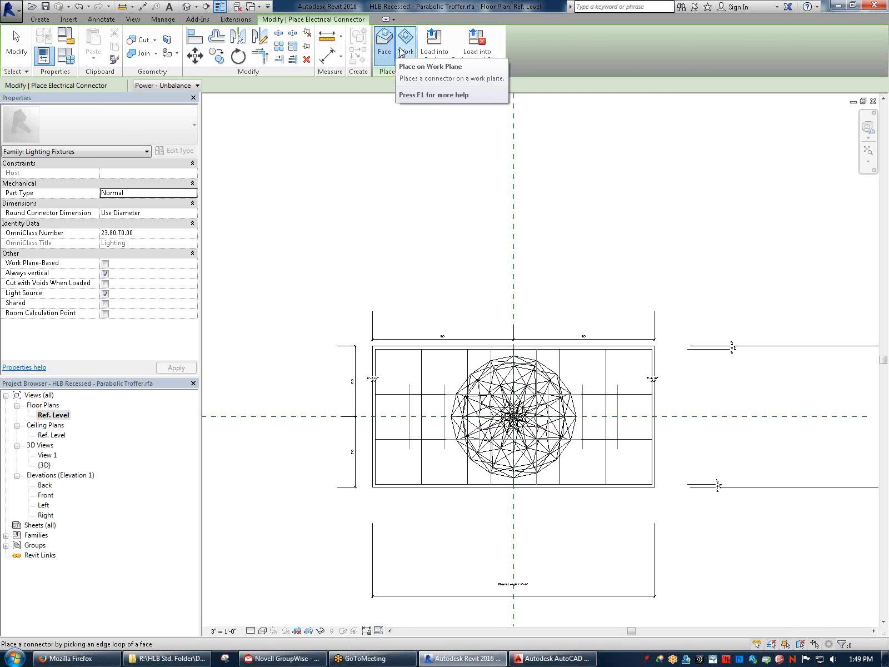
{"action": "scroll", "coordinate": [482, 181], "scroll_direction": "down", "scroll_amount": 1}
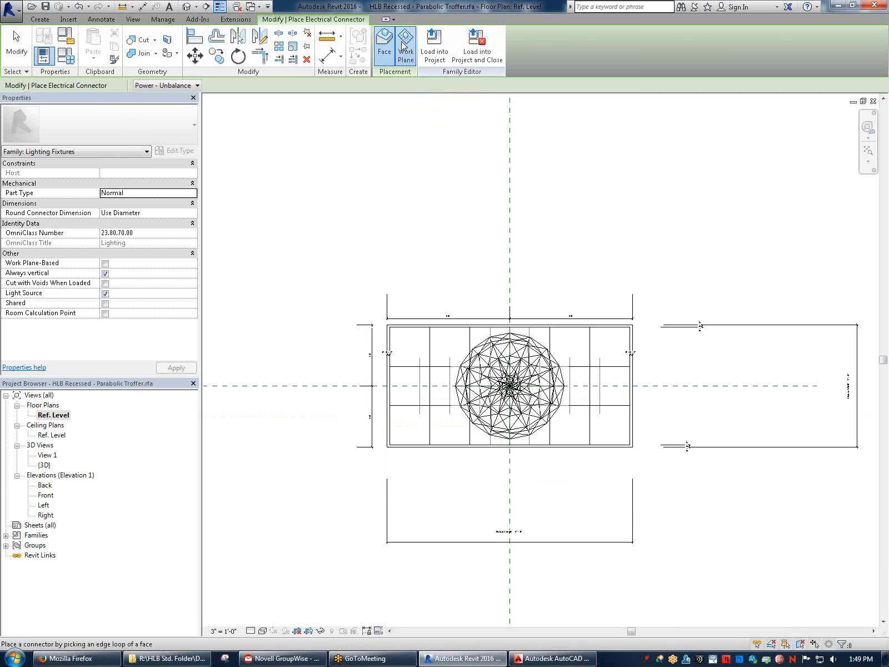
{"action": "left_click", "coordinate": [404, 46]}
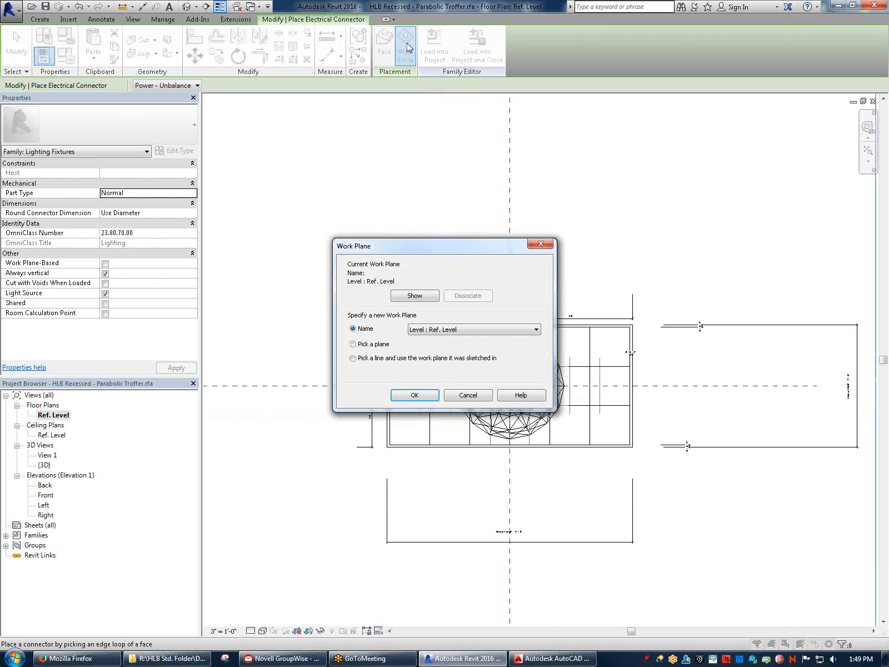
{"action": "left_click", "coordinate": [467, 396]}
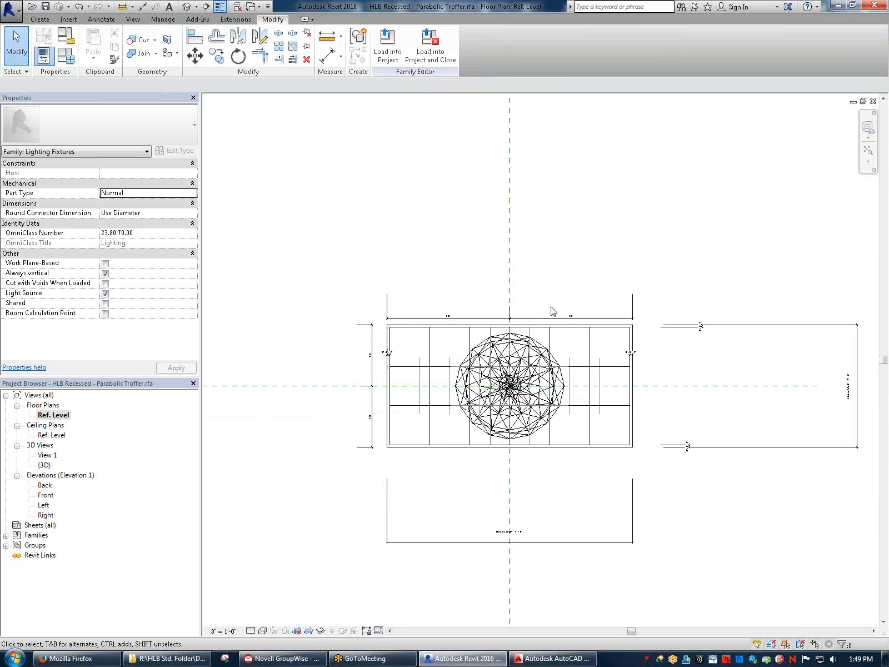
Place a Power - Unbalanced electrical connector on the Level : Ref. Level work plane of the parabolic troffer
{"action": "left_click", "coordinate": [48, 20]}
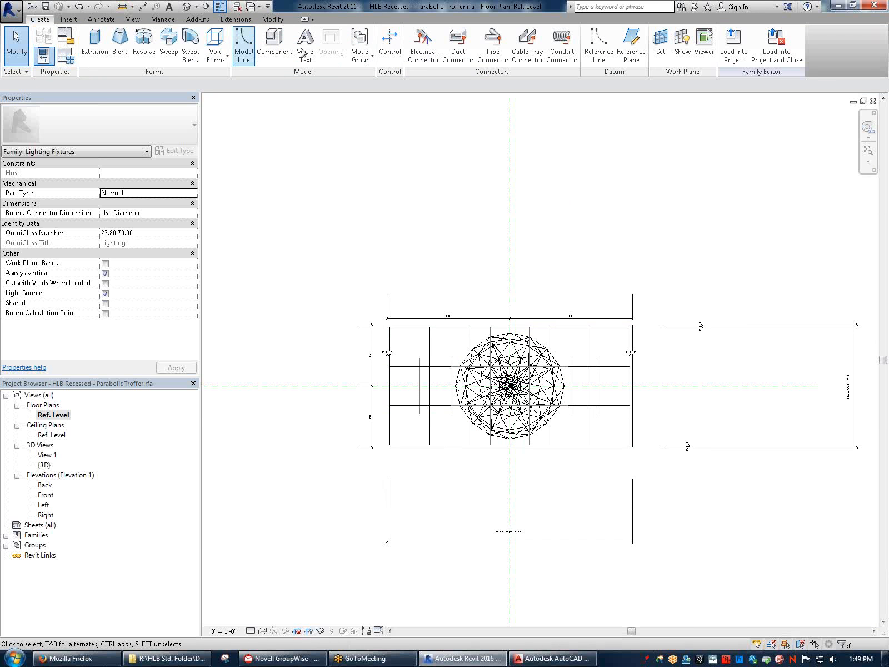
{"action": "left_click", "coordinate": [429, 50]}
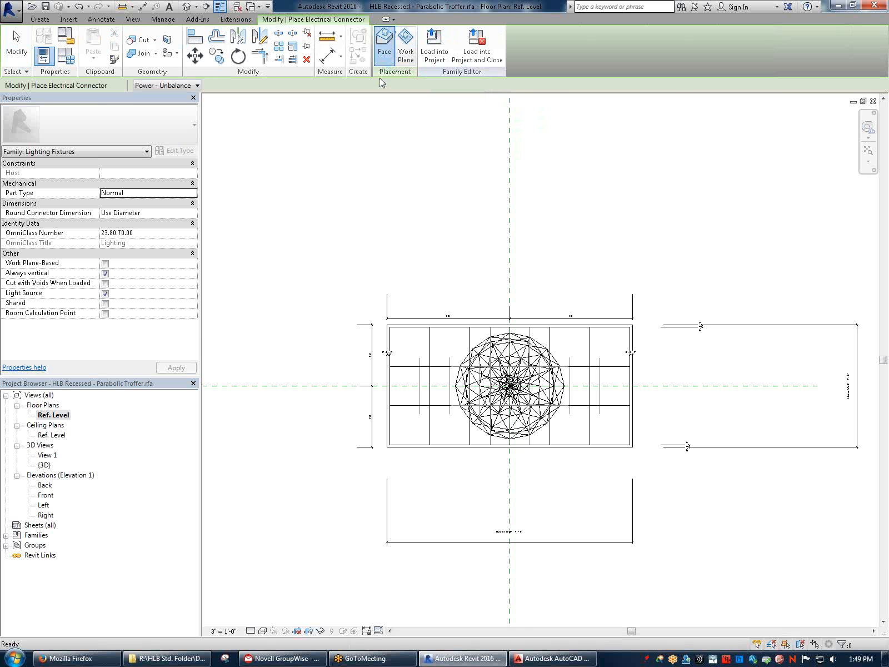
{"action": "left_click", "coordinate": [407, 53]}
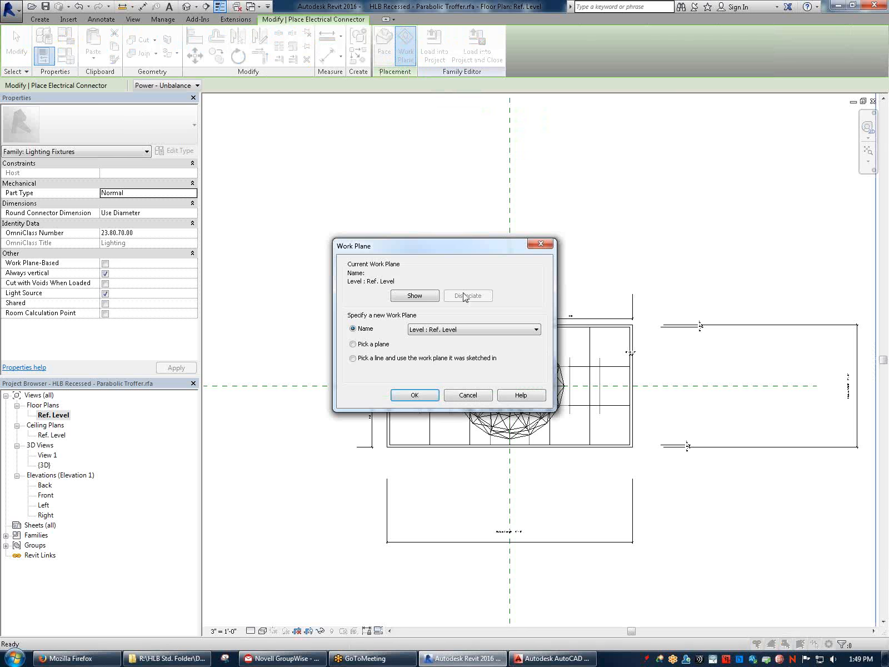
{"action": "left_click", "coordinate": [429, 331]}
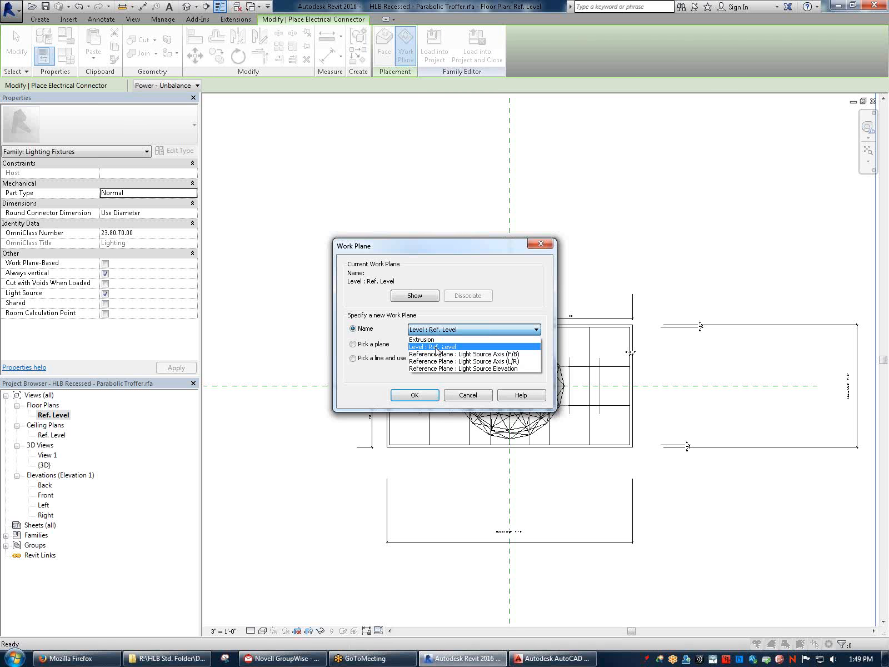
{"action": "left_click", "coordinate": [437, 346]}
{"action": "left_click", "coordinate": [433, 333]}
{"action": "left_click", "coordinate": [437, 348]}
{"action": "left_click", "coordinate": [416, 395]}
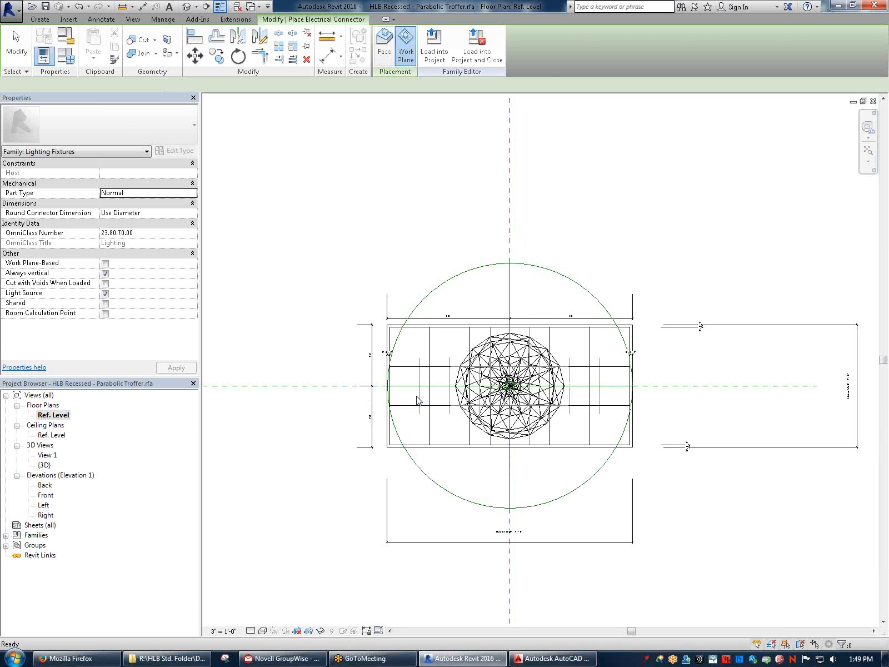
{"action": "left_click", "coordinate": [563, 284]}
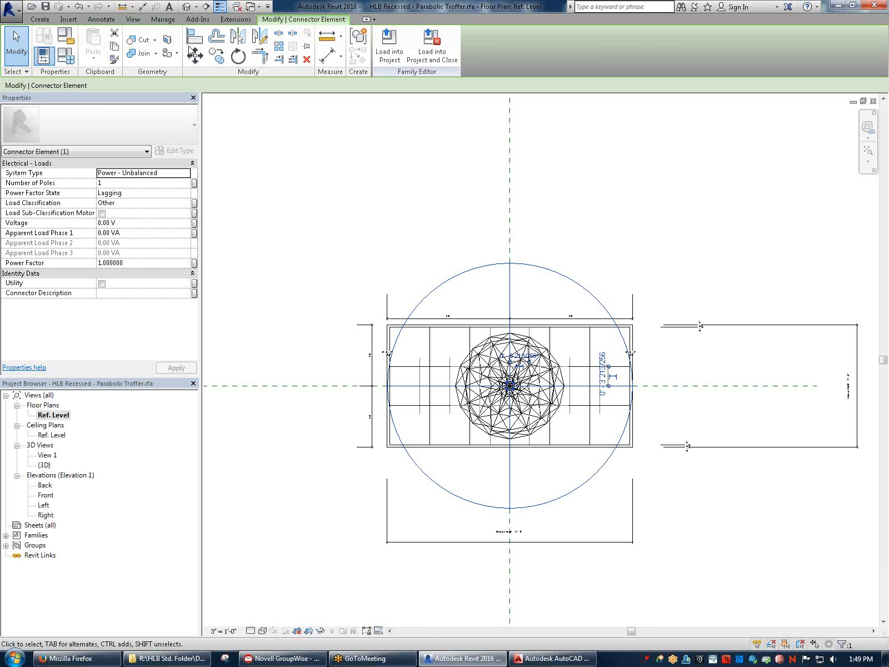
{"action": "left_click", "coordinate": [306, 46]}
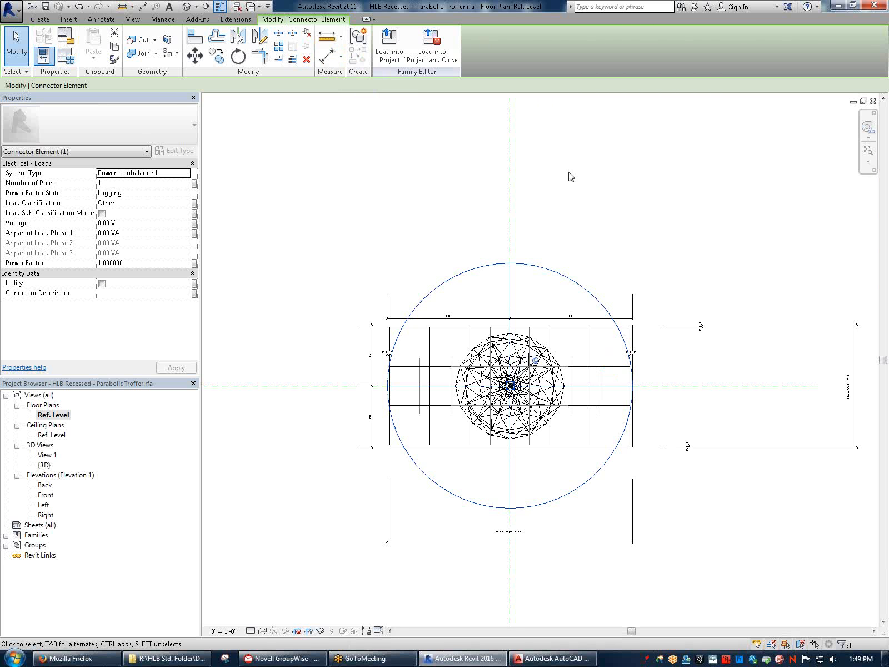
{"action": "left_click", "coordinate": [610, 173]}
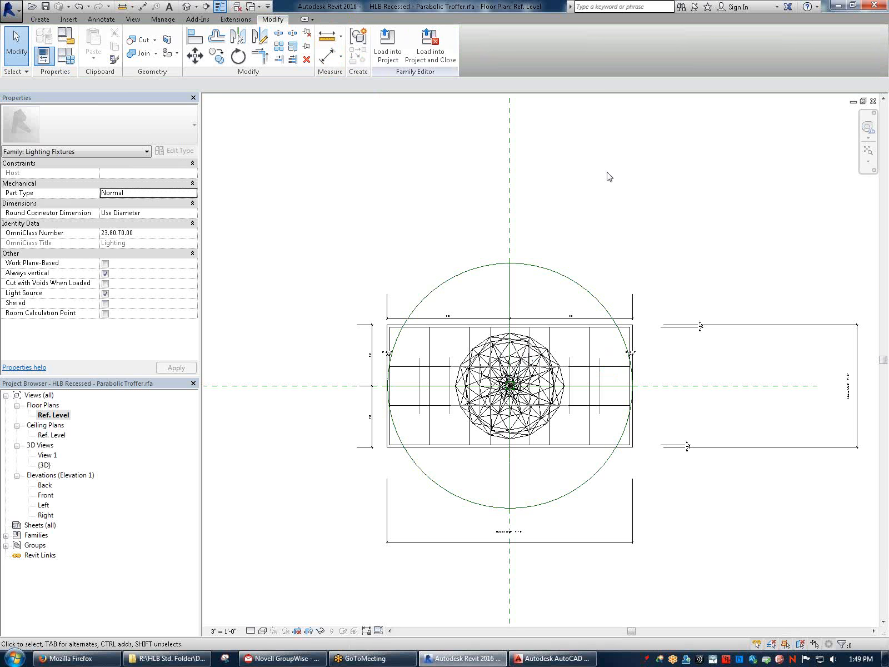
{"action": "left_click", "coordinate": [537, 281]}
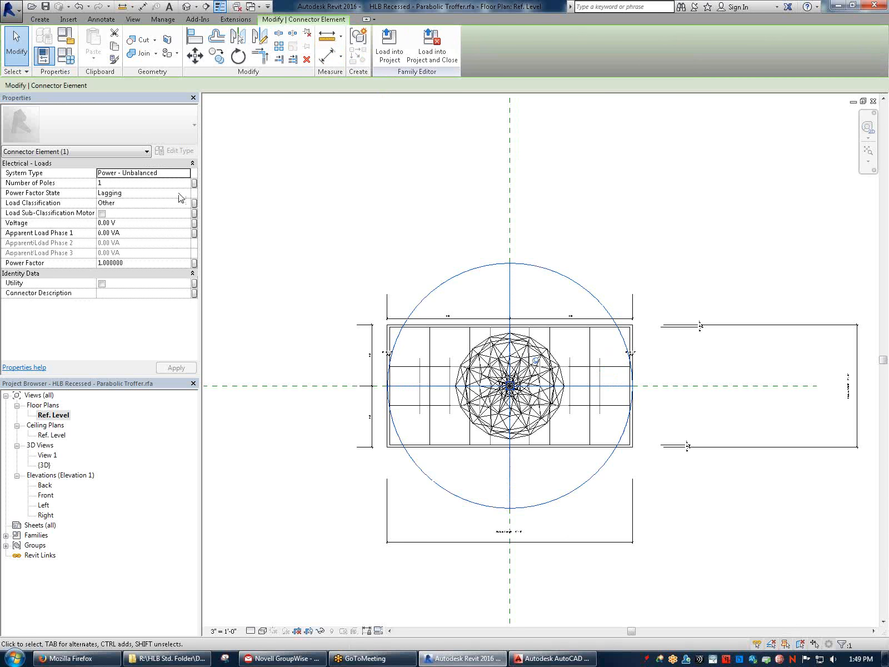
{"action": "left_click", "coordinate": [195, 222]}
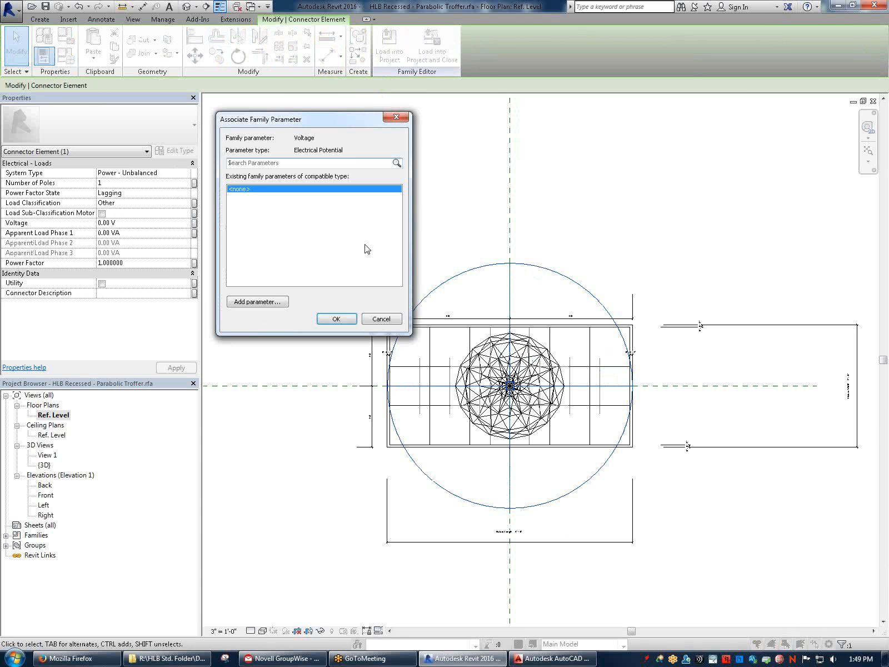
{"action": "left_click", "coordinate": [381, 318]}
{"action": "left_click", "coordinate": [338, 184]}
Add the shared parameter Luminaire Input Watts as a type parameter grouped under Electrical - Lighting
{"action": "left_click", "coordinate": [67, 56]}
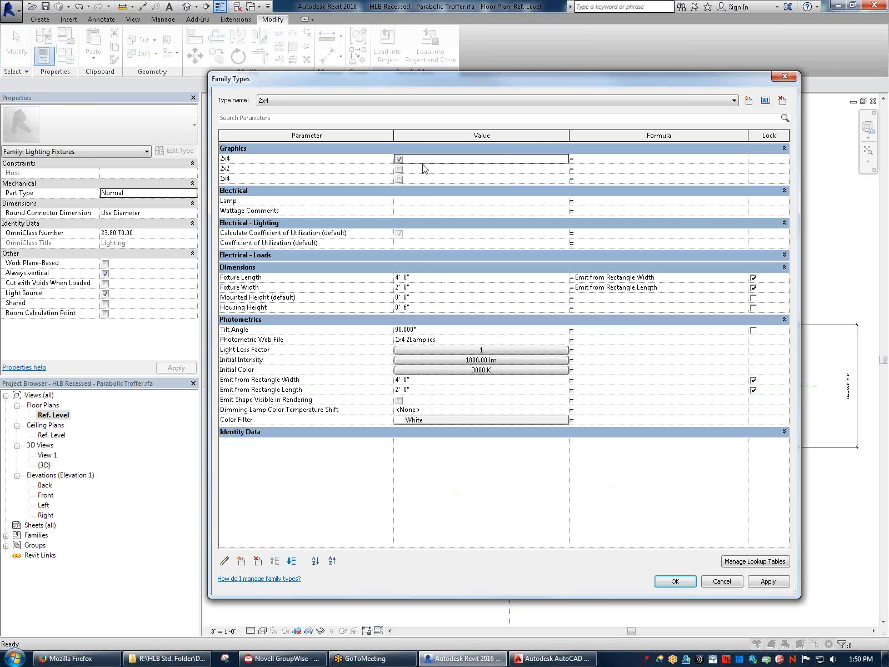
{"action": "left_click", "coordinate": [242, 561]}
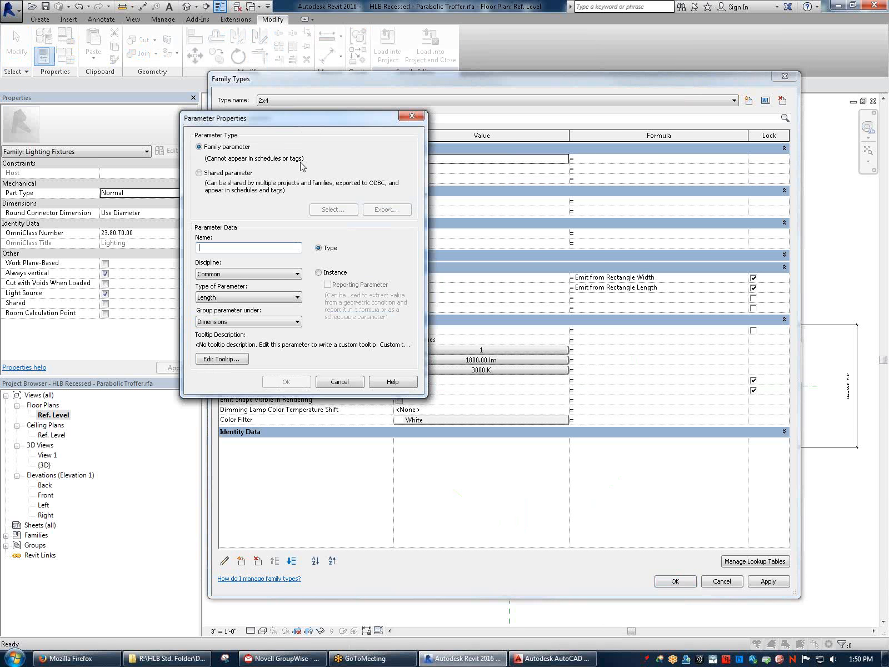
{"action": "left_click", "coordinate": [241, 172]}
{"action": "left_click", "coordinate": [329, 210]}
{"action": "left_click", "coordinate": [429, 196]}
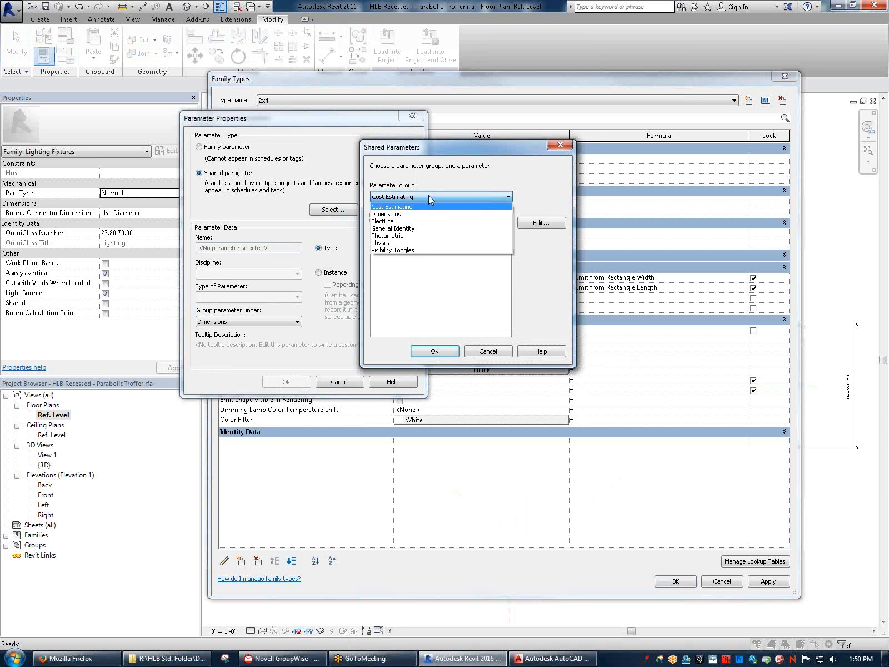
{"action": "left_click", "coordinate": [418, 221]}
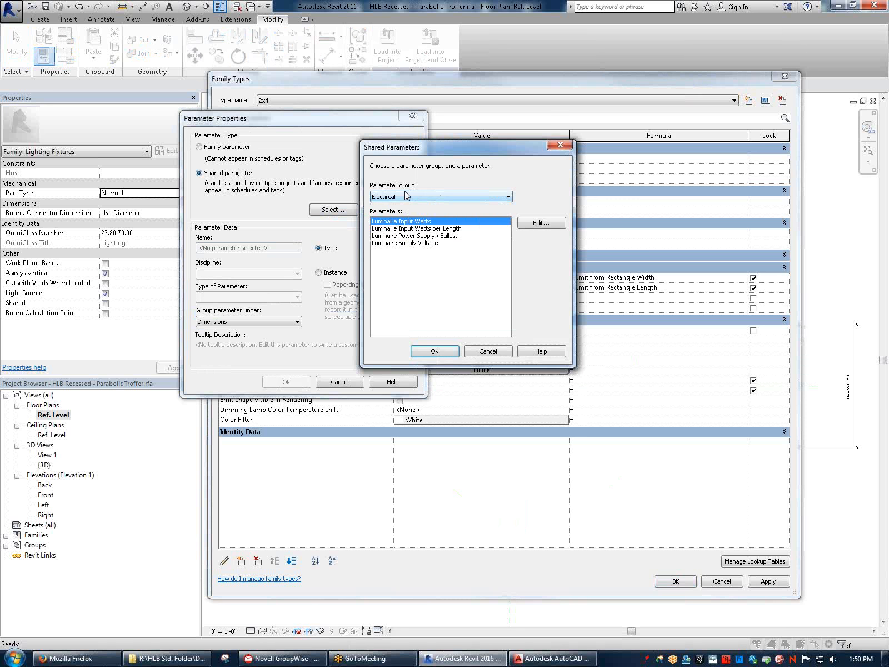
{"action": "left_click", "coordinate": [435, 351]}
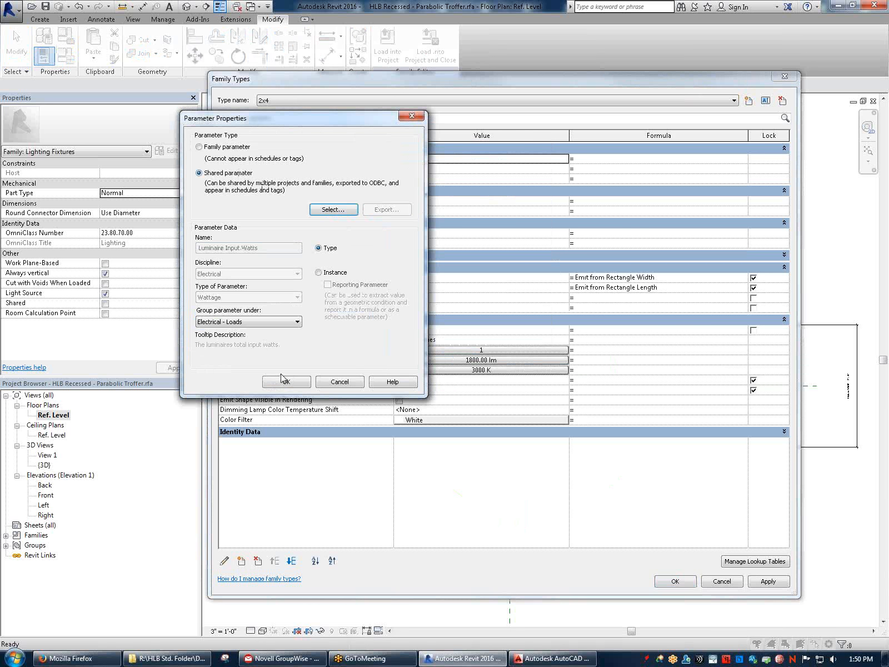
{"action": "left_click", "coordinate": [248, 322]}
{"action": "scroll", "coordinate": [244, 356], "scroll_direction": "up", "scroll_amount": 1}
{"action": "left_click", "coordinate": [234, 351]}
{"action": "left_click", "coordinate": [295, 381]}
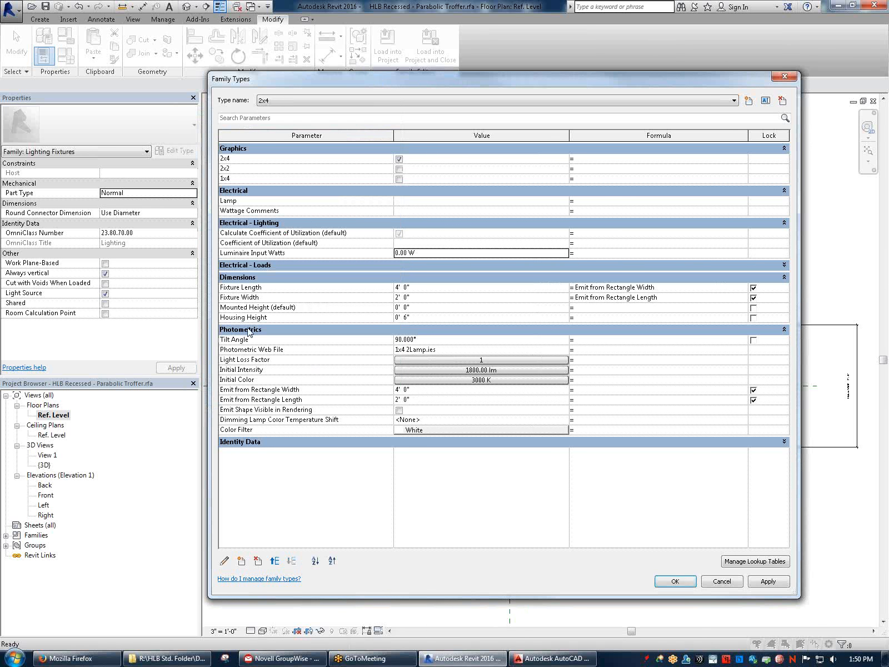
Add the shared parameter Luminaire Supply Voltage as a type parameter grouped under Electrical - Lighting
{"action": "left_click", "coordinate": [241, 561]}
{"action": "left_click", "coordinate": [244, 174]}
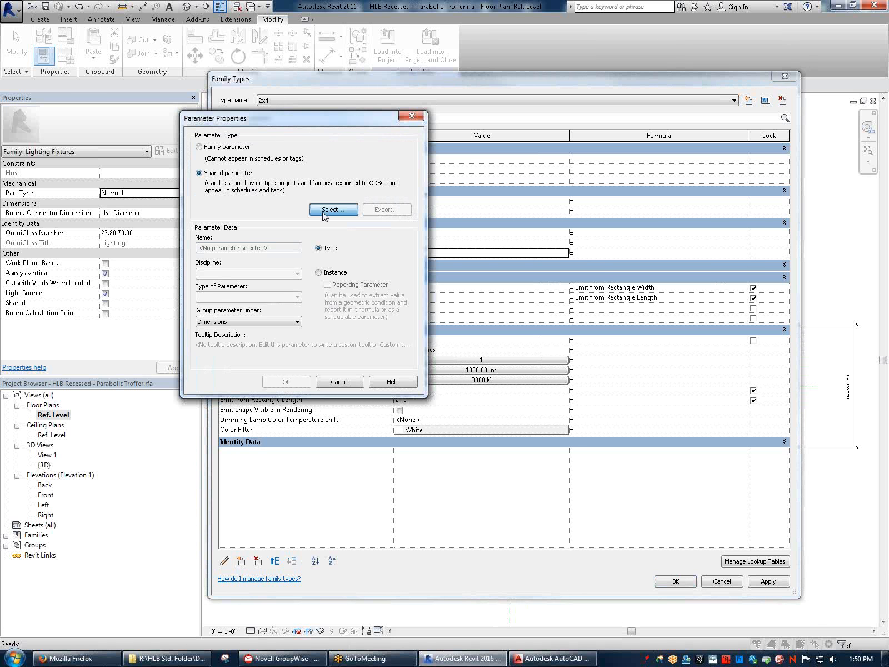
{"action": "left_click", "coordinate": [333, 209]}
{"action": "left_click", "coordinate": [398, 196]}
{"action": "left_click", "coordinate": [395, 222]}
{"action": "left_click", "coordinate": [411, 243]}
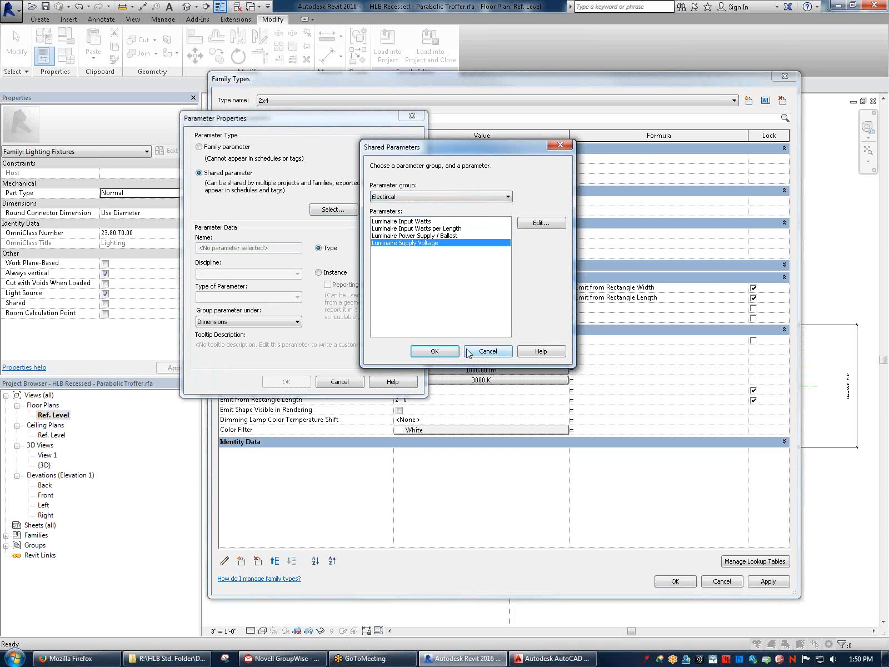
{"action": "left_click", "coordinate": [435, 351]}
{"action": "left_click", "coordinate": [253, 323]}
{"action": "scroll", "coordinate": [251, 360], "scroll_direction": "up", "scroll_amount": 1}
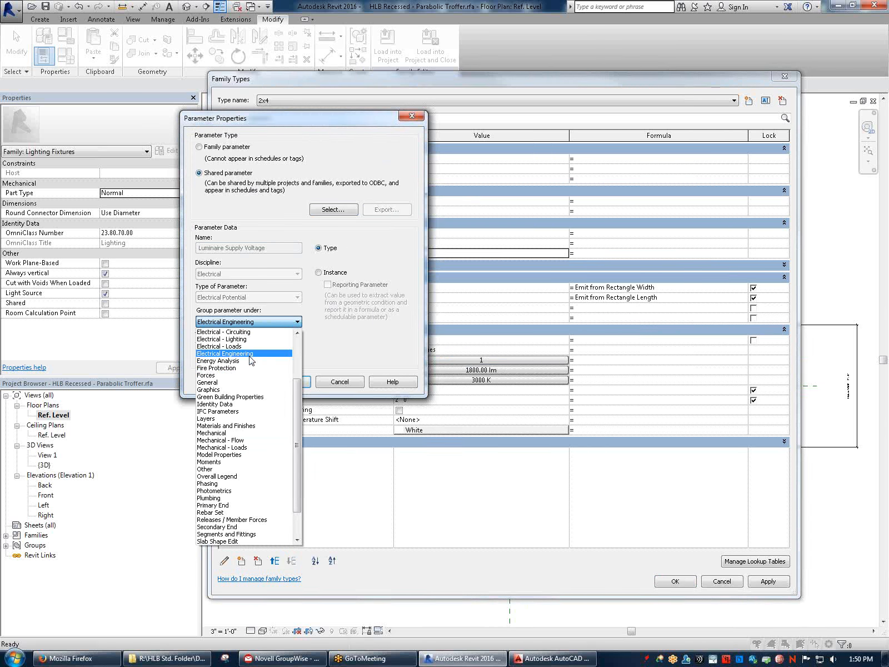
{"action": "left_click", "coordinate": [253, 339]}
{"action": "left_click", "coordinate": [289, 381]}
Set the 2x4 type's Luminaire Input Watts to 50 W and Luminaire Supply Voltage to 120 V, and apply the family type changes
{"action": "left_click", "coordinate": [428, 255]}
{"action": "left_click_drag", "start_coordinate": [410, 253], "coordinate": [381, 254]}
{"action": "type", "text": "50W"}
{"action": "left_click", "coordinate": [417, 262]}
{"action": "type", "text": "120"}
{"action": "left_click", "coordinate": [462, 253]}
{"action": "left_click", "coordinate": [776, 585]}
{"action": "left_click", "coordinate": [673, 582]}
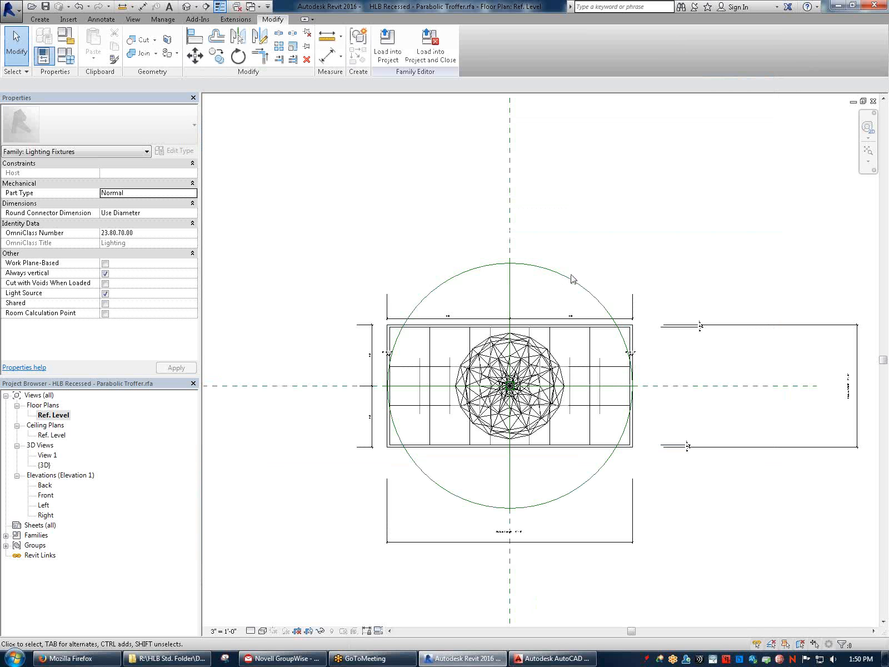
Associate the electrical connector's Voltage with the Luminaire Supply Voltage family parameter
{"action": "left_click", "coordinate": [572, 281]}
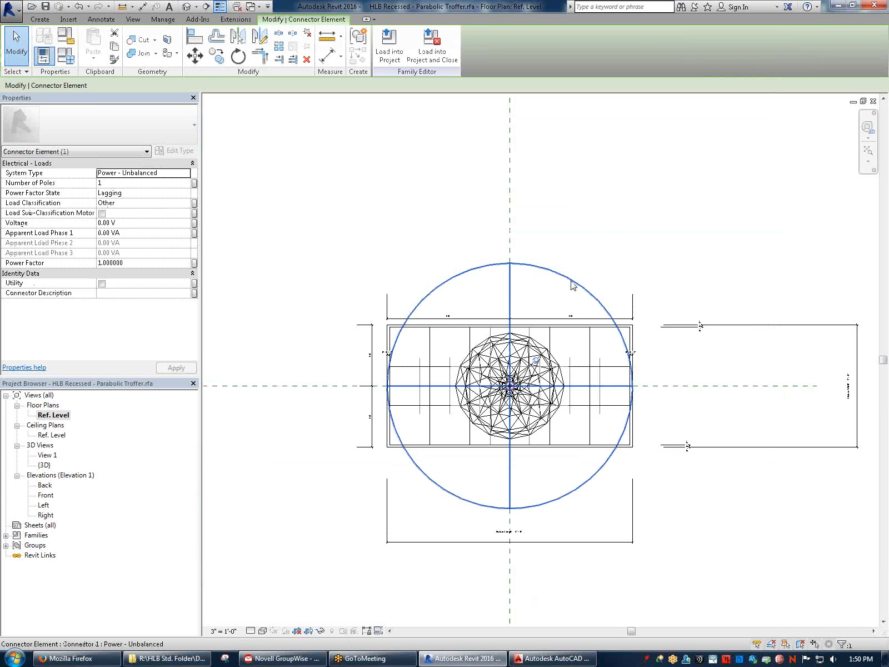
{"action": "left_click", "coordinate": [195, 223]}
{"action": "left_click", "coordinate": [257, 197]}
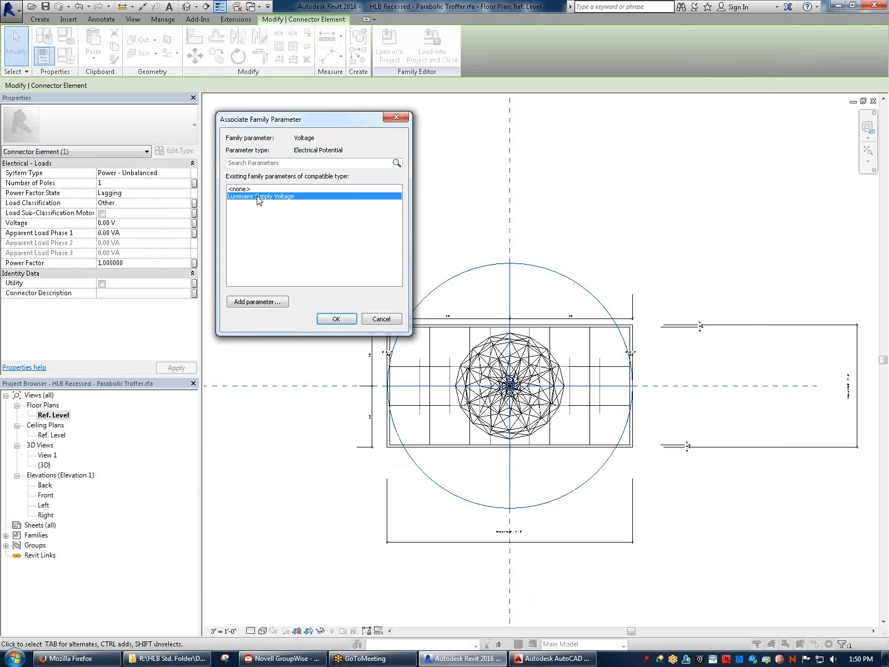
{"action": "left_click", "coordinate": [337, 319]}
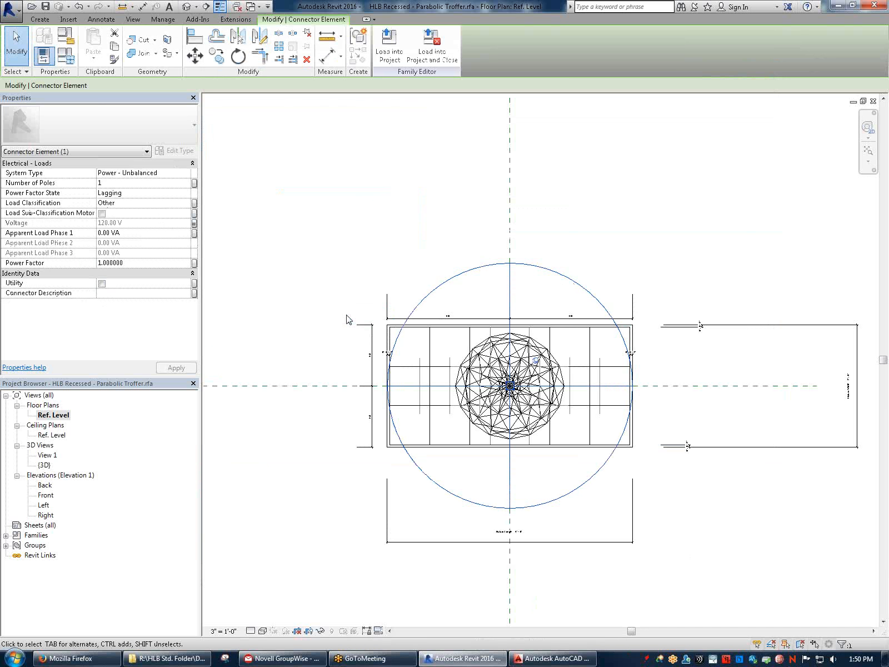
Associate the connector's Apparent Load Phase 1 with Luminaire Input Watts and check the connector's linked load values
{"action": "left_click", "coordinate": [194, 233]}
{"action": "left_click", "coordinate": [270, 204]}
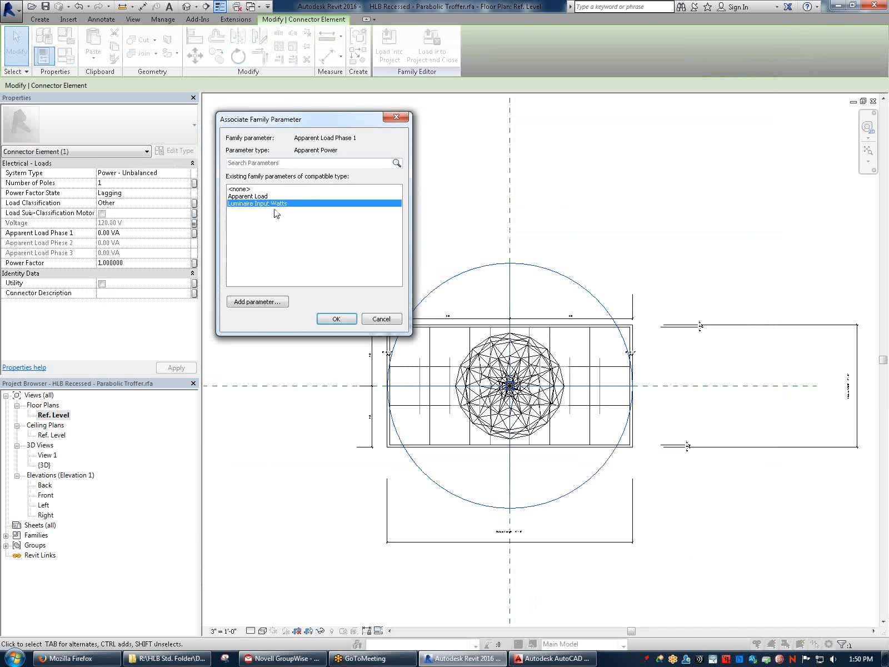
{"action": "left_click", "coordinate": [336, 319]}
{"action": "left_click", "coordinate": [679, 210]}
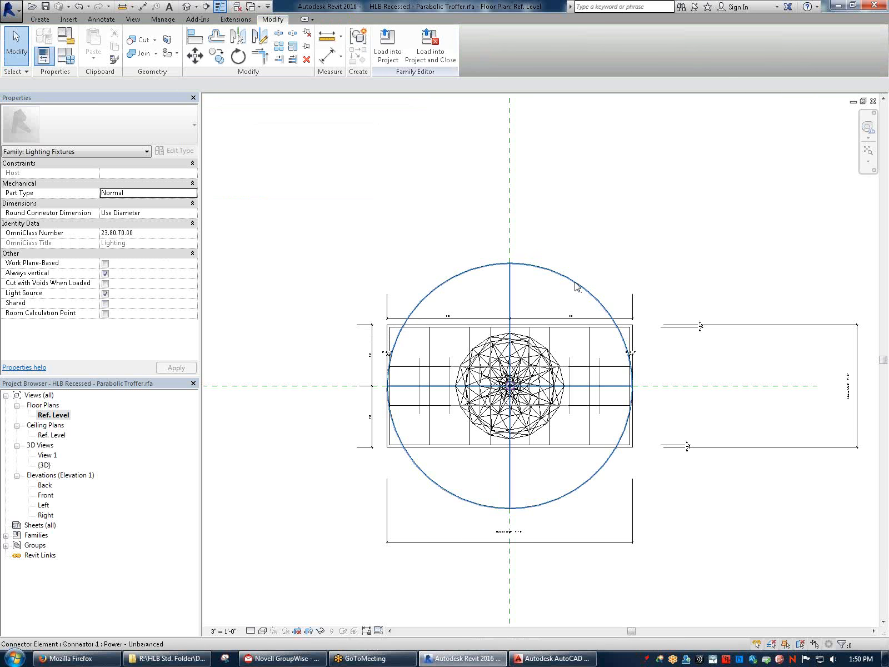
{"action": "left_click", "coordinate": [576, 286]}
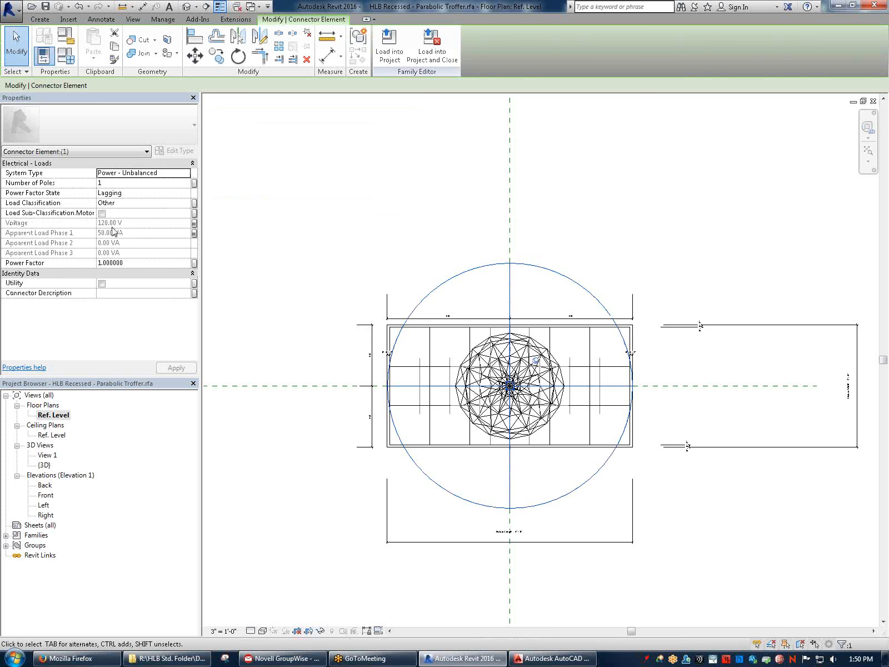
{"action": "left_click", "coordinate": [411, 214]}
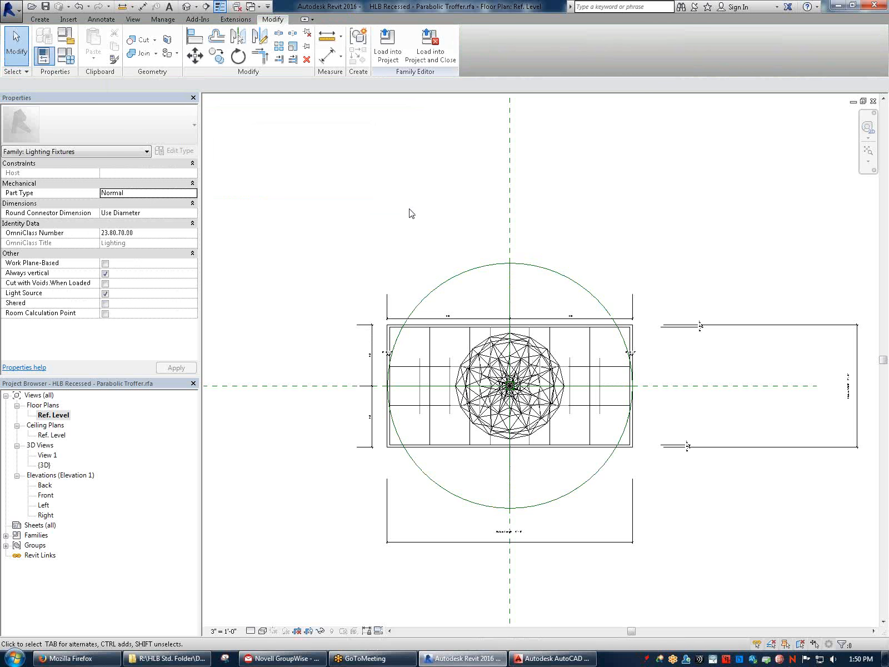
{"action": "scroll", "coordinate": [576, 406], "scroll_direction": "up", "scroll_amount": 1}
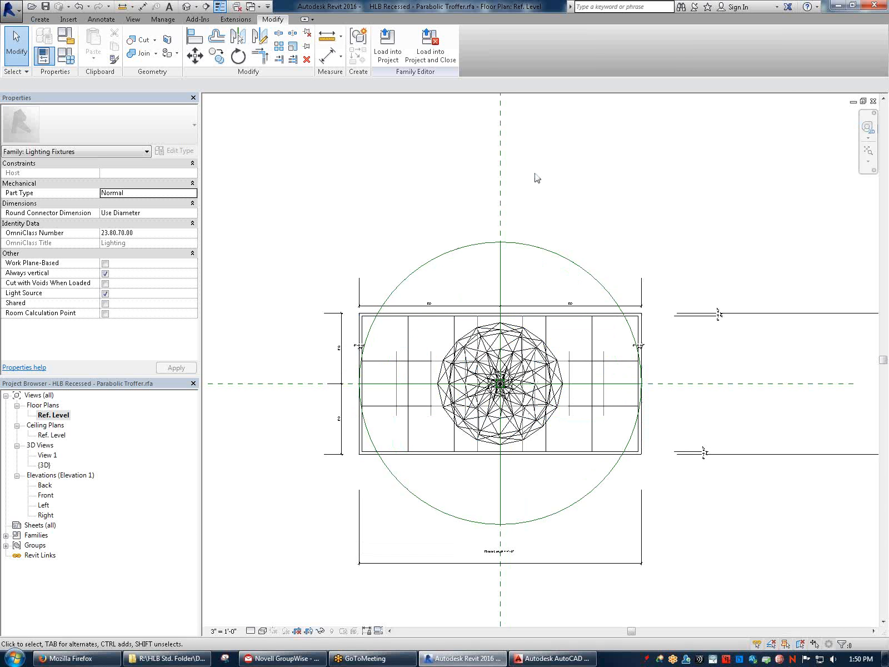
Examine the parabolic troffer's reference level plan, and open the {3D} view to inspect the fixture body and light source
{"action": "scroll", "coordinate": [523, 228], "scroll_direction": "down", "scroll_amount": 2}
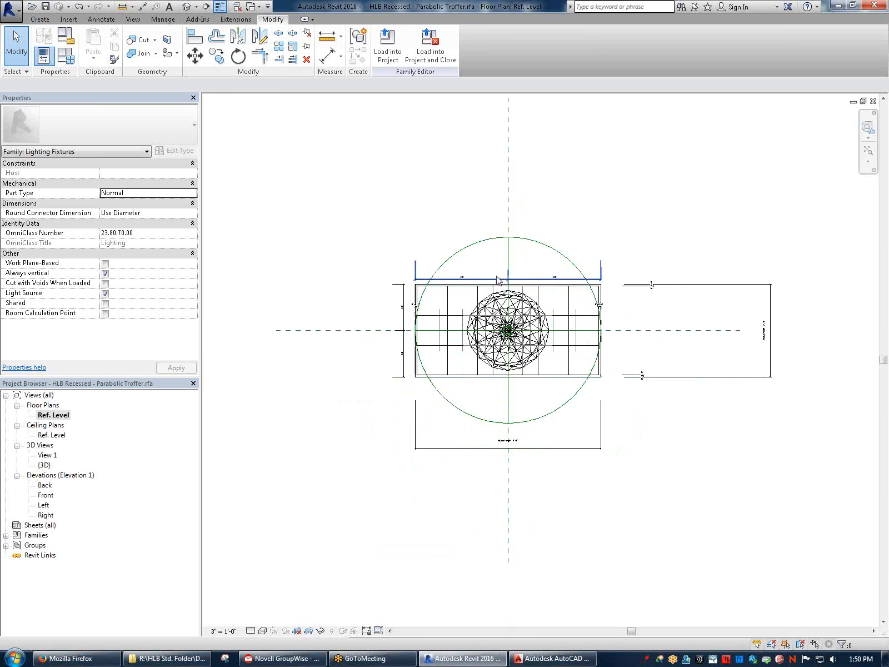
{"action": "scroll", "coordinate": [569, 201], "scroll_direction": "down", "scroll_amount": 1}
{"action": "middle_click_drag", "start_coordinate": [570, 201], "coordinate": [575, 267]}
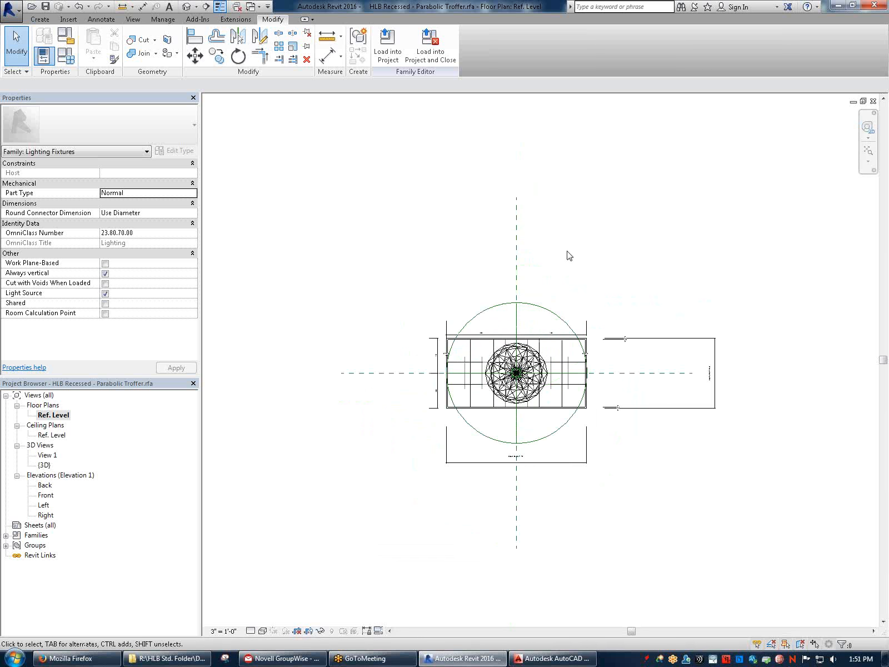
{"action": "scroll", "coordinate": [522, 372], "scroll_direction": "up", "scroll_amount": 2}
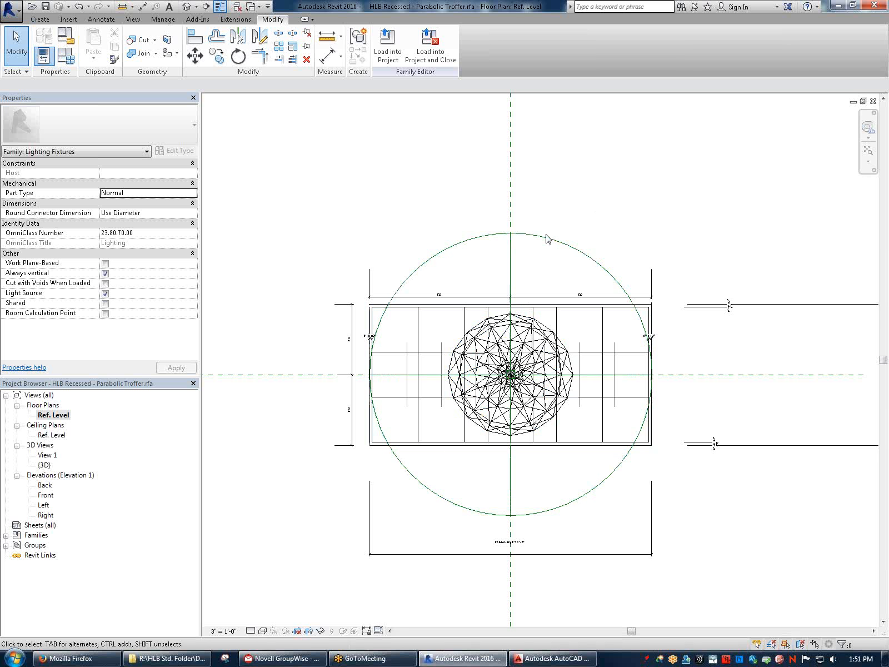
{"action": "double_click", "coordinate": [43, 464]}
{"action": "middle_click_drag", "start_coordinate": [270, 324], "coordinate": [478, 438]}
{"action": "scroll", "coordinate": [448, 356], "scroll_direction": "up", "scroll_amount": 5}
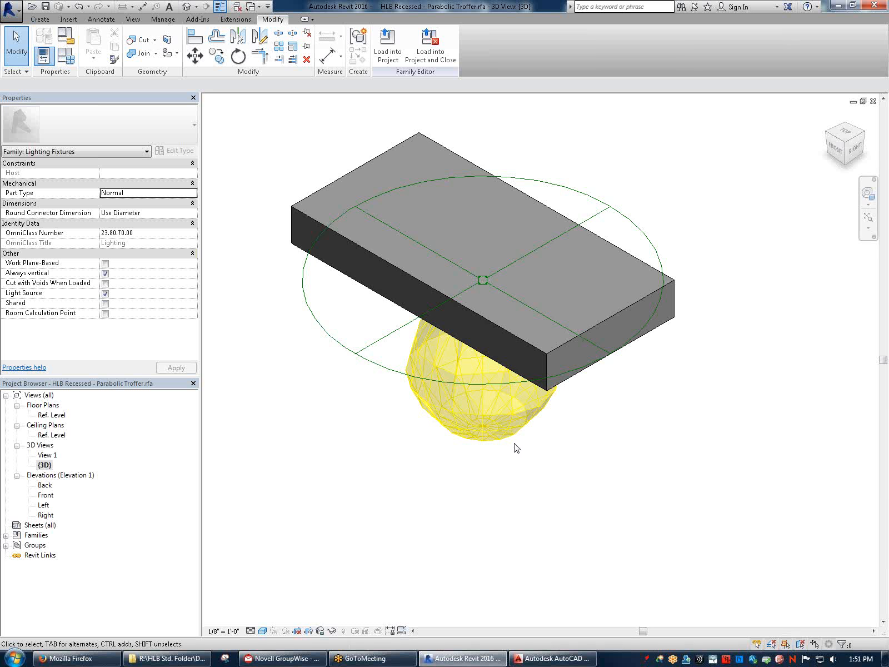
{"action": "scroll", "coordinate": [533, 472], "scroll_direction": "down", "scroll_amount": 1}
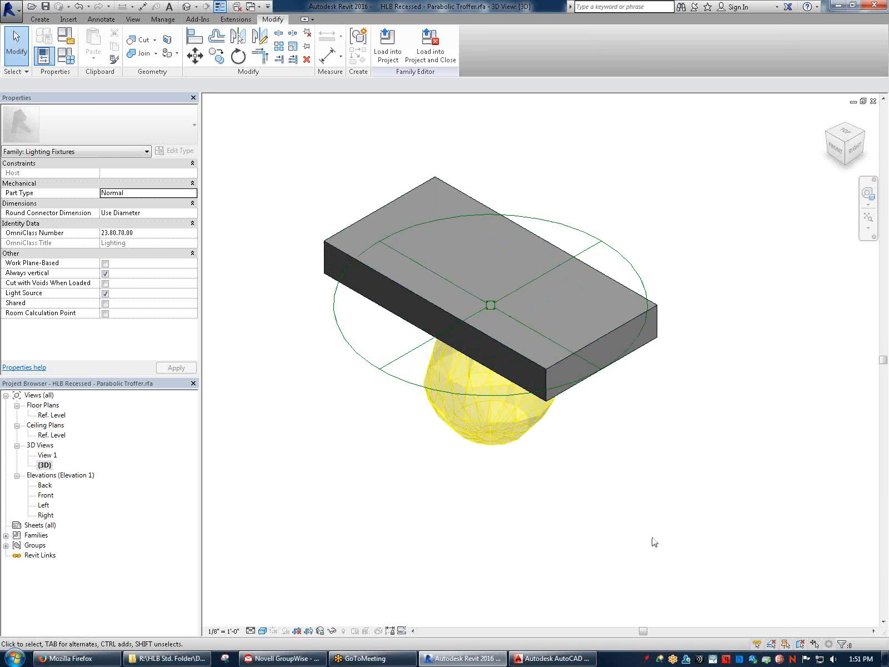
Switch to AutoCAD and examine the recessed fixture symbols in FIXTURE BLOCKS.dwg alongside the pendant / surface fixtures
{"action": "left_click", "coordinate": [552, 658]}
{"action": "scroll", "coordinate": [513, 344], "scroll_direction": "down", "scroll_amount": 5}
{"action": "mouse_move", "coordinate": [833, 341]}
{"action": "middle_mouse_down"}
{"action": "mouse_move", "coordinate": [605, 228]}
{"action": "mouse_move", "coordinate": [612, 240]}
{"action": "mouse_move", "coordinate": [351, 253]}
{"action": "middle_mouse_up"}
{"action": "scroll", "coordinate": [724, 238], "scroll_direction": "up", "scroll_amount": 2}
{"action": "scroll", "coordinate": [717, 278], "scroll_direction": "down", "scroll_amount": 2}
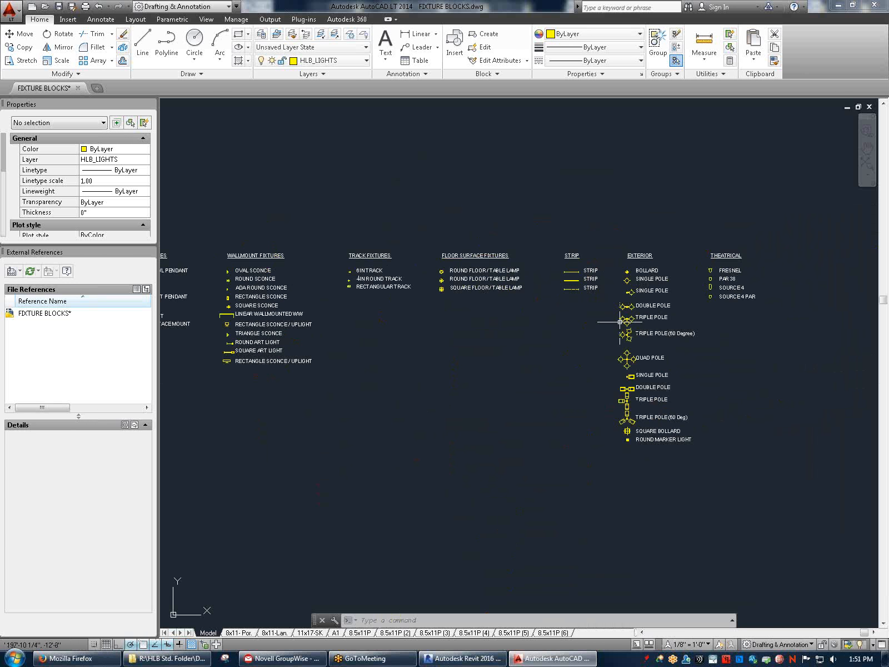
{"action": "middle_click_drag", "start_coordinate": [450, 295], "coordinate": [745, 317]}
{"action": "scroll", "coordinate": [374, 333], "scroll_direction": "up", "scroll_amount": 3}
{"action": "middle_click_drag", "start_coordinate": [506, 300], "coordinate": [517, 297]}
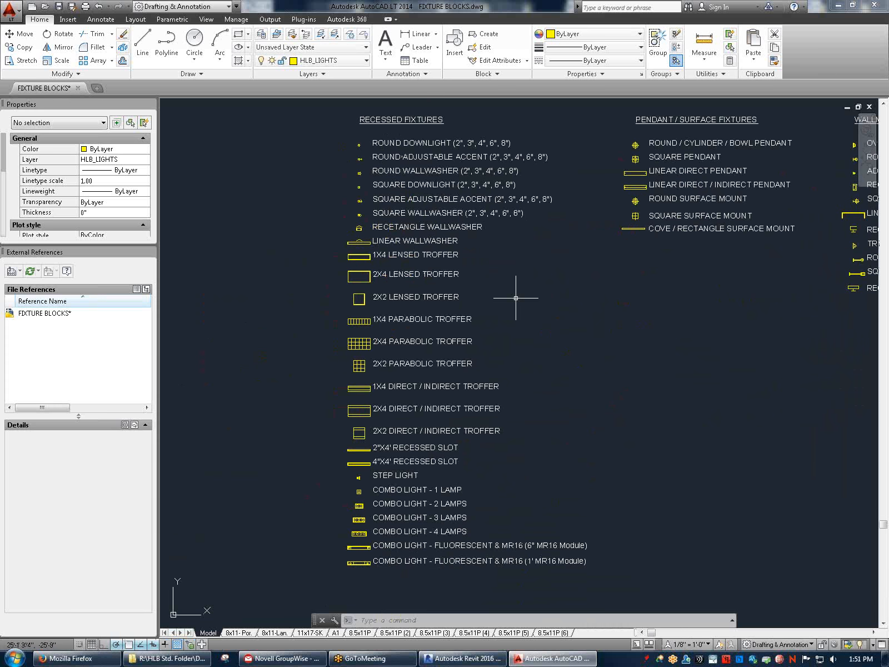
{"action": "scroll", "coordinate": [511, 233], "scroll_direction": "down", "scroll_amount": 3}
{"action": "middle_click_drag", "start_coordinate": [524, 202], "coordinate": [494, 247]}
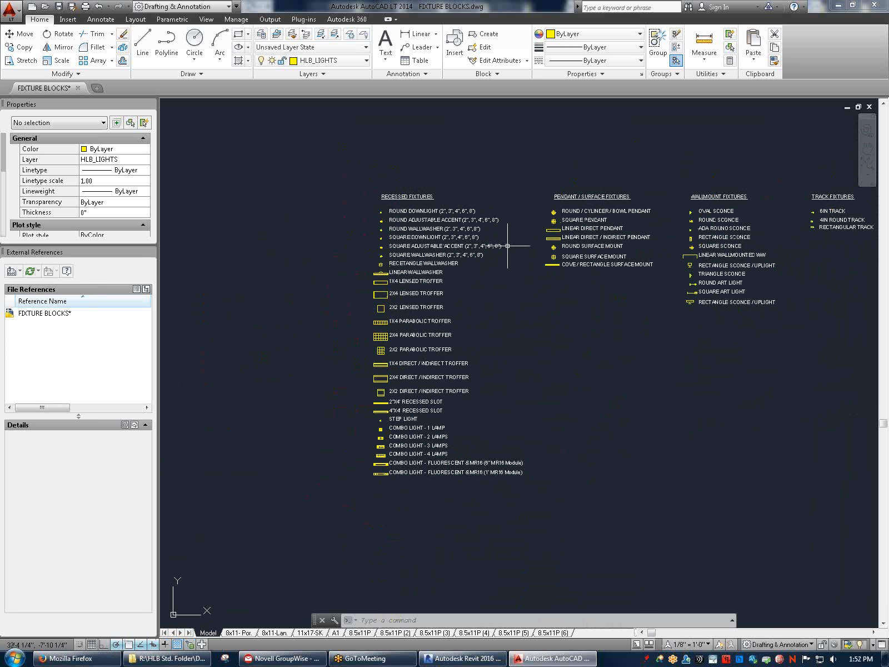
{"action": "middle_click_drag", "start_coordinate": [711, 421], "coordinate": [700, 426]}
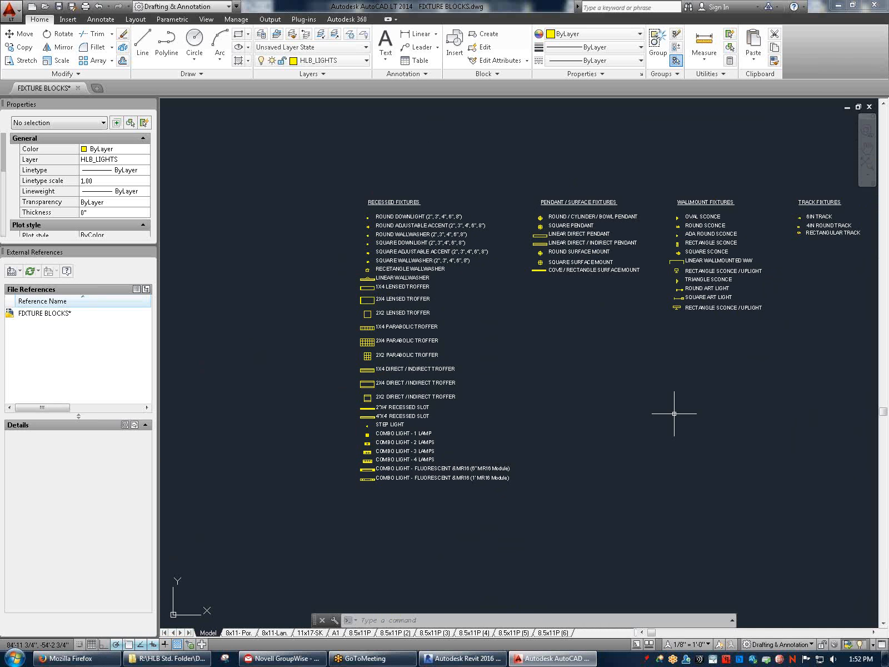
Review the remaining fixture block categories, from wallmount, track and floor surface fixtures to strip, exterior and theatrical
{"action": "scroll", "coordinate": [455, 488], "scroll_direction": "up", "scroll_amount": 2}
{"action": "middle_click_drag", "start_coordinate": [326, 534], "coordinate": [313, 570]}
{"action": "scroll", "coordinate": [456, 387], "scroll_direction": "down", "scroll_amount": 4}
{"action": "scroll", "coordinate": [622, 354], "scroll_direction": "up", "scroll_amount": 2}
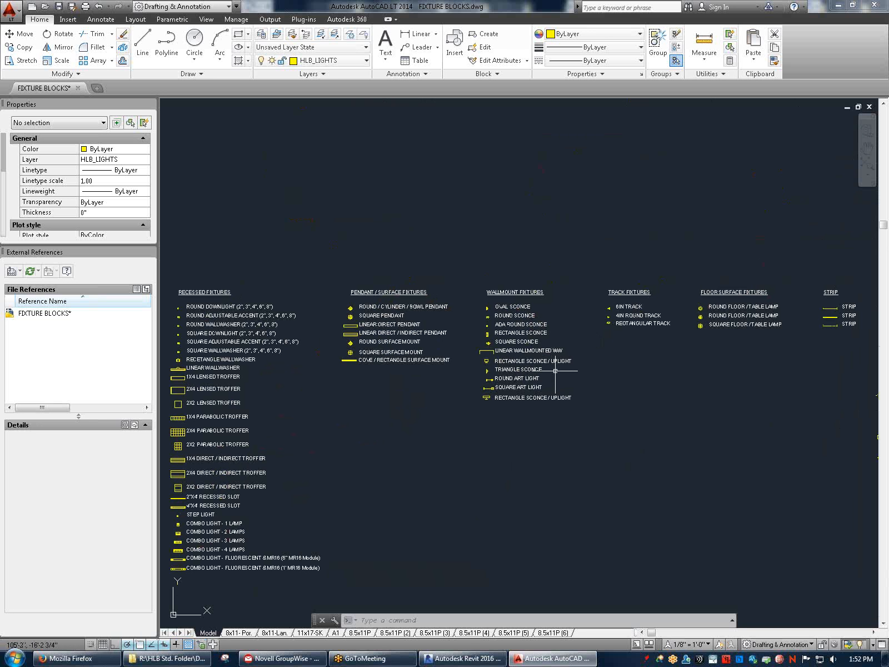
{"action": "scroll", "coordinate": [501, 363], "scroll_direction": "up", "scroll_amount": 4}
{"action": "scroll", "coordinate": [498, 364], "scroll_direction": "down", "scroll_amount": 4}
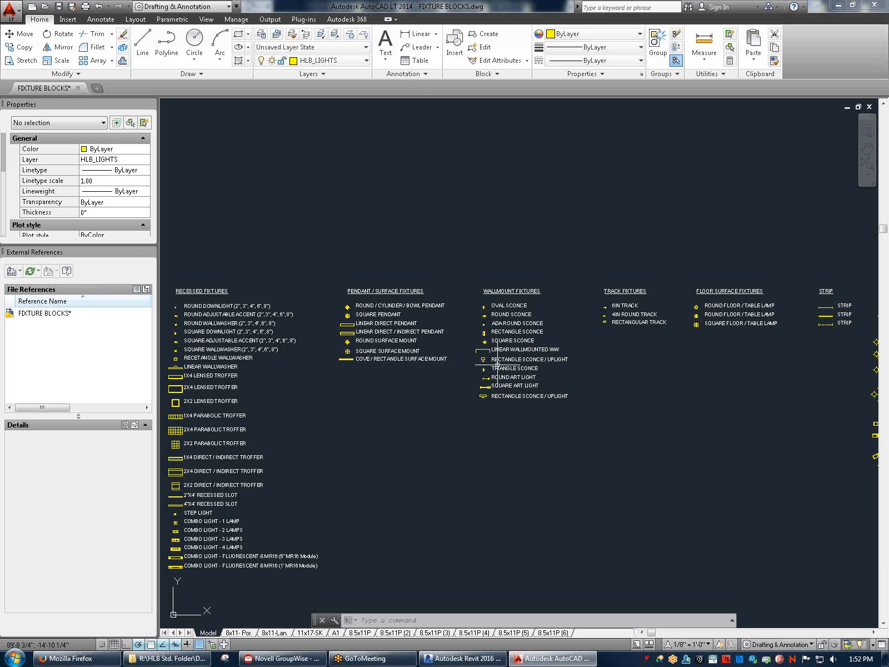
{"action": "middle_click_drag", "start_coordinate": [444, 372], "coordinate": [453, 375]}
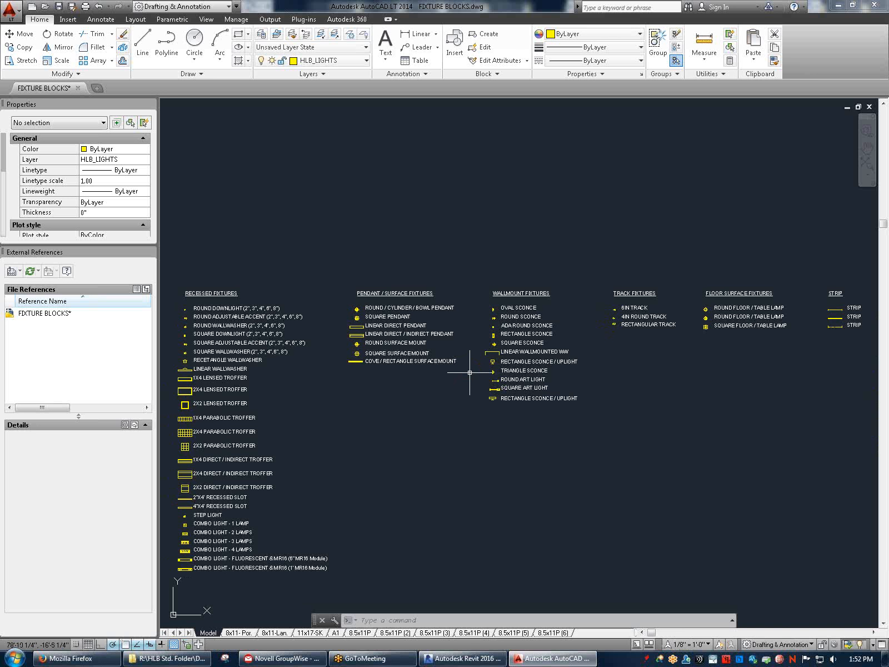
{"action": "scroll", "coordinate": [524, 443], "scroll_direction": "down", "scroll_amount": 2}
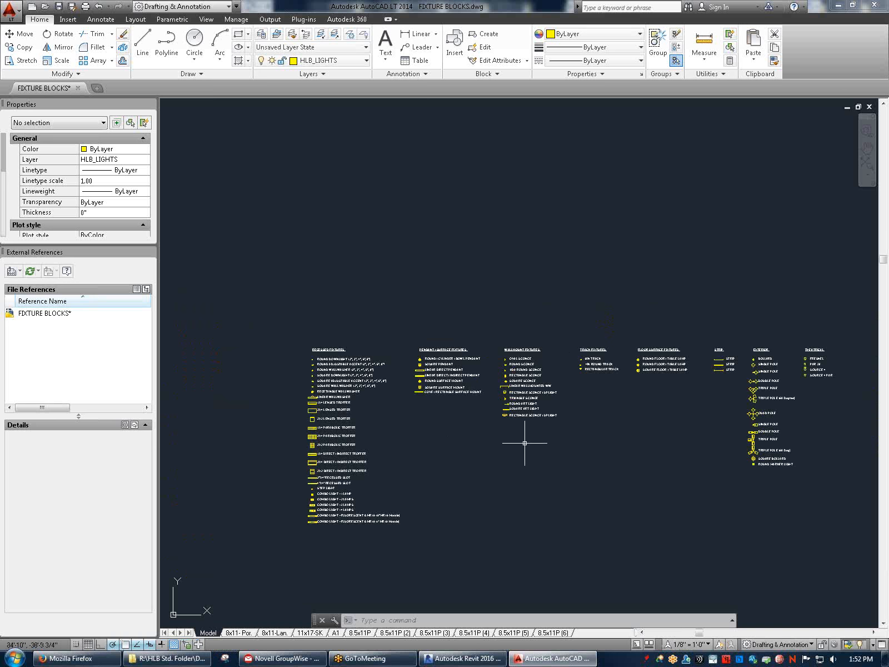
{"action": "middle_click_drag", "start_coordinate": [654, 325], "coordinate": [618, 320]}
{"action": "scroll", "coordinate": [511, 368], "scroll_direction": "up", "scroll_amount": 2}
{"action": "scroll", "coordinate": [497, 377], "scroll_direction": "down", "scroll_amount": 2}
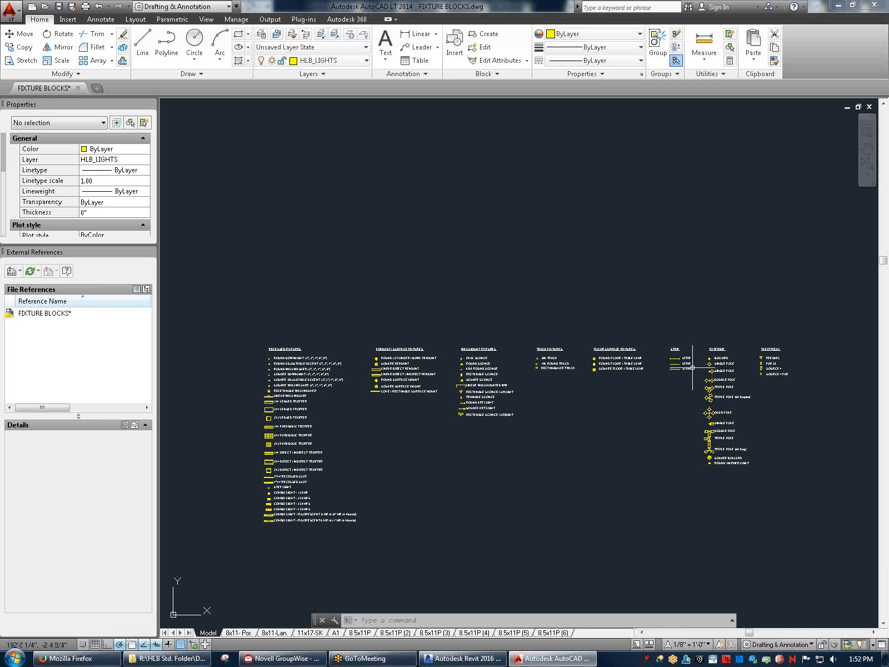
{"action": "scroll", "coordinate": [692, 367], "scroll_direction": "up", "scroll_amount": 3}
{"action": "scroll", "coordinate": [513, 343], "scroll_direction": "down", "scroll_amount": 6}
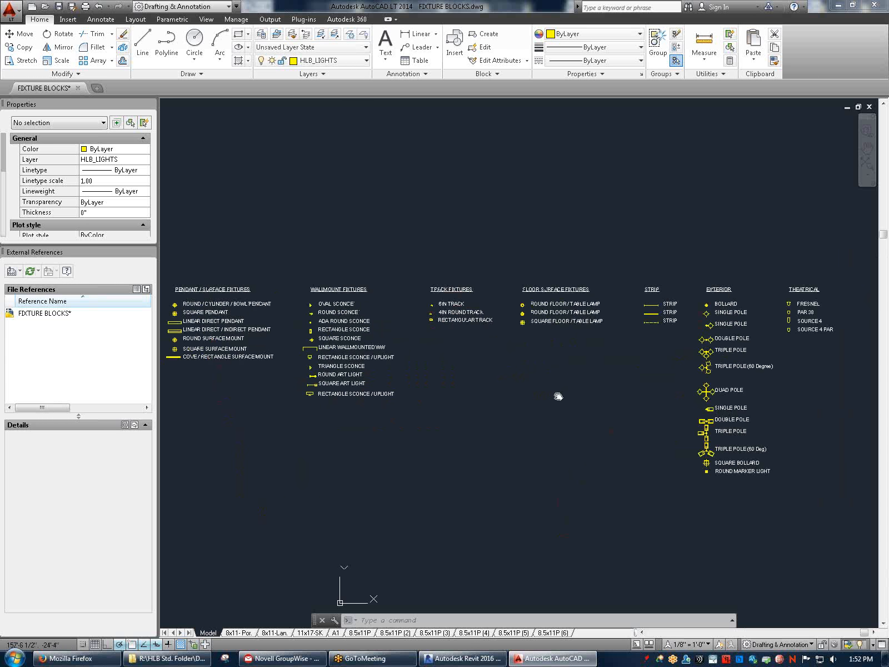
{"action": "mouse_move", "coordinate": [494, 409]}
{"action": "middle_mouse_down"}
{"action": "mouse_move", "coordinate": [524, 375]}
{"action": "mouse_move", "coordinate": [708, 363]}
{"action": "mouse_move", "coordinate": [667, 392]}
{"action": "mouse_move", "coordinate": [680, 407]}
{"action": "mouse_move", "coordinate": [589, 428]}
{"action": "mouse_move", "coordinate": [632, 423]}
{"action": "middle_mouse_up"}
{"action": "scroll", "coordinate": [524, 376], "scroll_direction": "up", "scroll_amount": 2}
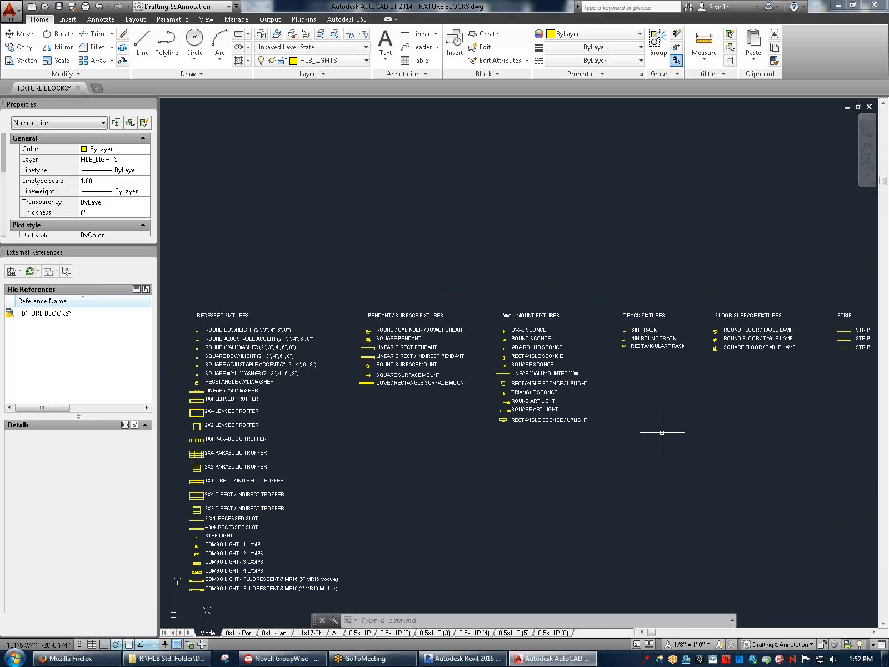